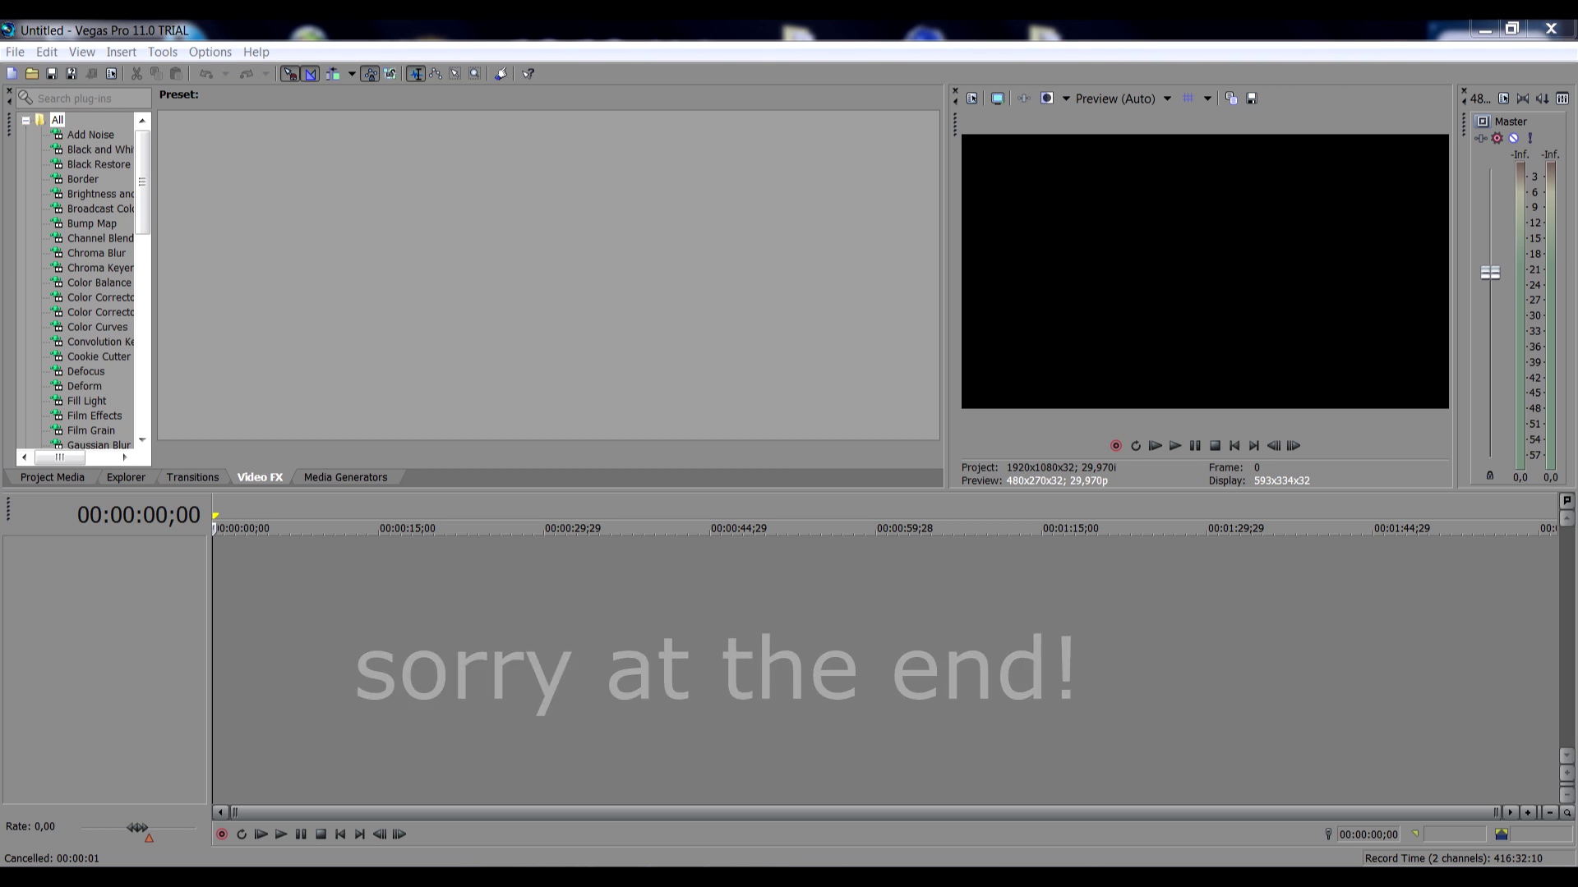
Step: Import the Hot-Zombie-Chick picture from Biblioteker > Billeder onto the timeline start
left_click(32, 73)
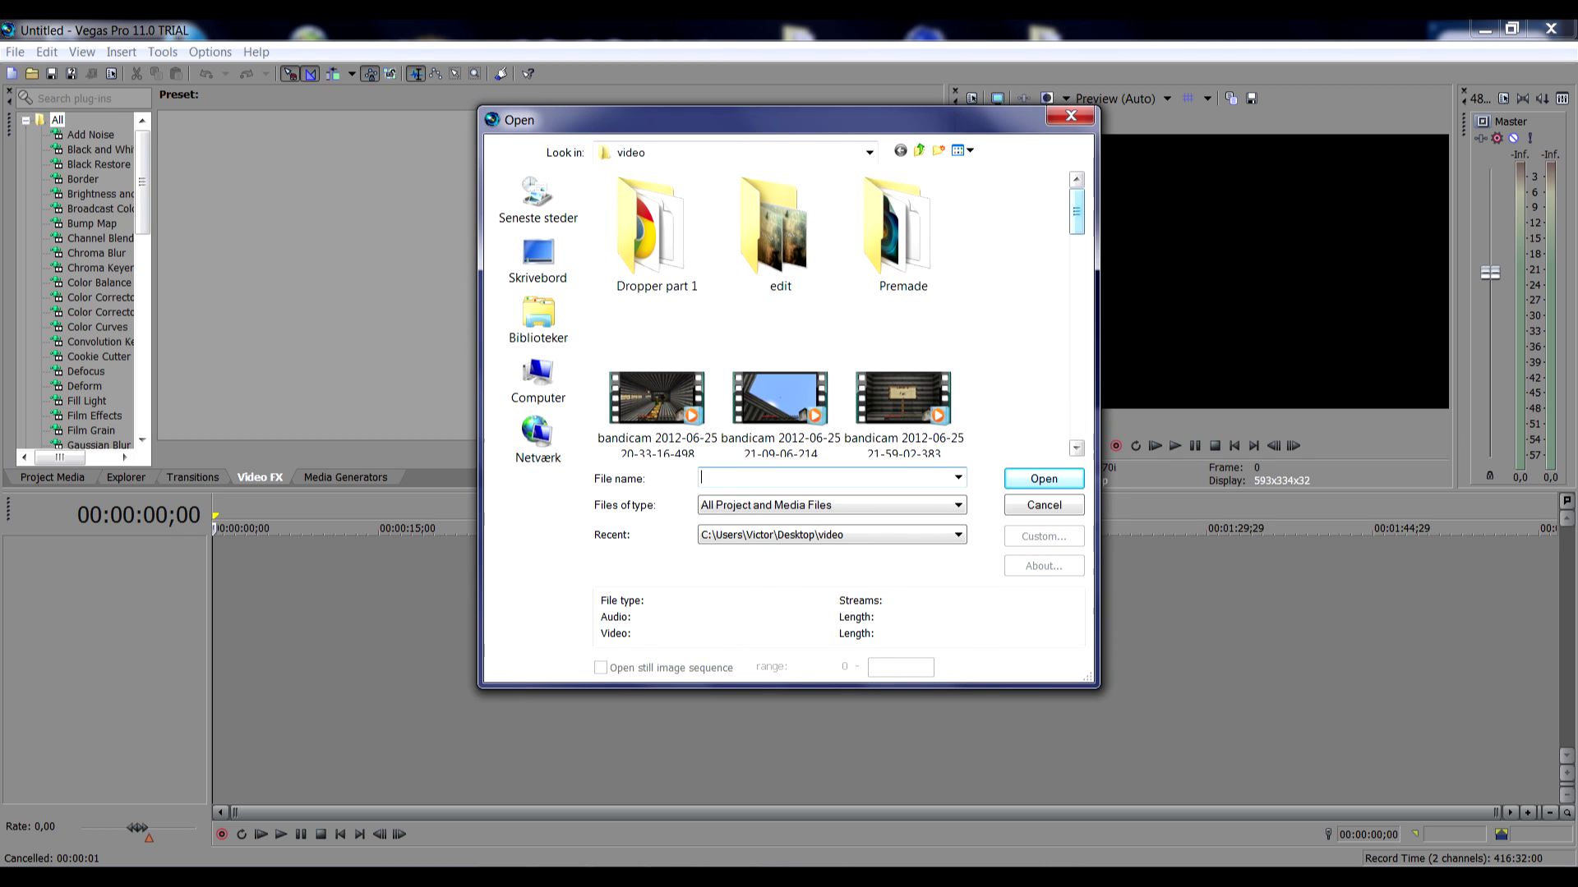
scroll(769, 278, "down", 3)
scroll(769, 279, "down", 3)
scroll(768, 279, "down", 3)
scroll(769, 279, "down", 3)
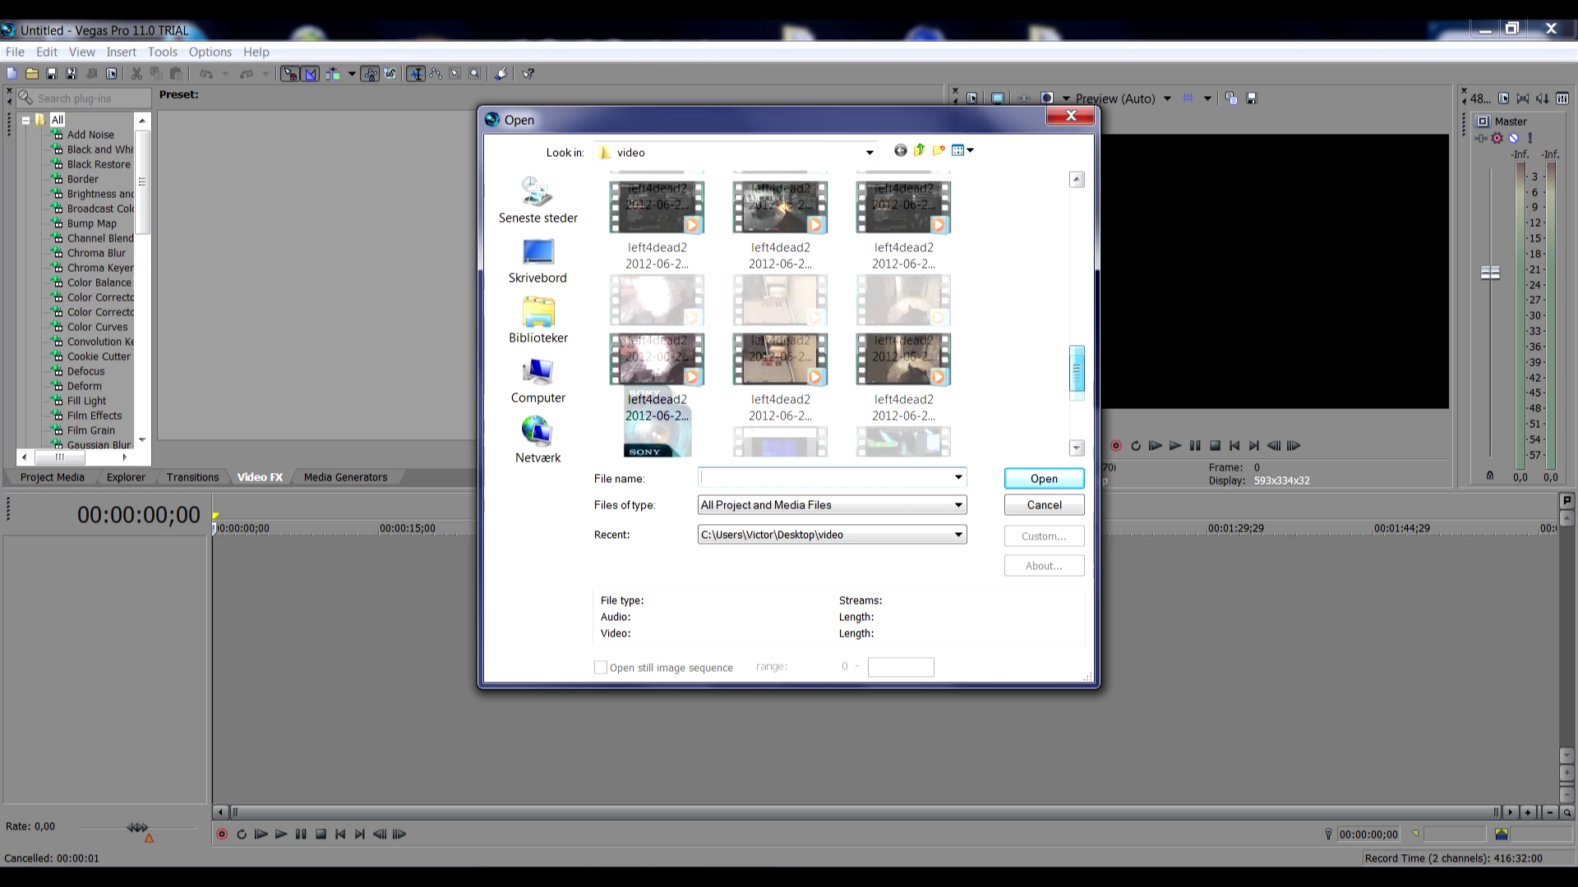
scroll(779, 314, "down", 3)
scroll(779, 315, "up", 3)
scroll(779, 314, "up", 3)
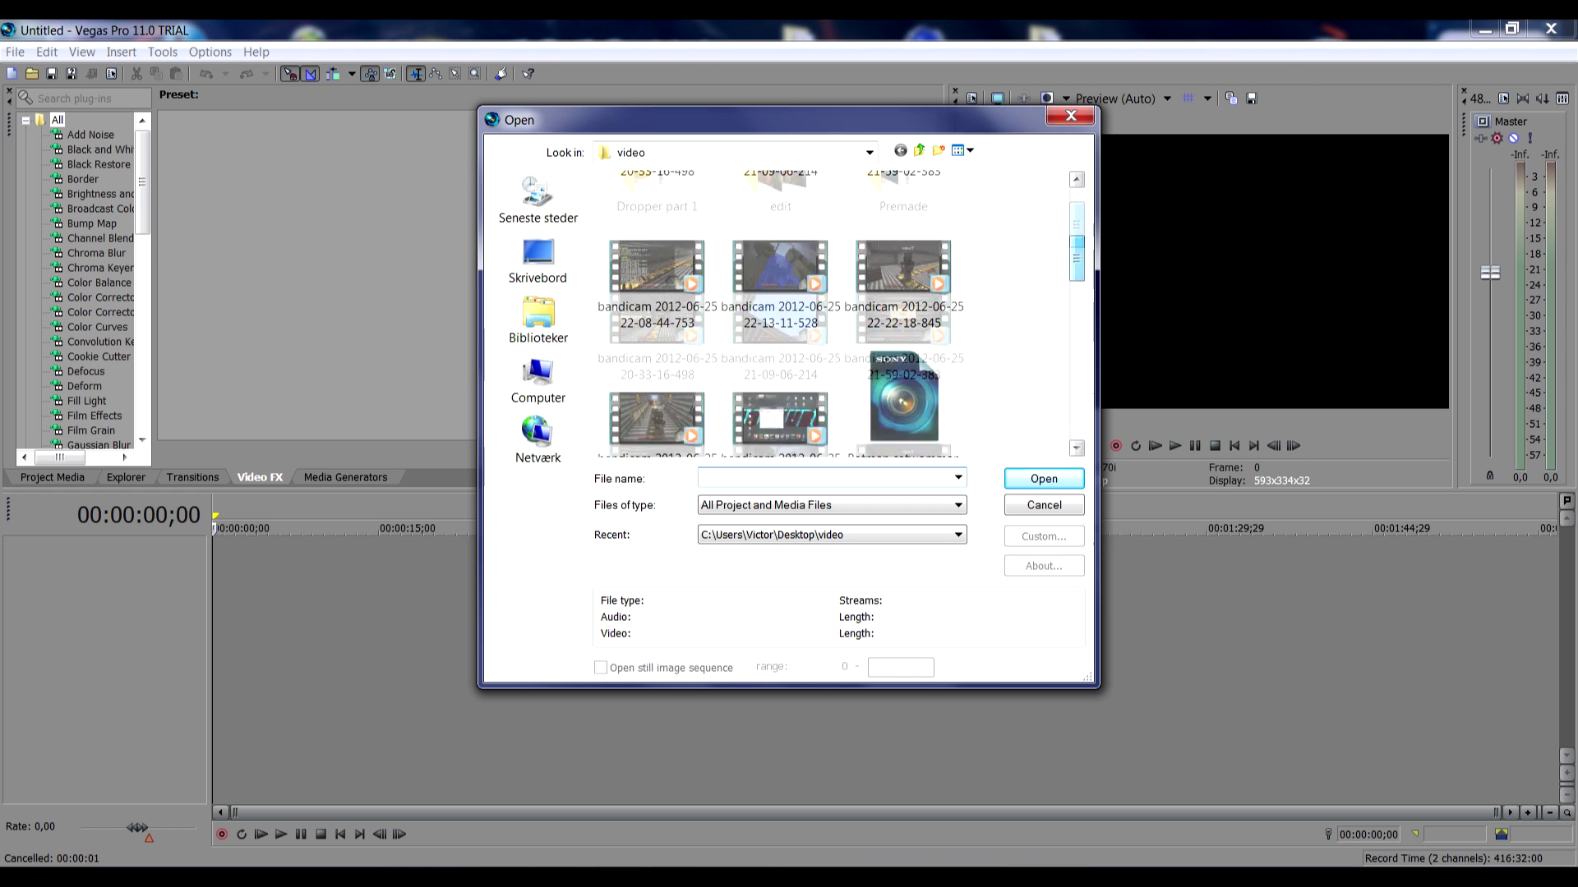
scroll(779, 314, "up", 2)
scroll(842, 315, "down", 1)
scroll(841, 316, "down", 1)
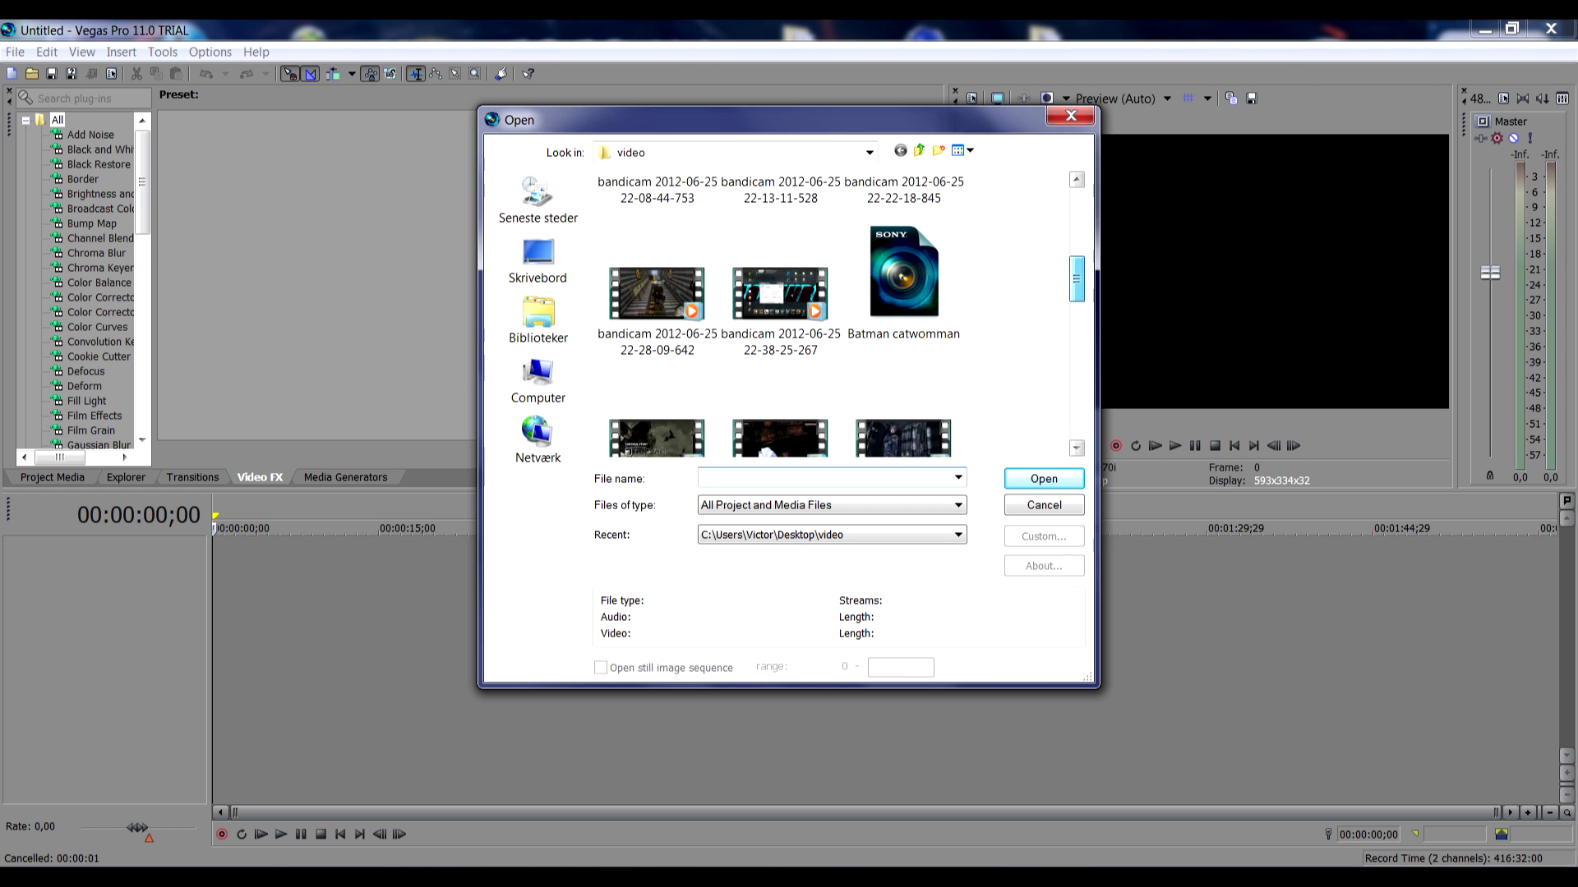
scroll(841, 315, "down", 1)
scroll(840, 316, "up", 1)
scroll(841, 314, "up", 2)
scroll(840, 315, "down", 1)
scroll(840, 315, "down", 1)
scroll(840, 314, "down", 1)
scroll(841, 314, "down", 1)
scroll(840, 314, "down", 1)
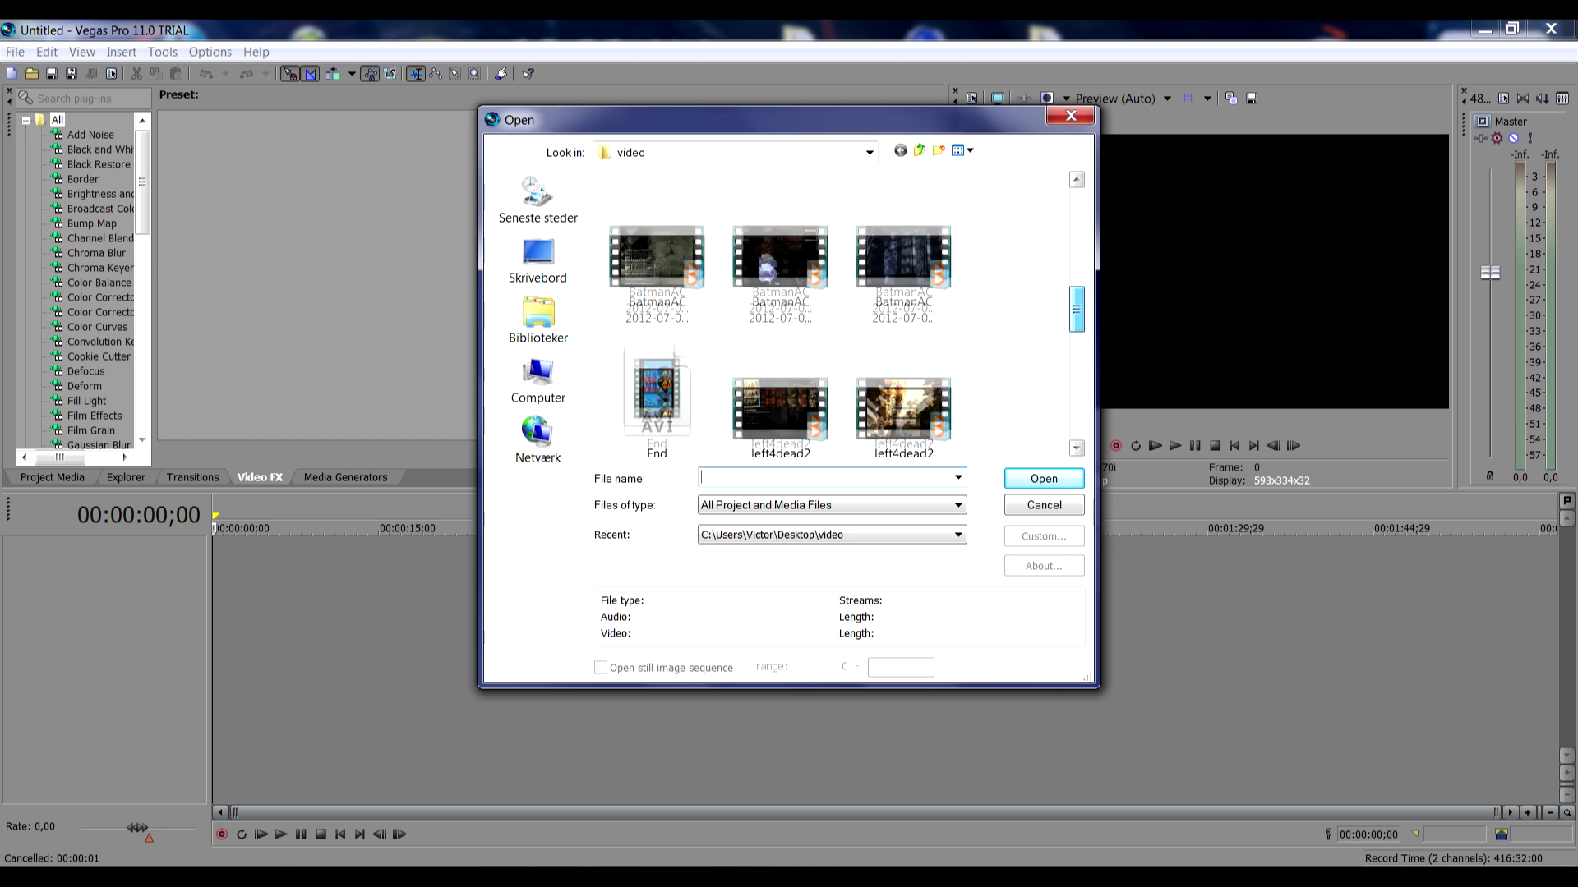
left_click(538, 259)
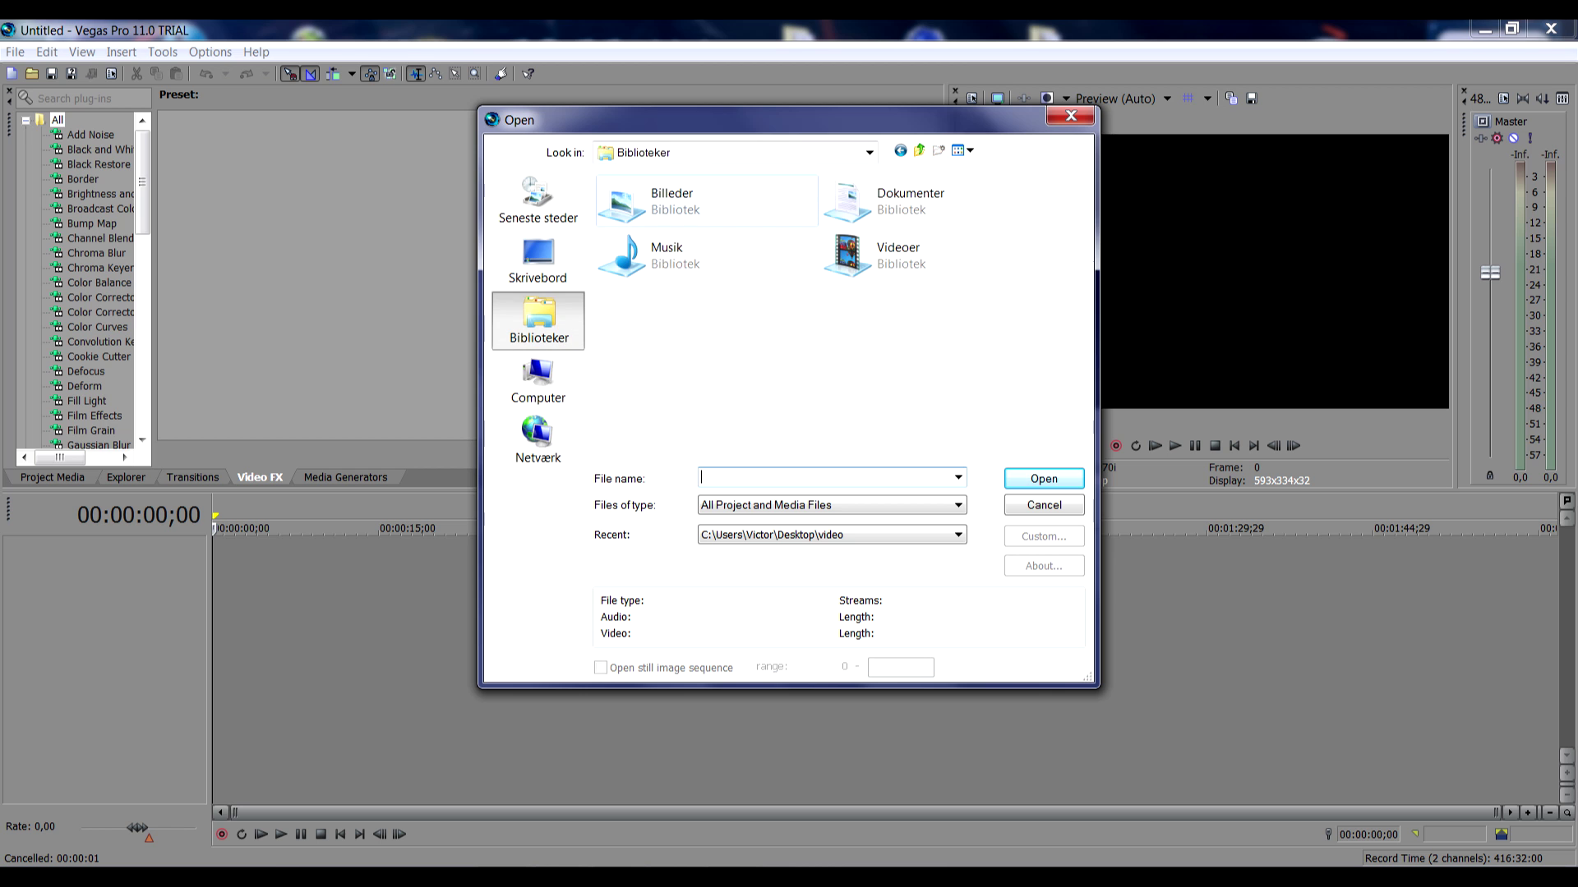
double_click(666, 195)
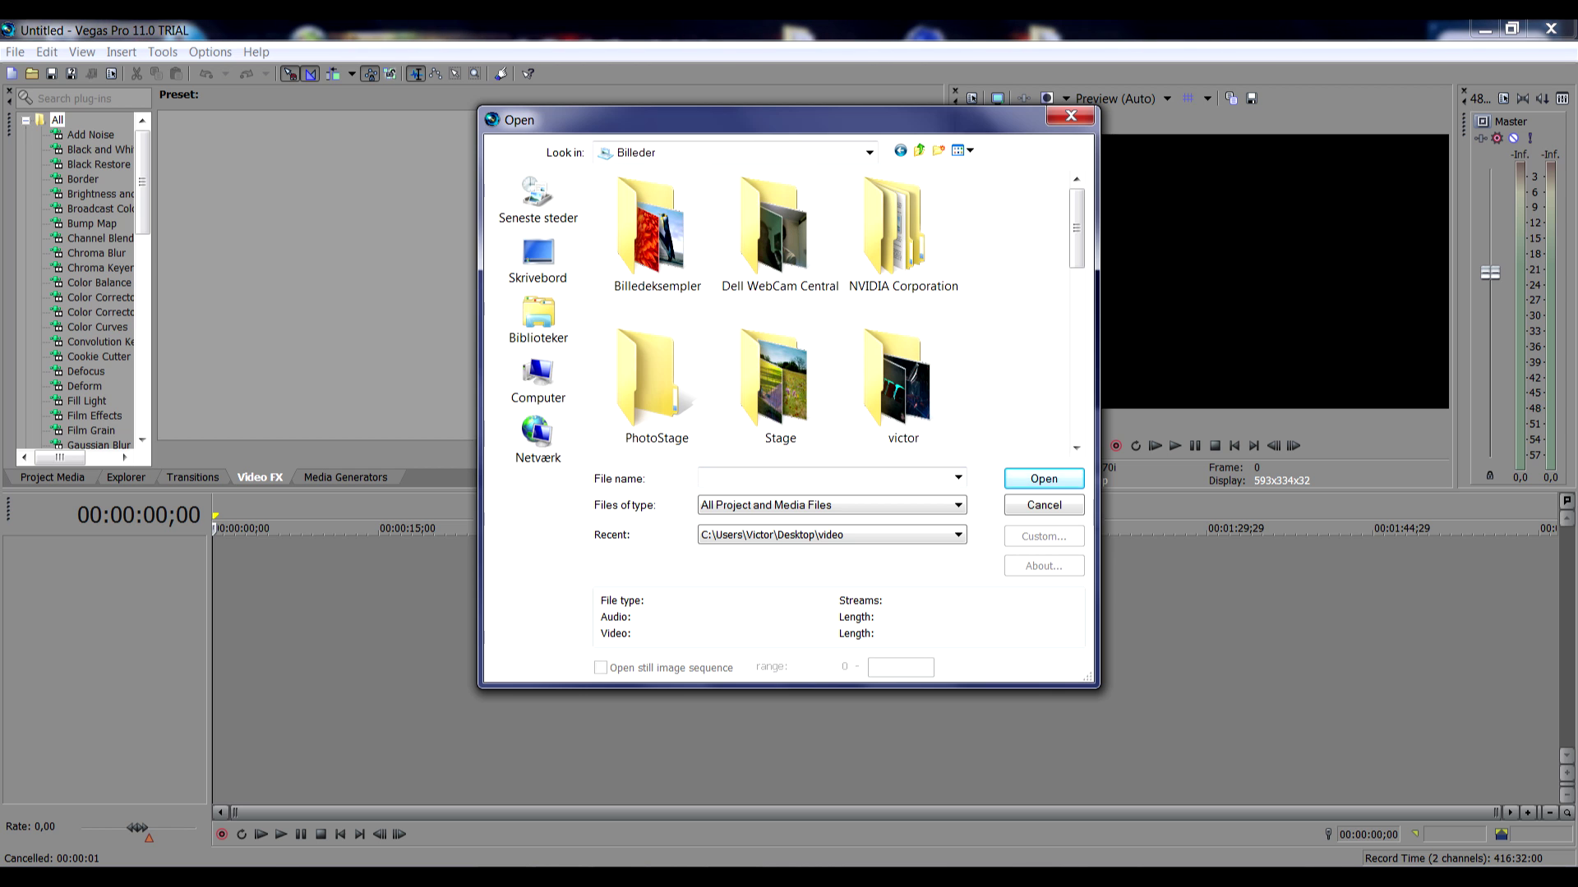
scroll(840, 315, "down", 2)
scroll(841, 314, "down", 1)
scroll(840, 314, "down", 1)
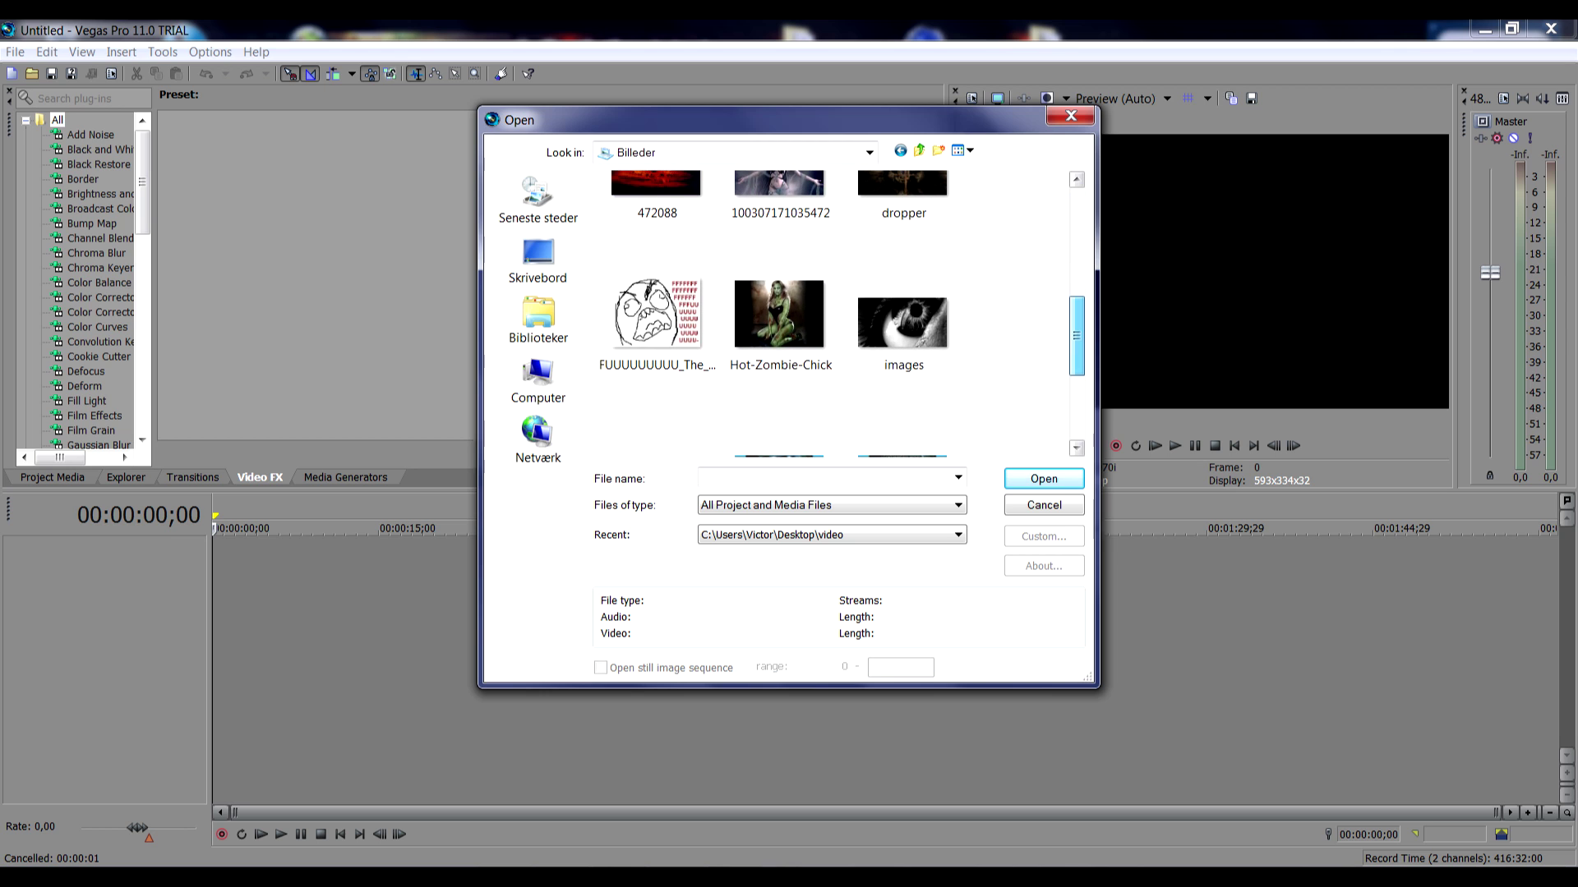
double_click(779, 314)
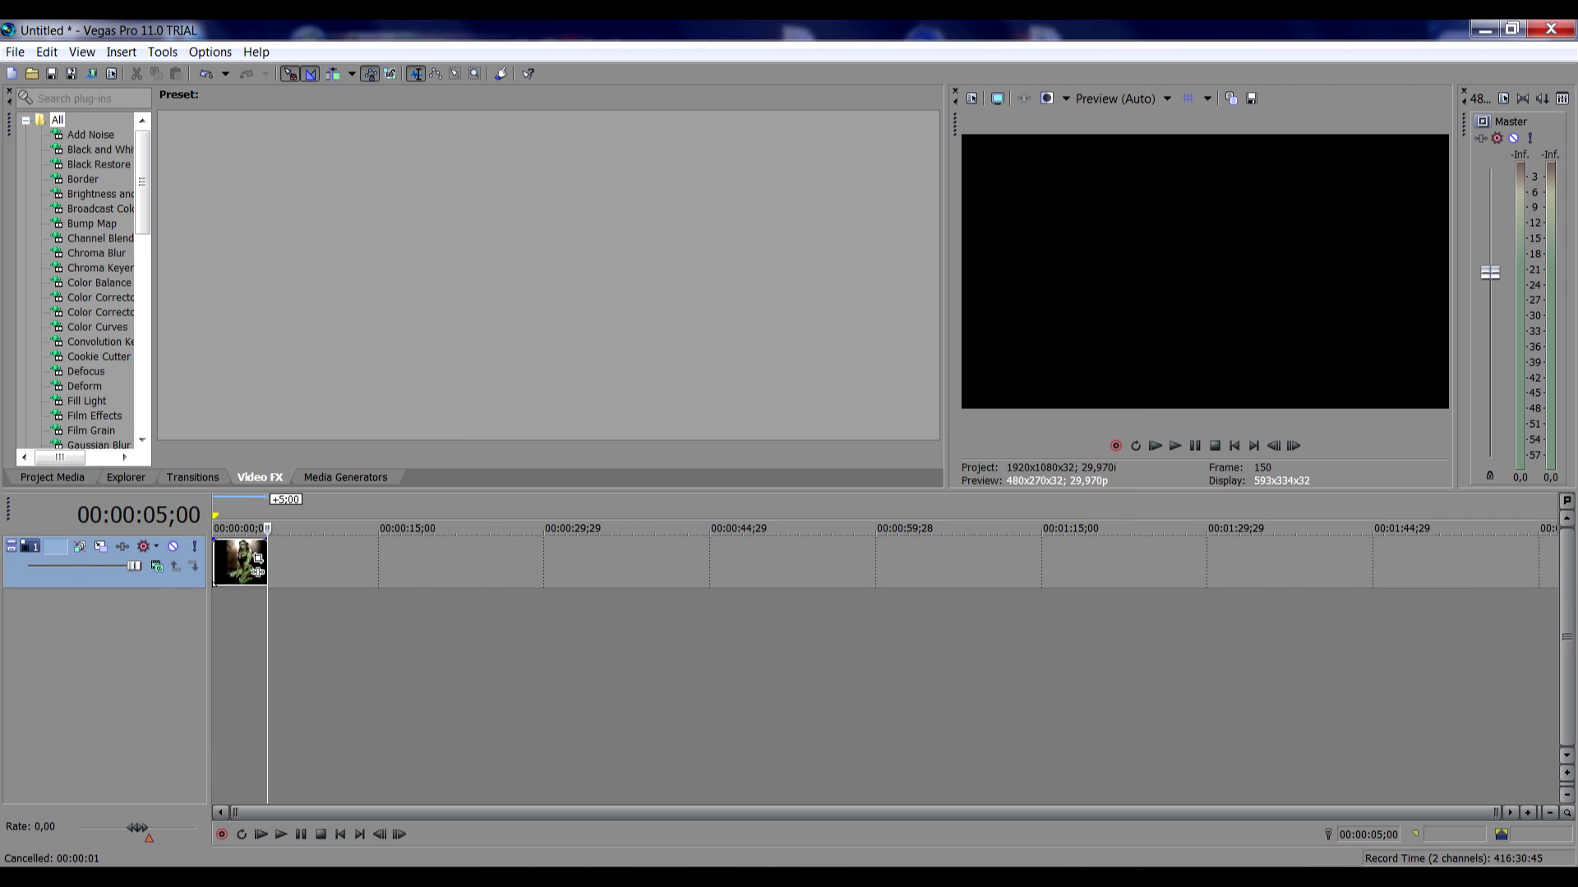
Step: Stretch the zombie picture clip to about 20 seconds and insert an empty video track above it
mouse_move(258, 568)
left_mouse_down()
mouse_move(531, 567)
mouse_move(480, 565)
left_mouse_up()
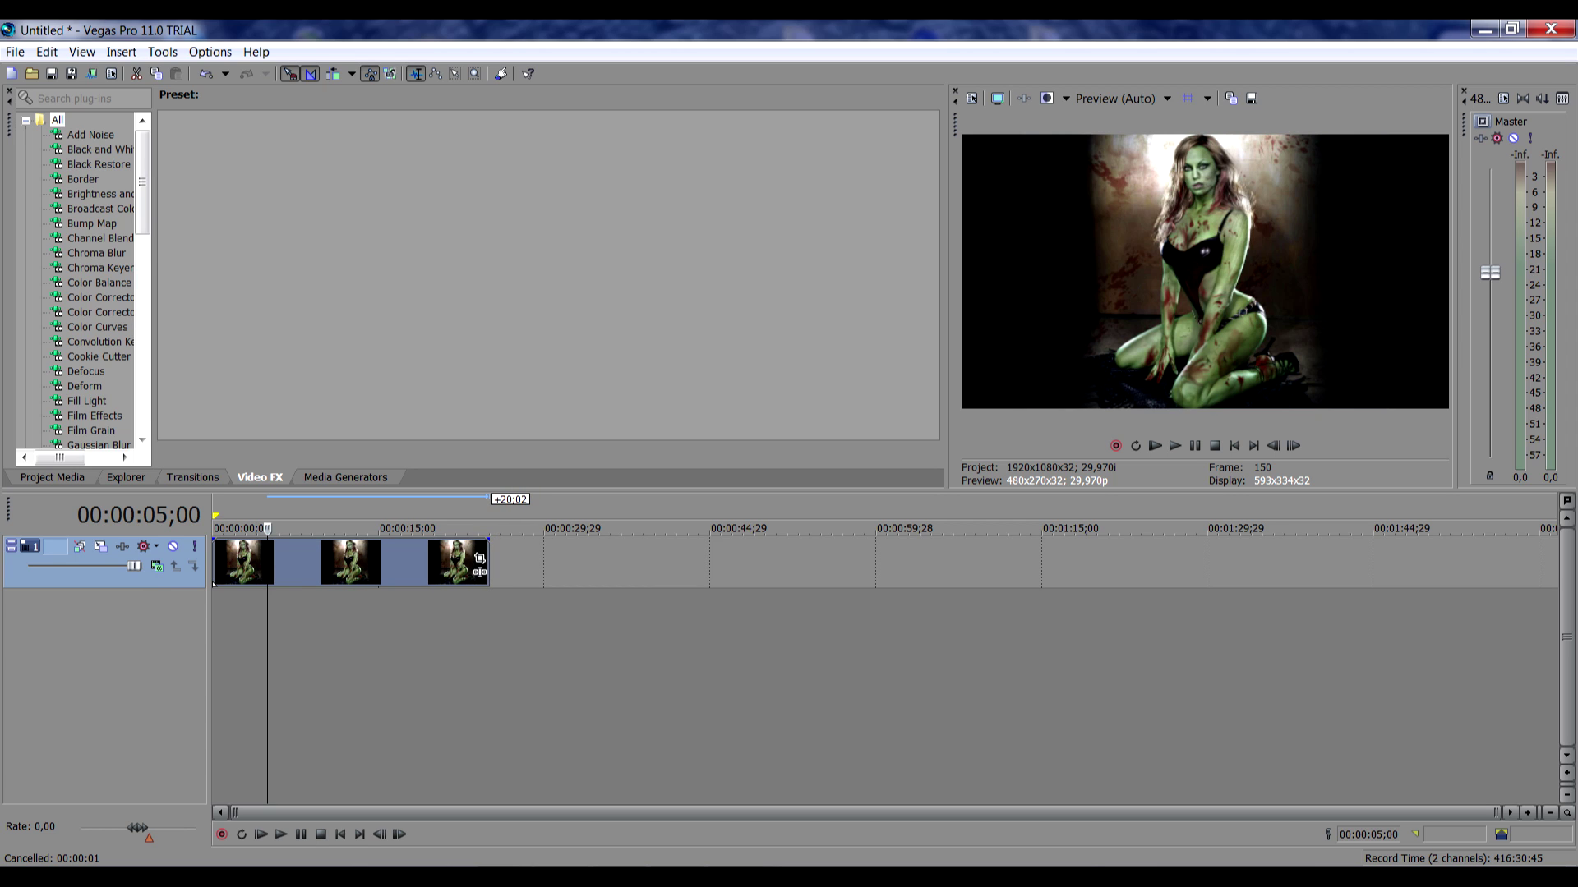
key("ctrl+shift+q")
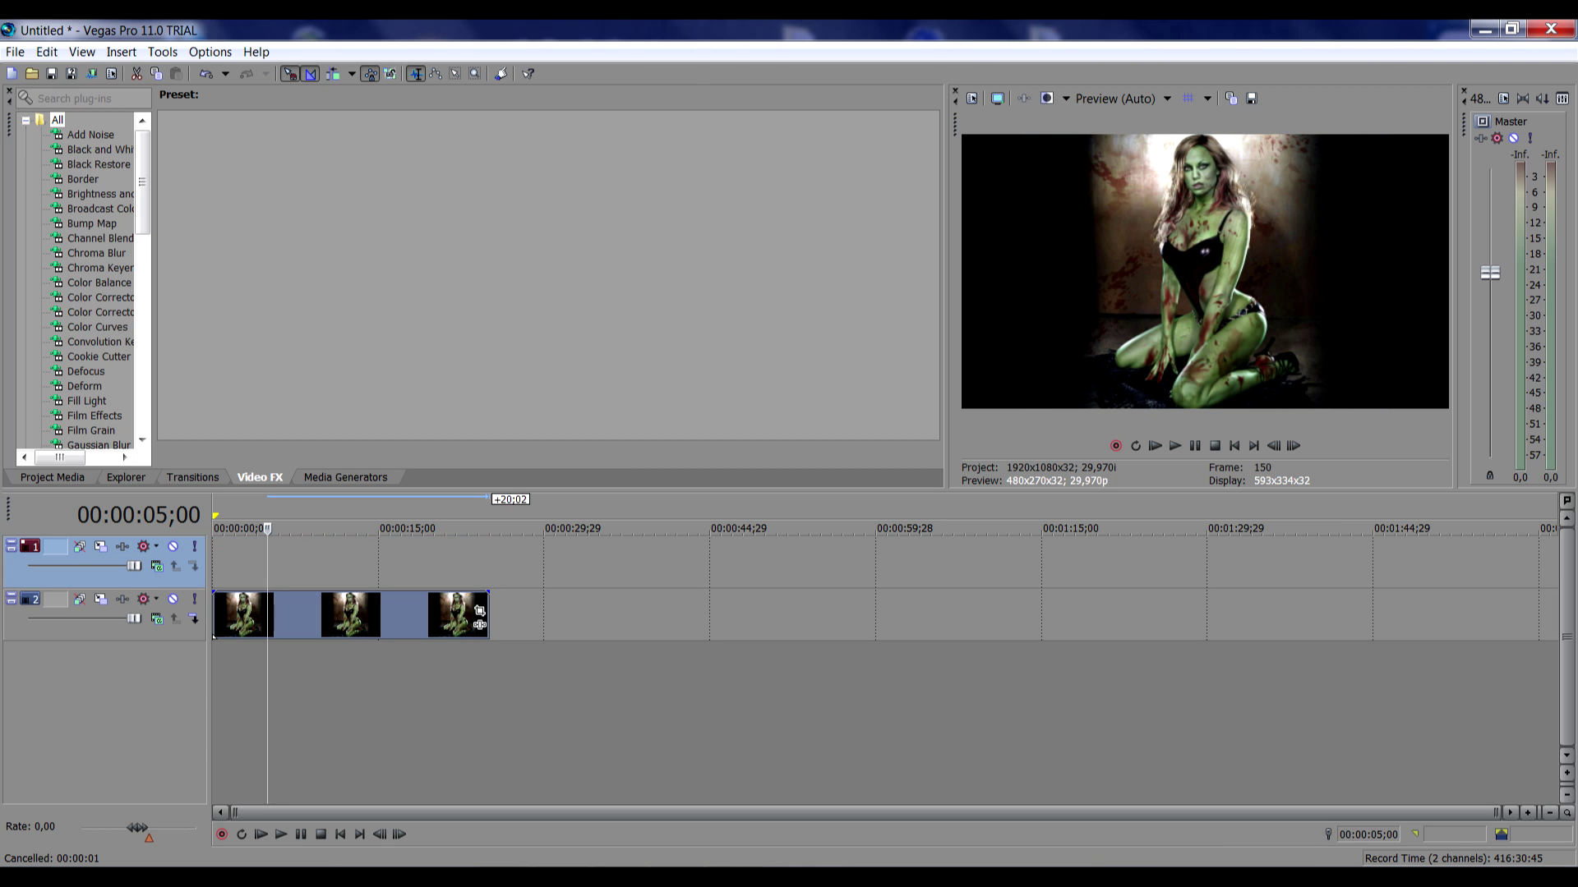
Step: Import Batman catwomman and left4dead2 part 1 together from Skrivebord > video > edit
left_click(31, 73)
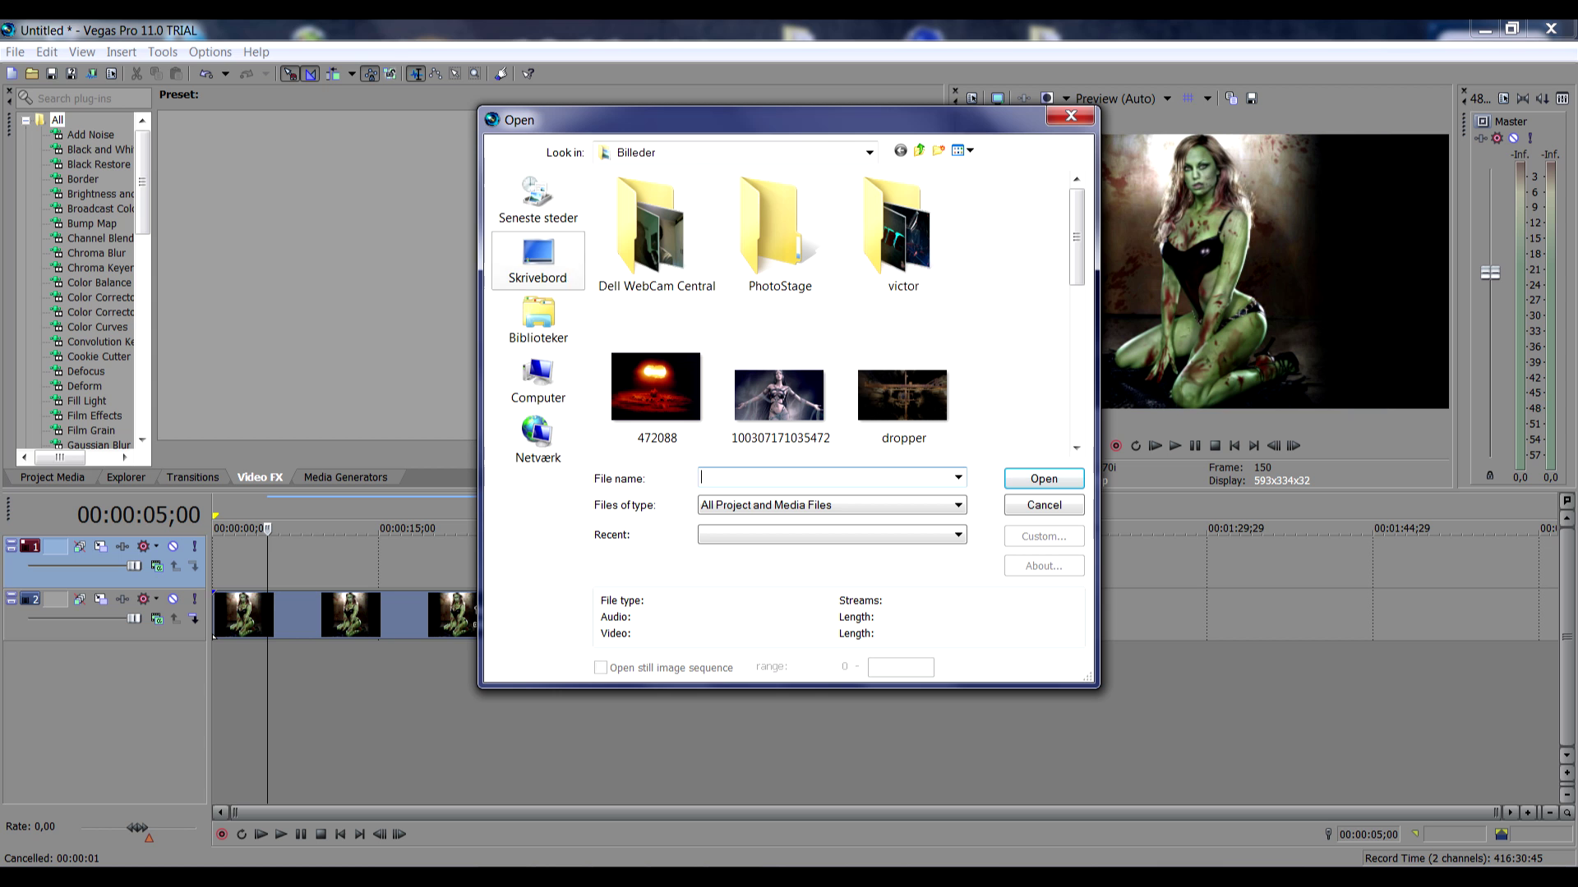
left_click(537, 259)
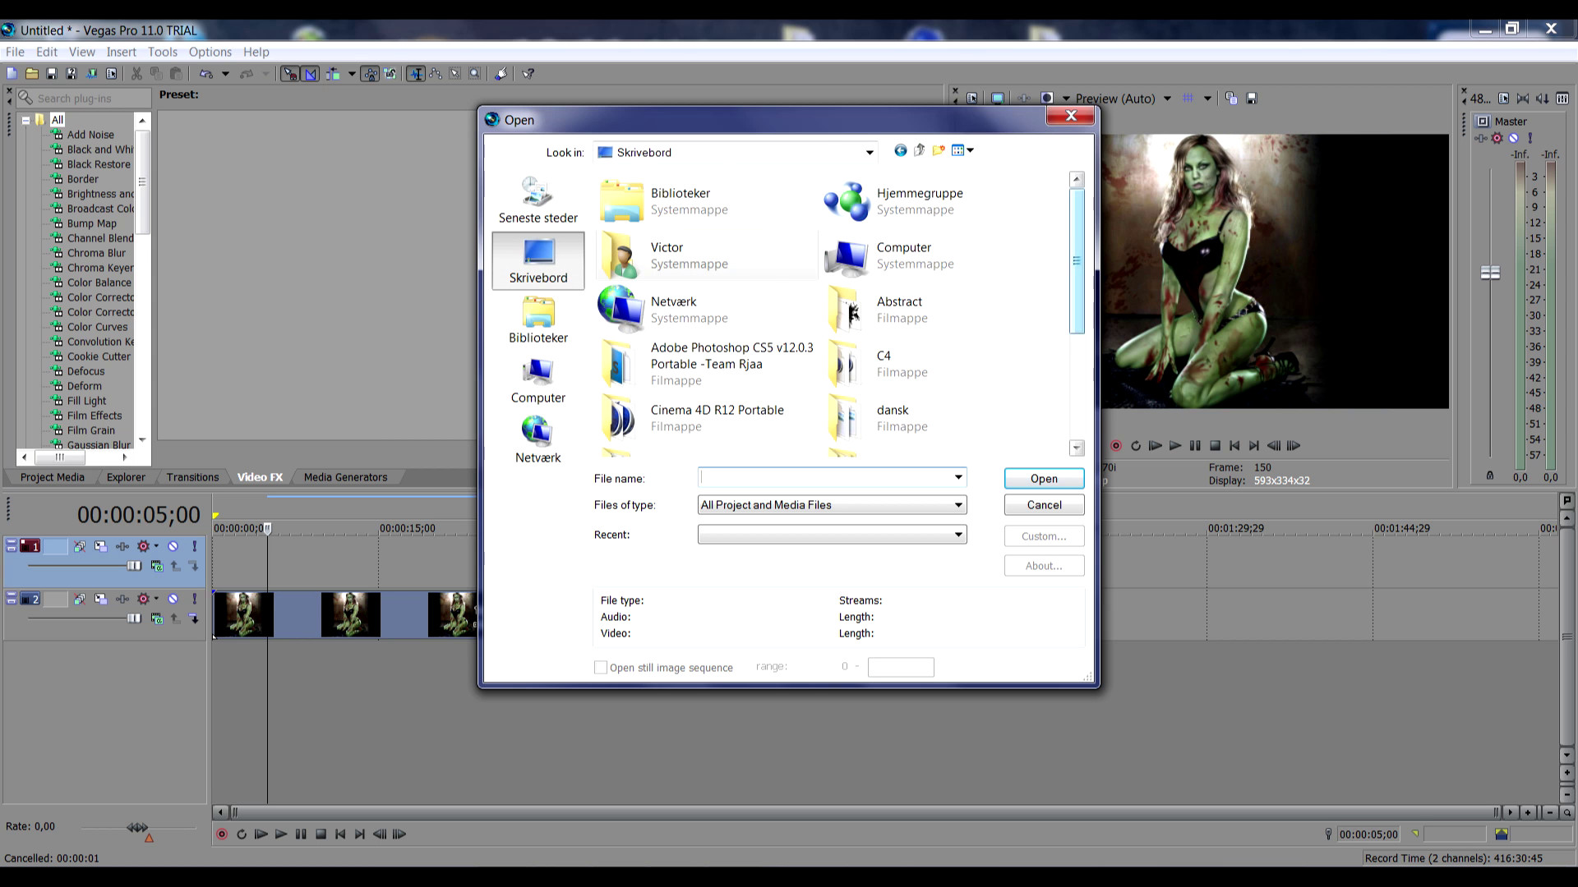
scroll(838, 314, "down", 1)
scroll(838, 315, "down", 2)
scroll(839, 314, "down", 2)
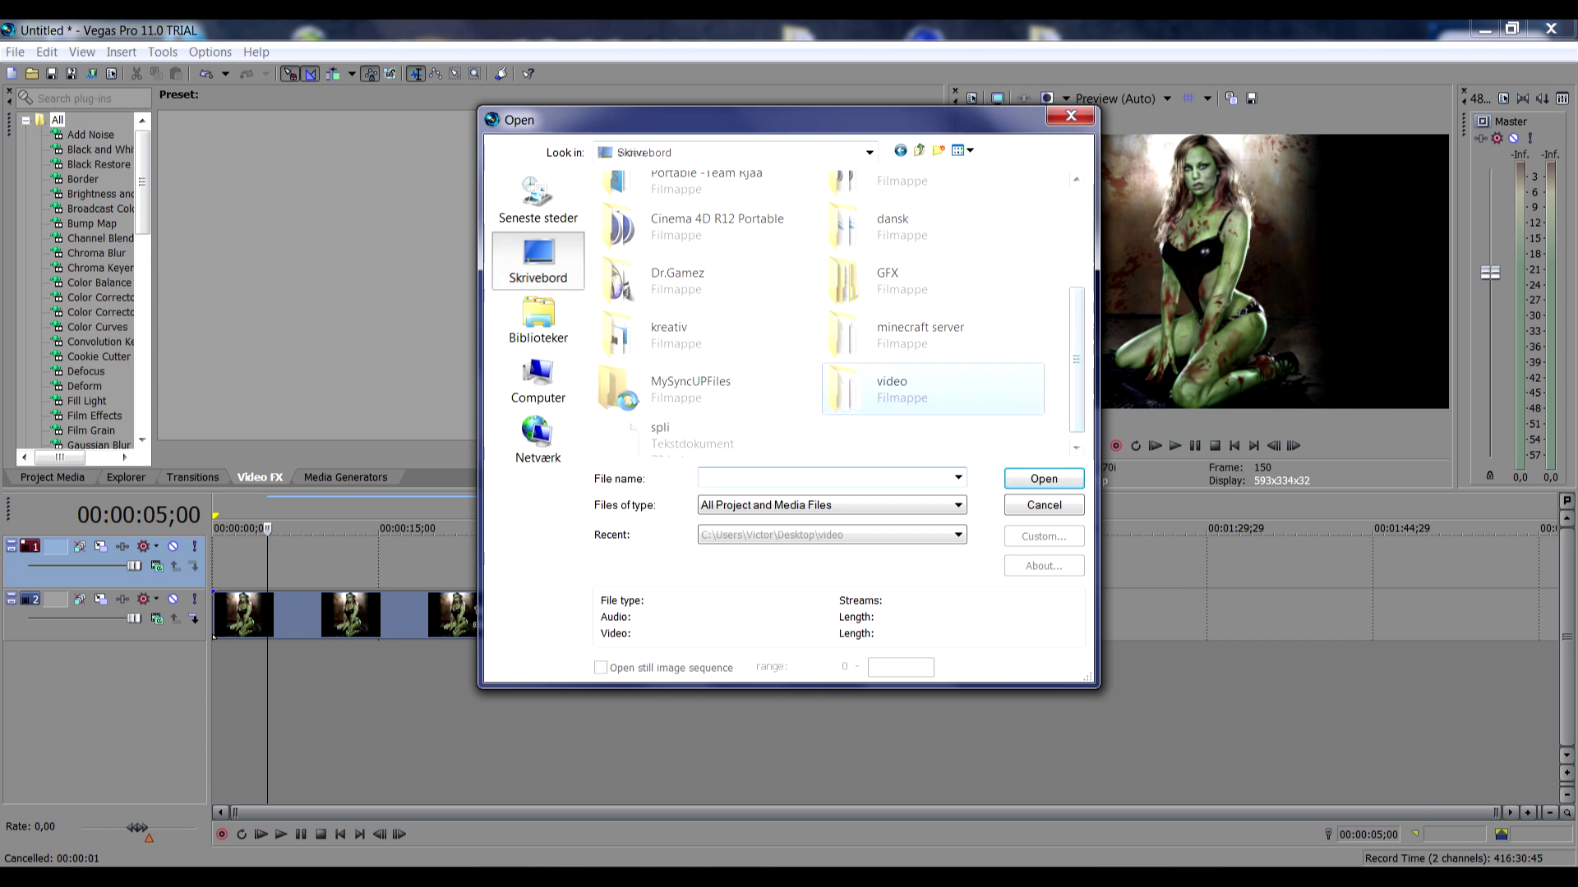
double_click(864, 383)
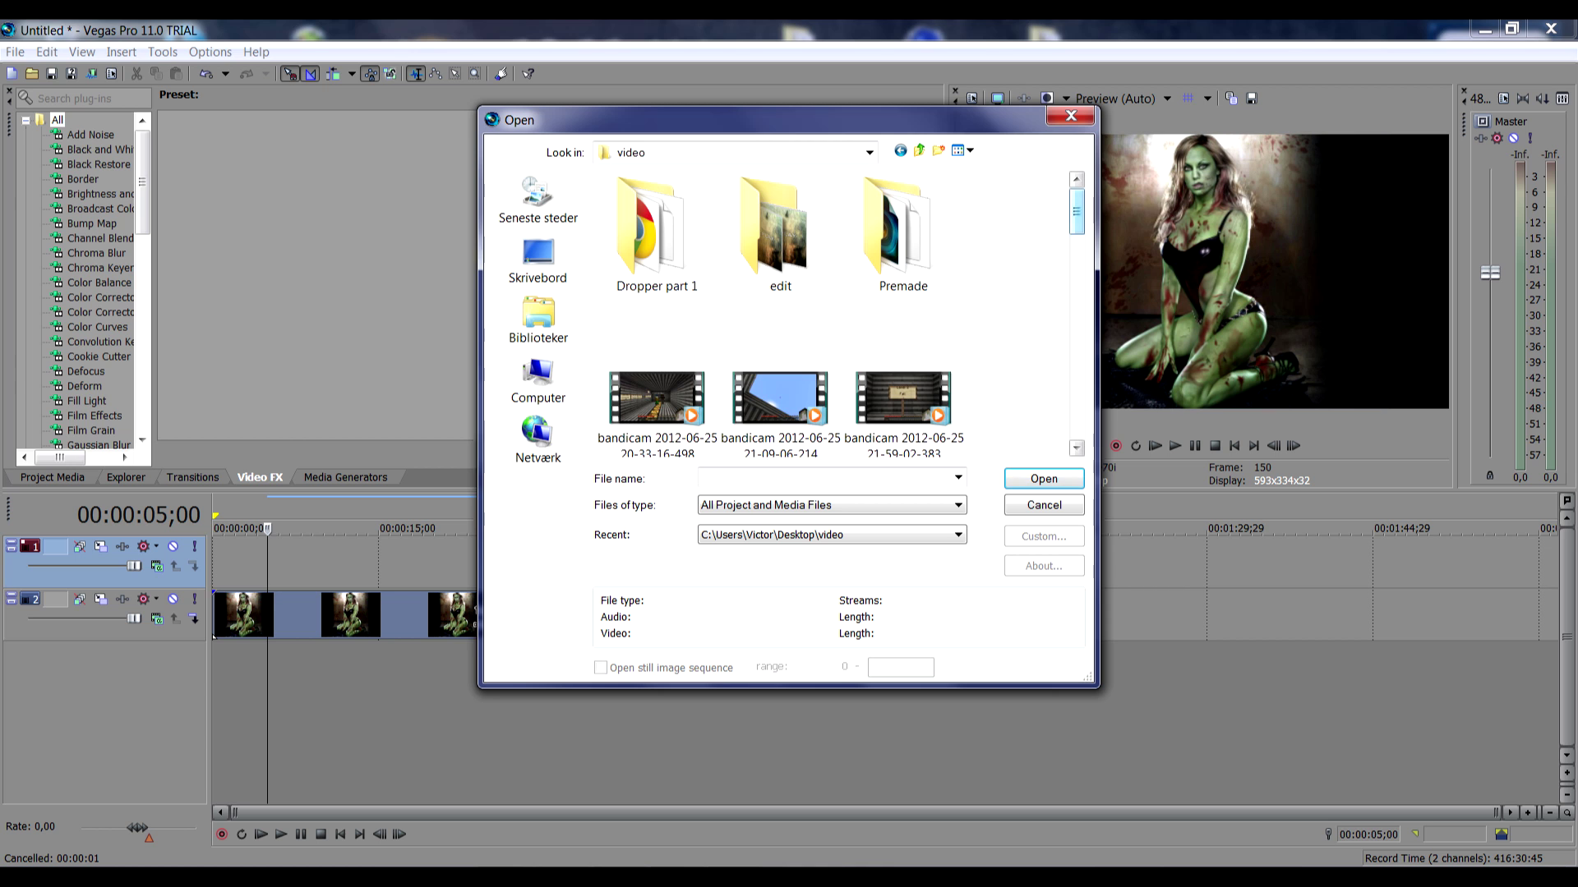
scroll(839, 315, "down", 2)
scroll(839, 315, "down", 2)
scroll(838, 315, "up", 4)
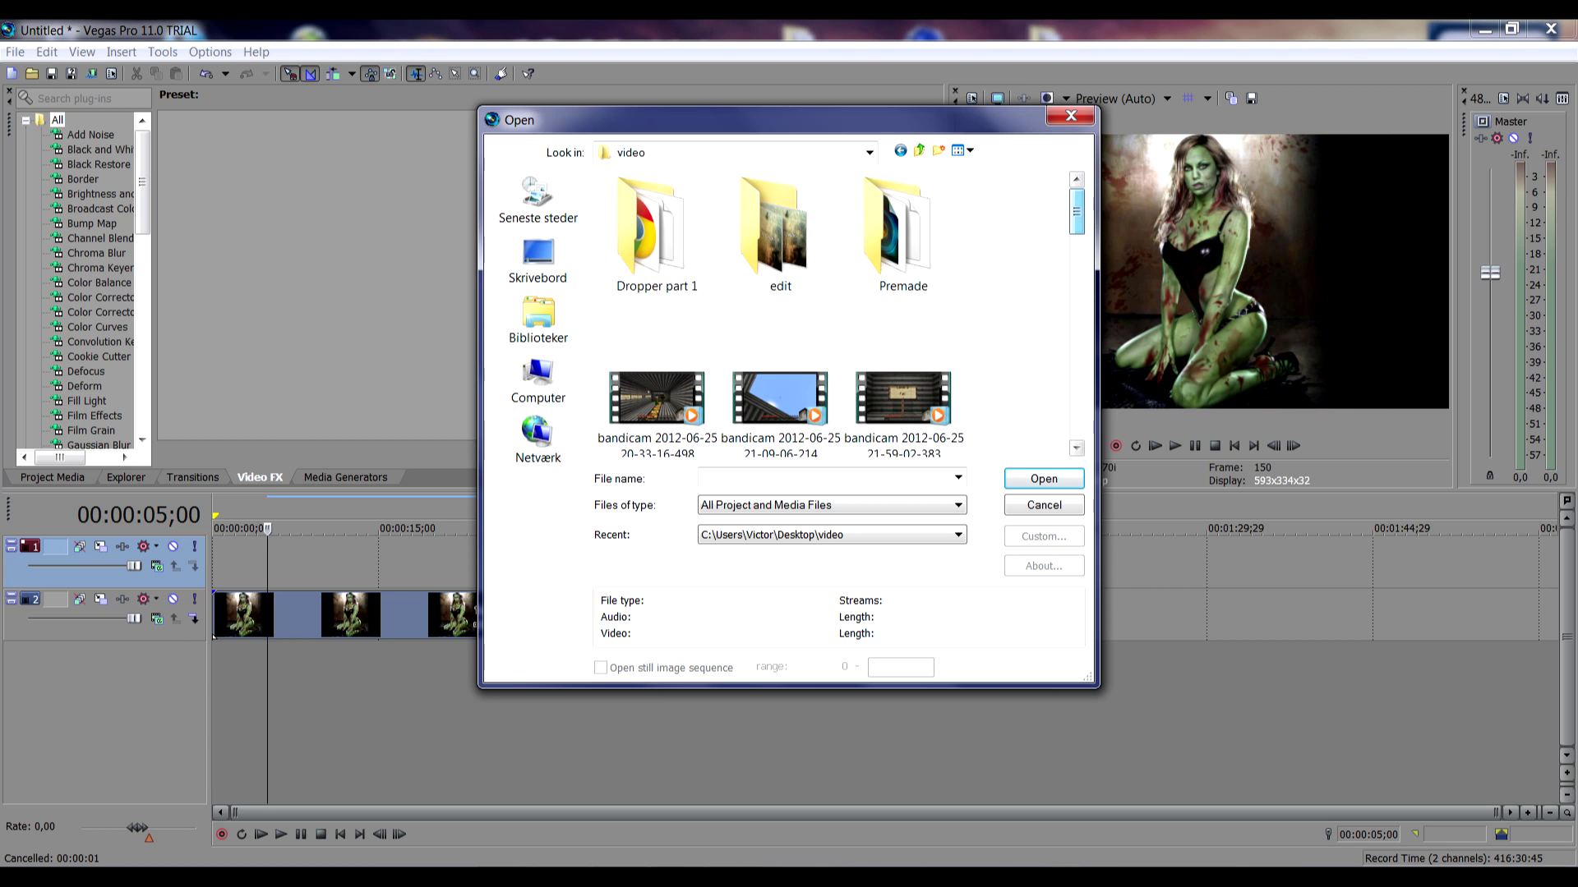
double_click(781, 235)
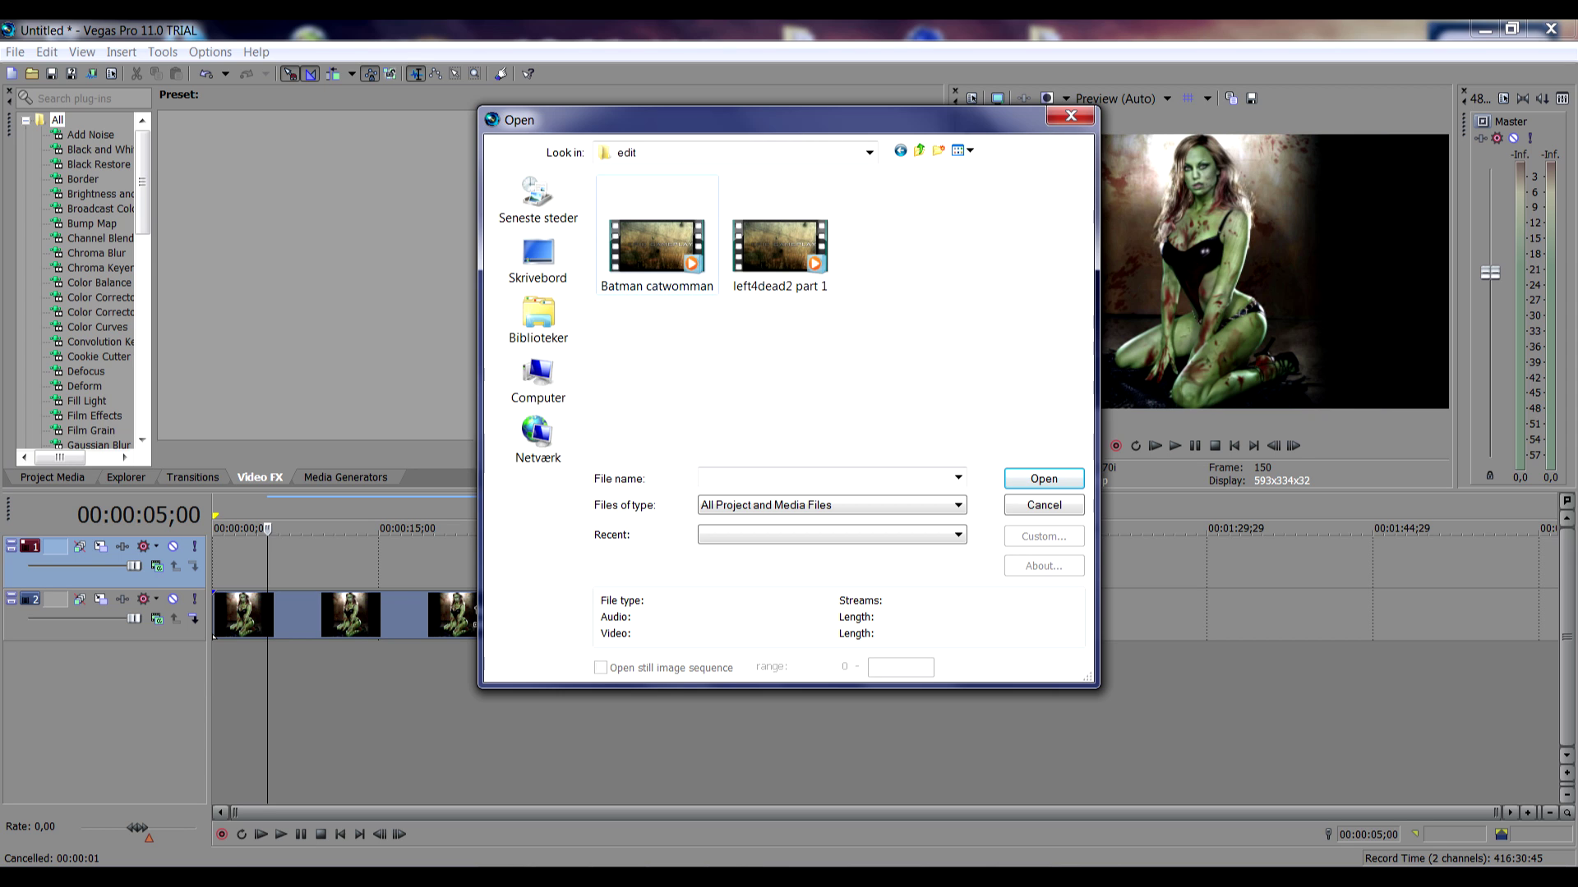
left_click(657, 247)
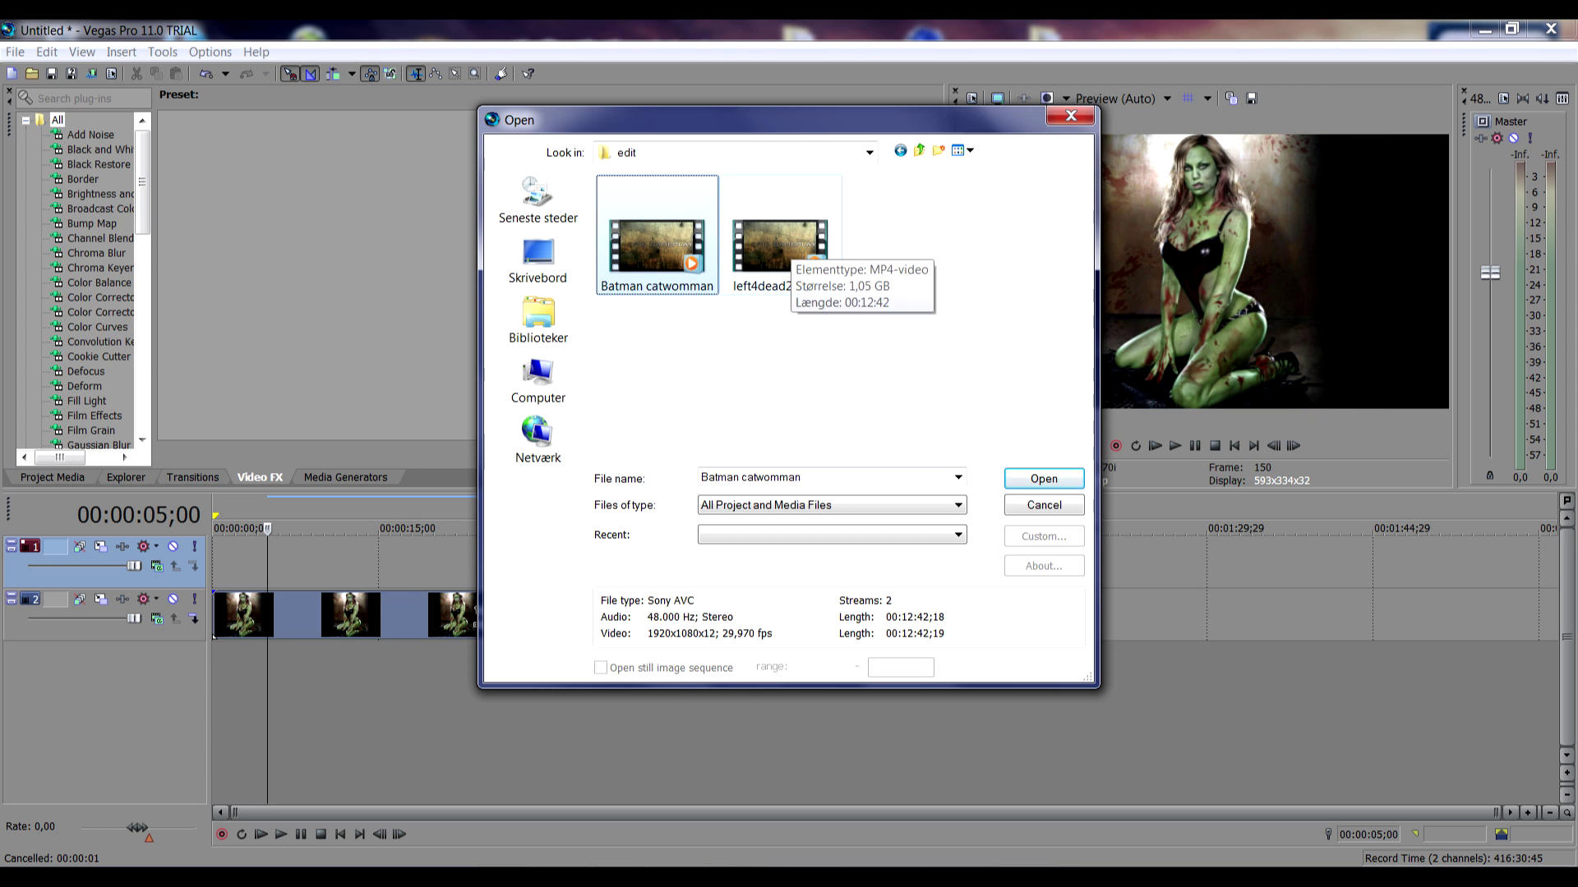
left_click(780, 241, "ctrl")
left_click(1045, 478)
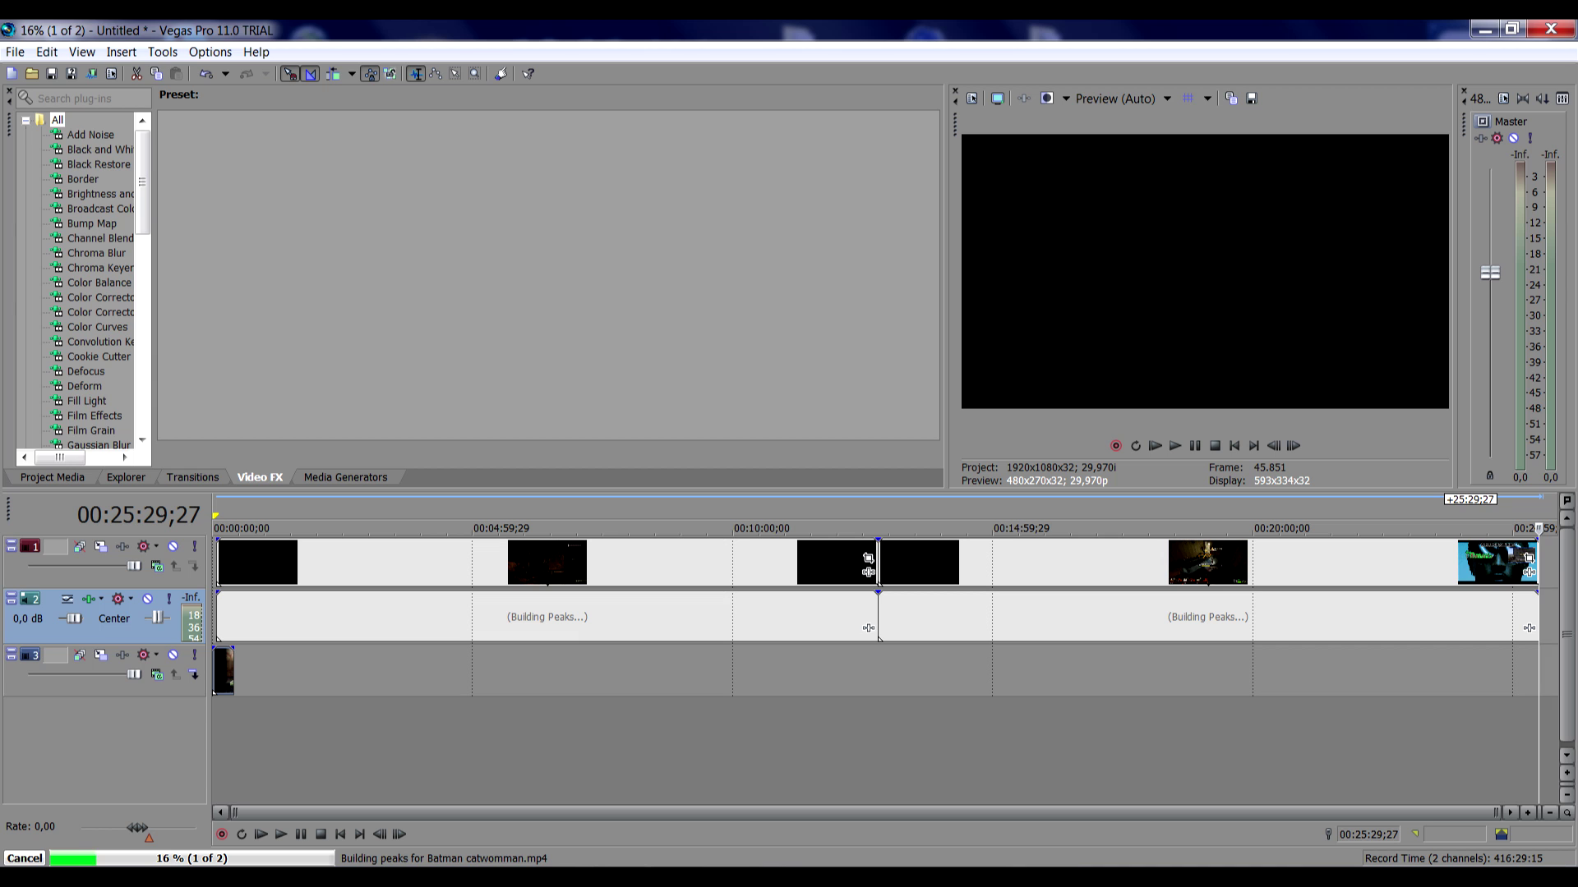
Step: Delete the post-split events and trim the Batman video and audio to a short excerpt at 0:00
key("Delete")
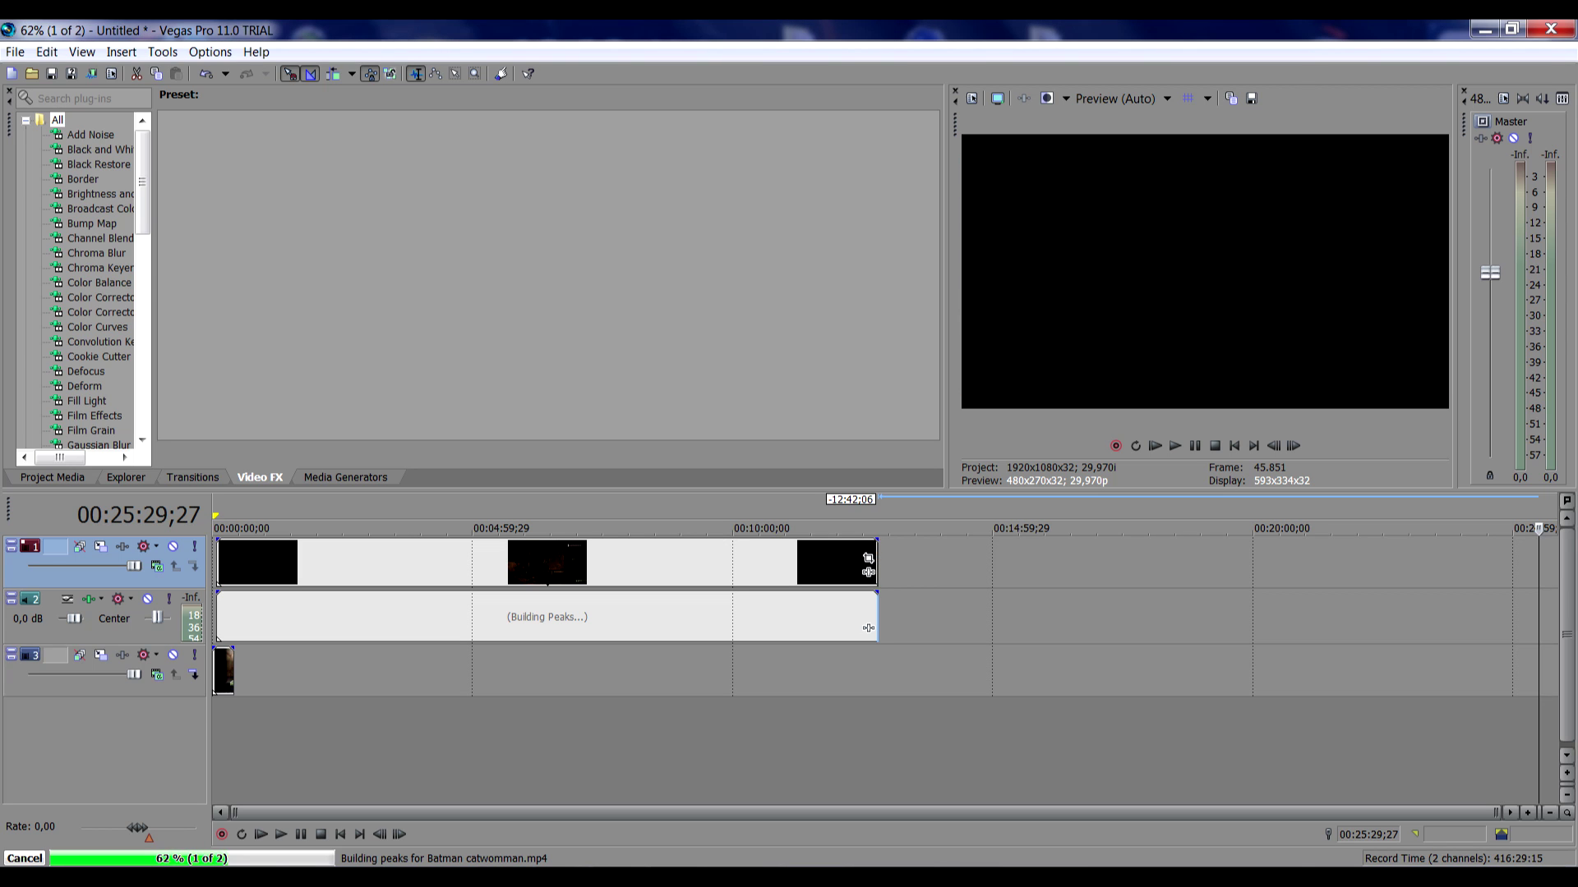
left_click(868, 628)
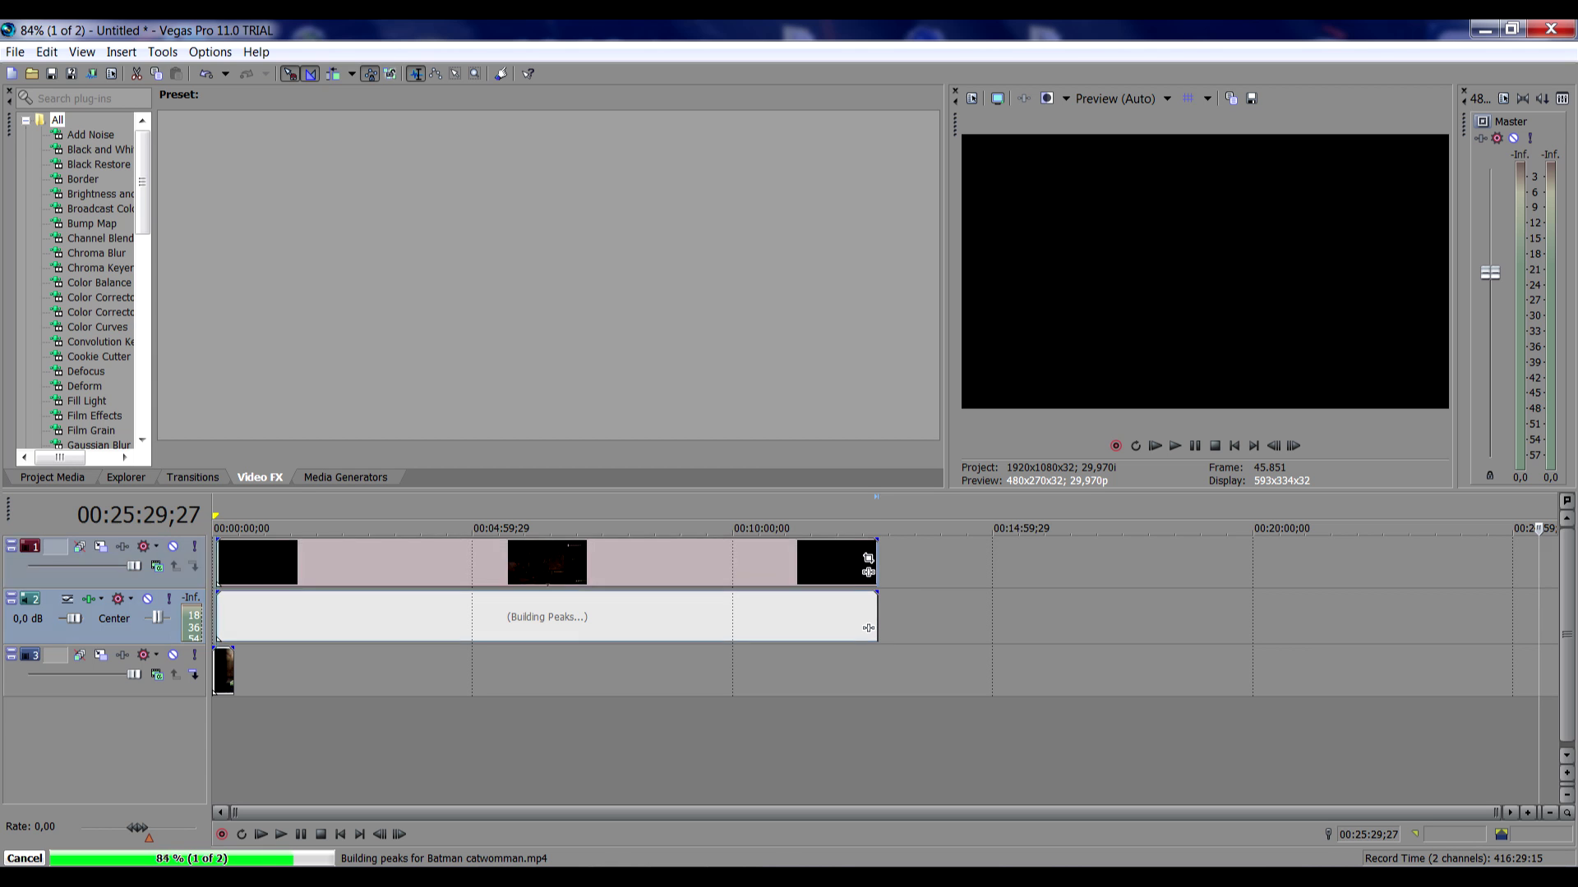
left_click_drag(218, 564, 803, 564)
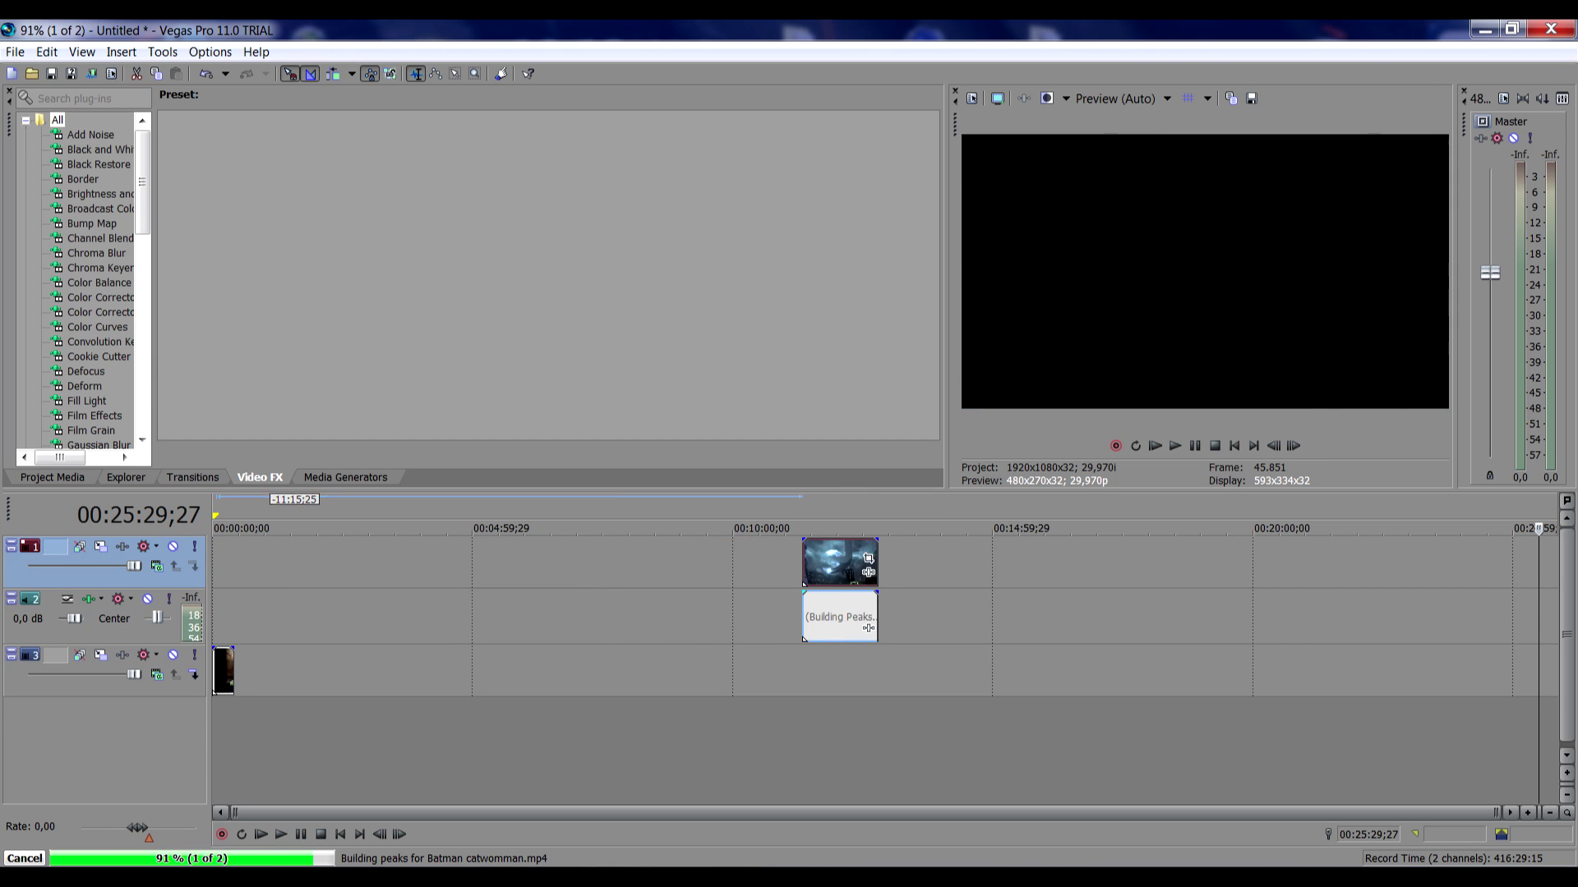
left_click_drag(868, 628, 279, 629)
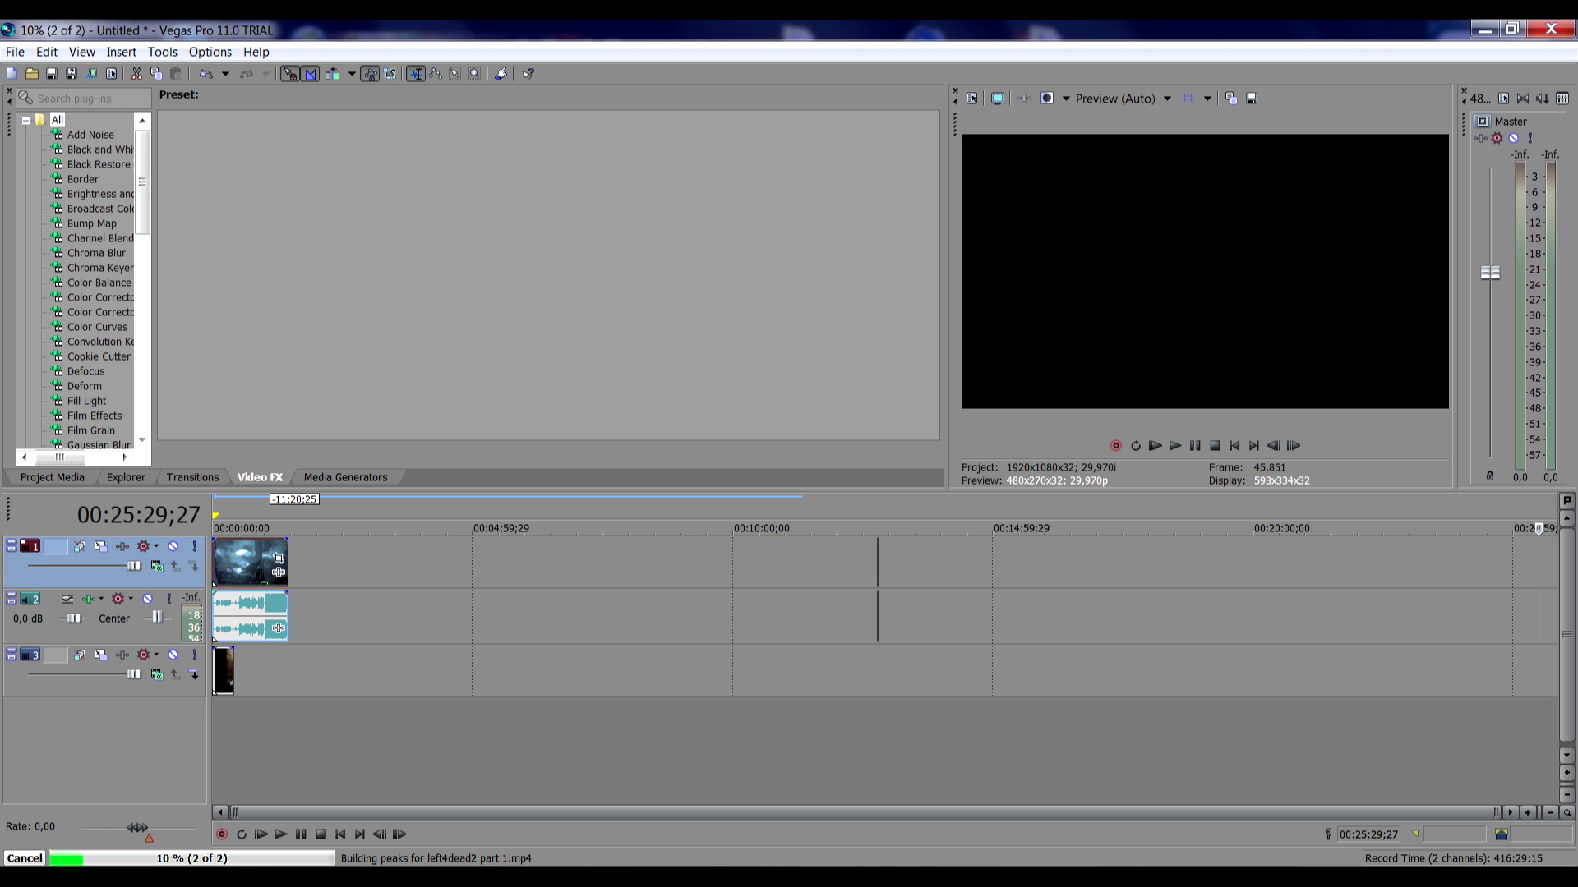
left_click_drag(288, 629, 234, 628)
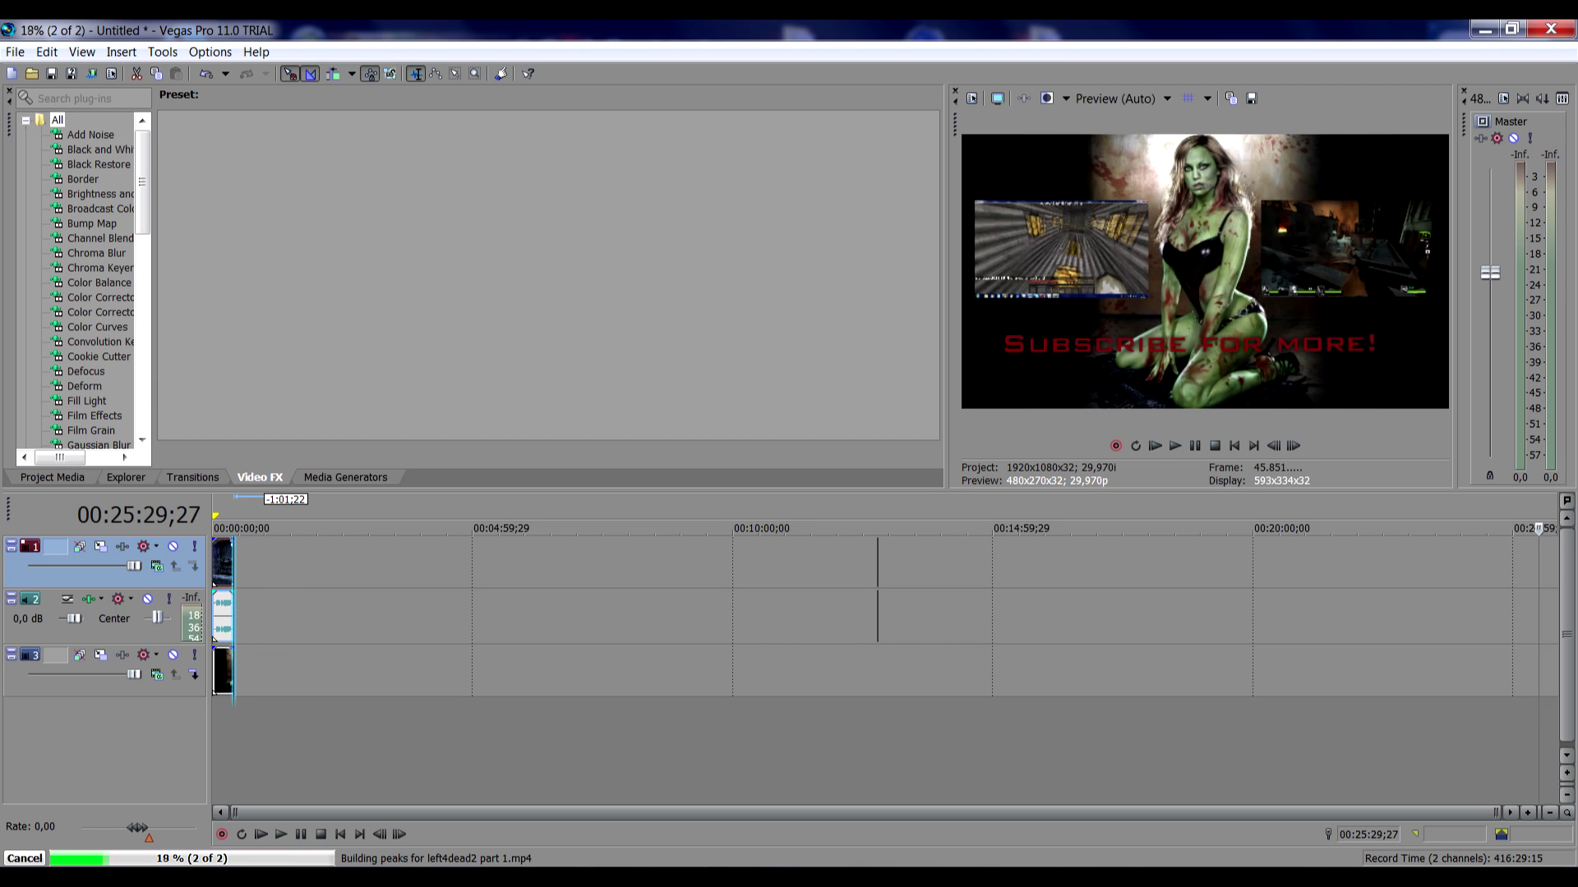
key("Up")
key("Up")
key("Up")
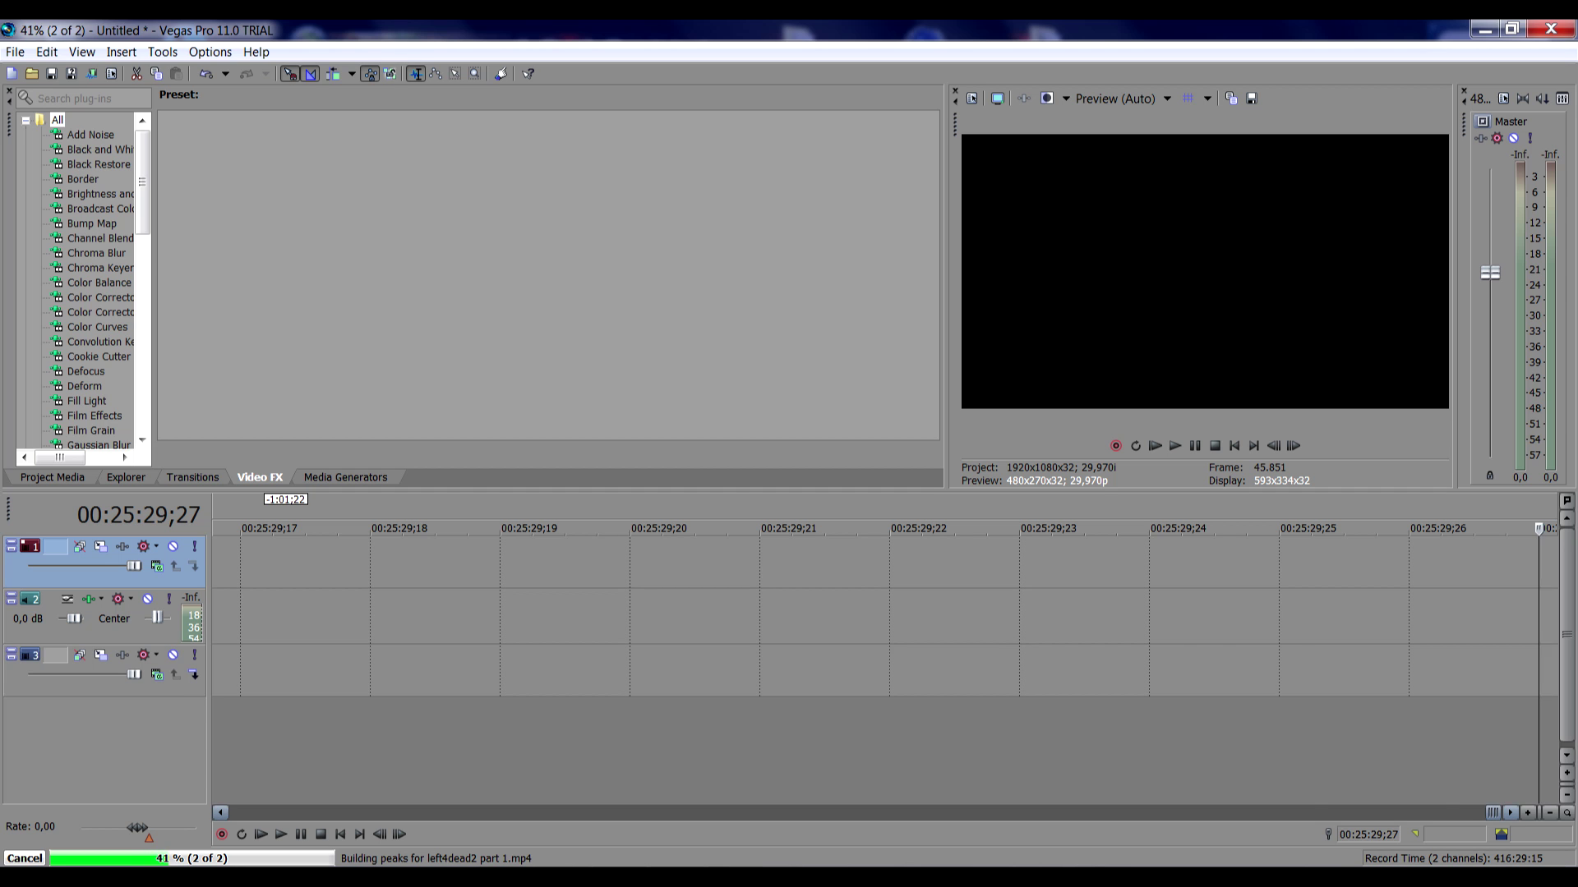
left_click_drag(1491, 812, 272, 813)
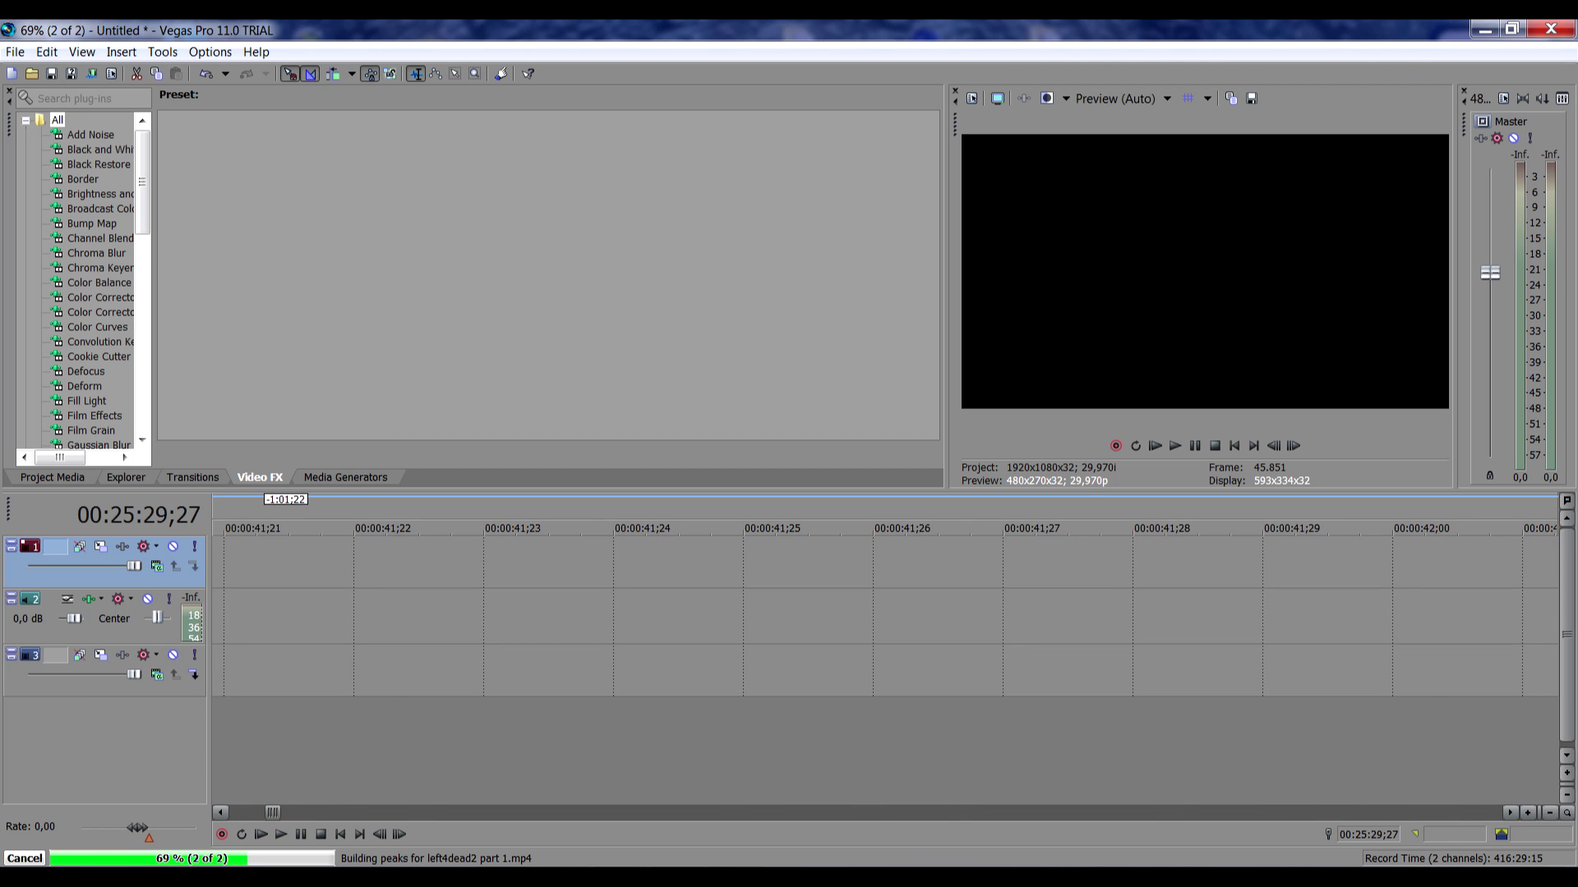
key("Down")
key("Down")
key("Down")
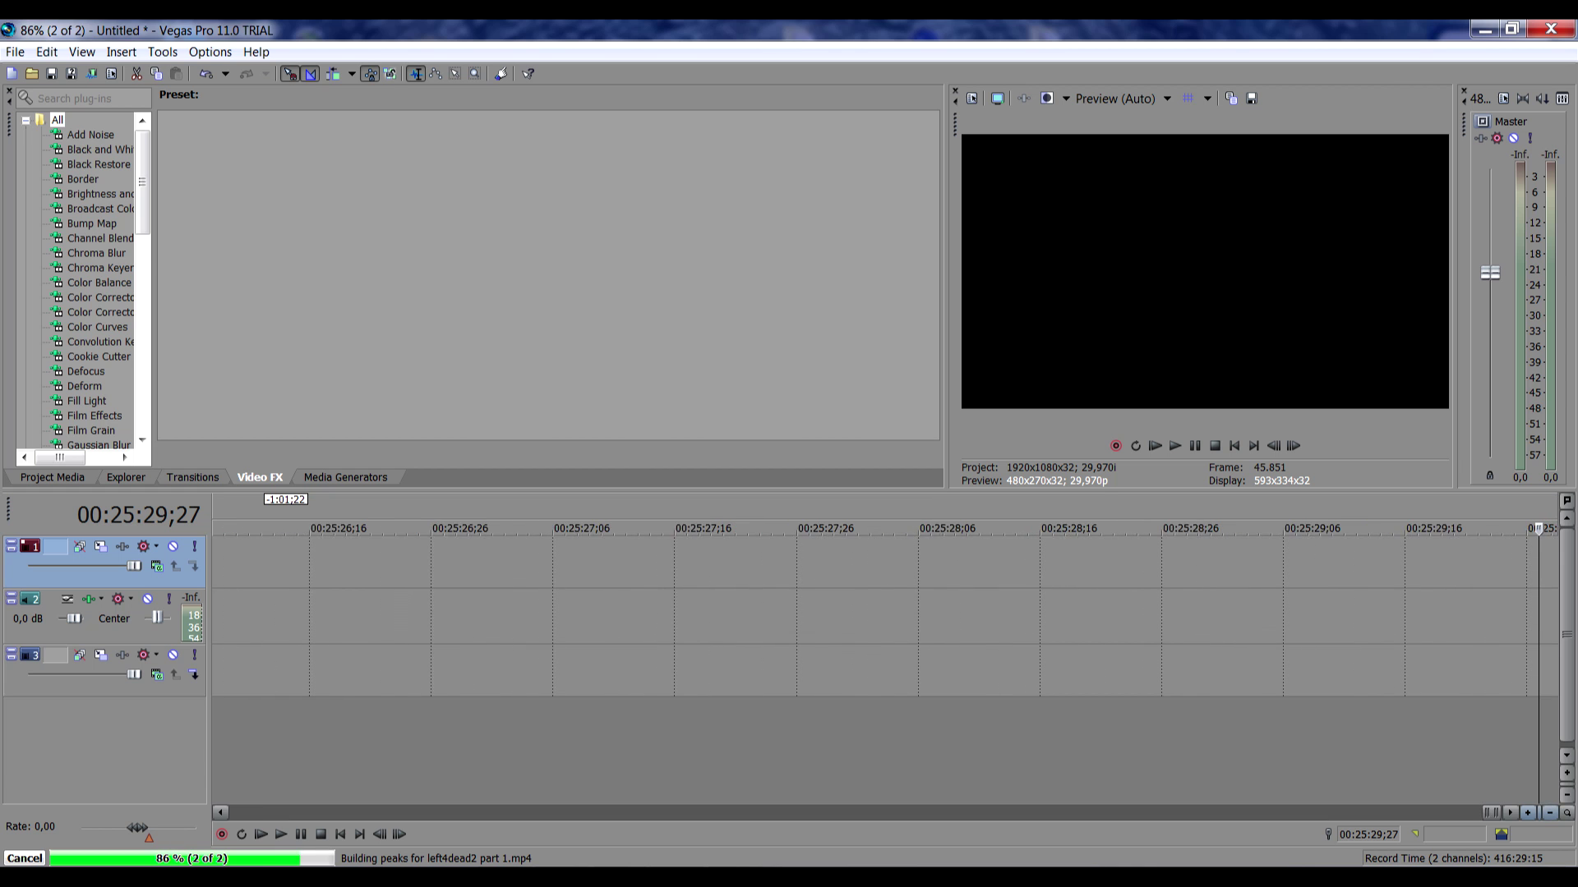
key("Down")
left_click(1529, 812)
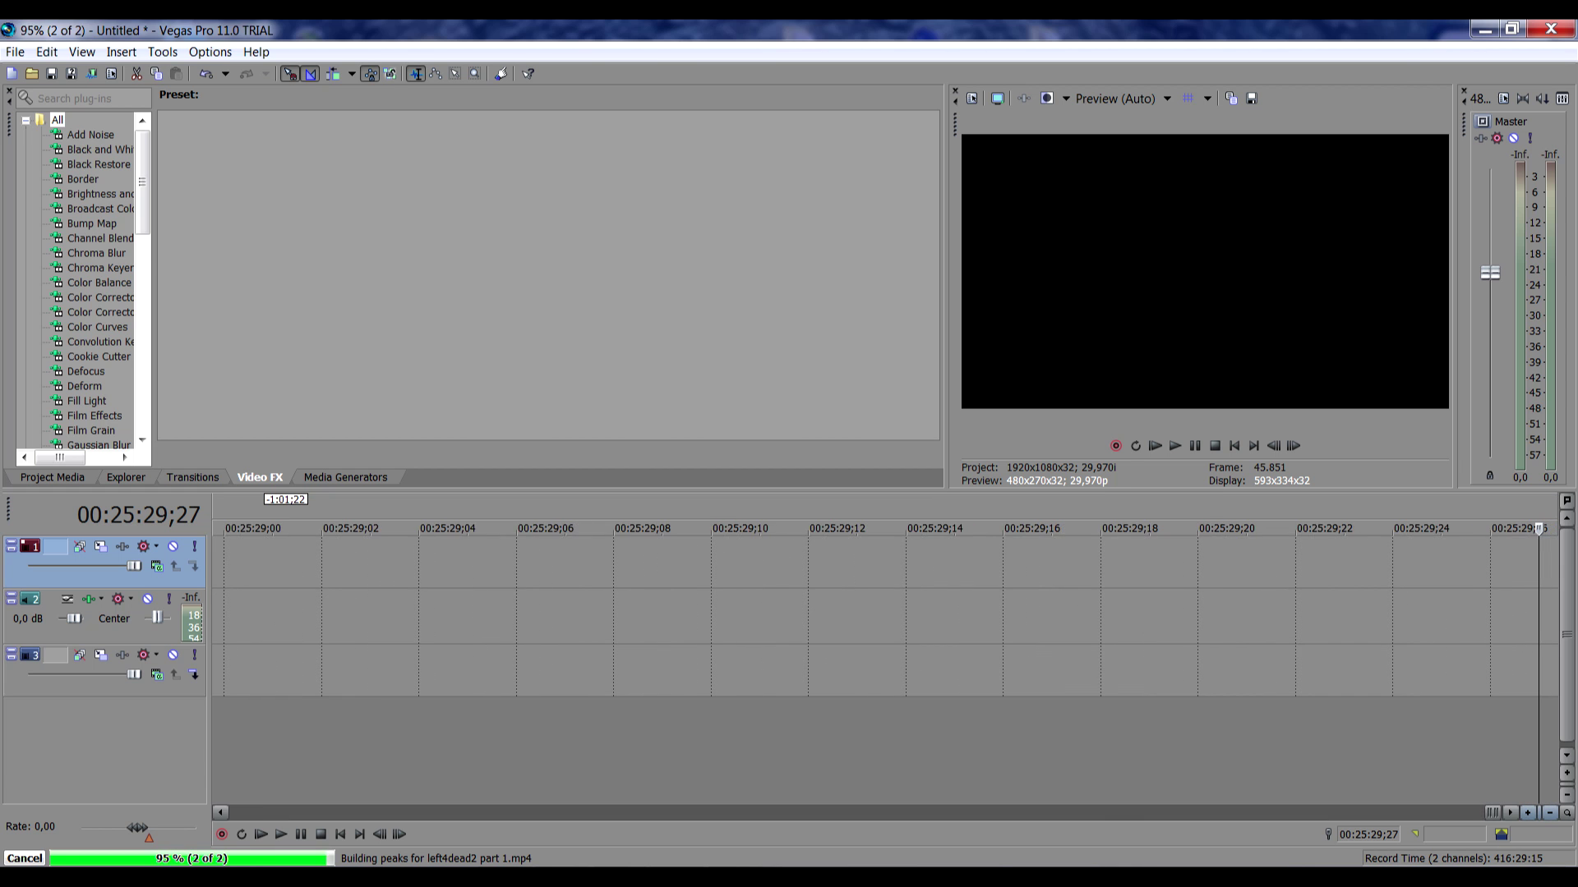
key("Down")
key("Down")
key("Down")
key("Down")
key("Down")
key("Down")
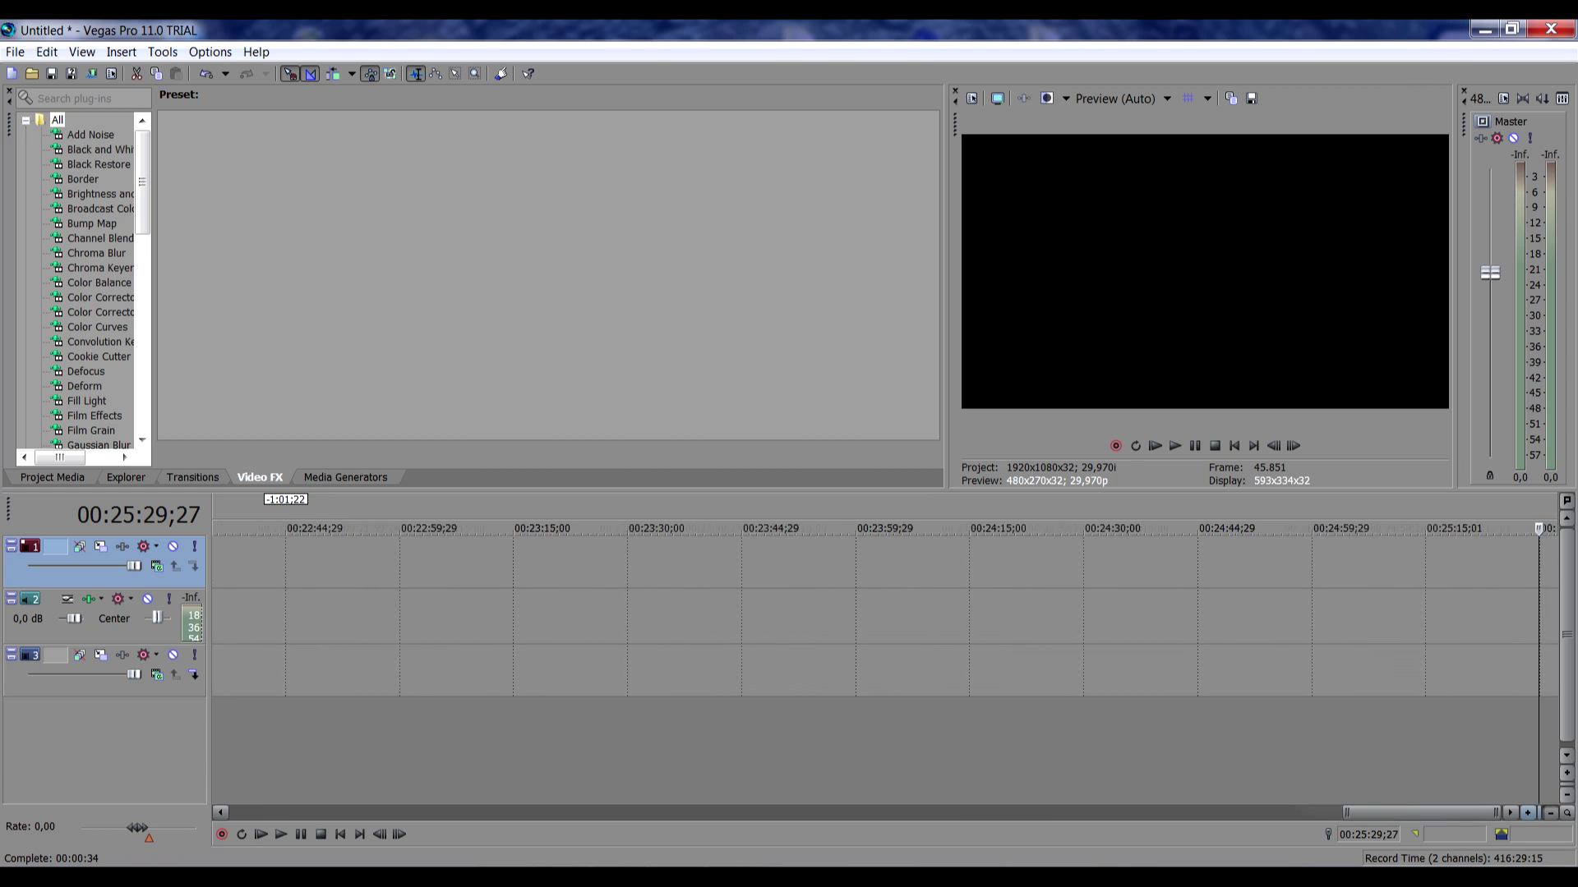
key("Down")
key("Down")
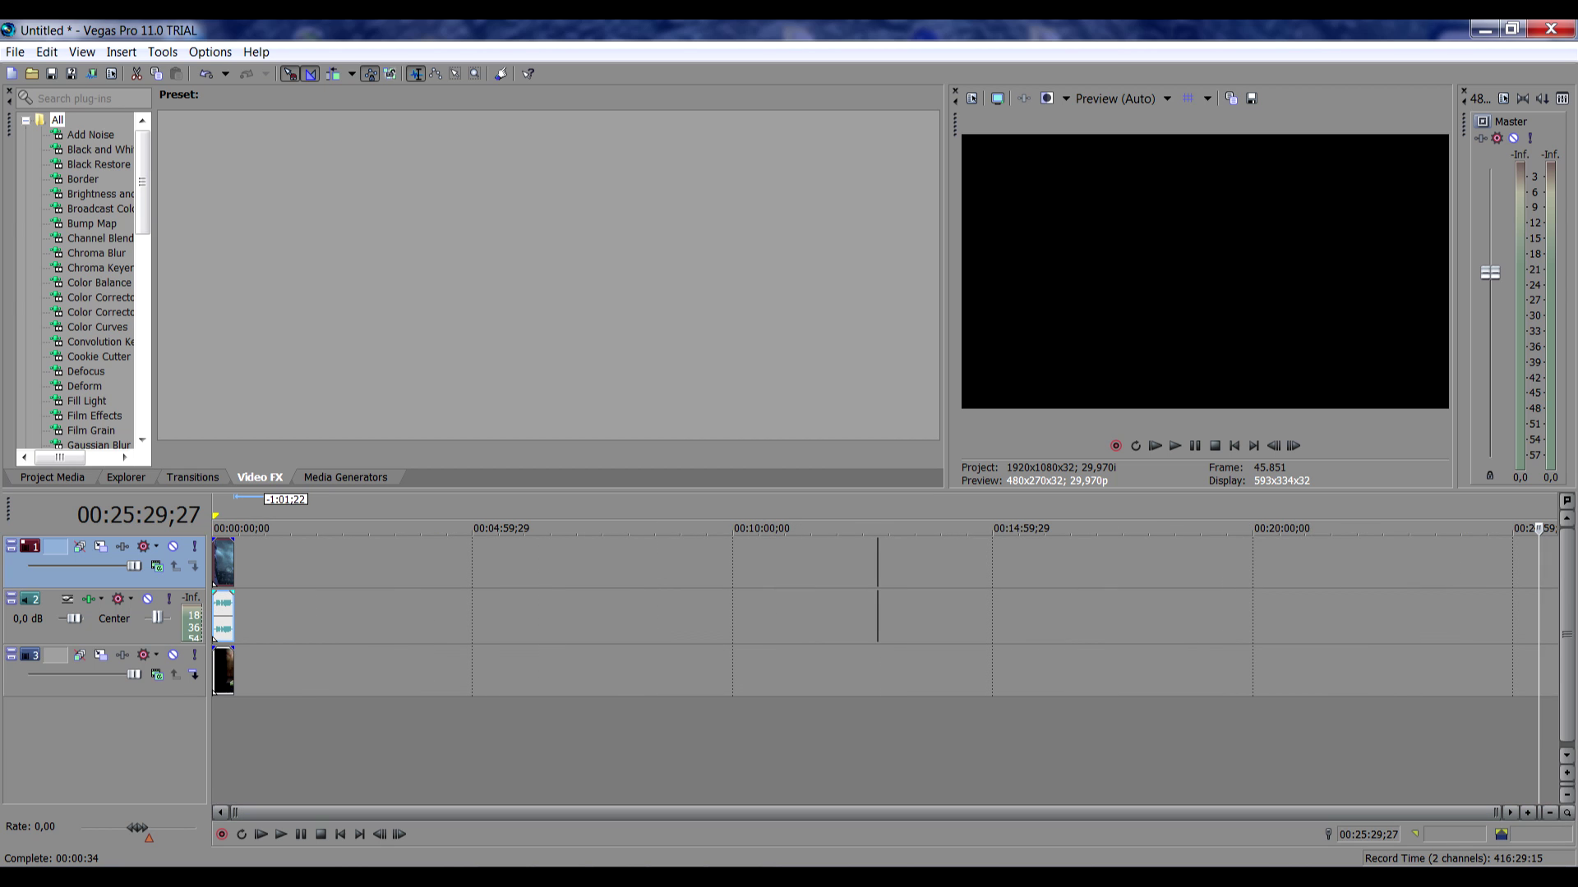
Step: Remove the clip near 11 seconds from its event group
left_click(221, 616)
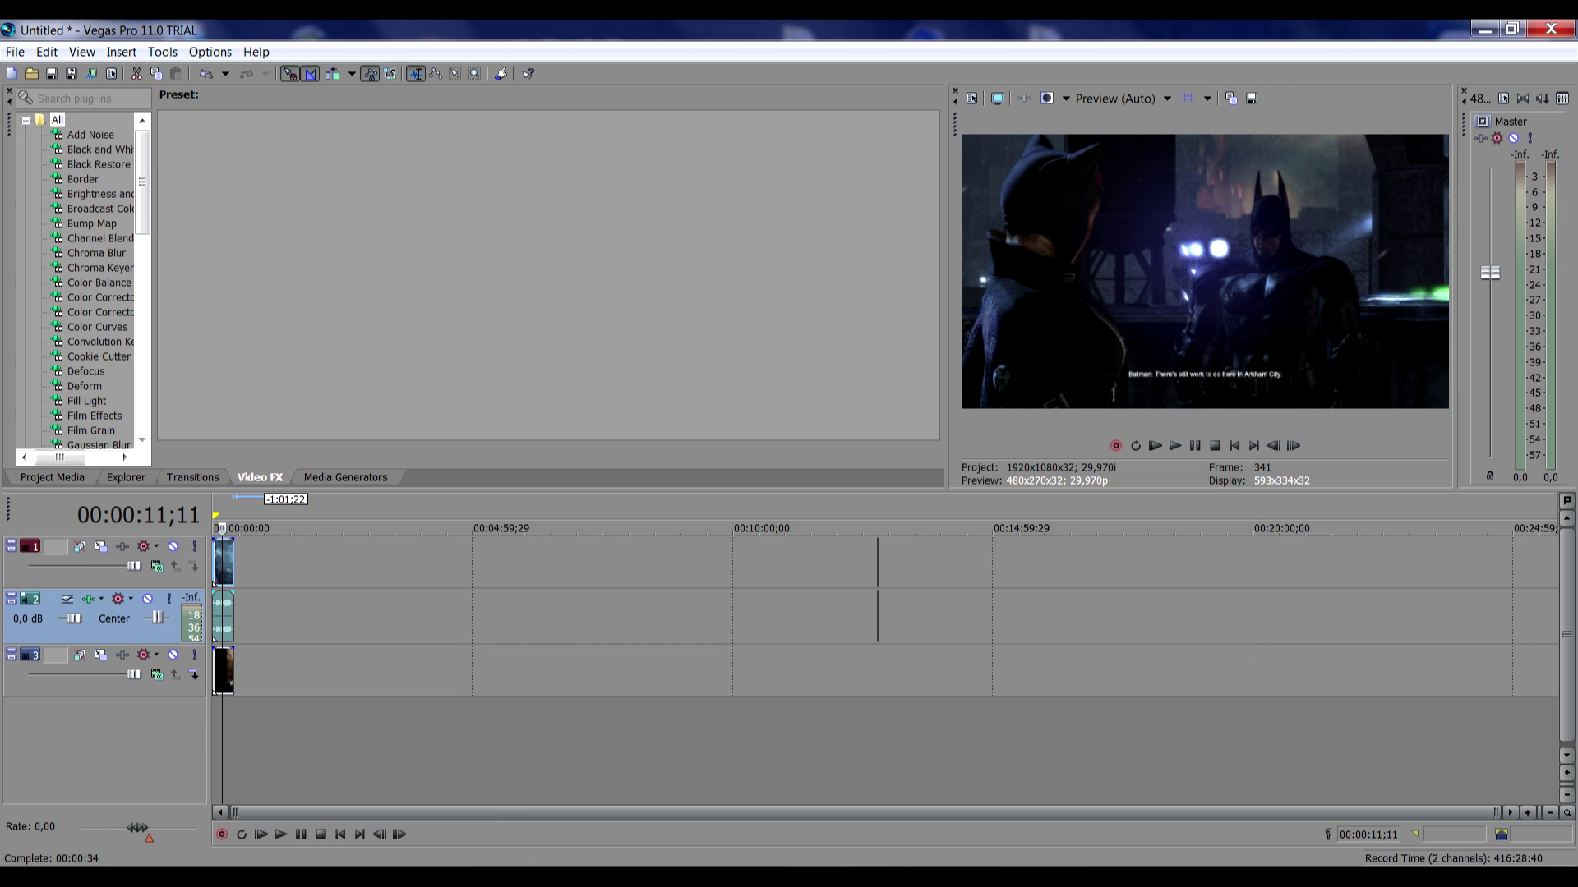
right_click(225, 562)
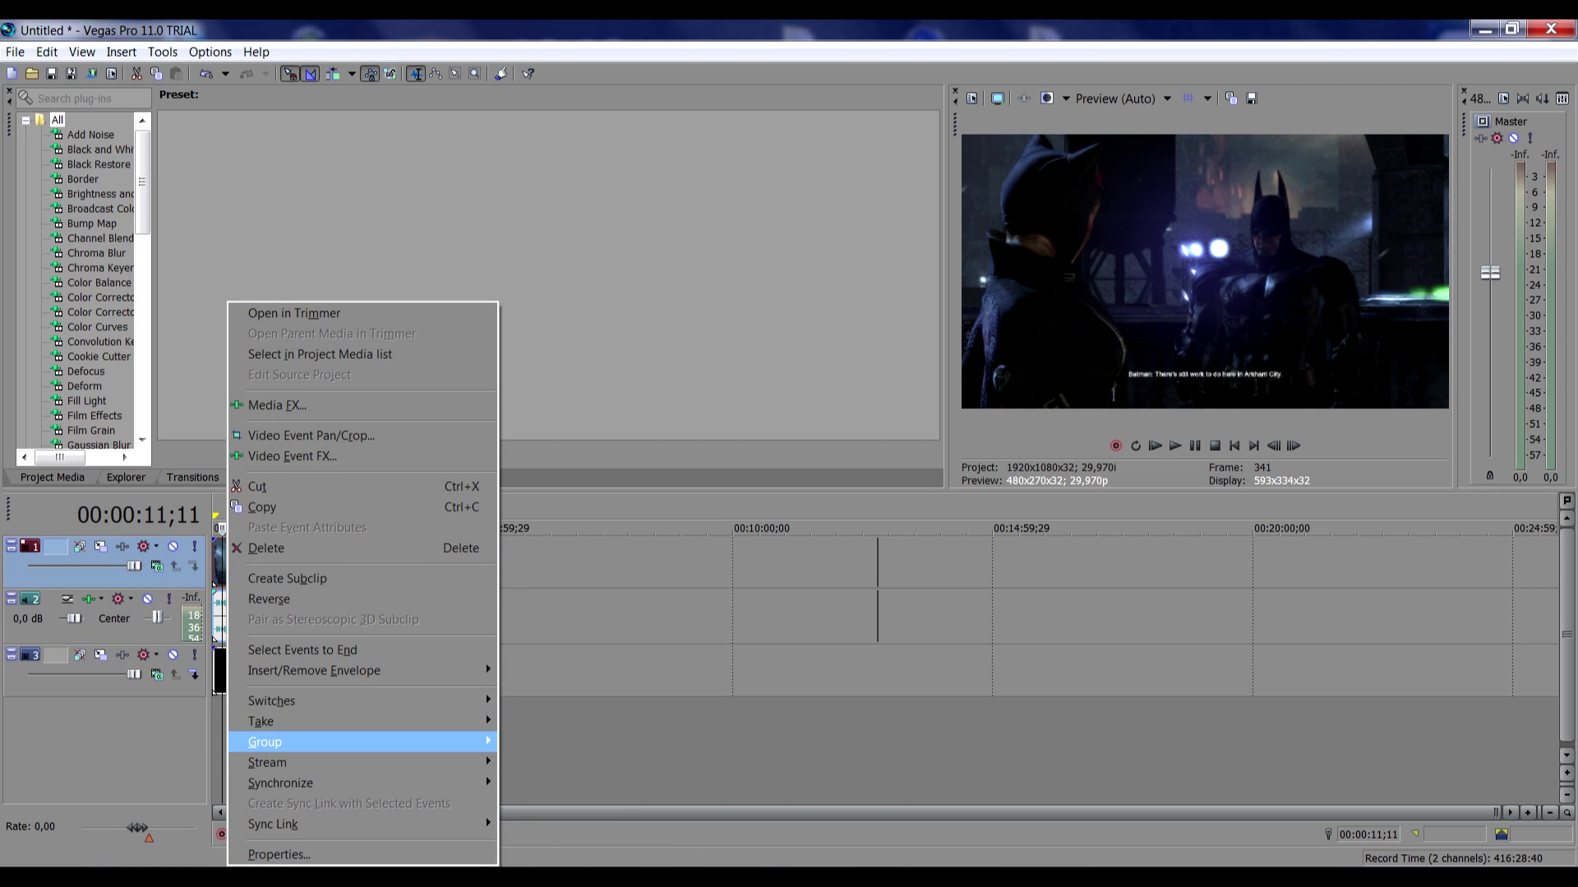
left_click(555, 772)
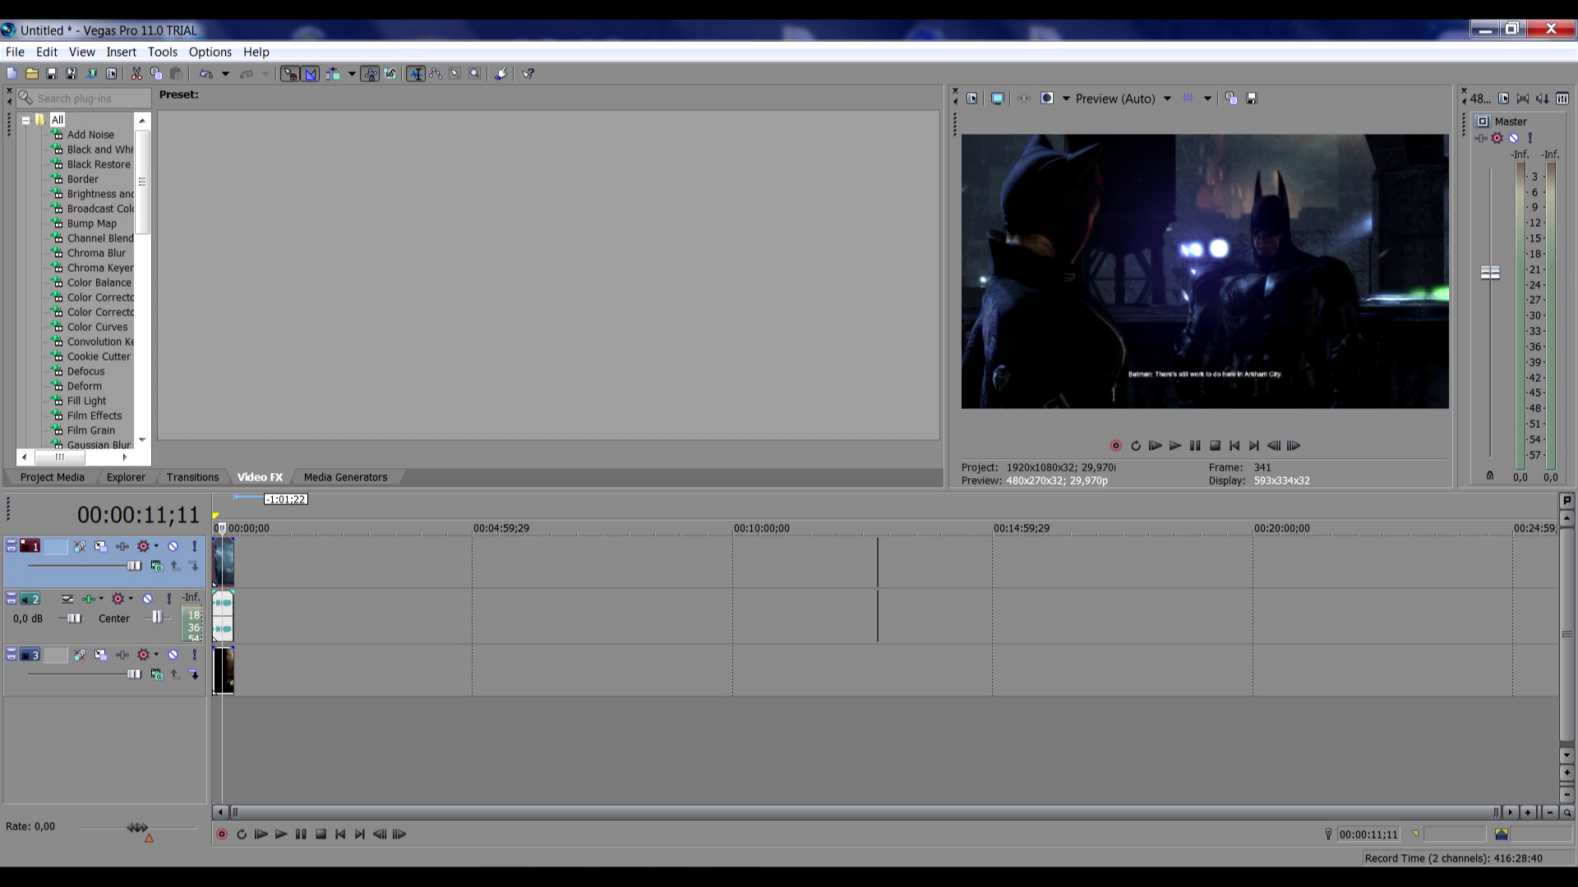
left_click(227, 616)
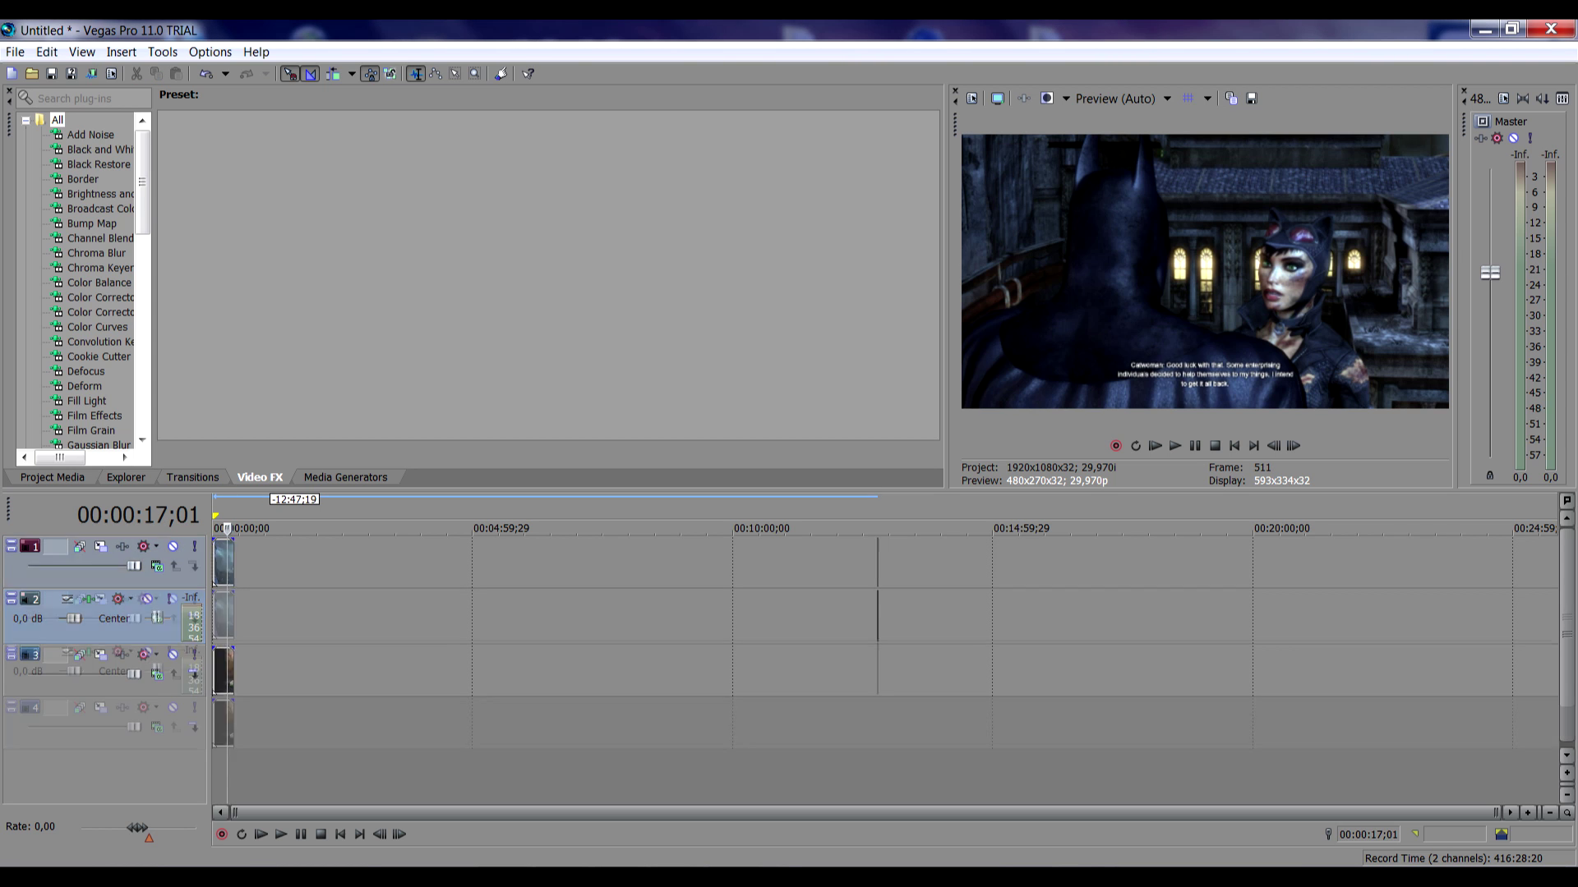
Step: Add a new top video track with left4dead2 part 1, trimmed and moved to 0:00
key("ctrl+shift+q")
key("ctrl+o")
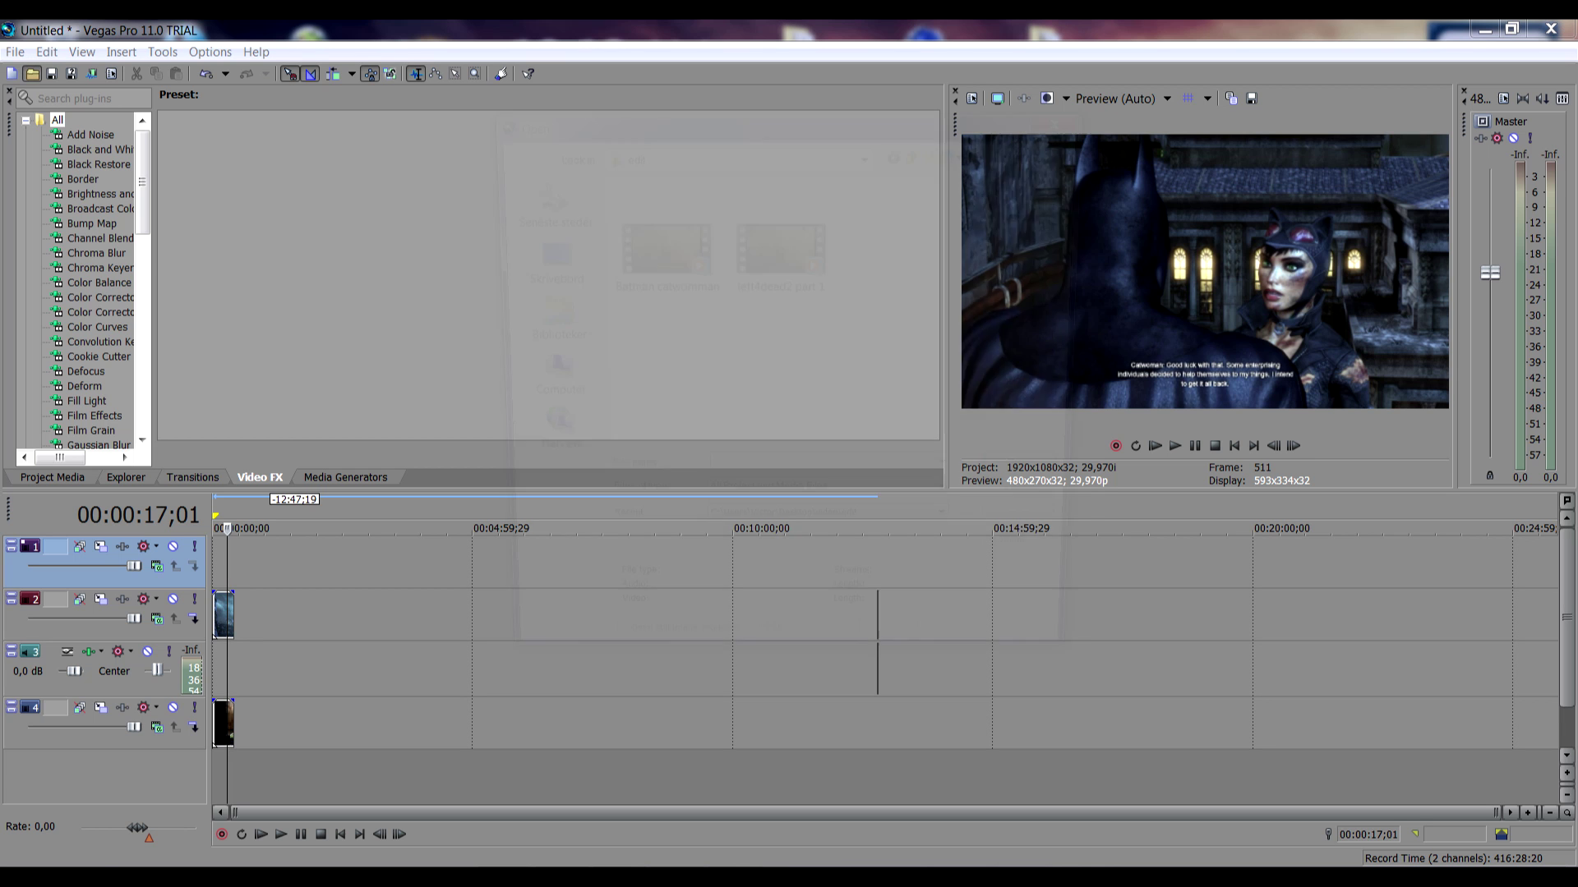
double_click(779, 246)
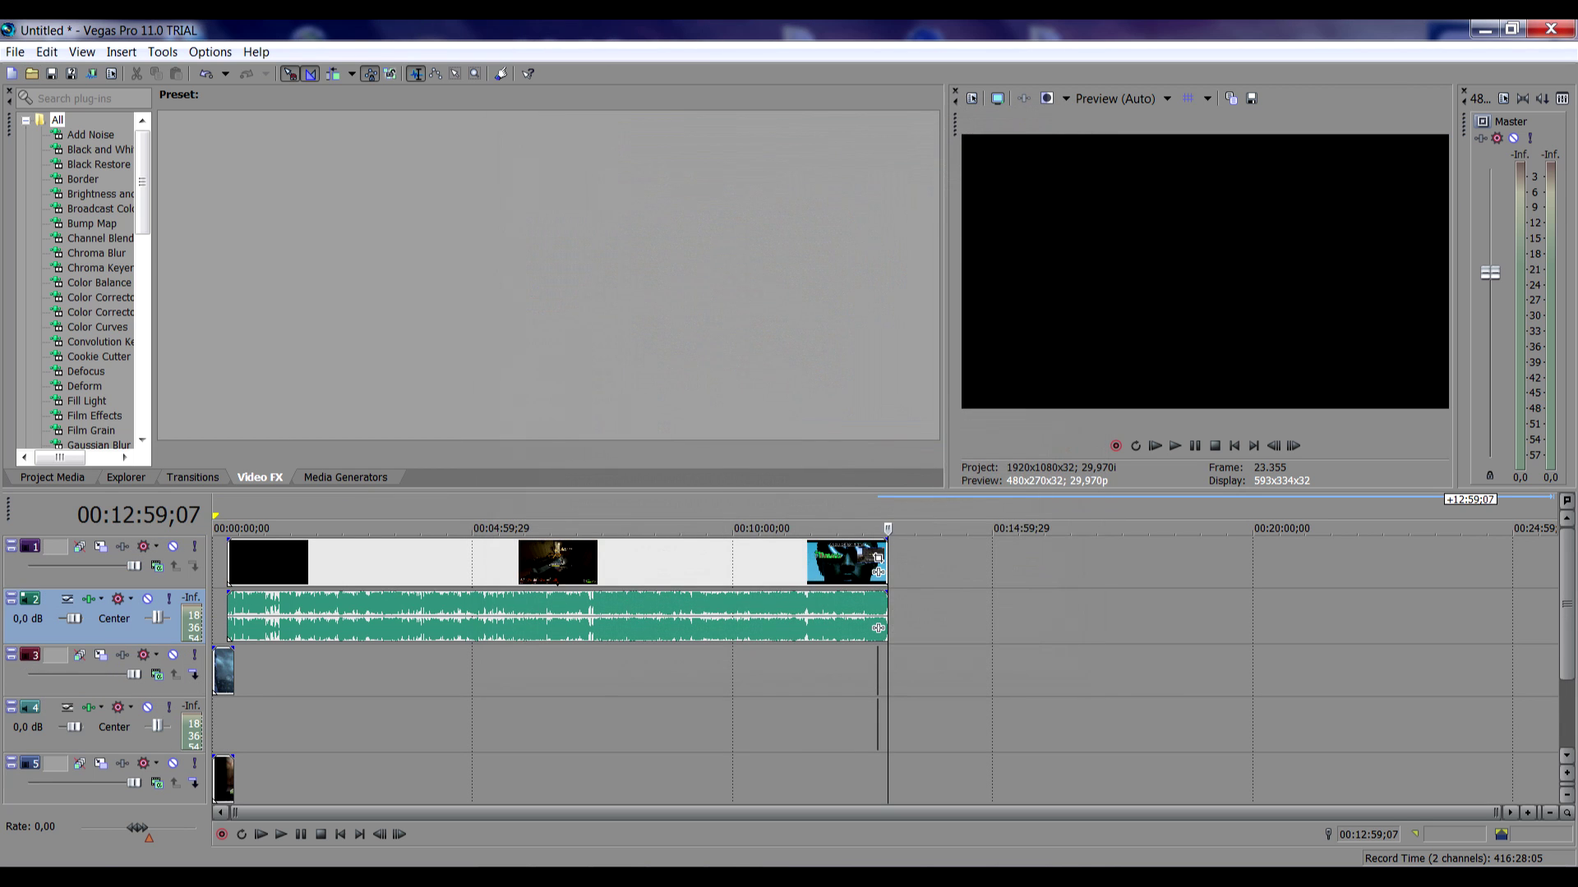
left_click_drag(877, 561, 735, 561)
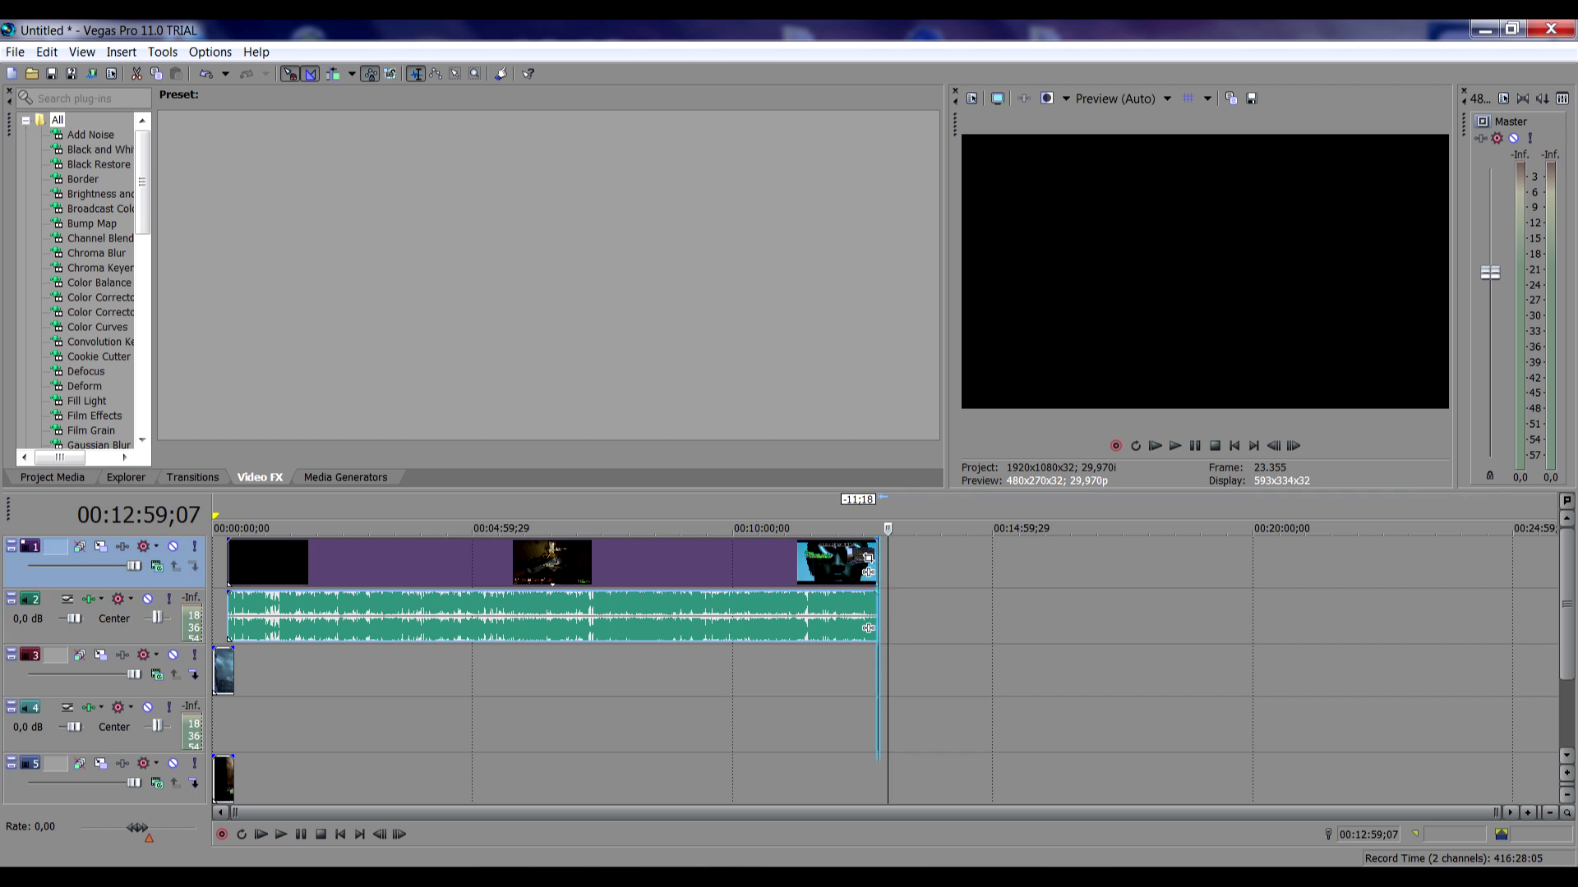
double_click(598, 561)
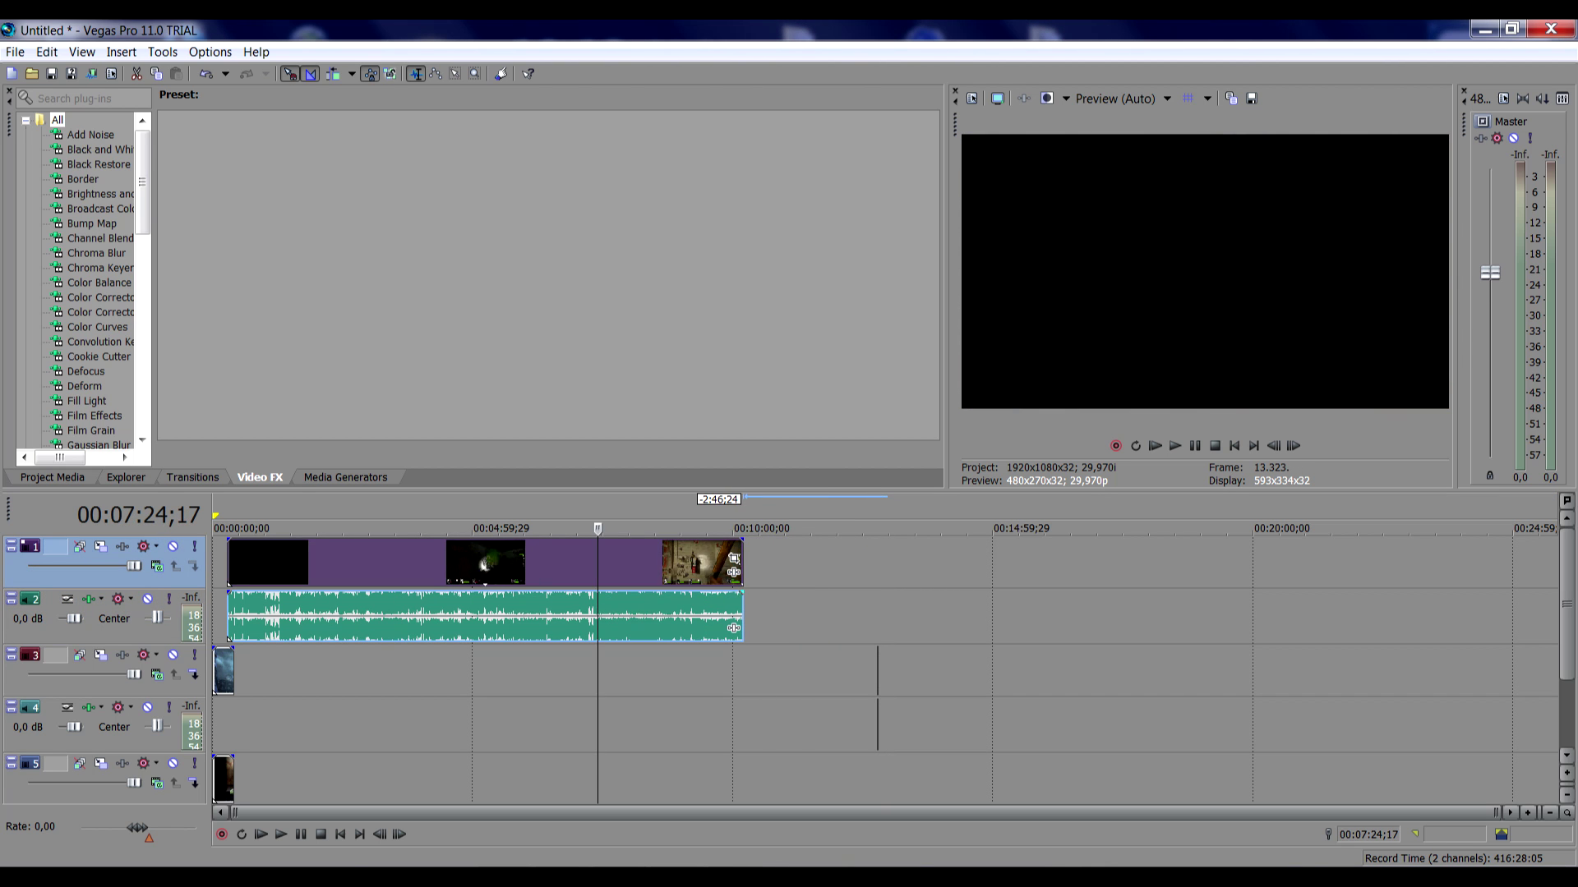
key("Delete")
left_click_drag(878, 672, 758, 672)
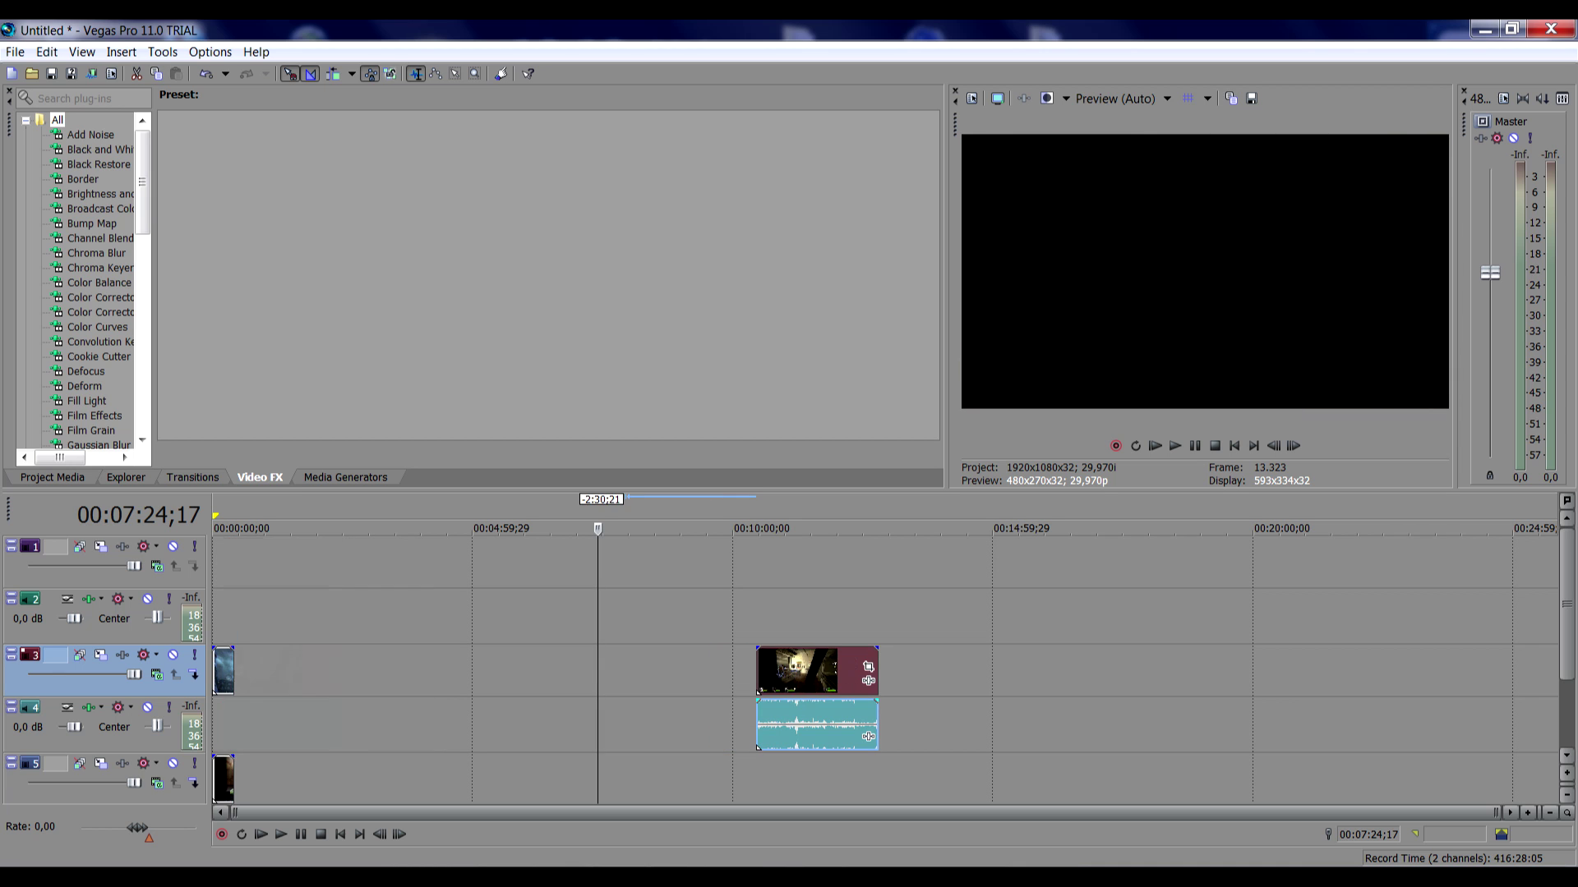
mouse_move(814, 672)
left_mouse_down()
mouse_move(271, 671)
mouse_move(271, 560)
left_mouse_up()
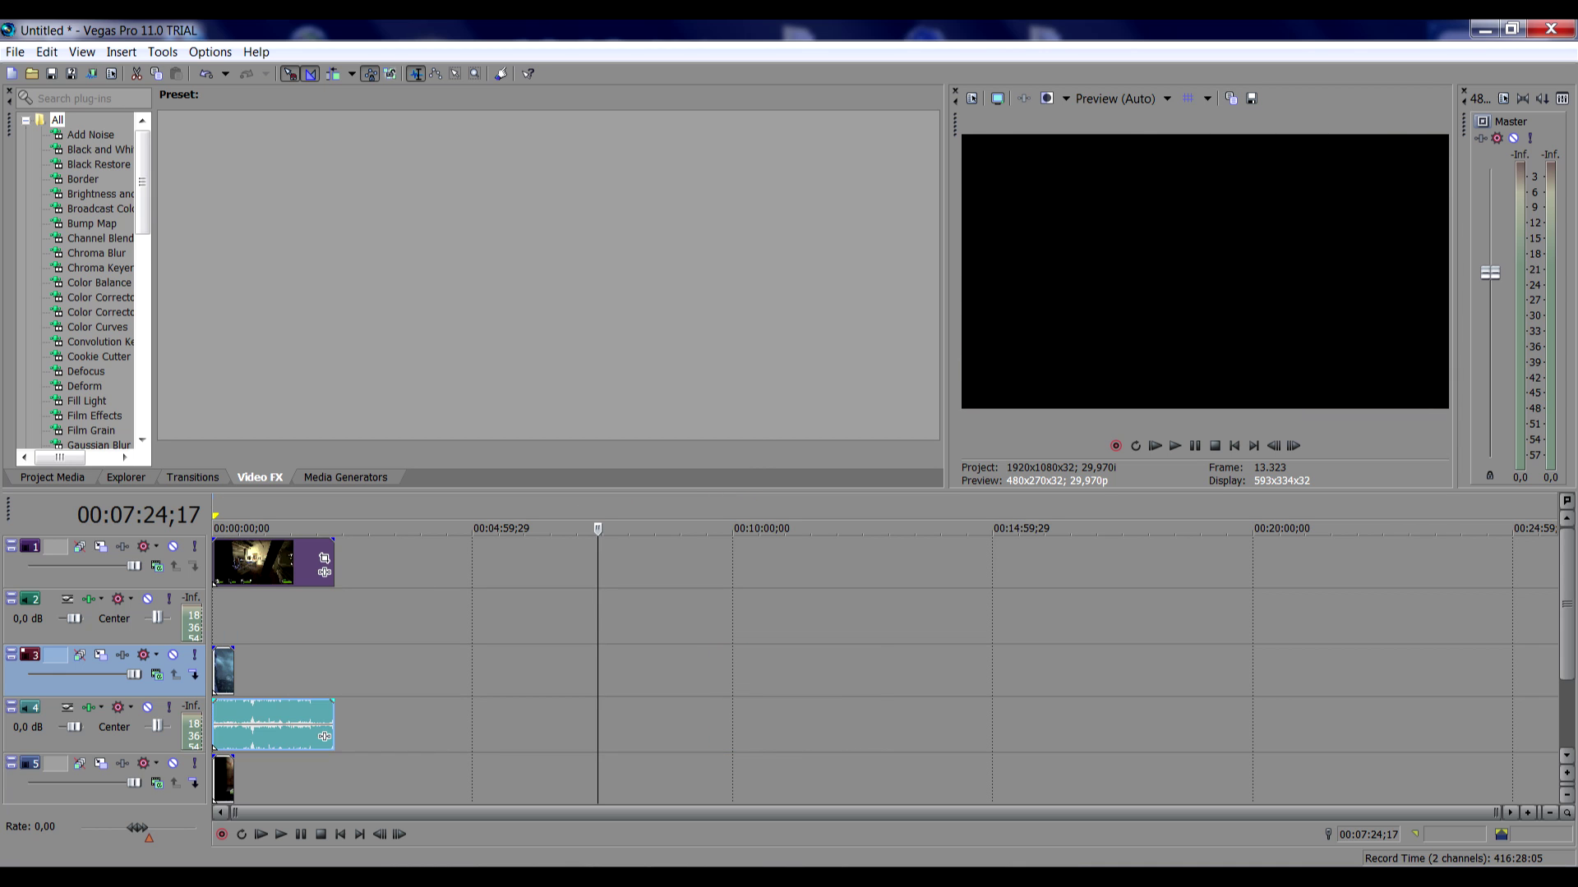
Step: Separate and delete the left4dead2 audio, then trim the video to a short length
left_click(272, 724)
right_click(271, 725)
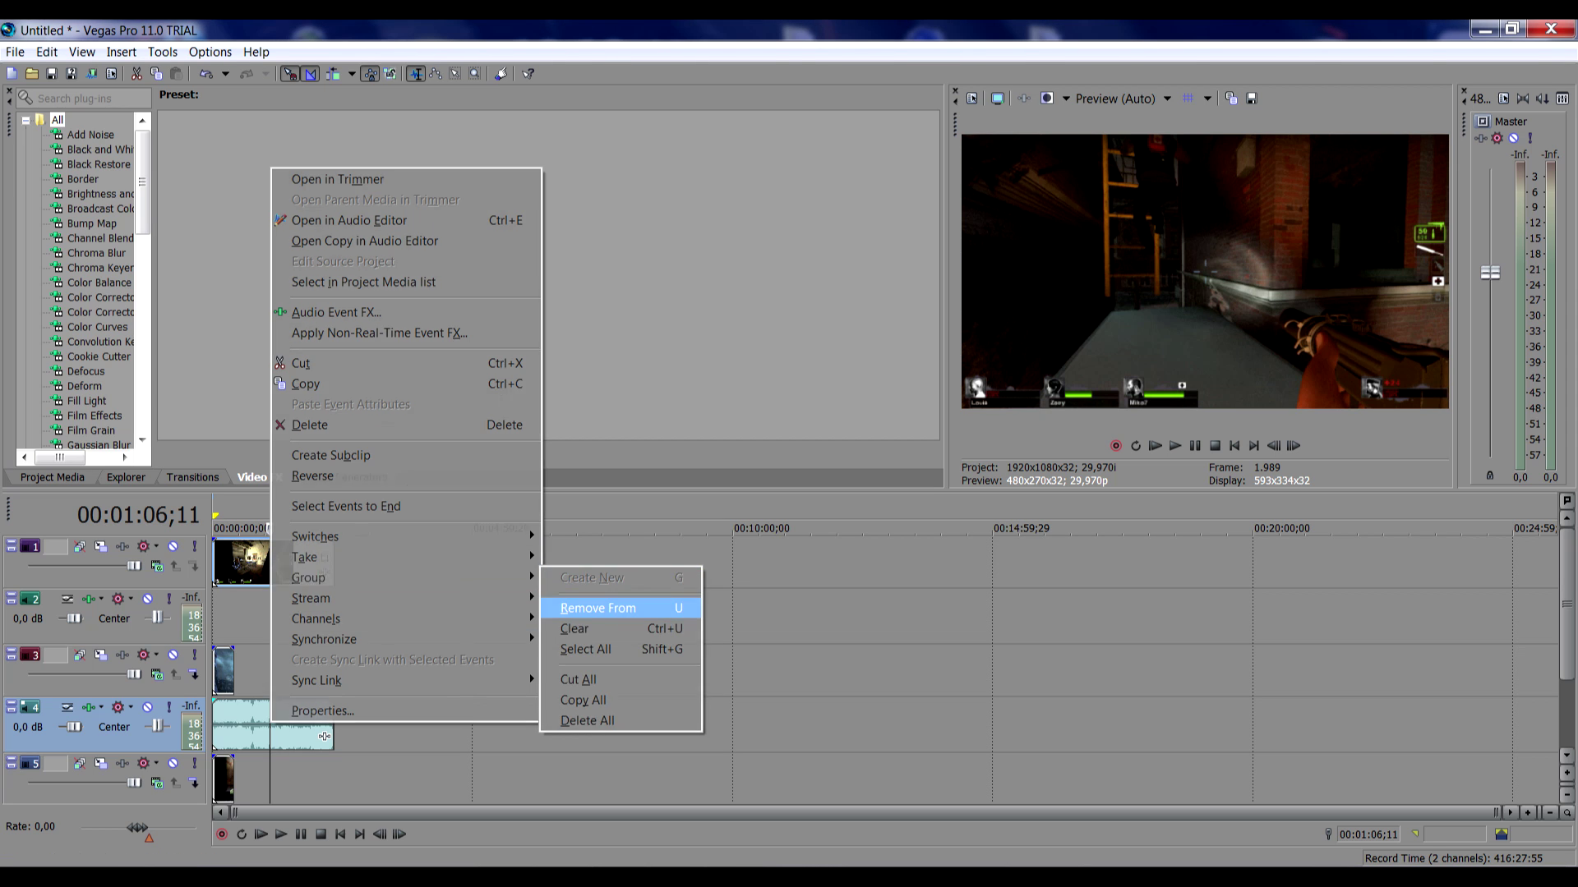
left_click(597, 608)
left_click(298, 528)
key("Delete")
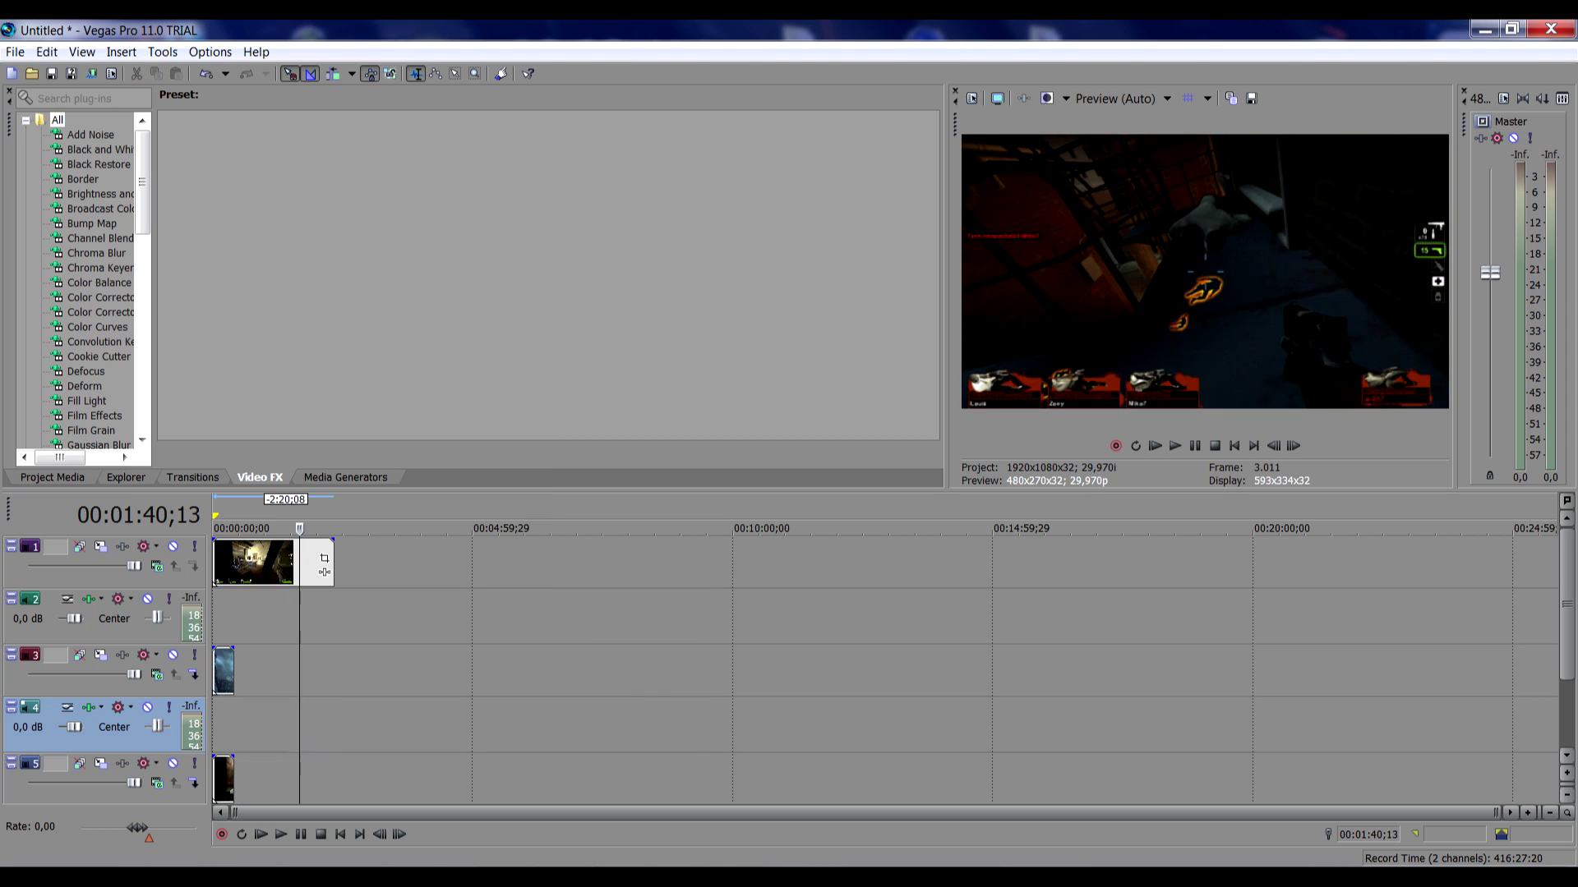
left_click_drag(325, 565, 235, 565)
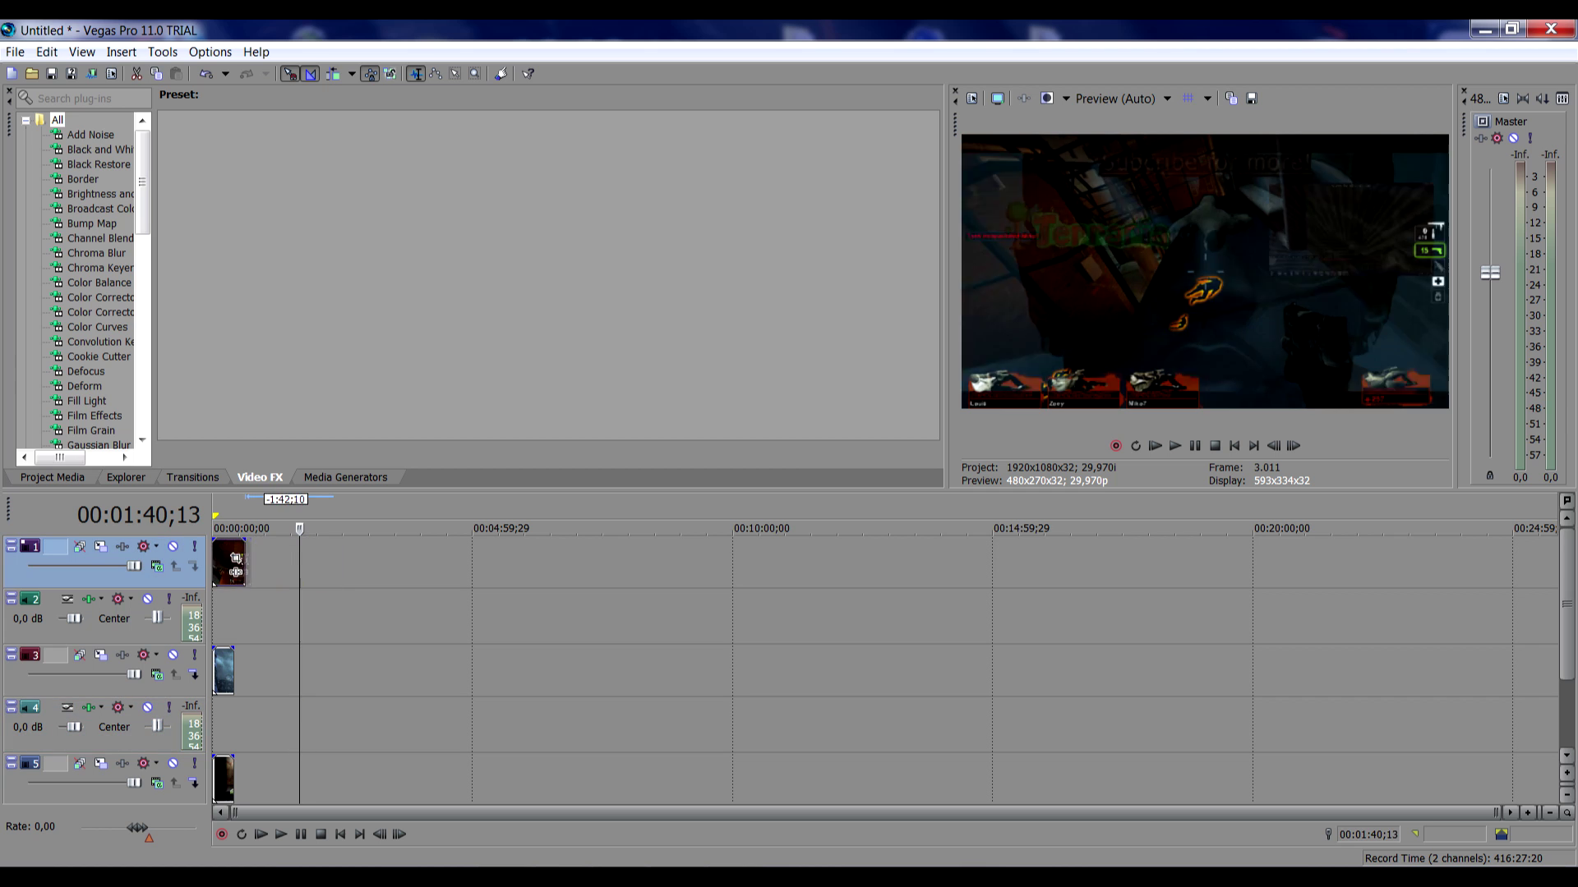
Step: Delete both empty audio tracks, leaving only the three video tracks
right_click(104, 632)
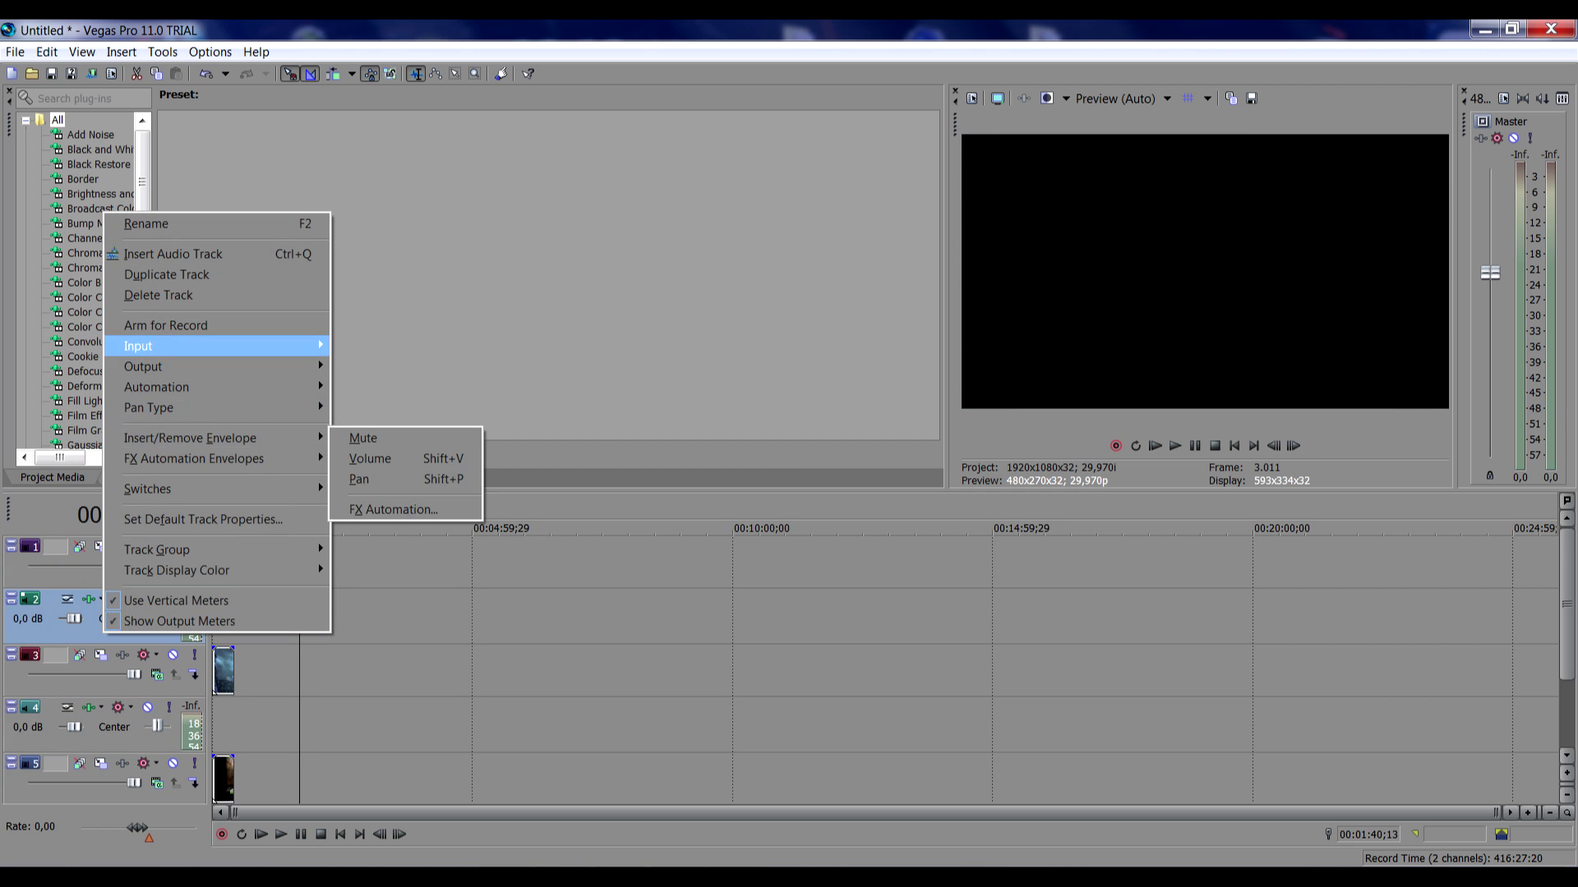
left_click(148, 296)
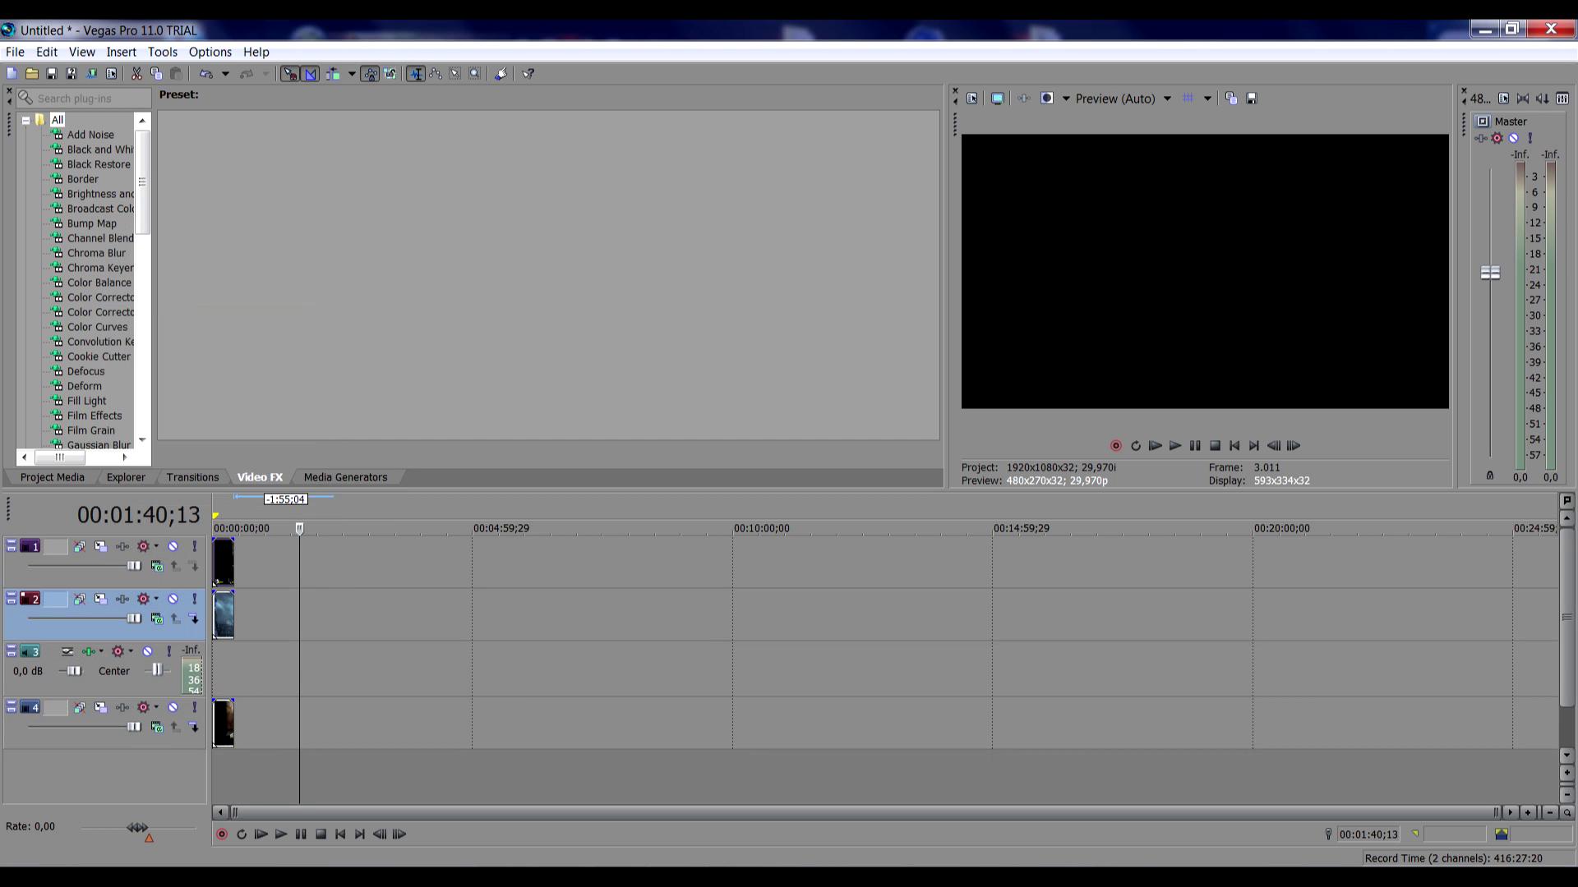
right_click(105, 672)
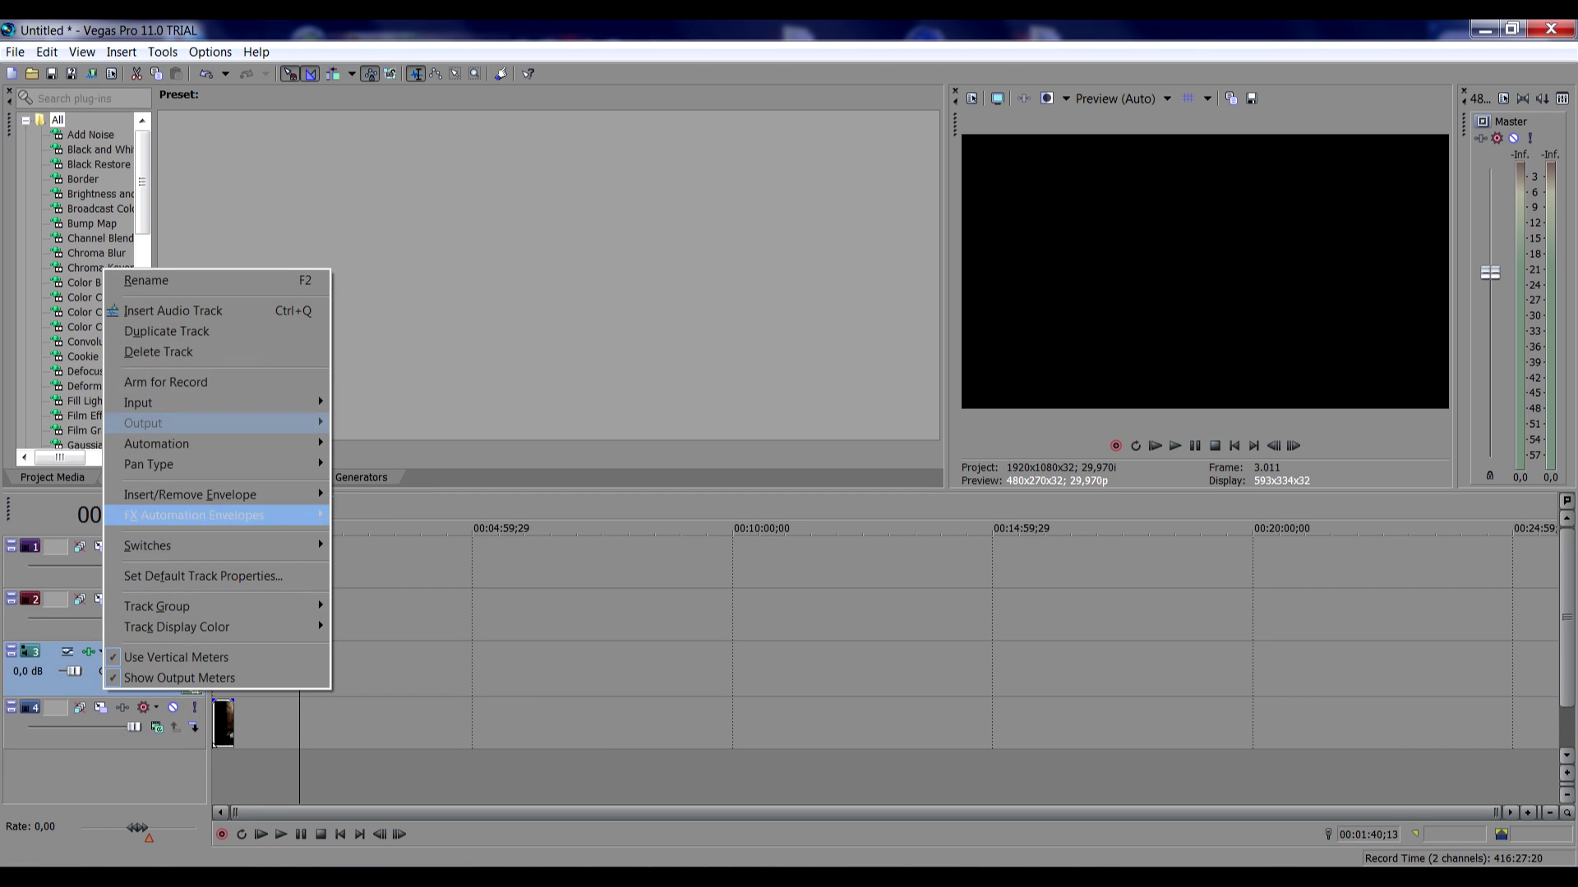
left_click(148, 351)
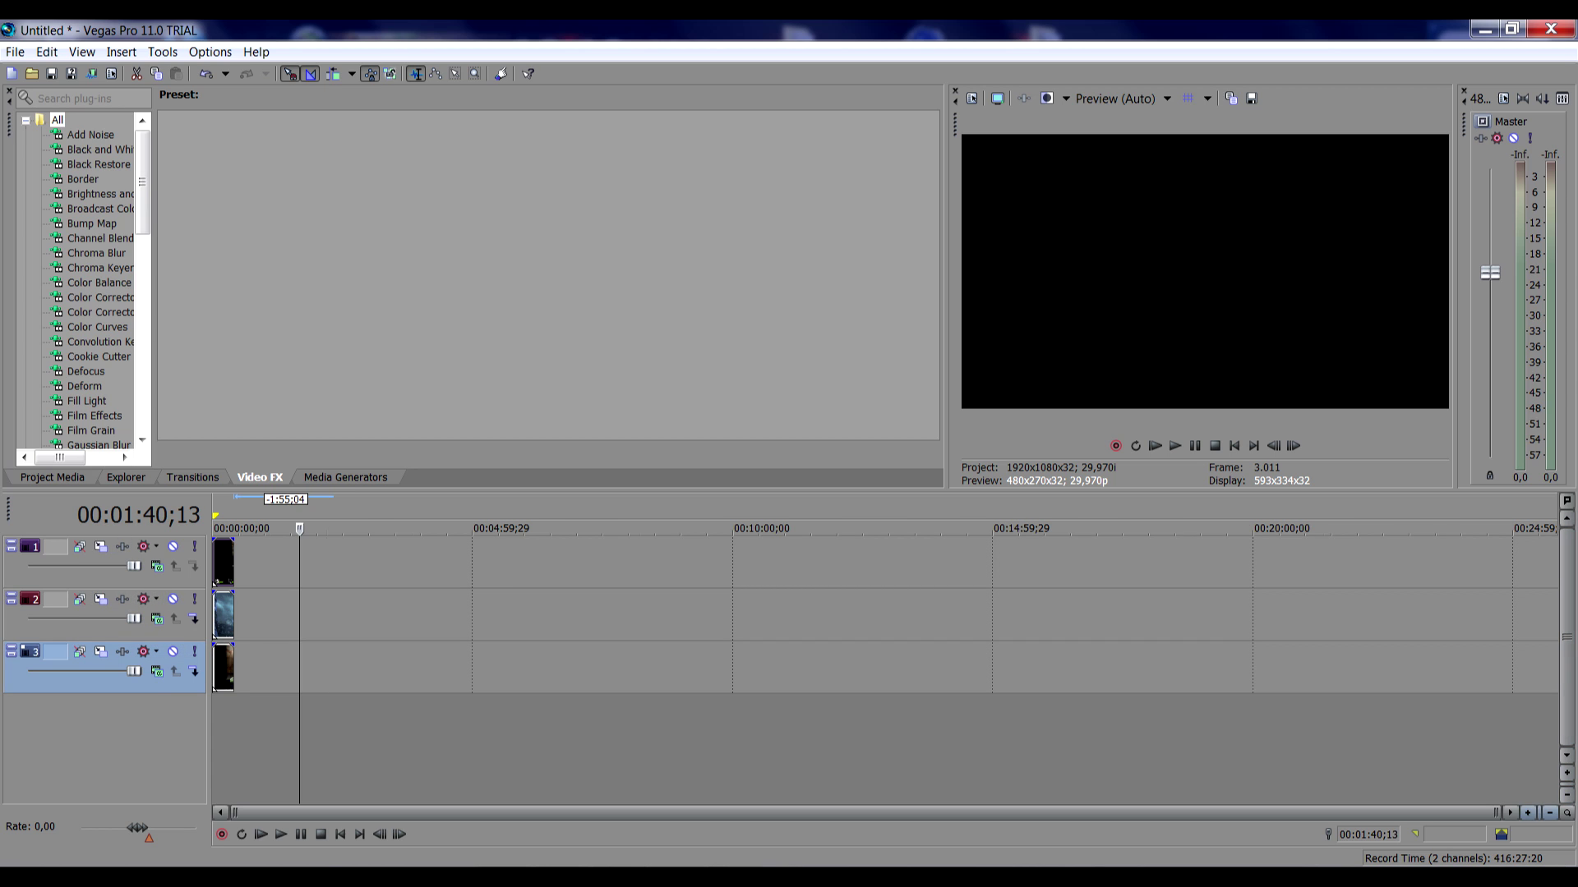
left_click(1528, 813)
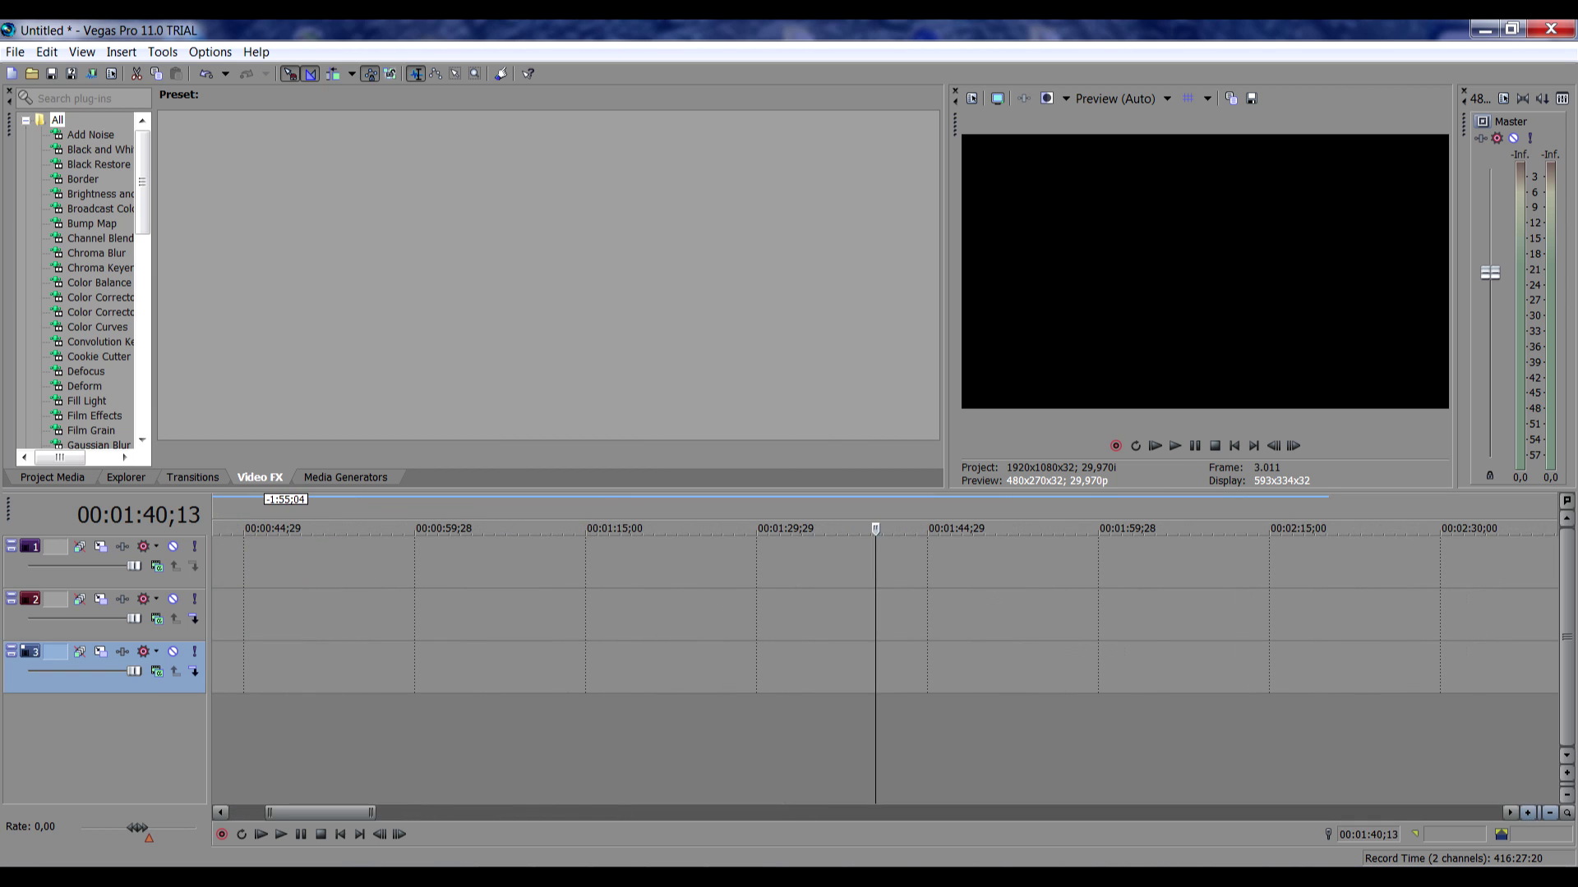
scroll(885, 605, "left", 5)
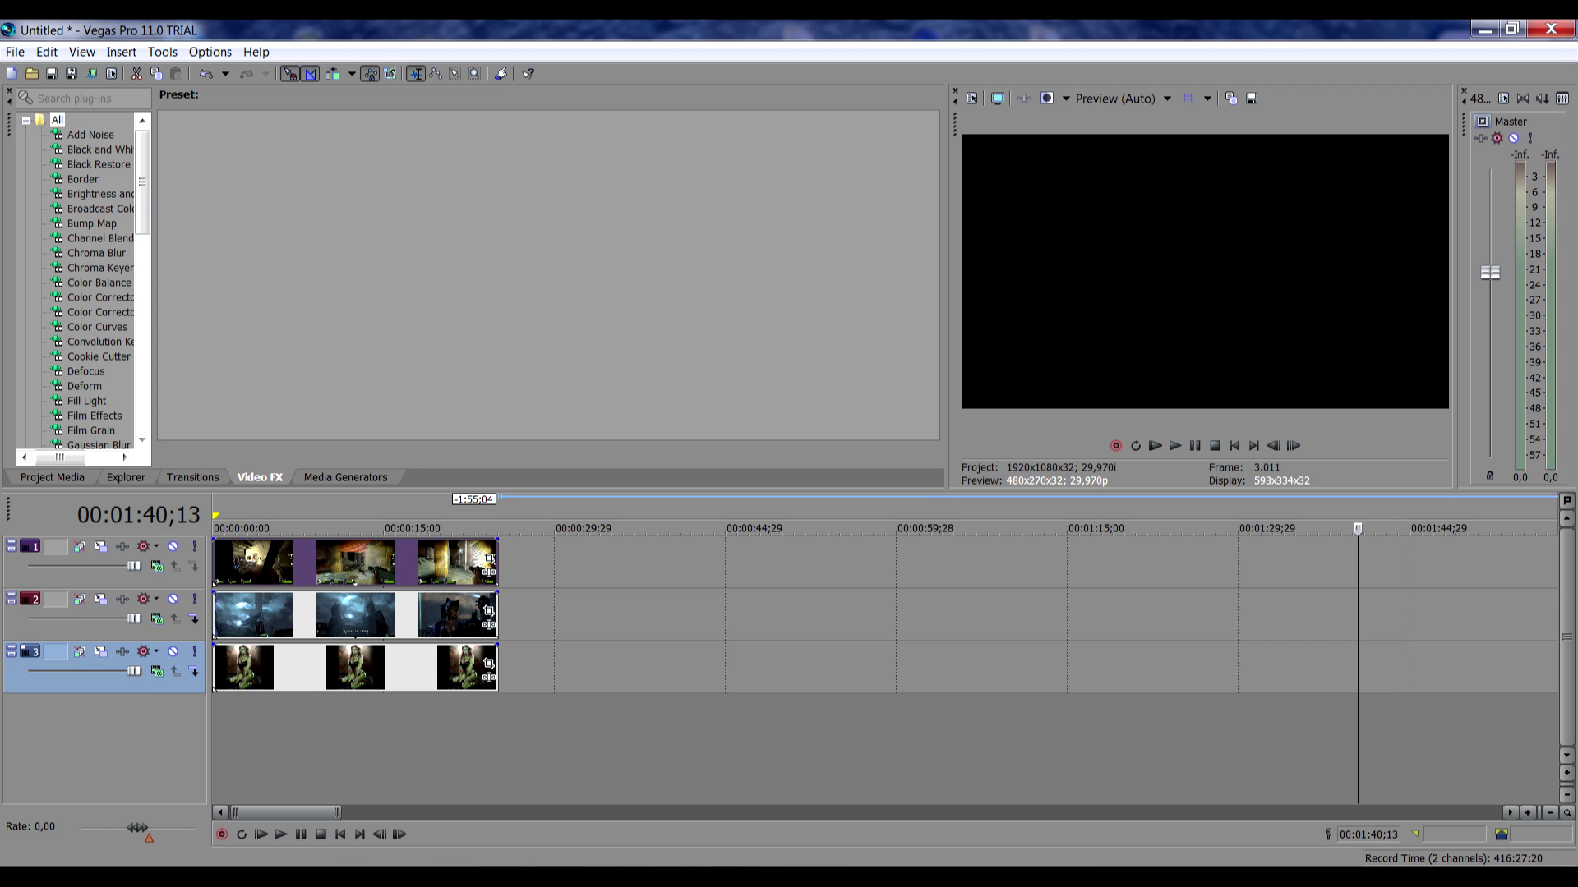
left_click(250, 529)
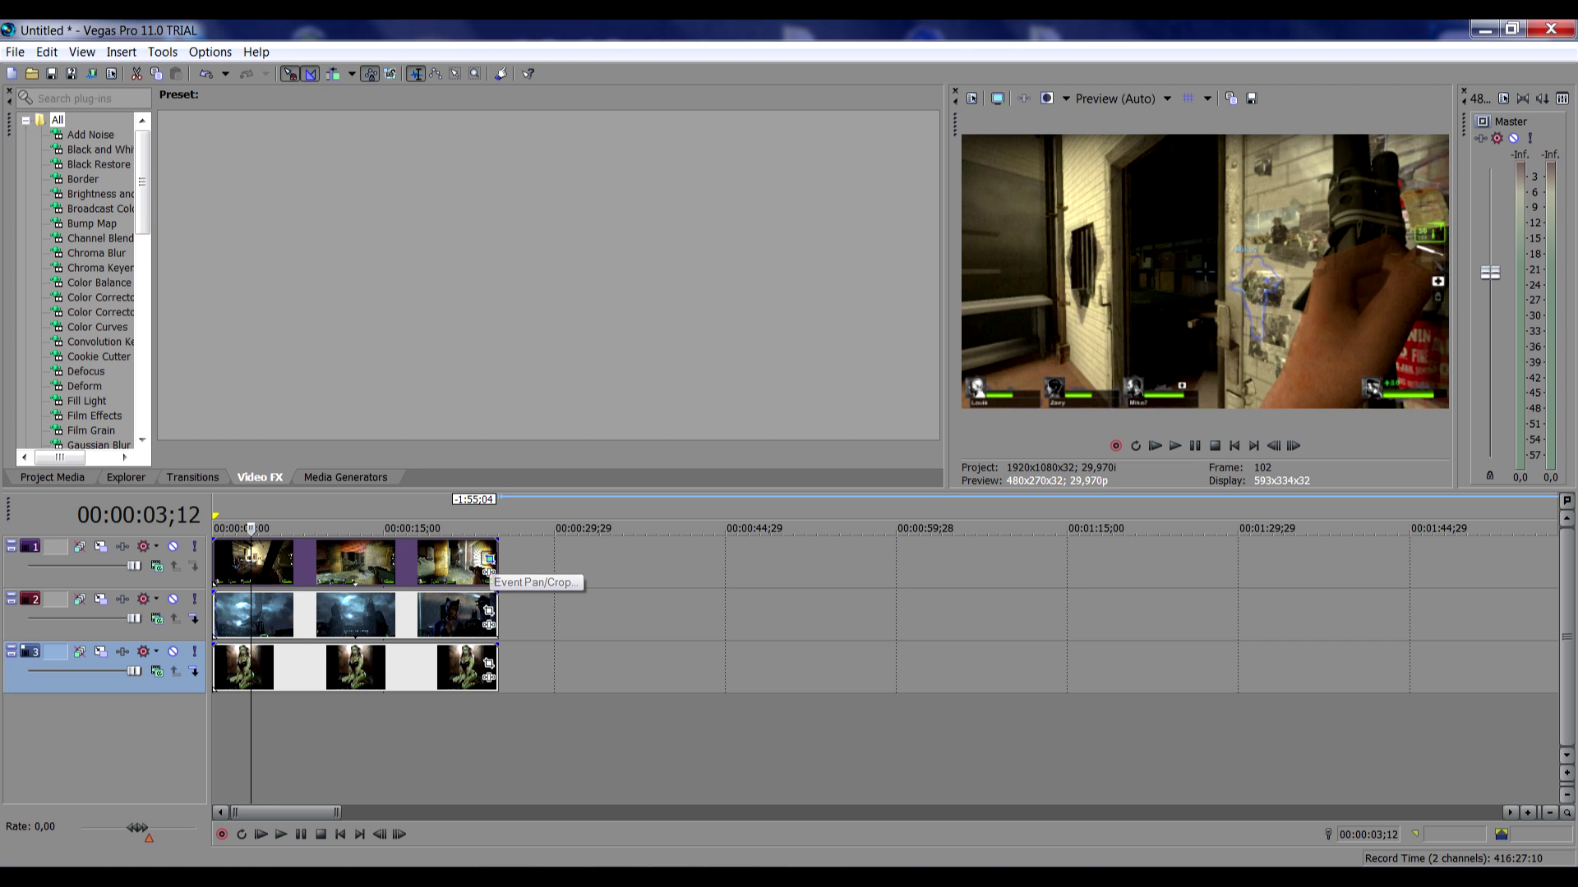
Step: Enlarge the left4dead2 Pan/Crop frame and shift it to form a small right-side inset
left_click(488, 561)
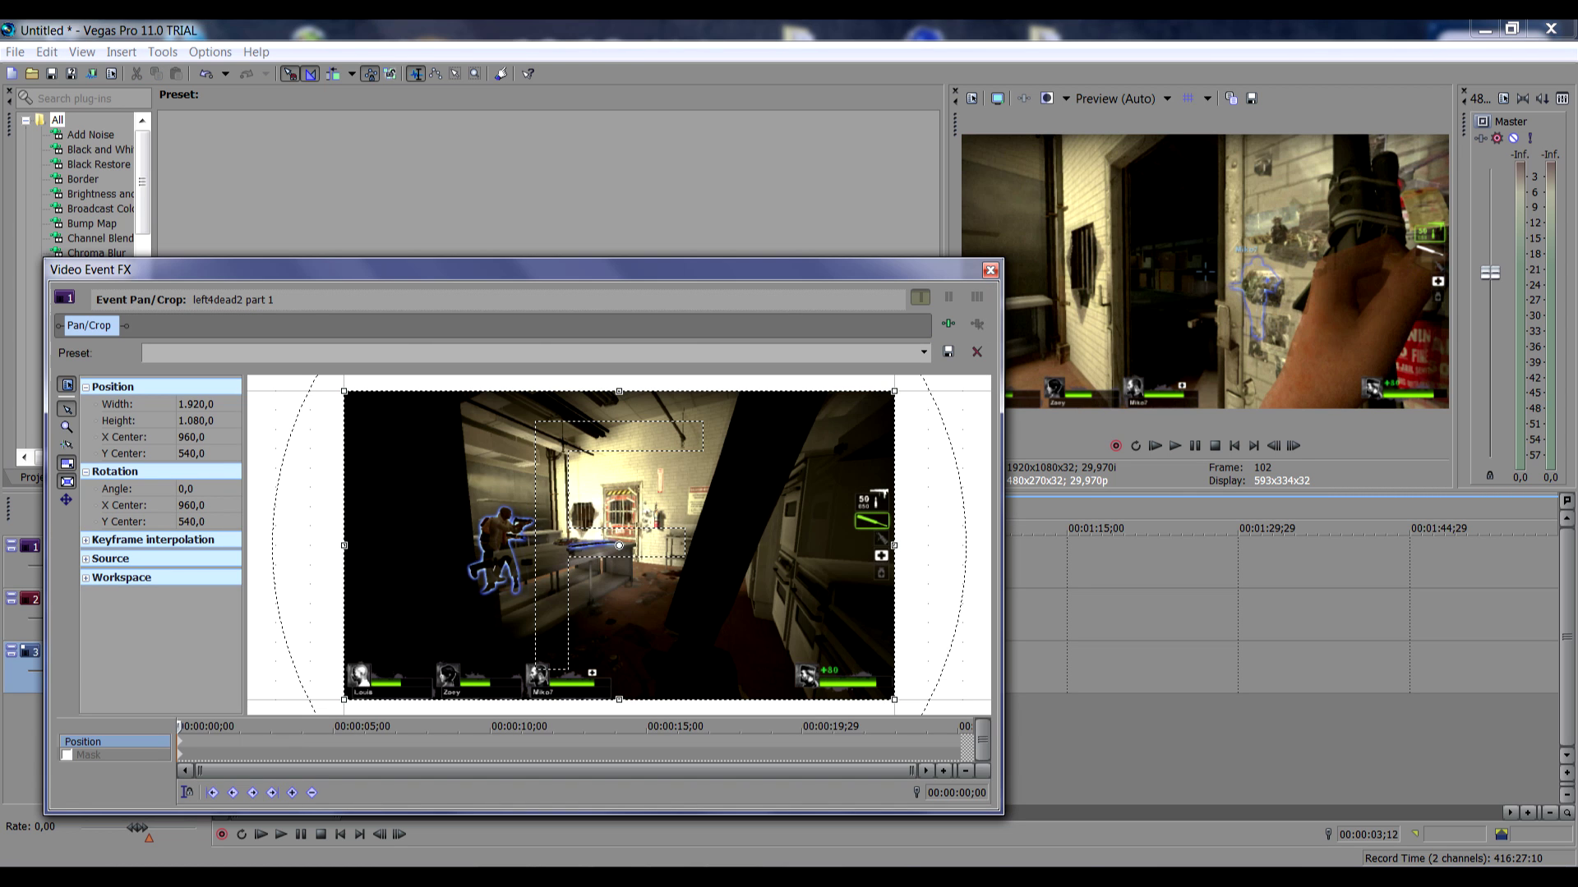
scroll(619, 545, "down", 1)
scroll(619, 545, "down", 1)
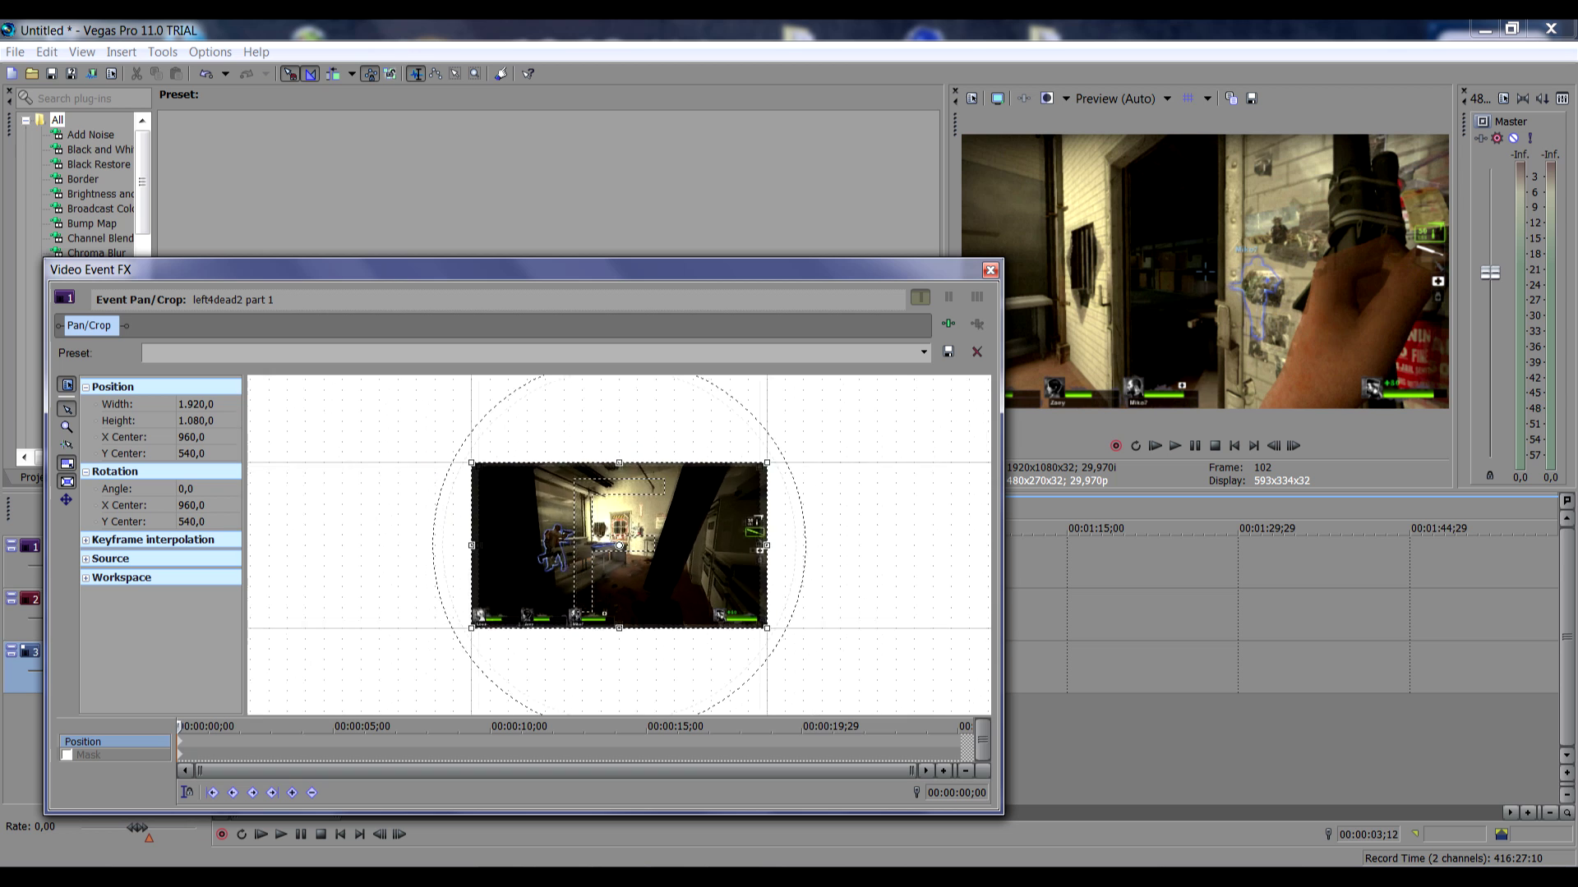
scroll(619, 546, "down", 2)
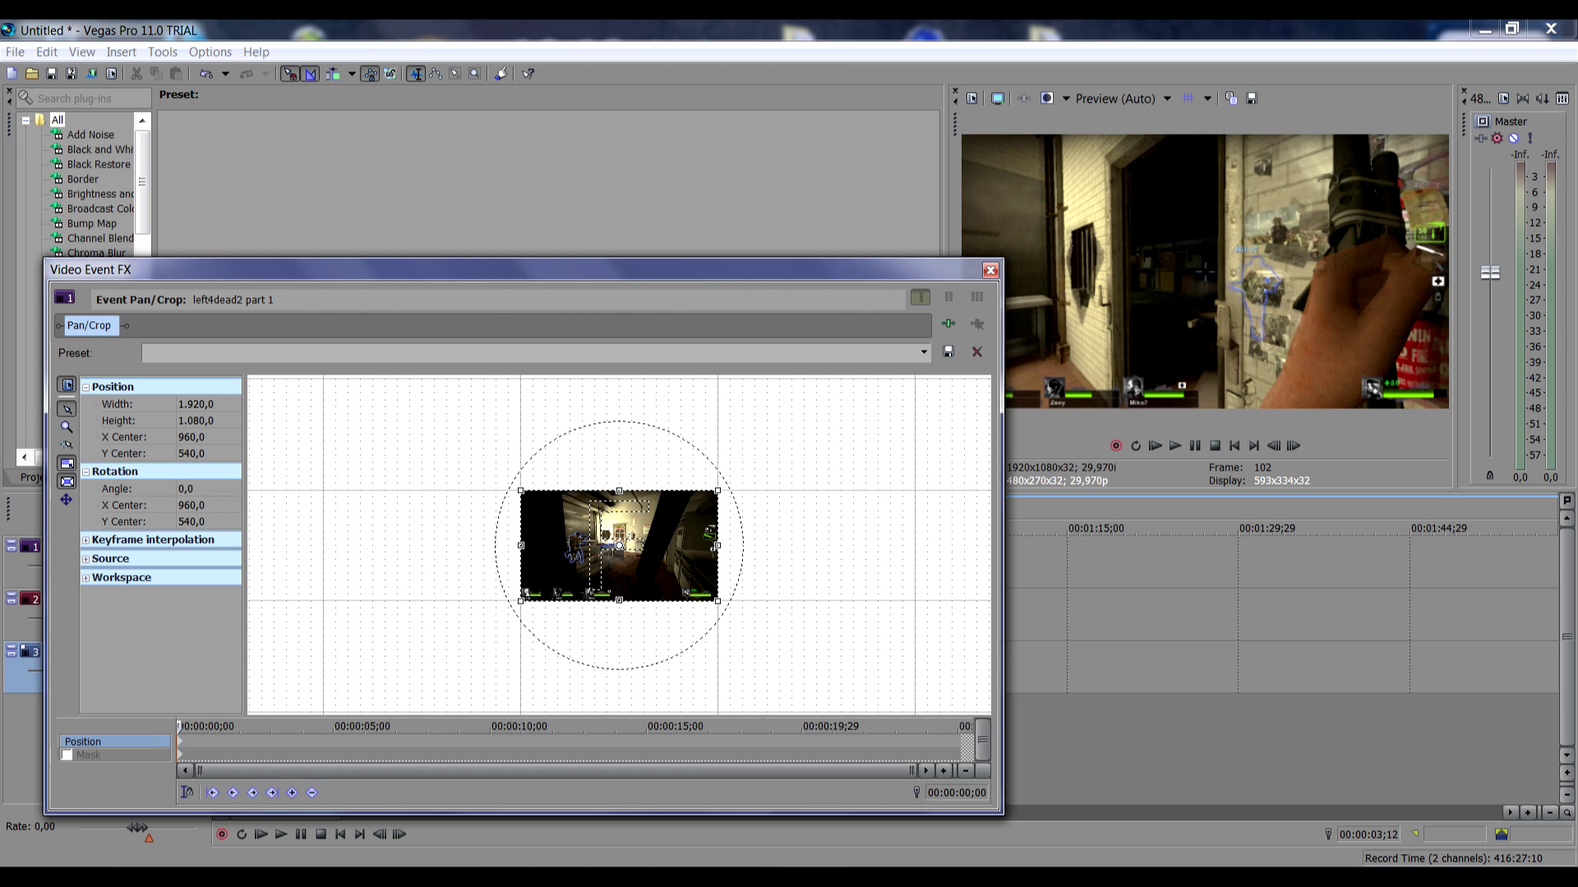
left_click_drag(718, 601, 989, 754)
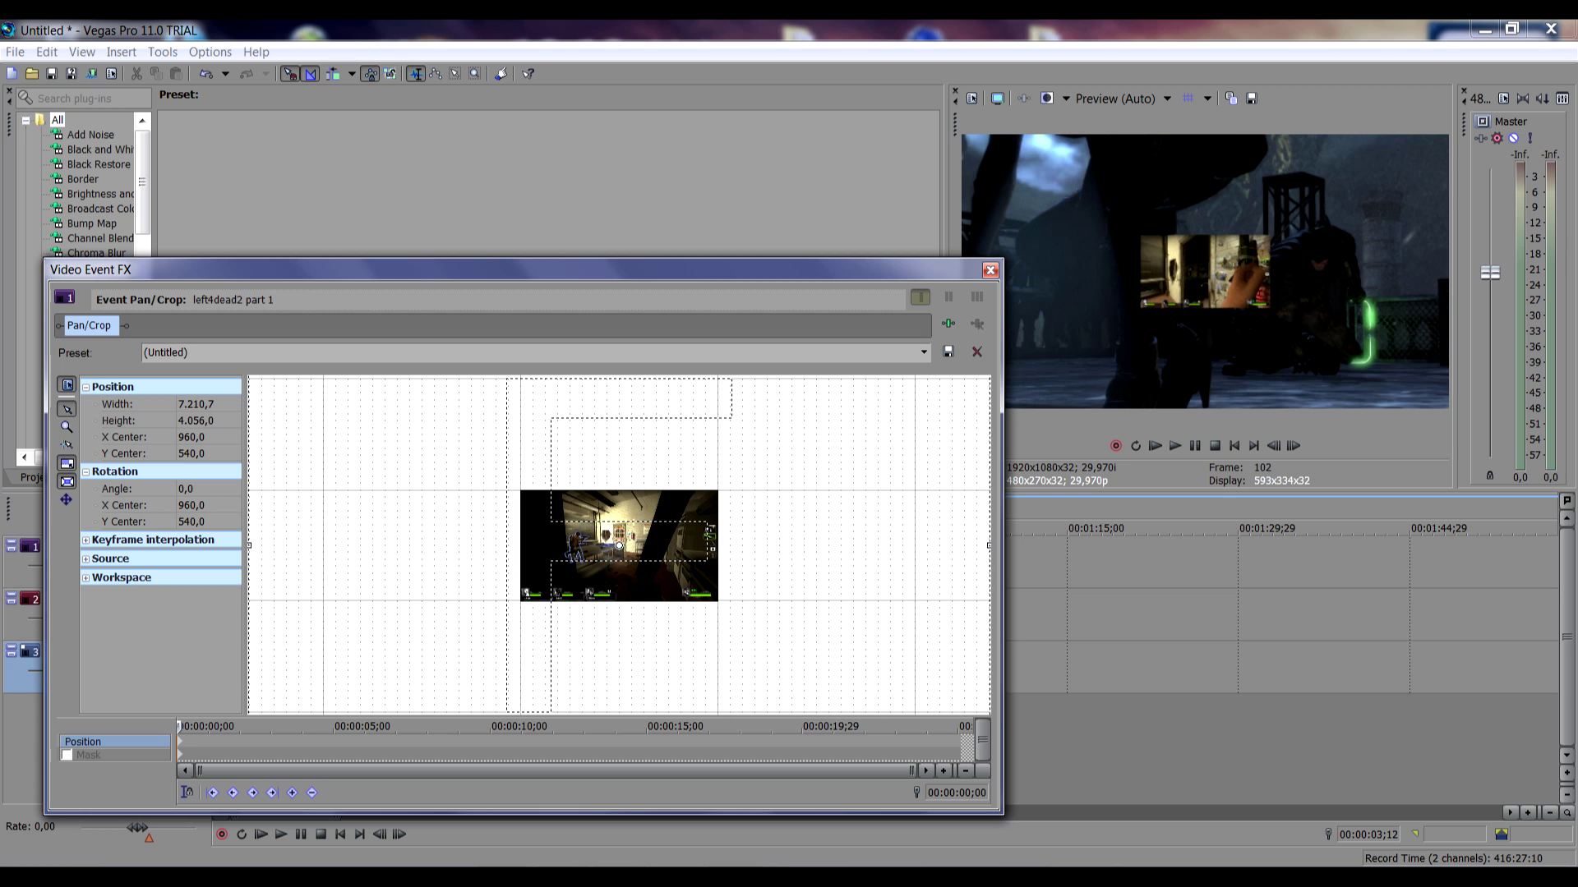
left_click_drag(620, 546, 355, 555)
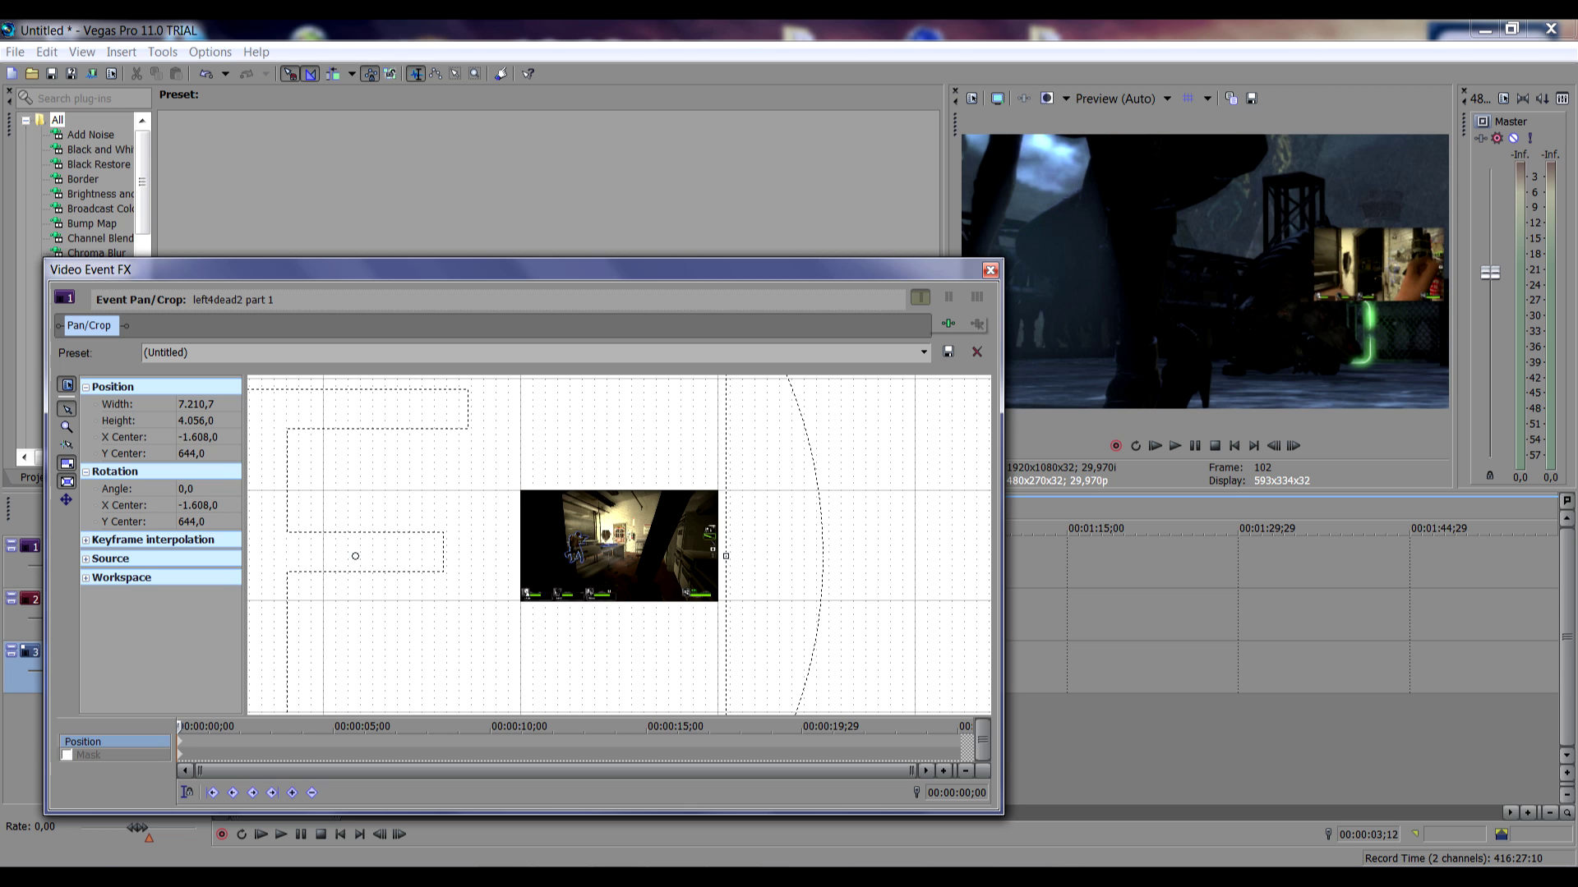
left_click(990, 270)
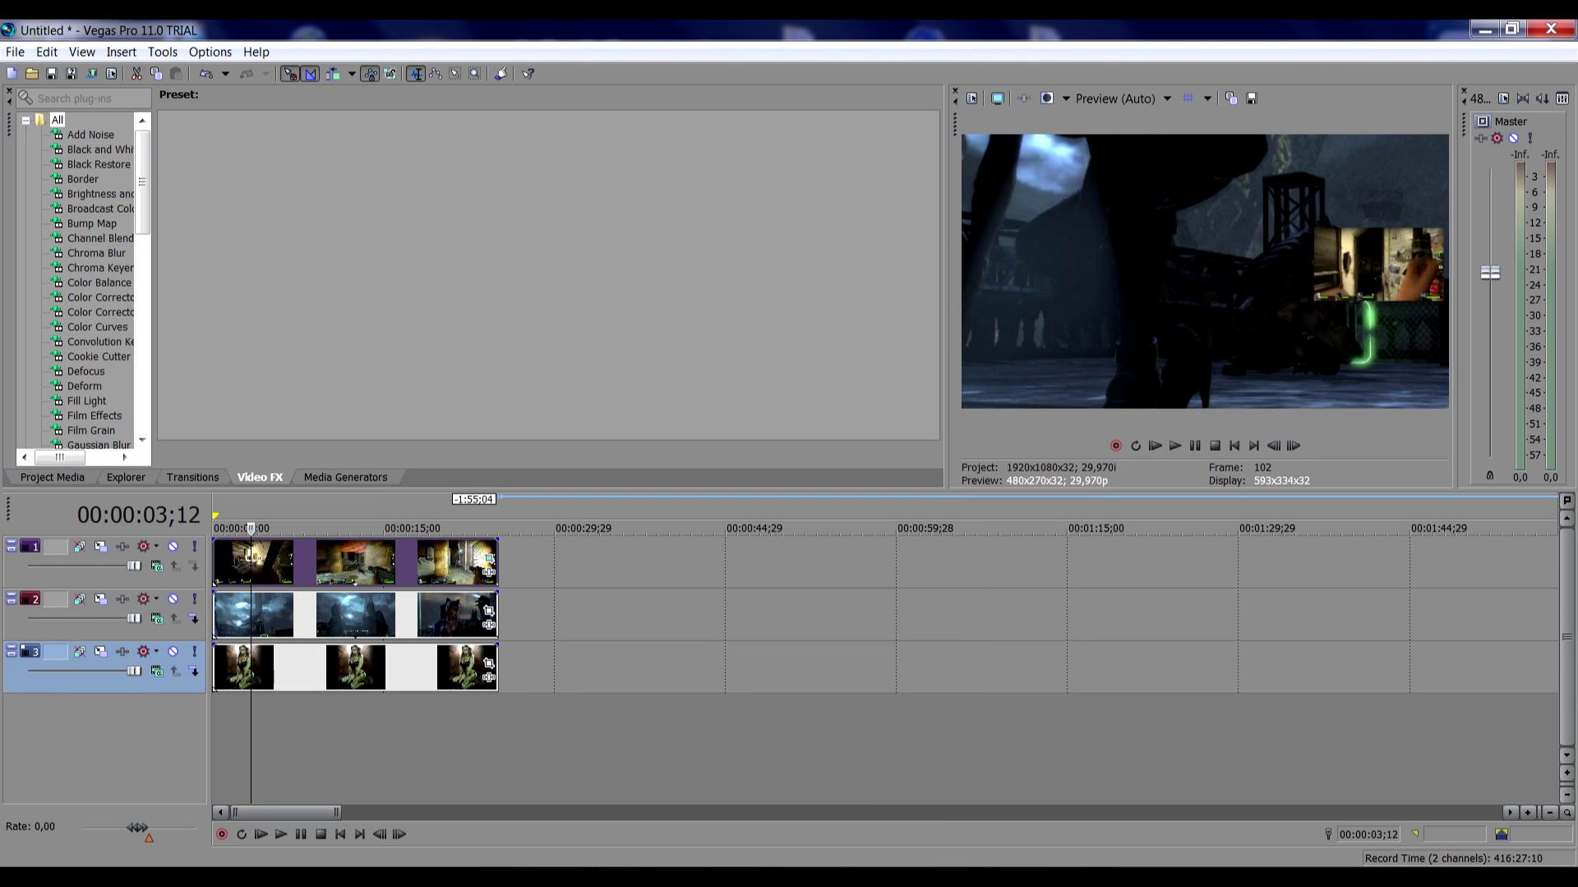
Step: Enlarge the Batman Pan/Crop frame and shift it into a small left-side inset, nudged up
left_click(489, 612)
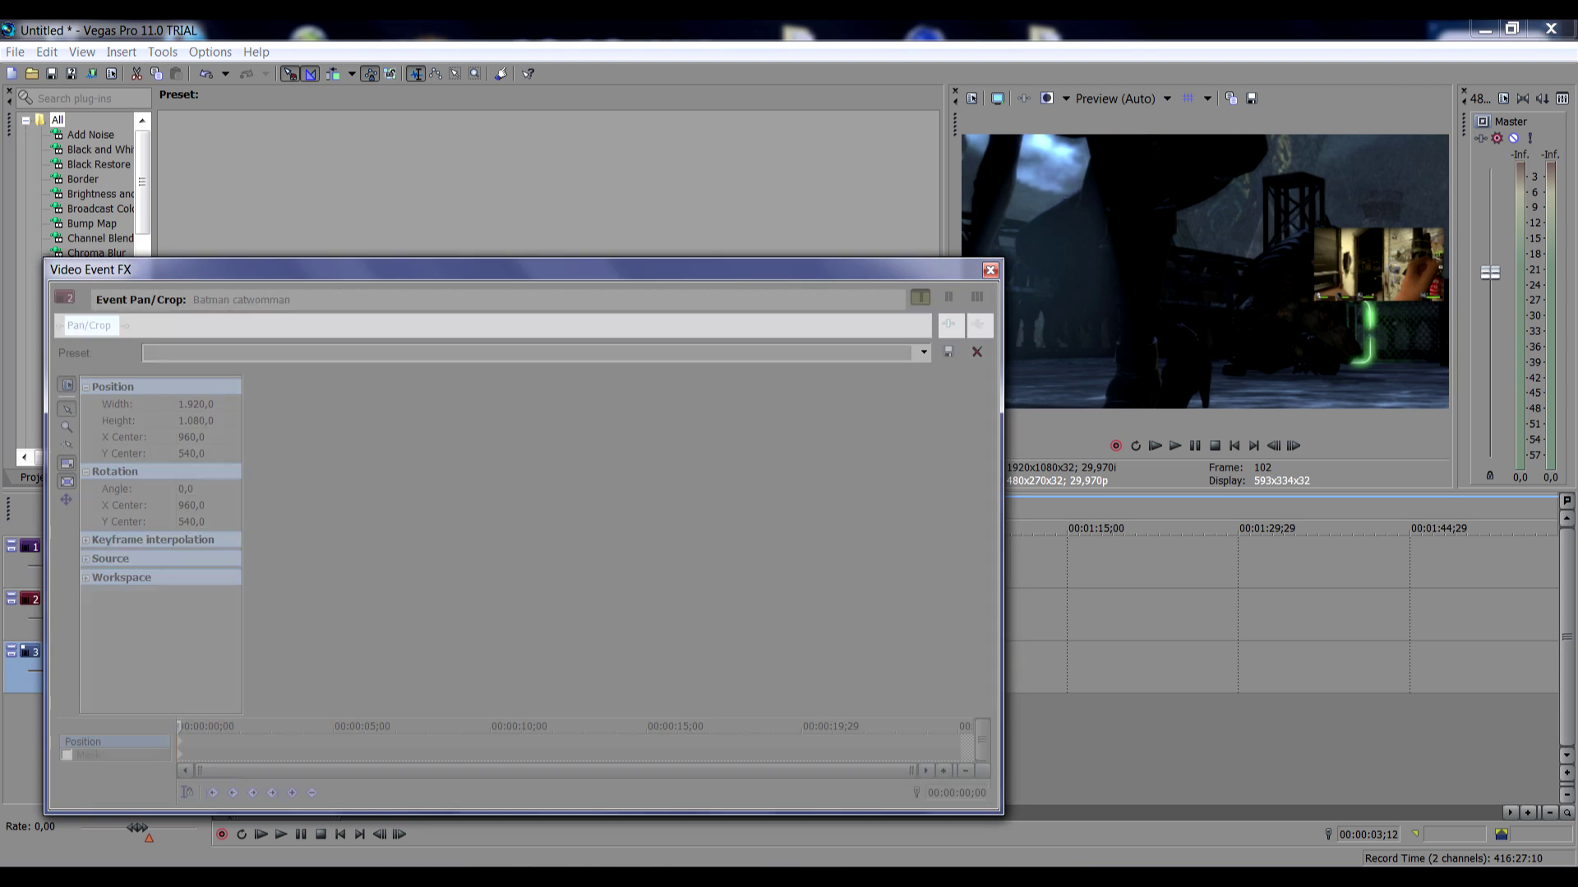
scroll(619, 545, "down", 2)
scroll(620, 545, "down", 4)
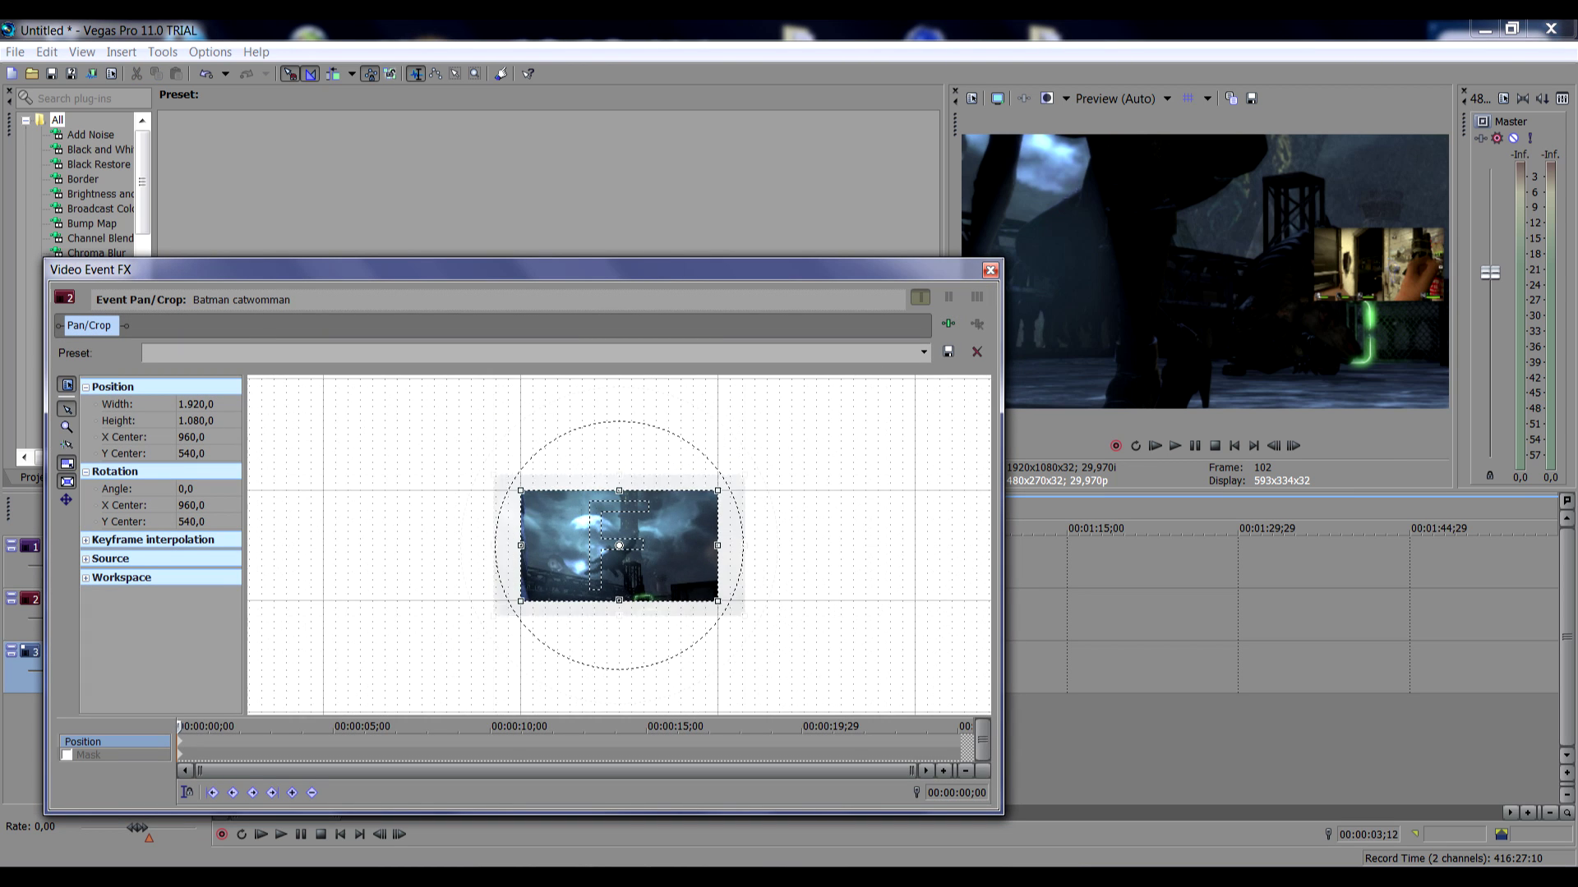
scroll(620, 545, "down", 1)
left_click_drag(717, 601, 925, 718)
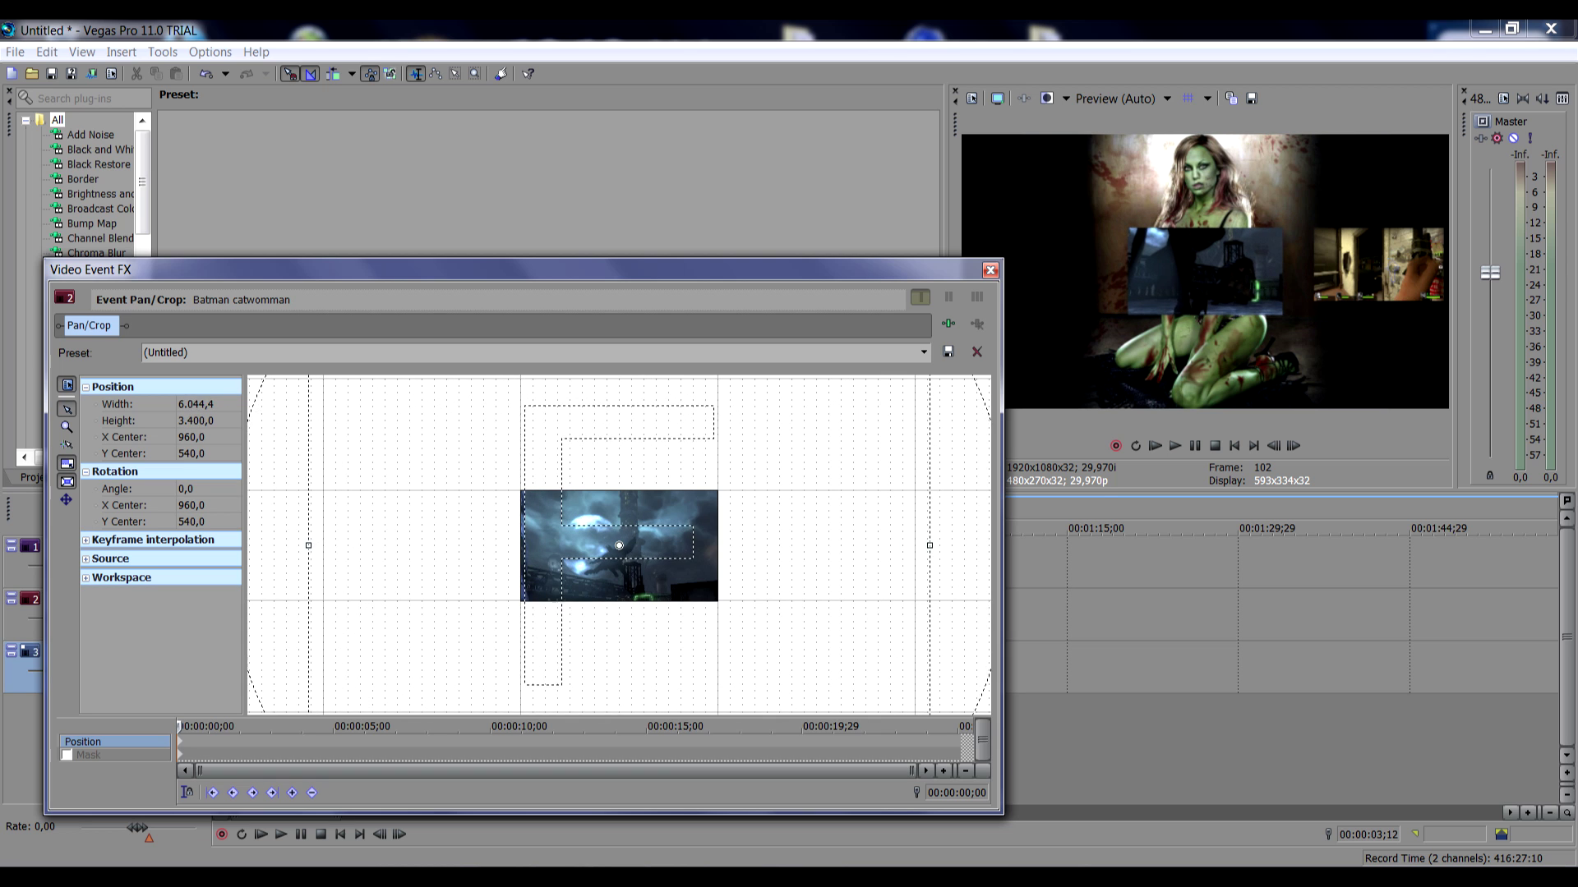
left_click_drag(924, 718, 979, 747)
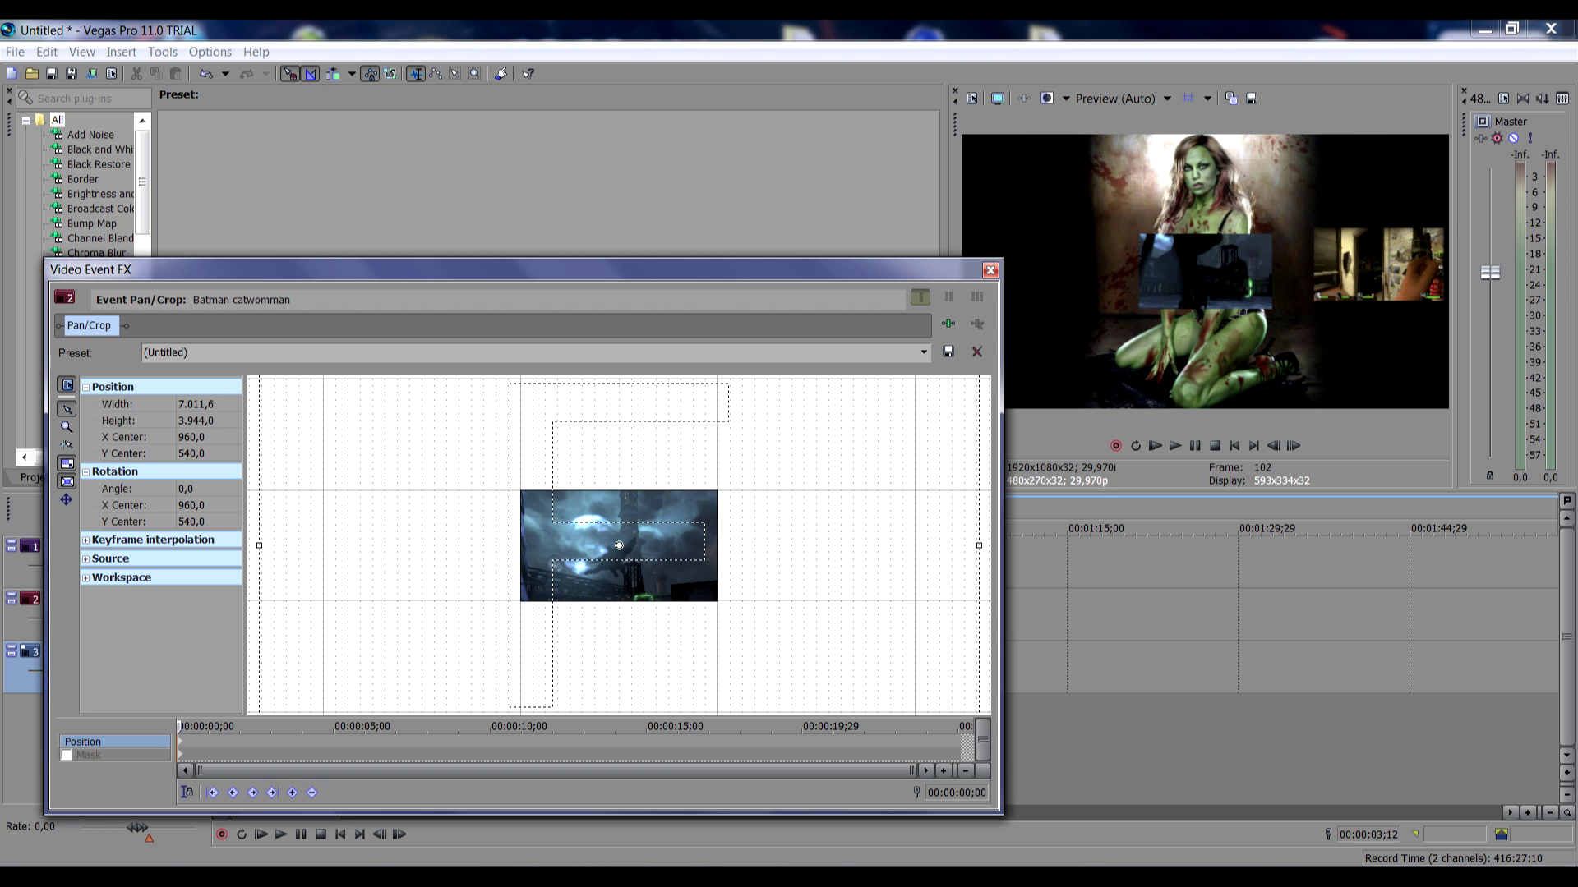
left_click_drag(619, 545, 832, 598)
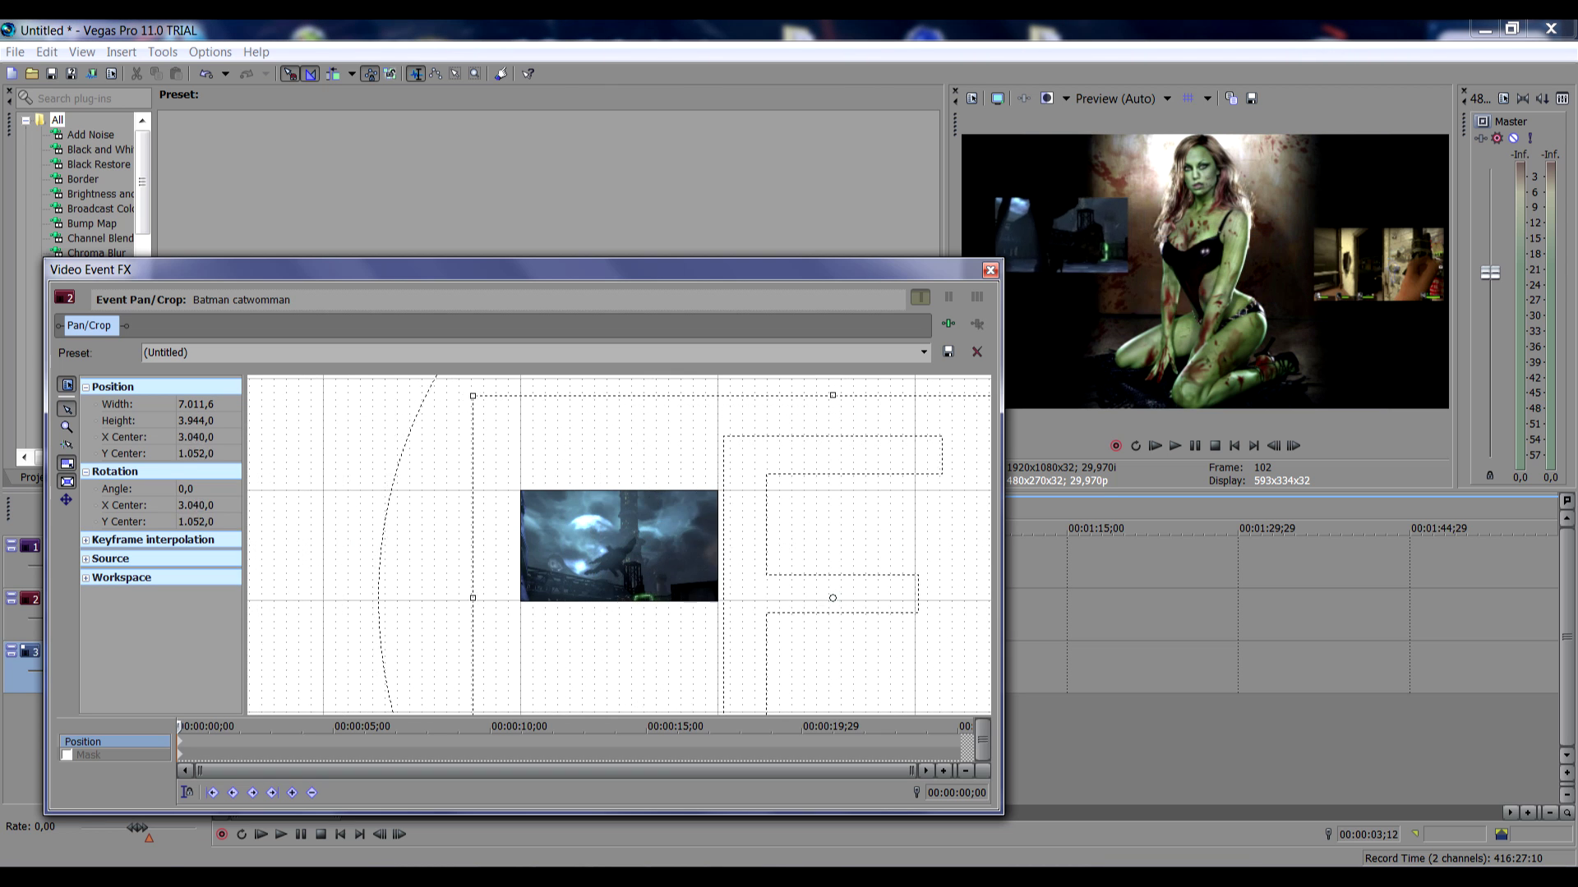
left_click_drag(832, 598, 829, 554)
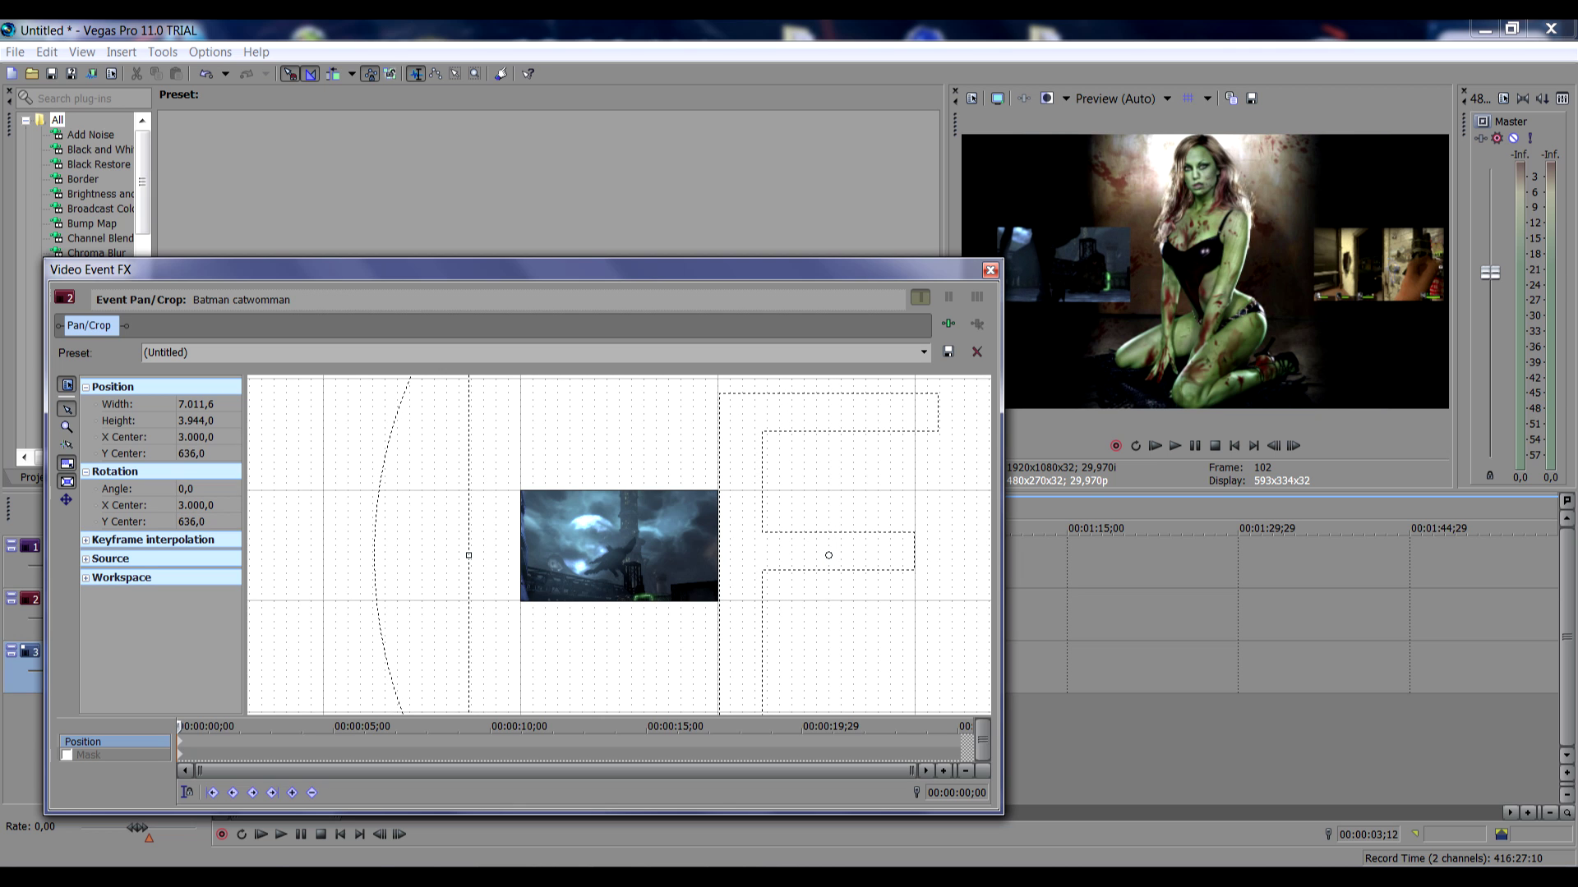
left_click(989, 269)
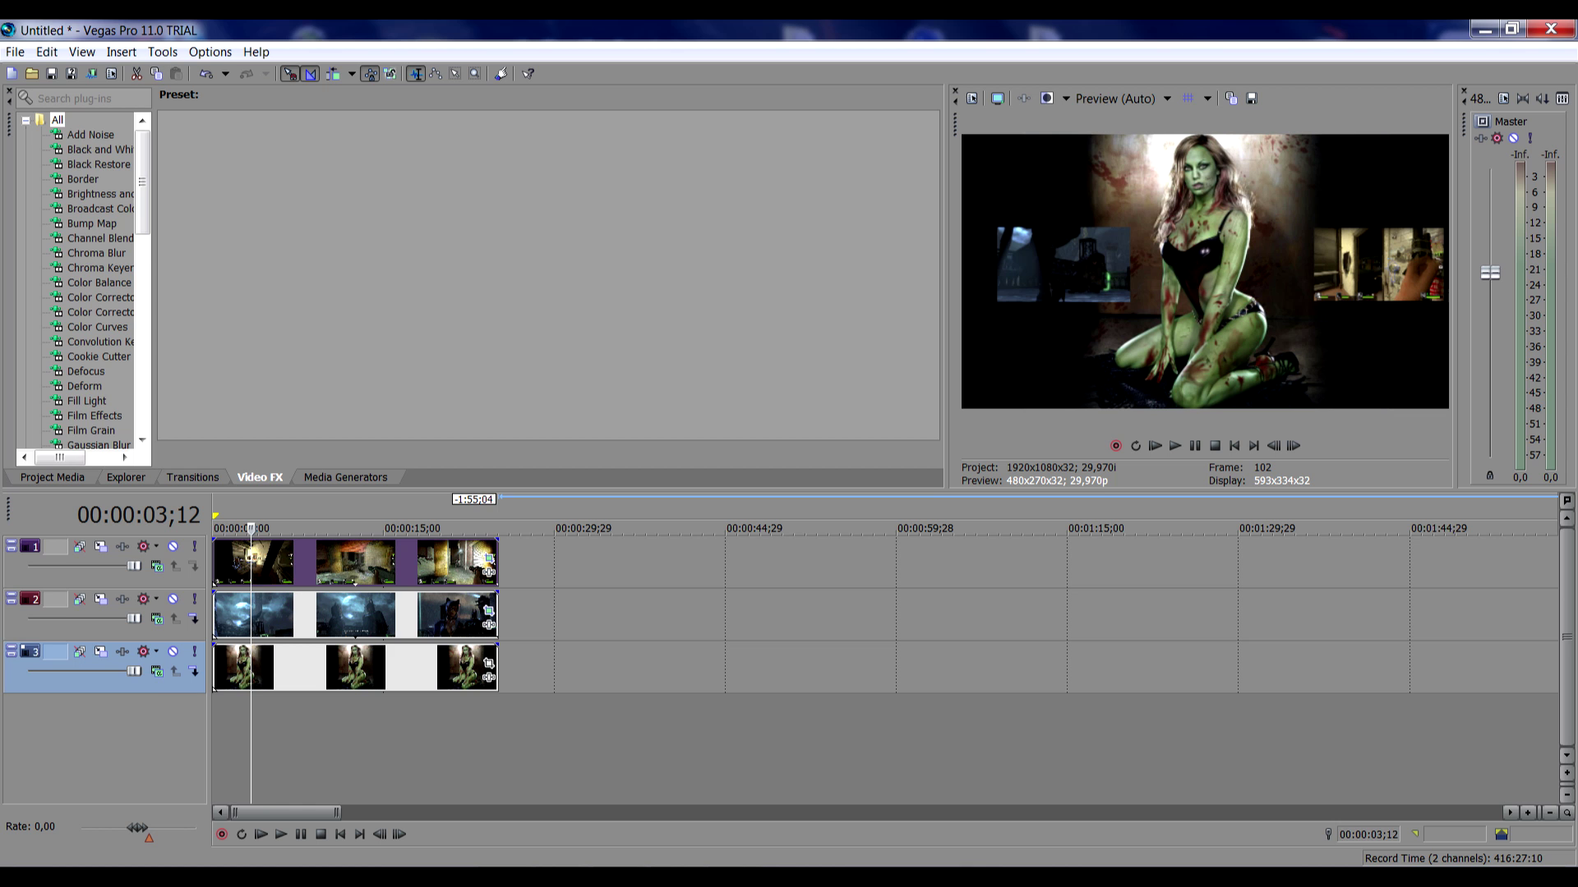
Step: Drag the left4dead2 Pan/Crop frame slightly to reposition its right-side inset
left_click(488, 558)
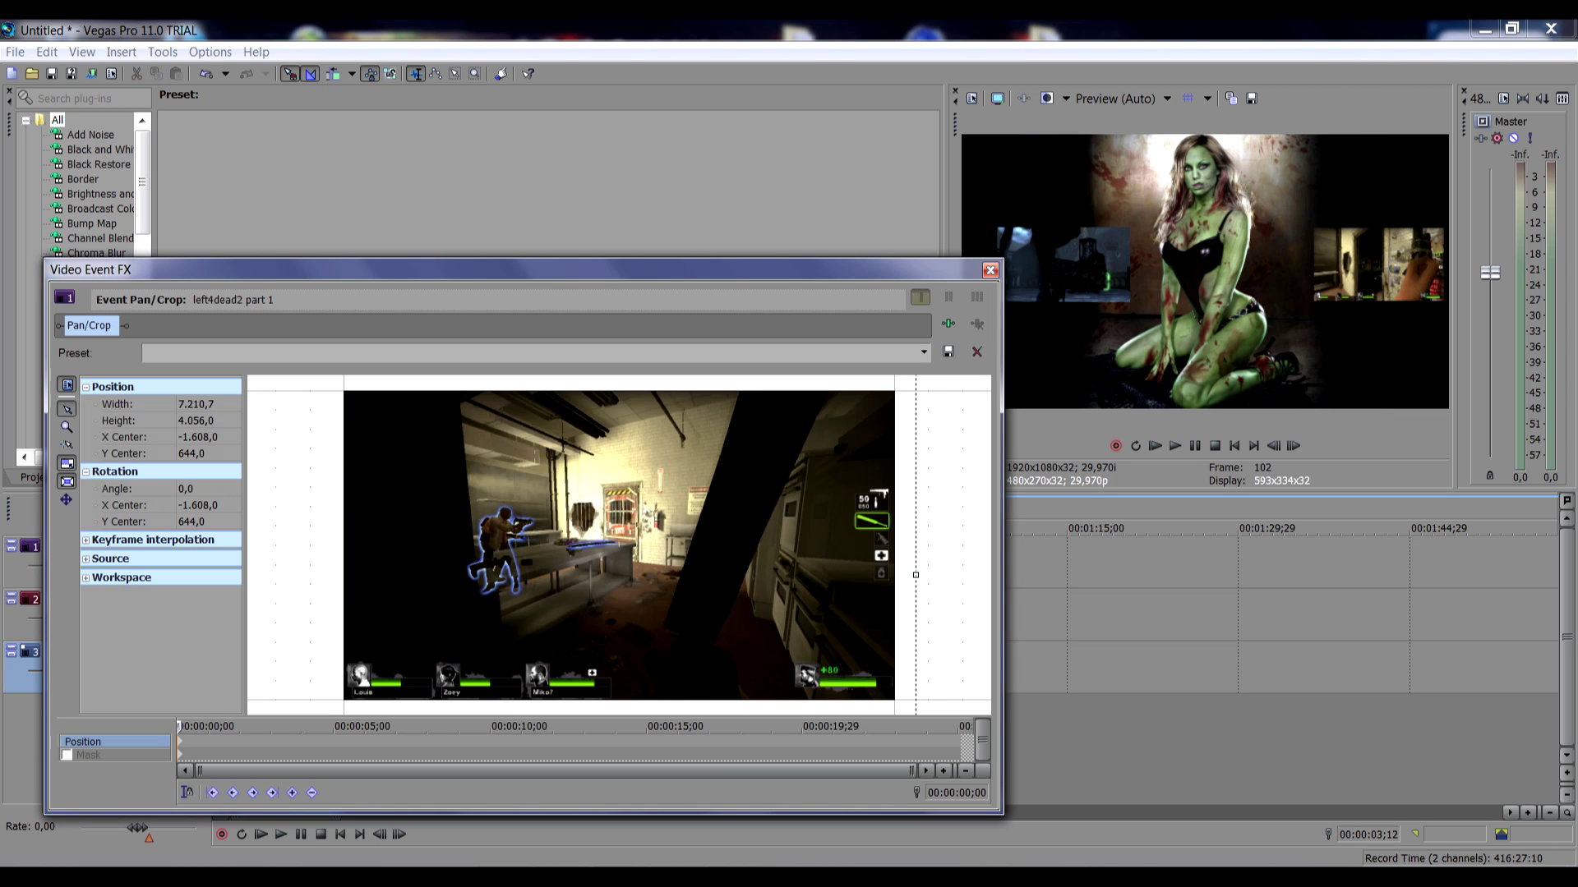
left_click_drag(616, 543, 654, 565)
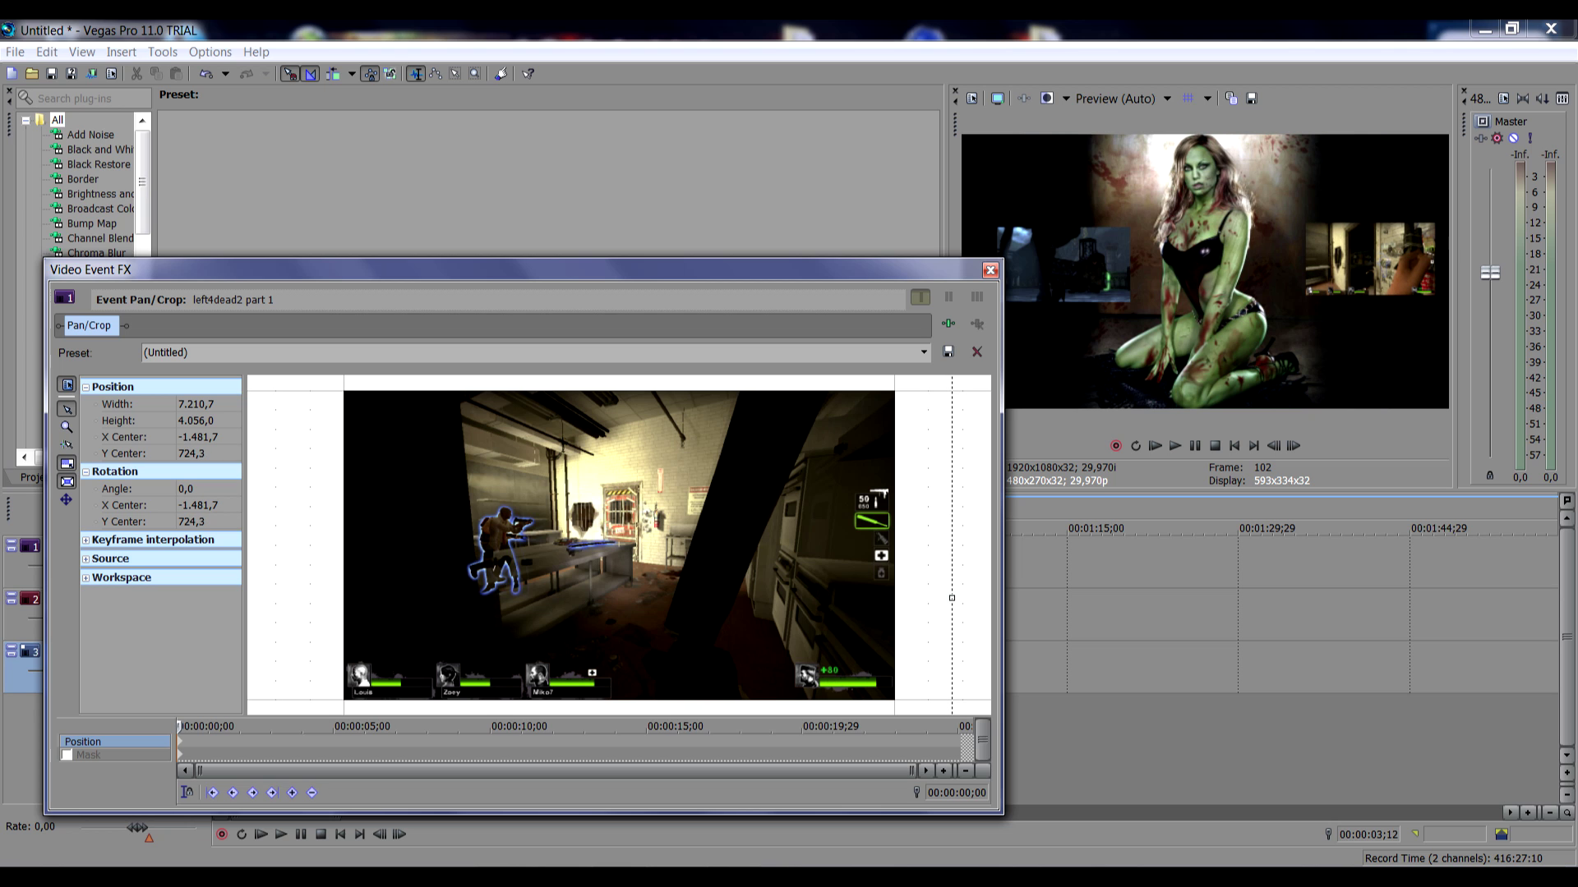
left_click(991, 269)
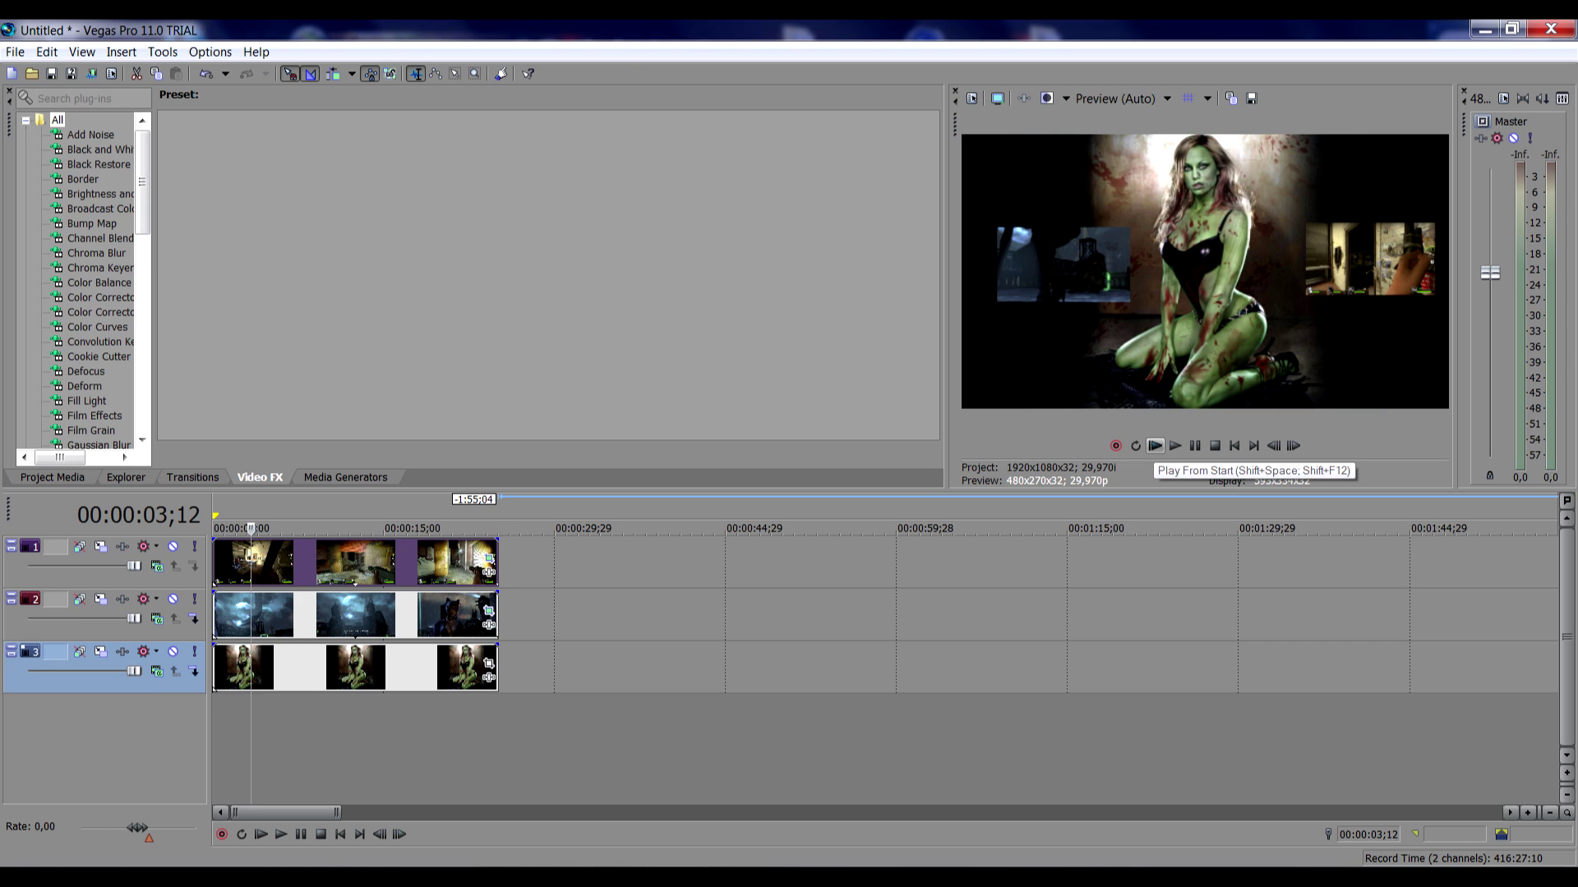
Step: Play the outro from the start, pause it, then bring up the File > Open dialog
left_click(1154, 446)
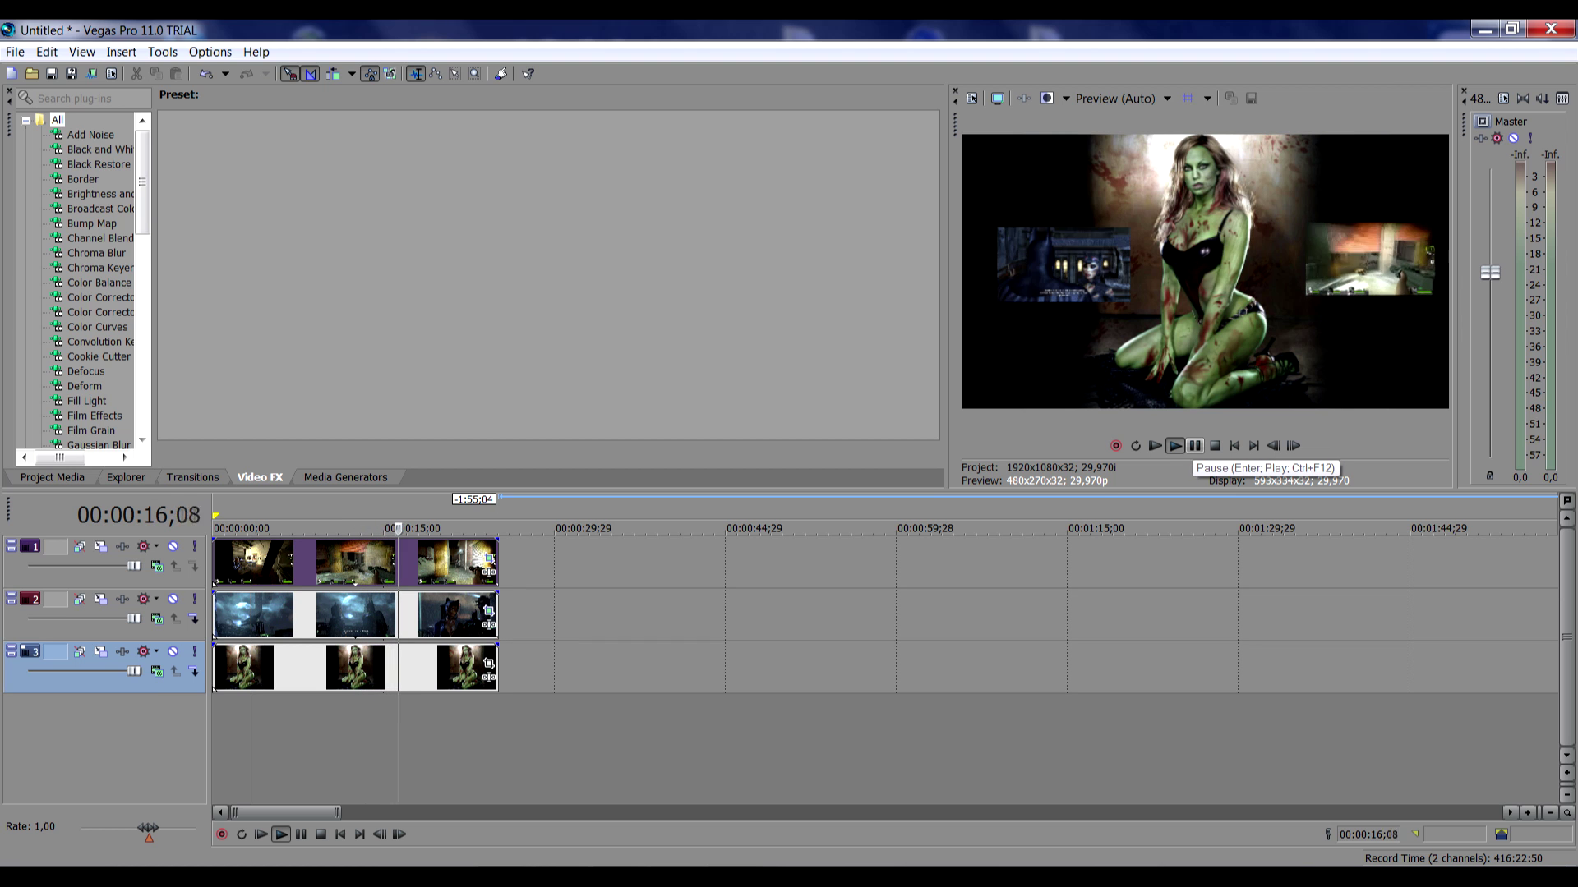
left_click(1194, 446)
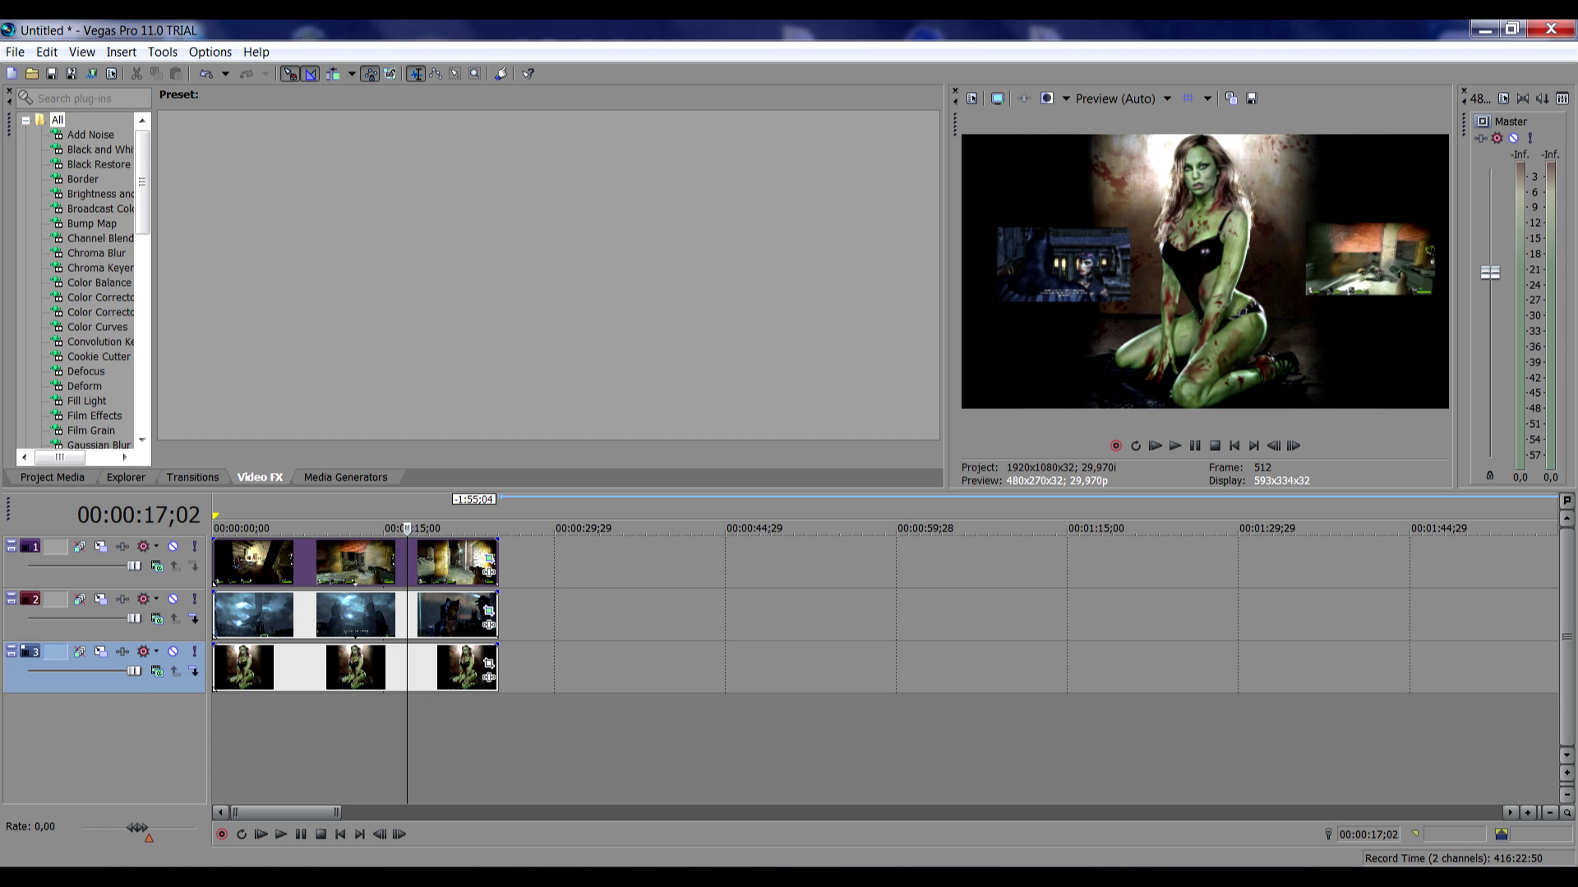
left_click(32, 73)
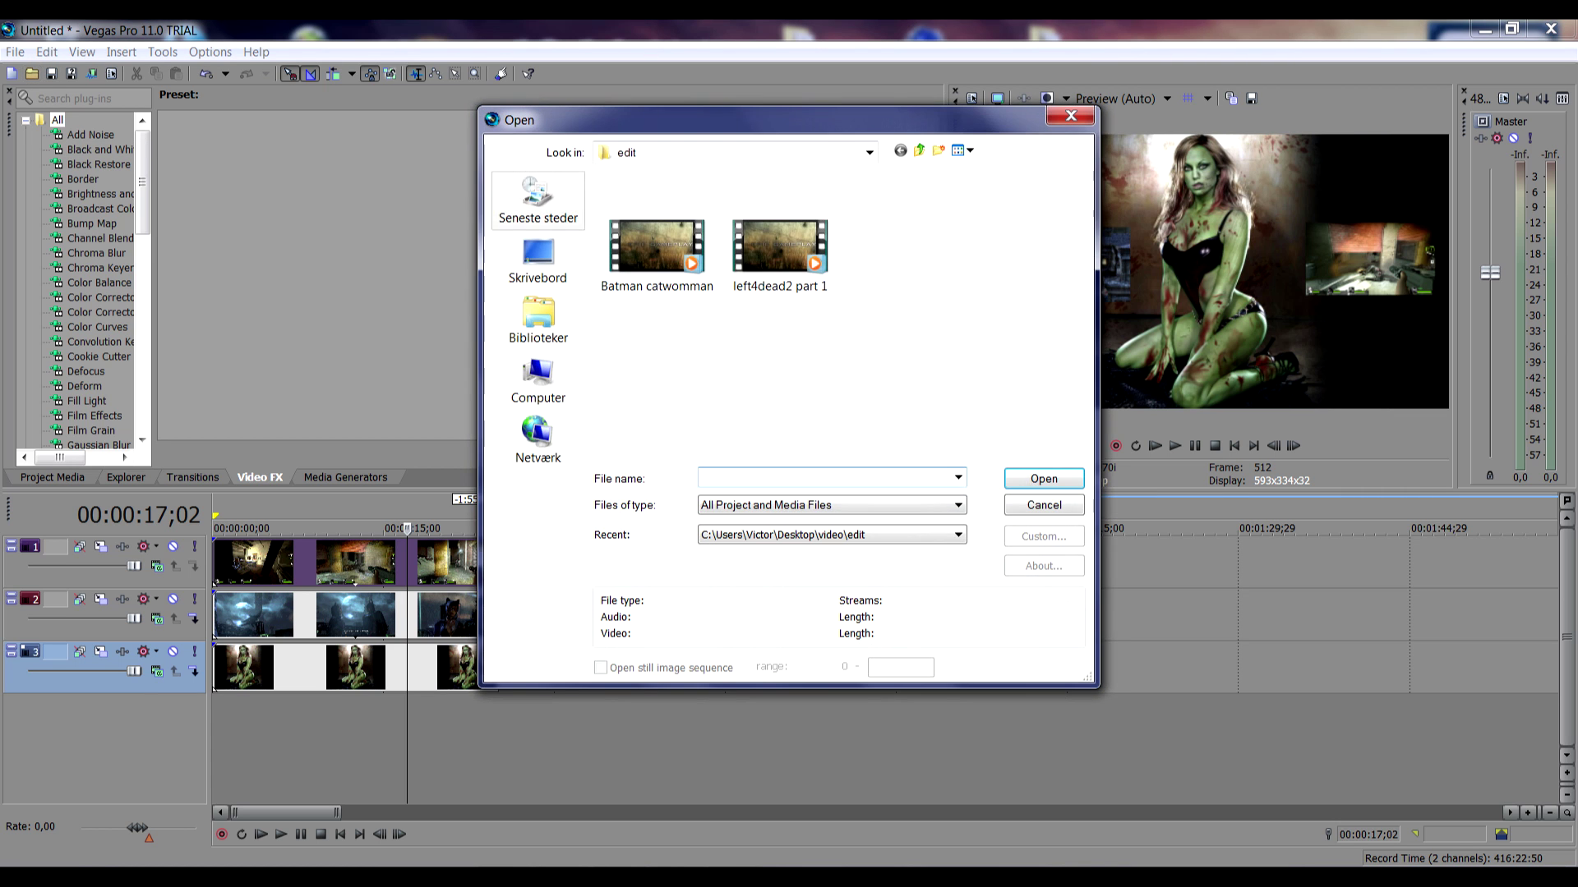
Step: Import '02 Pump It Up' from Zomboy's Game Time EP in the iTunes Media library
left_click(538, 322)
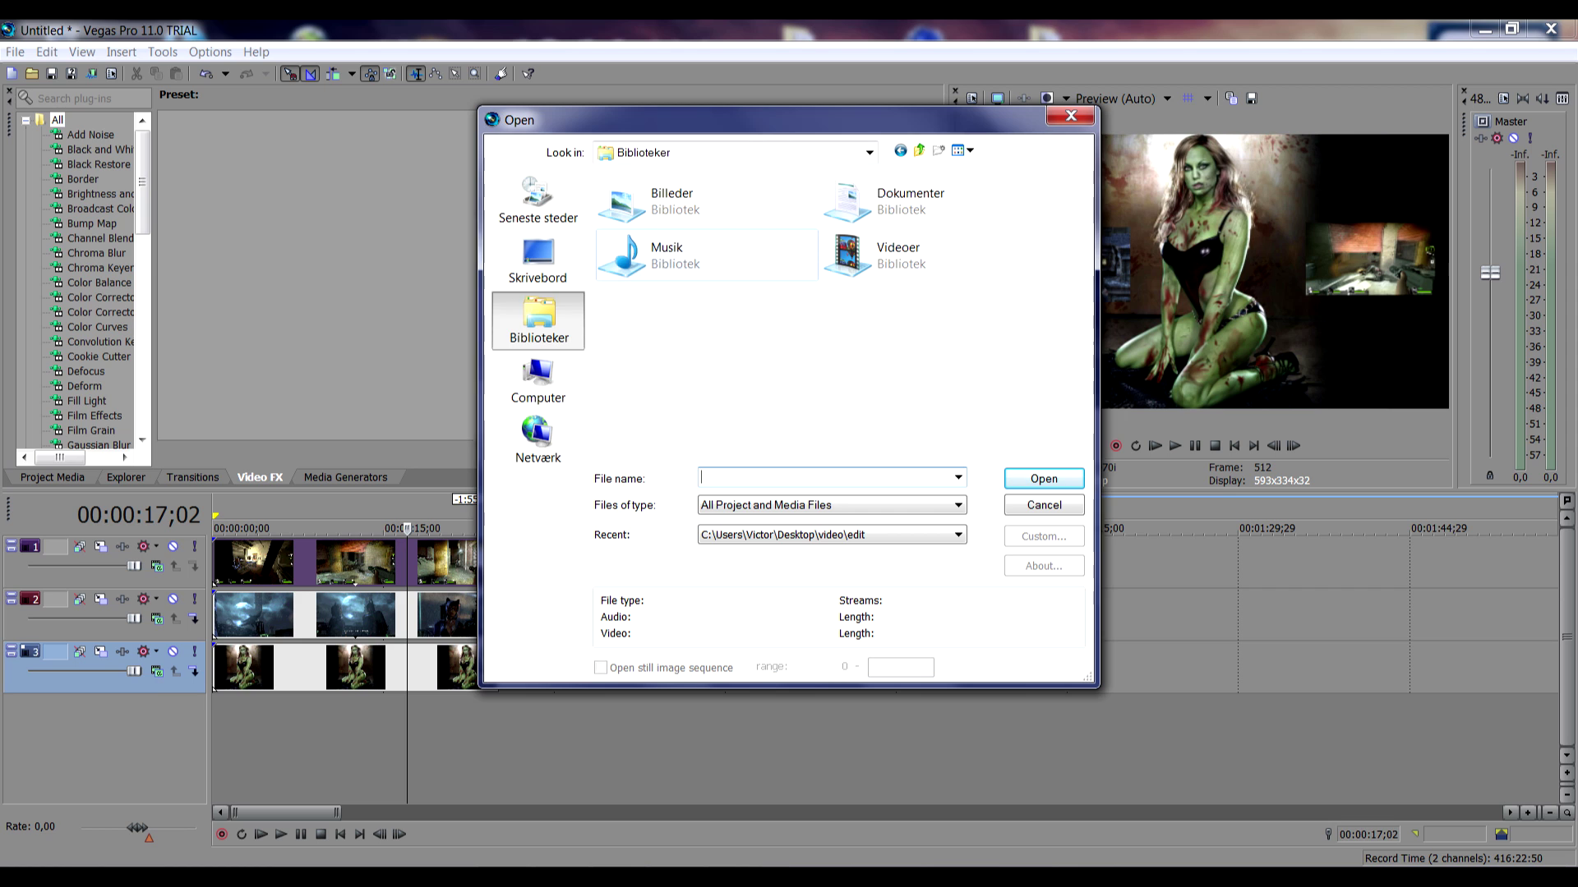
double_click(666, 255)
double_click(635, 242)
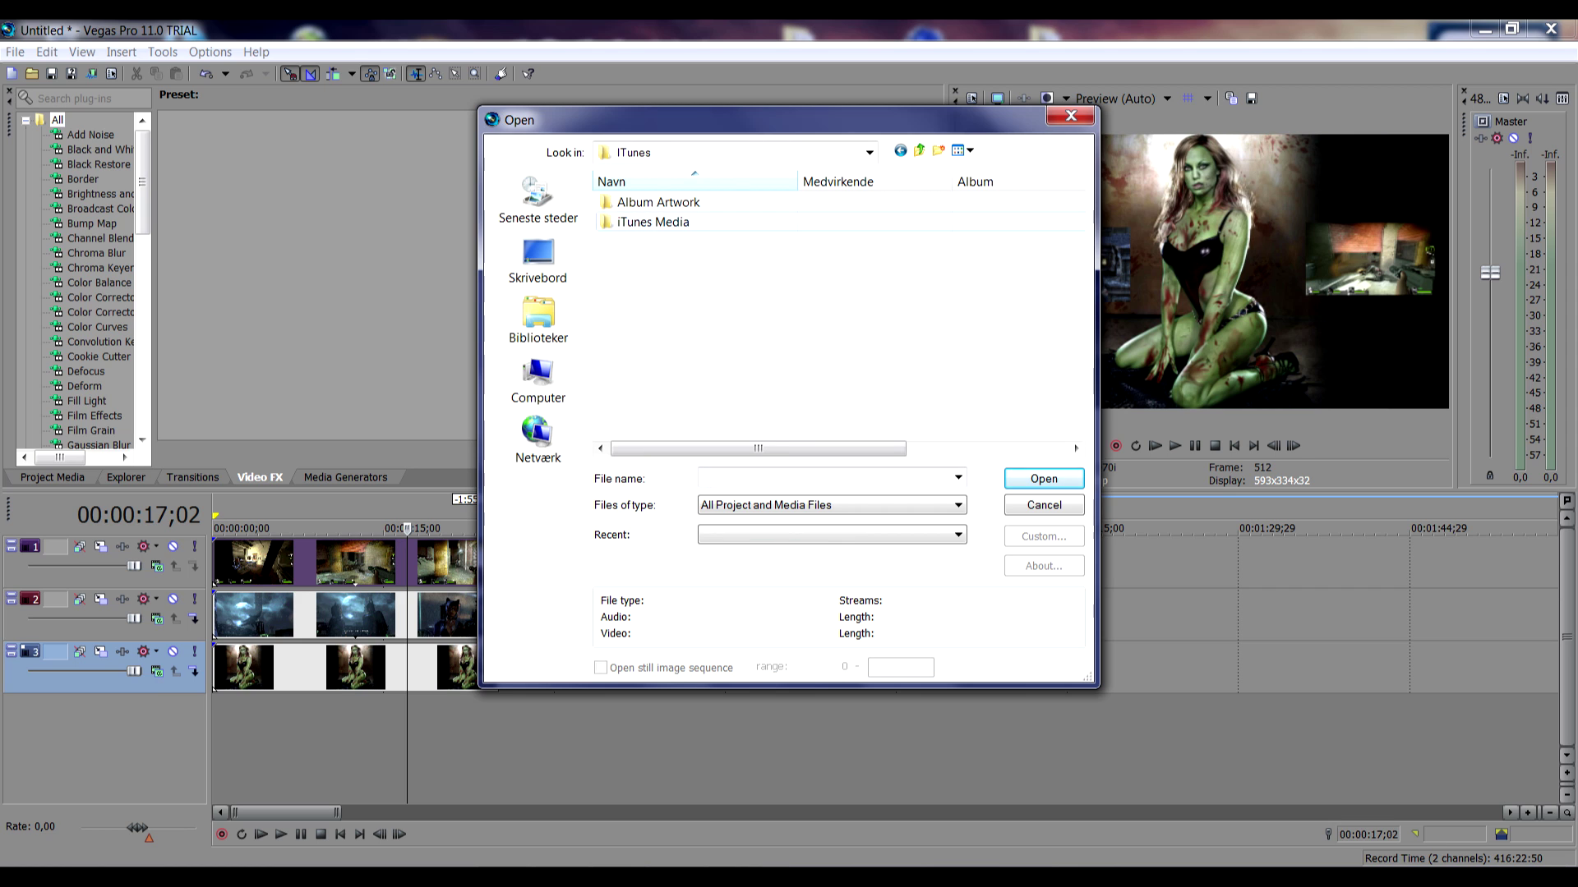
double_click(652, 222)
double_click(633, 262)
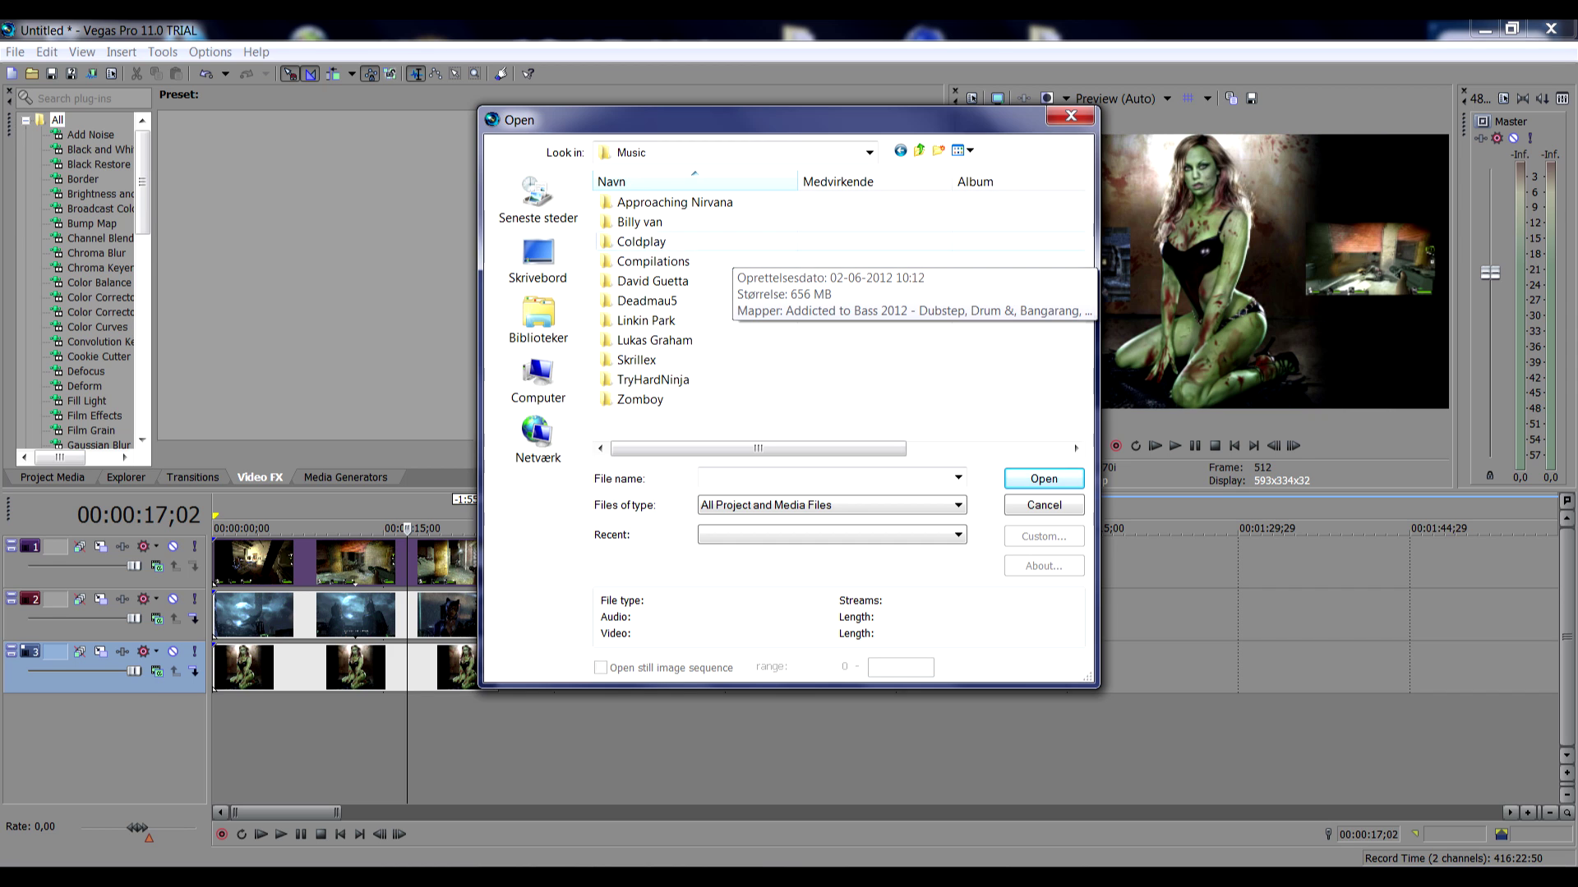
double_click(640, 399)
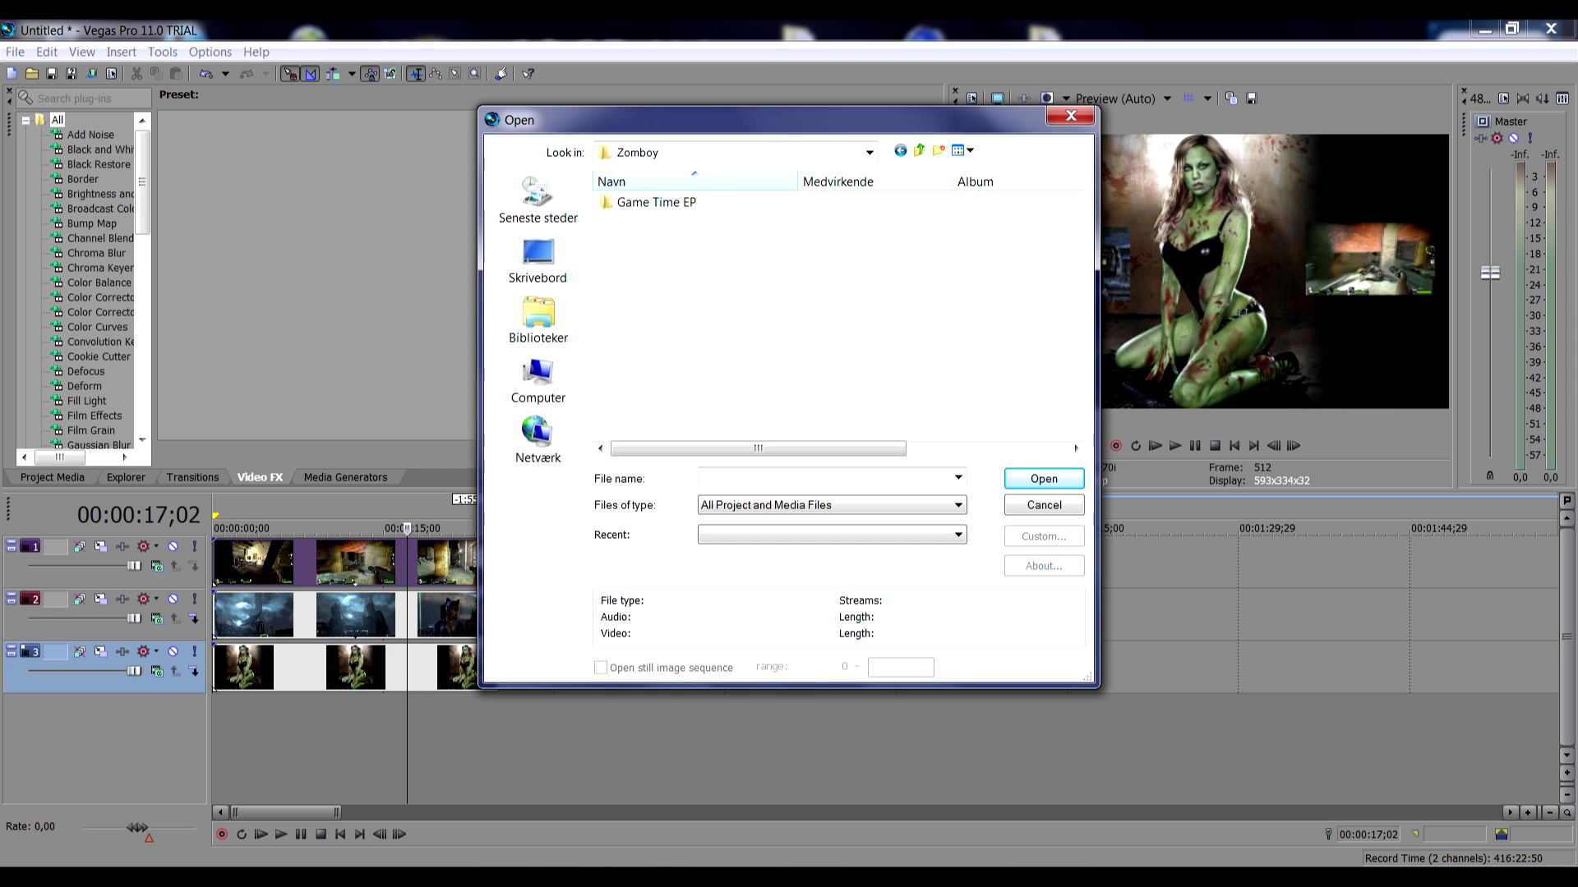
double_click(656, 203)
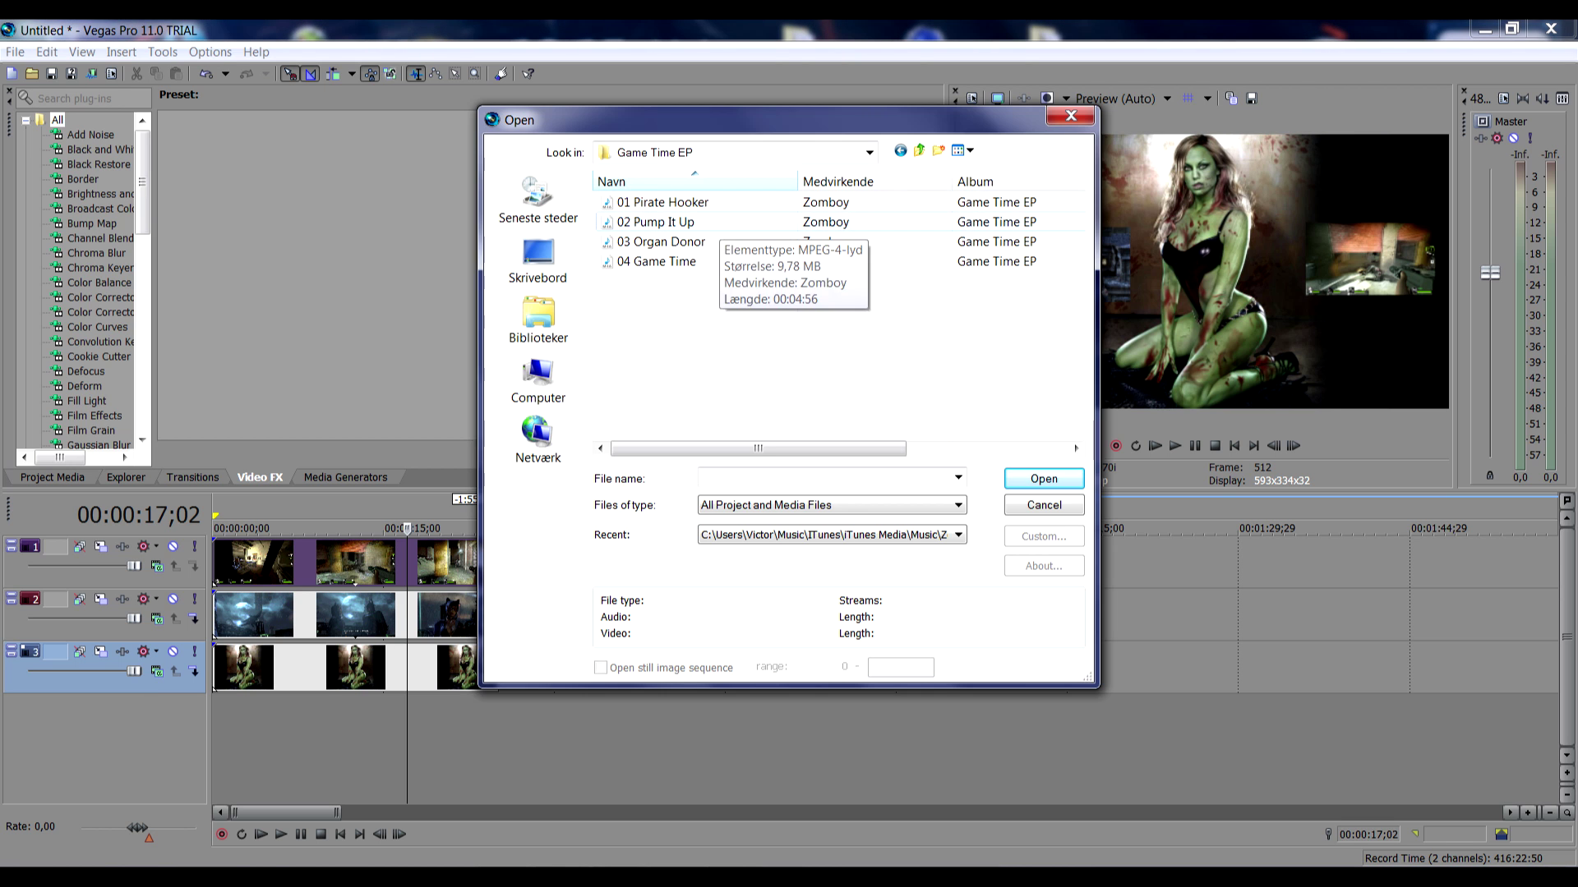
double_click(656, 223)
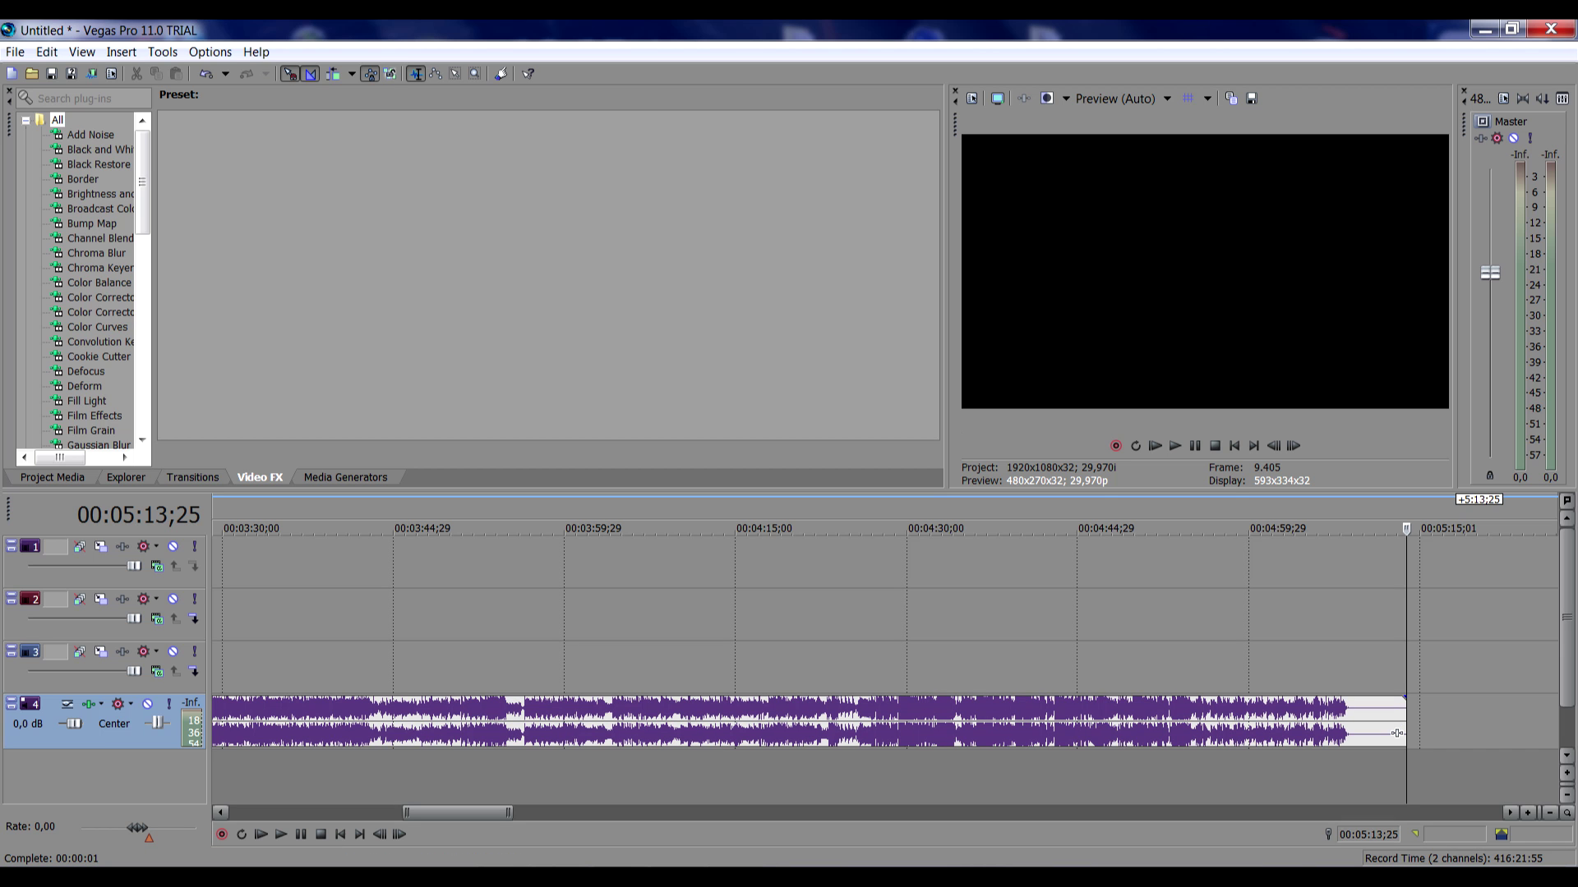
scroll(1397, 734, "down", 3)
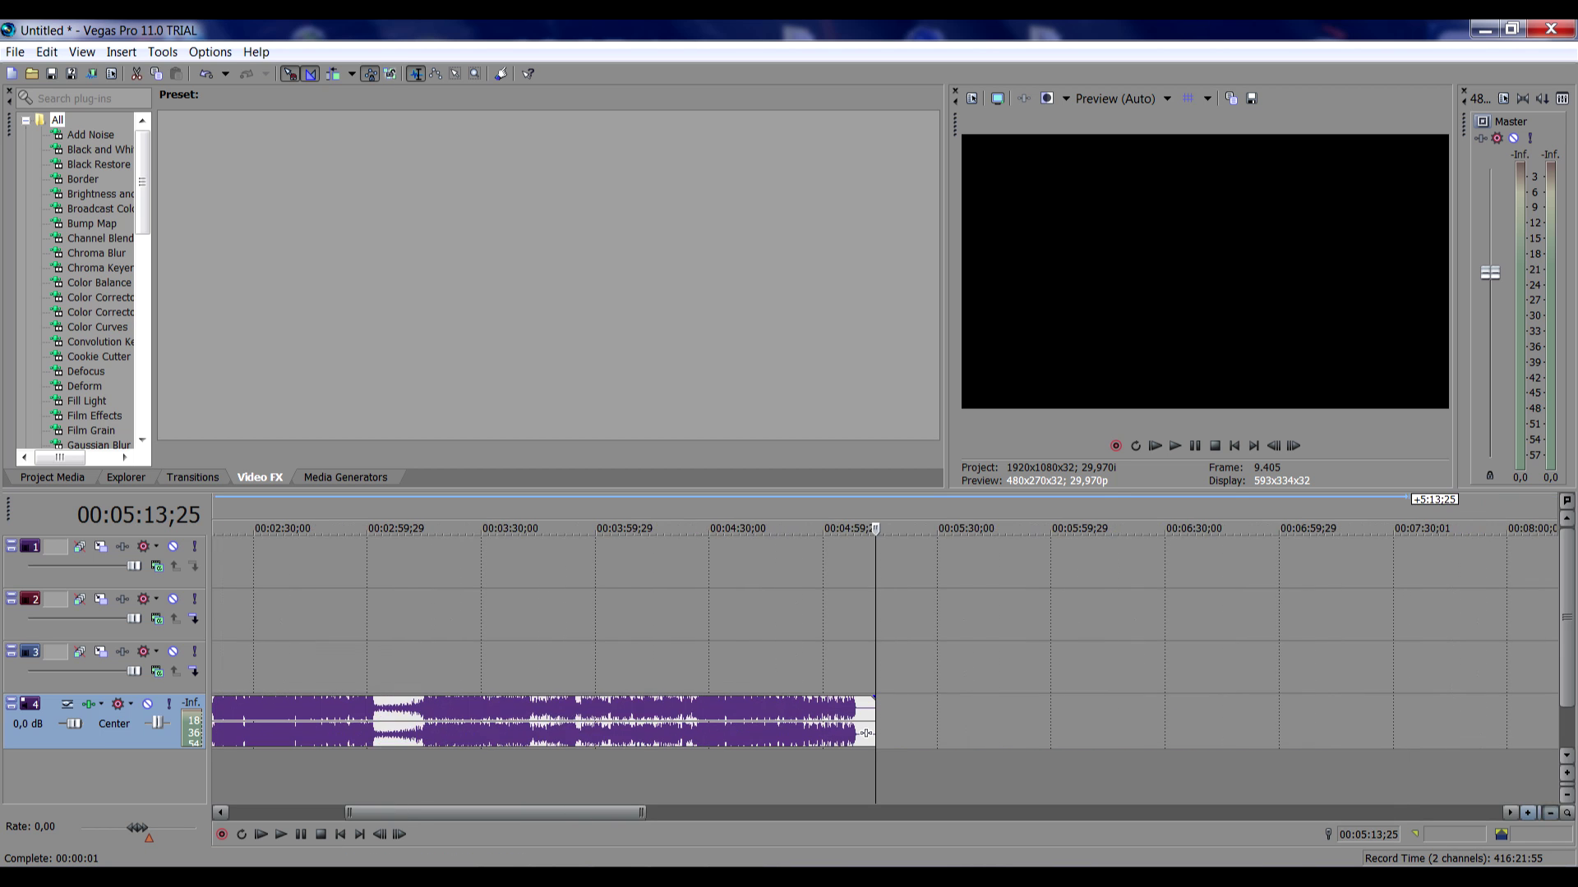
scroll(862, 732, "down", 2)
scroll(803, 733, "down", 2)
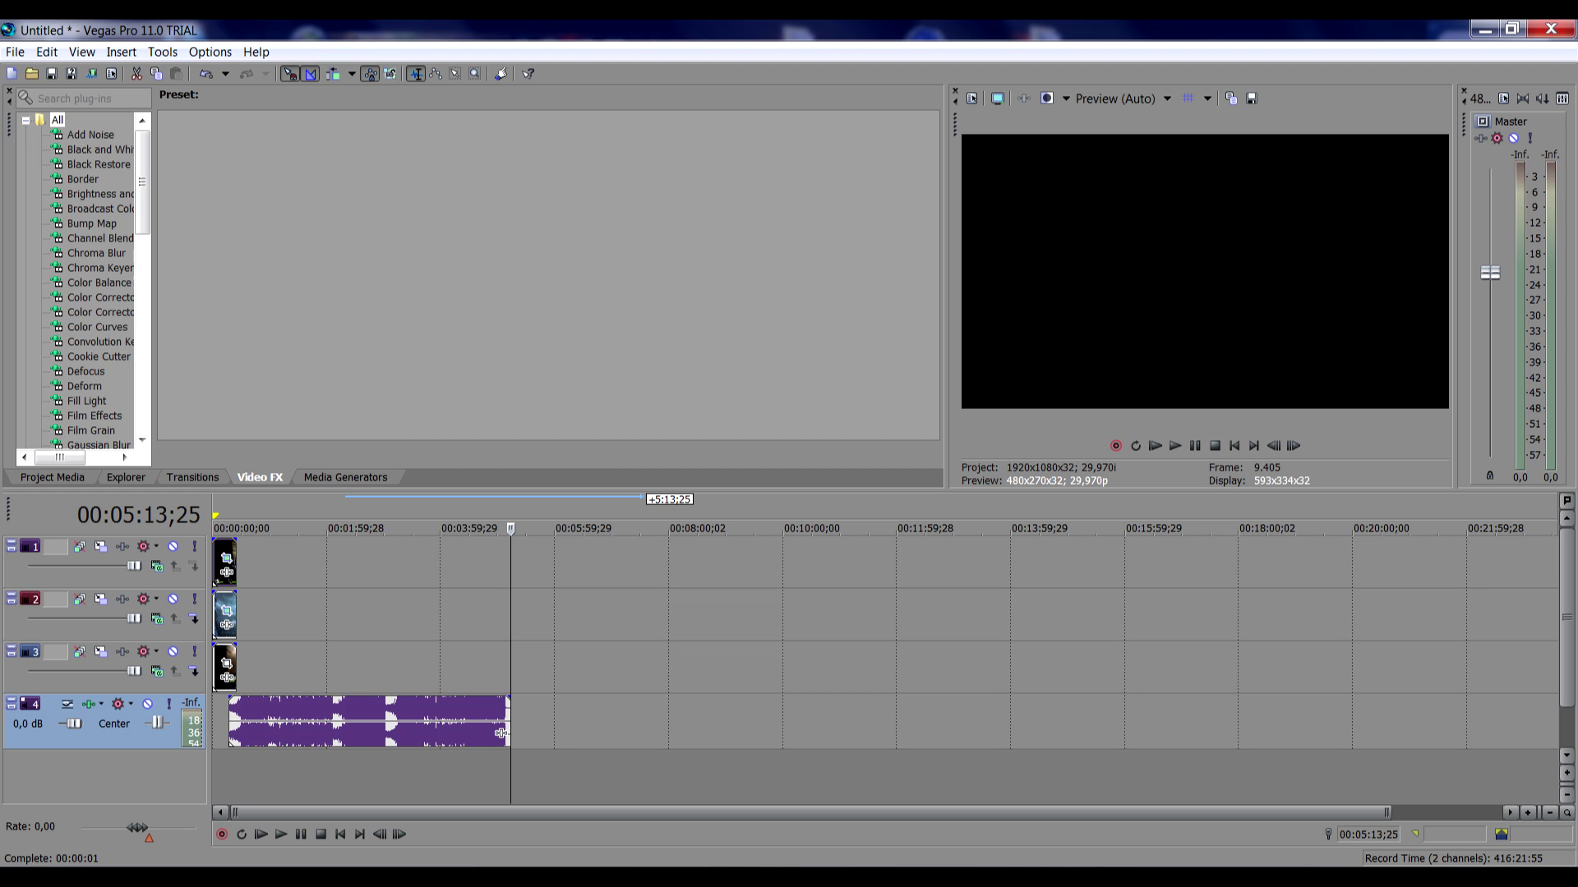
scroll(502, 734, "up", 2)
scroll(866, 734, "up", 3)
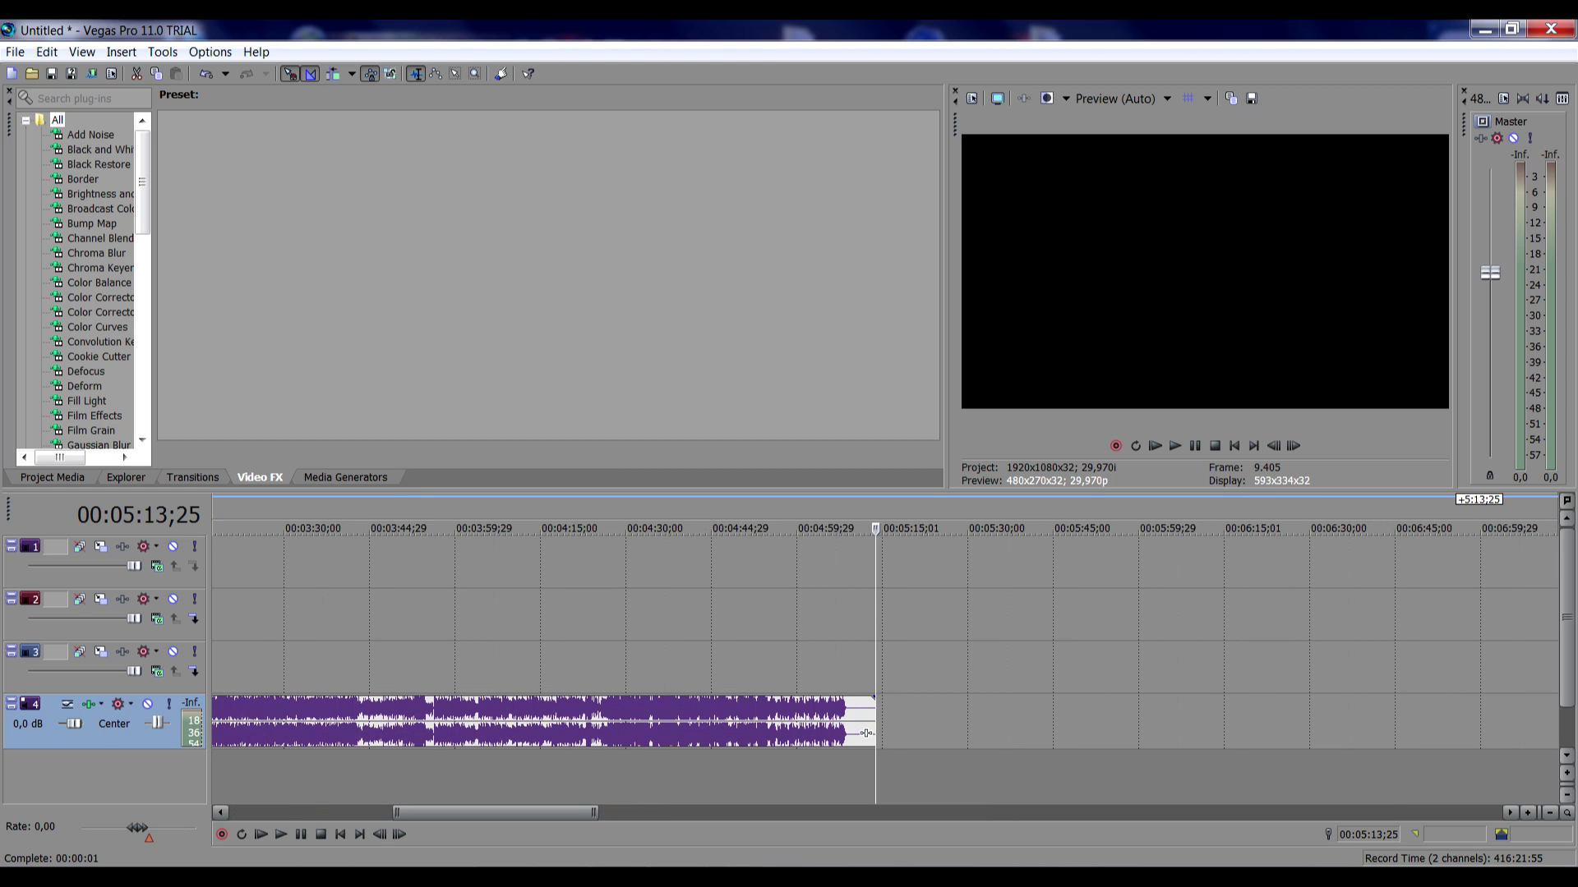
scroll(867, 733, "down", 1)
scroll(866, 733, "down", 1)
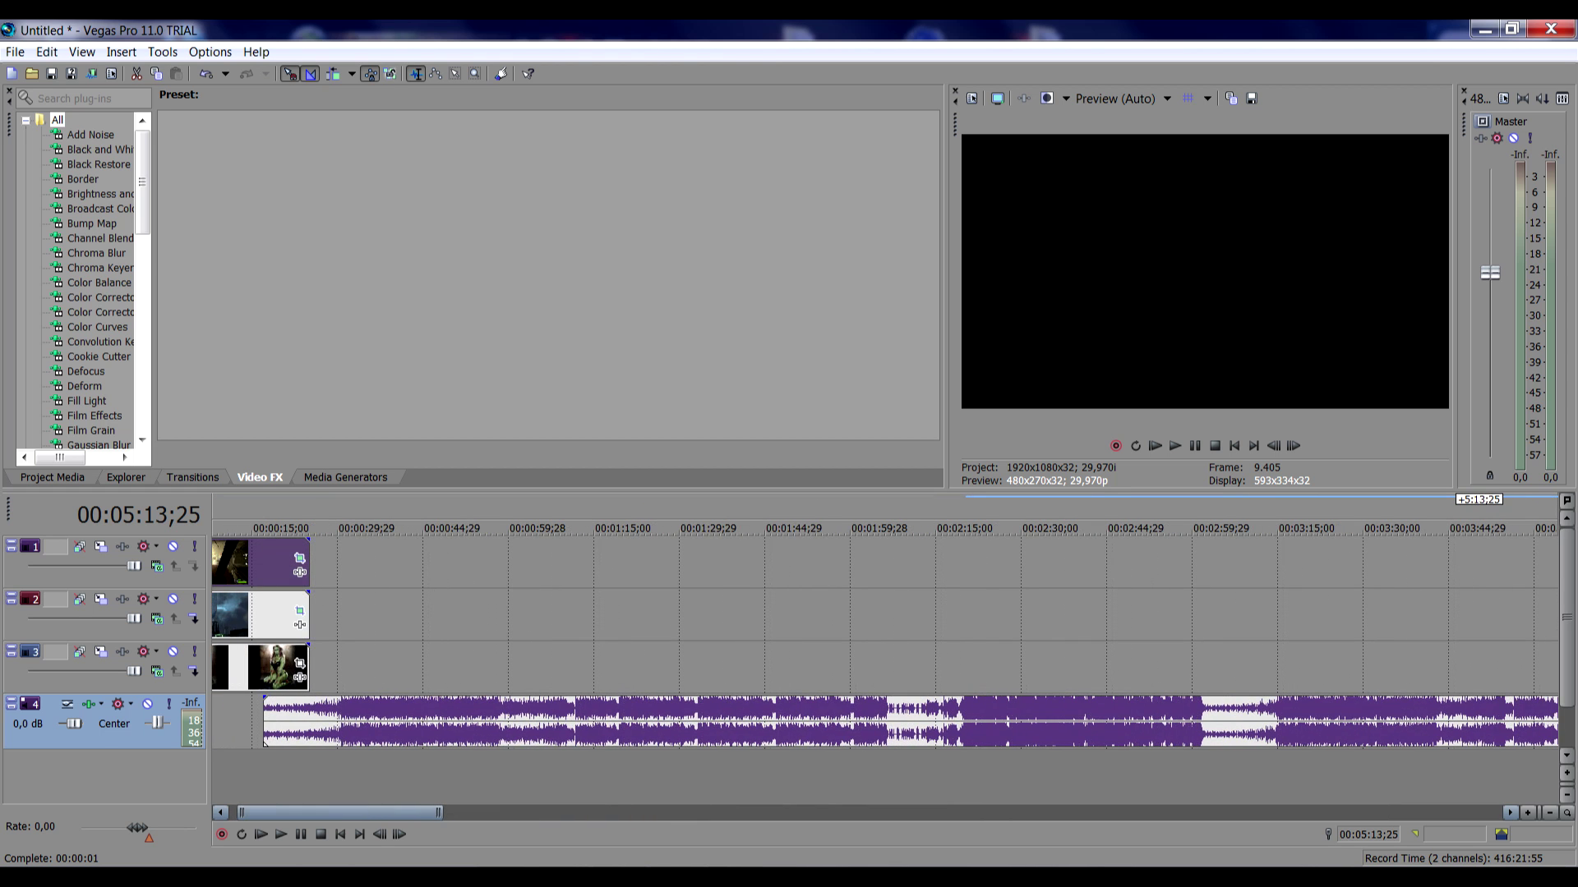
scroll(867, 734, "down", 2)
scroll(475, 733, "down", 1)
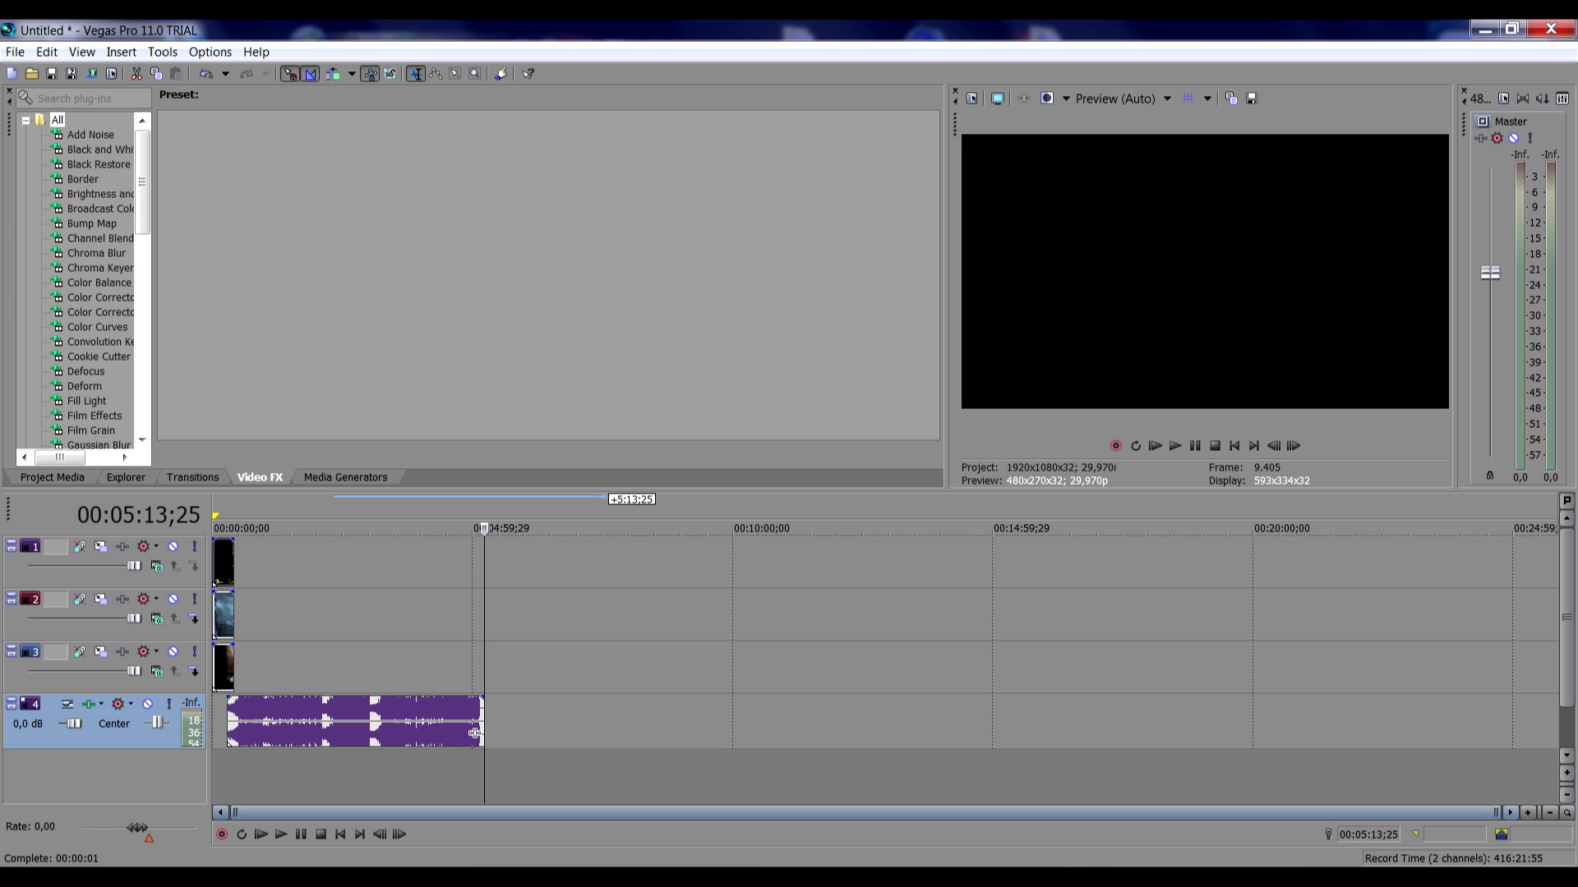
Step: Line the music clip's start up with the timeline zero
key("Left")
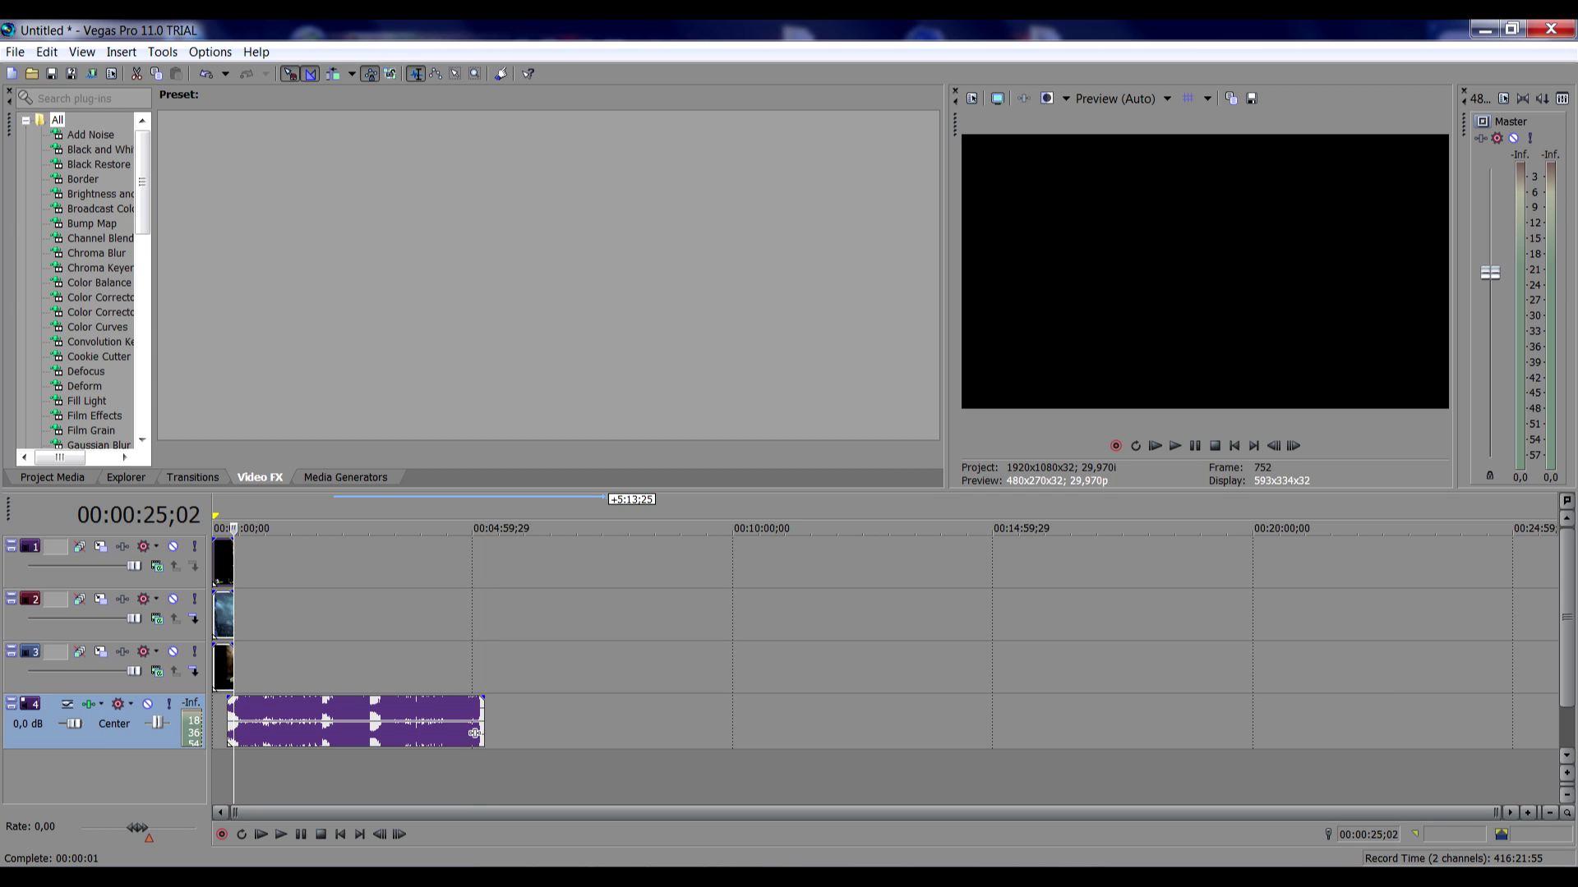
scroll(475, 733, "up", 1)
scroll(654, 733, "up", 2)
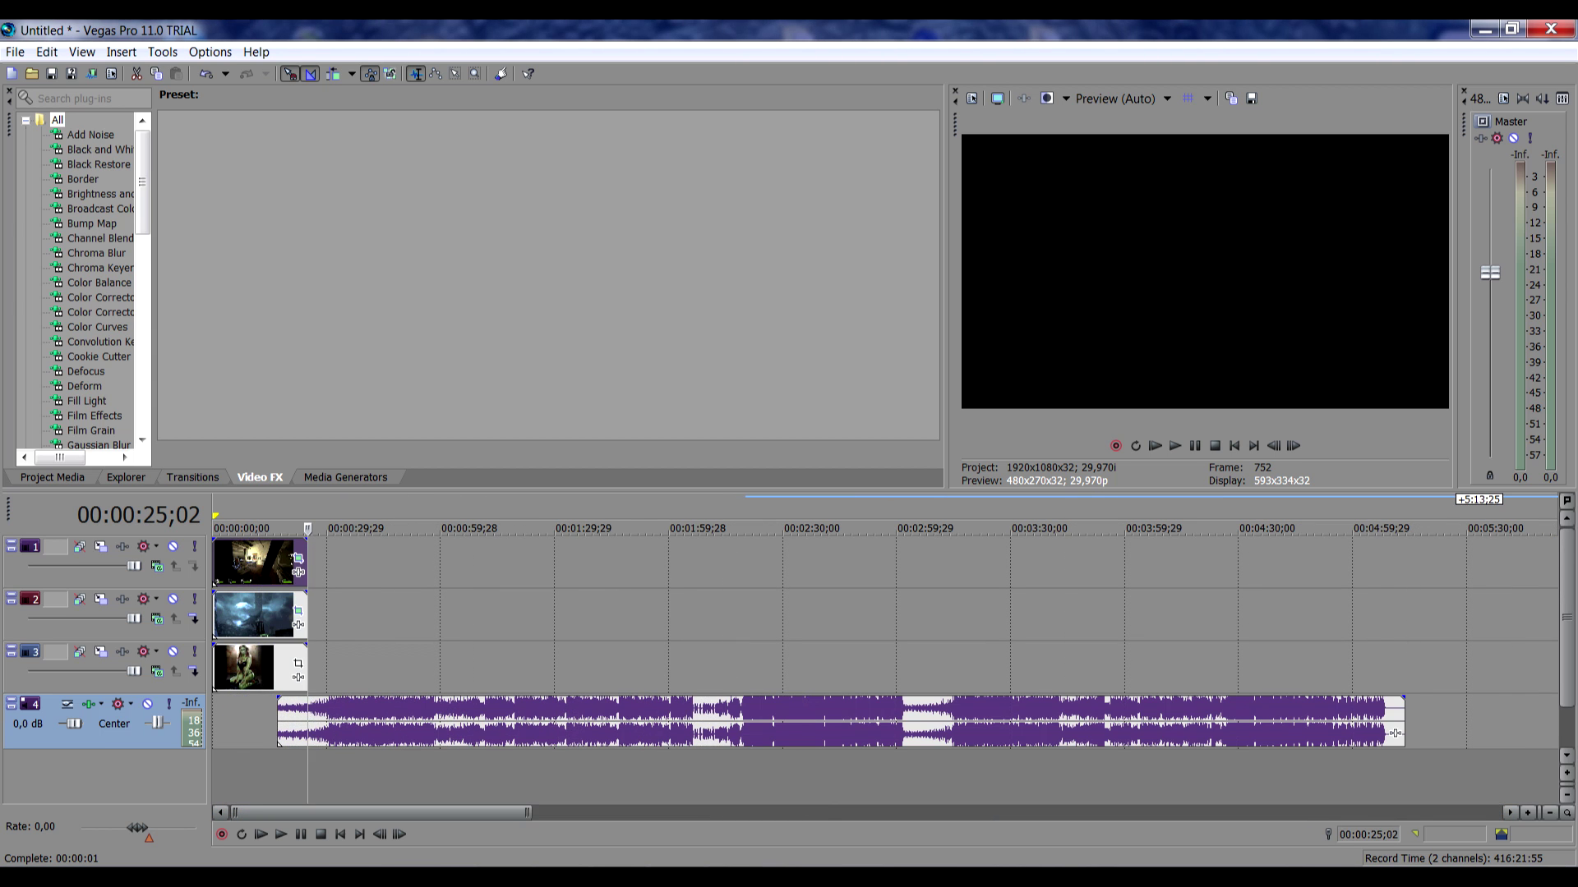
left_click_drag(1395, 733, 1425, 733)
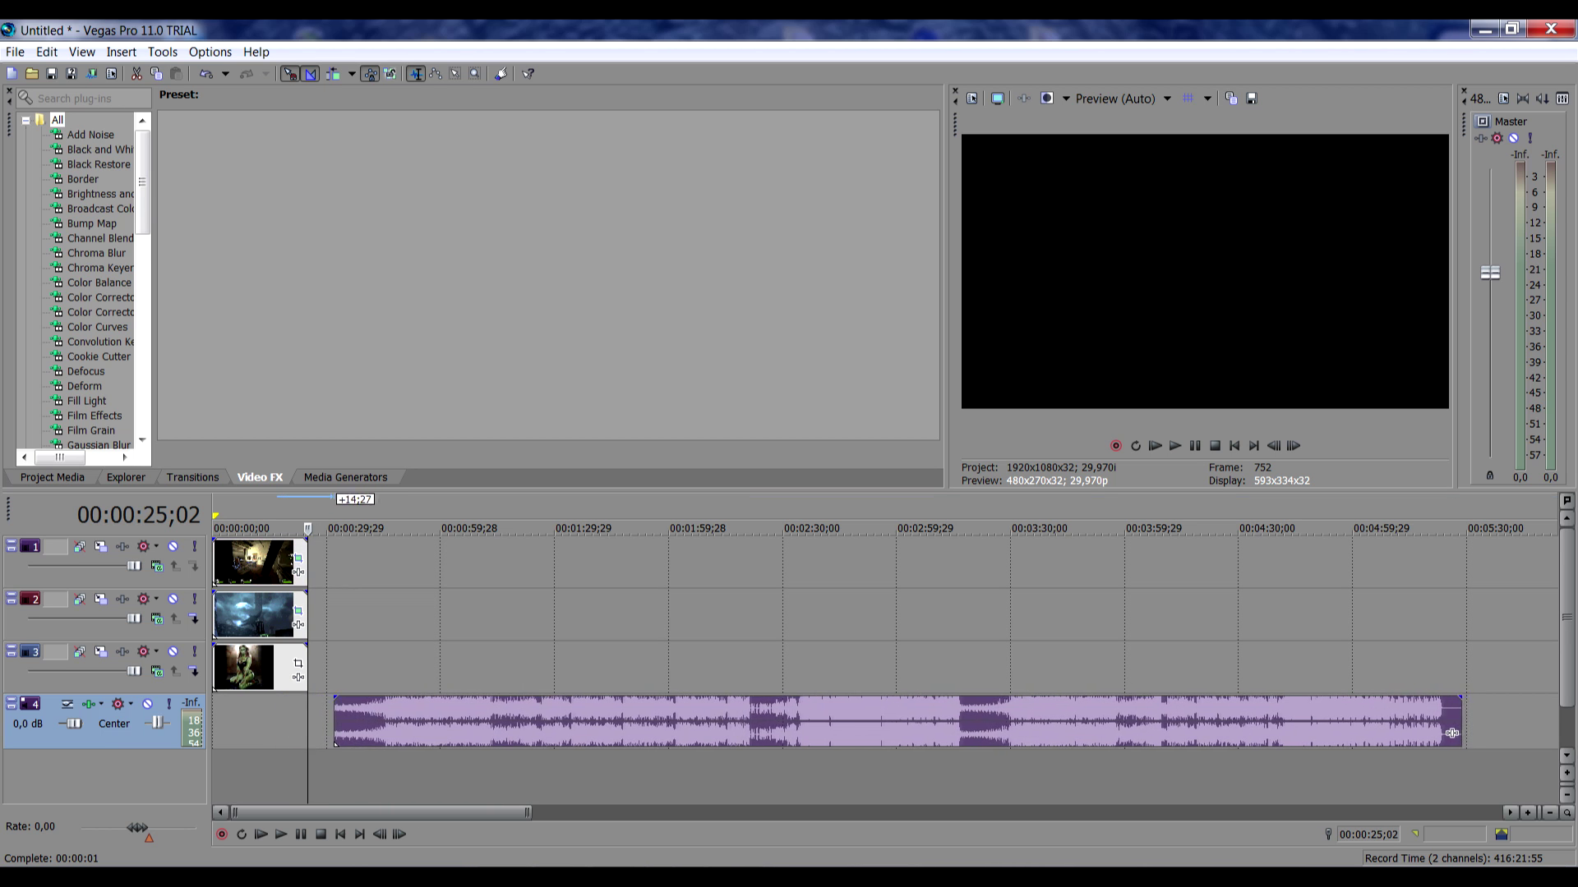
left_click_drag(1425, 734, 1330, 733)
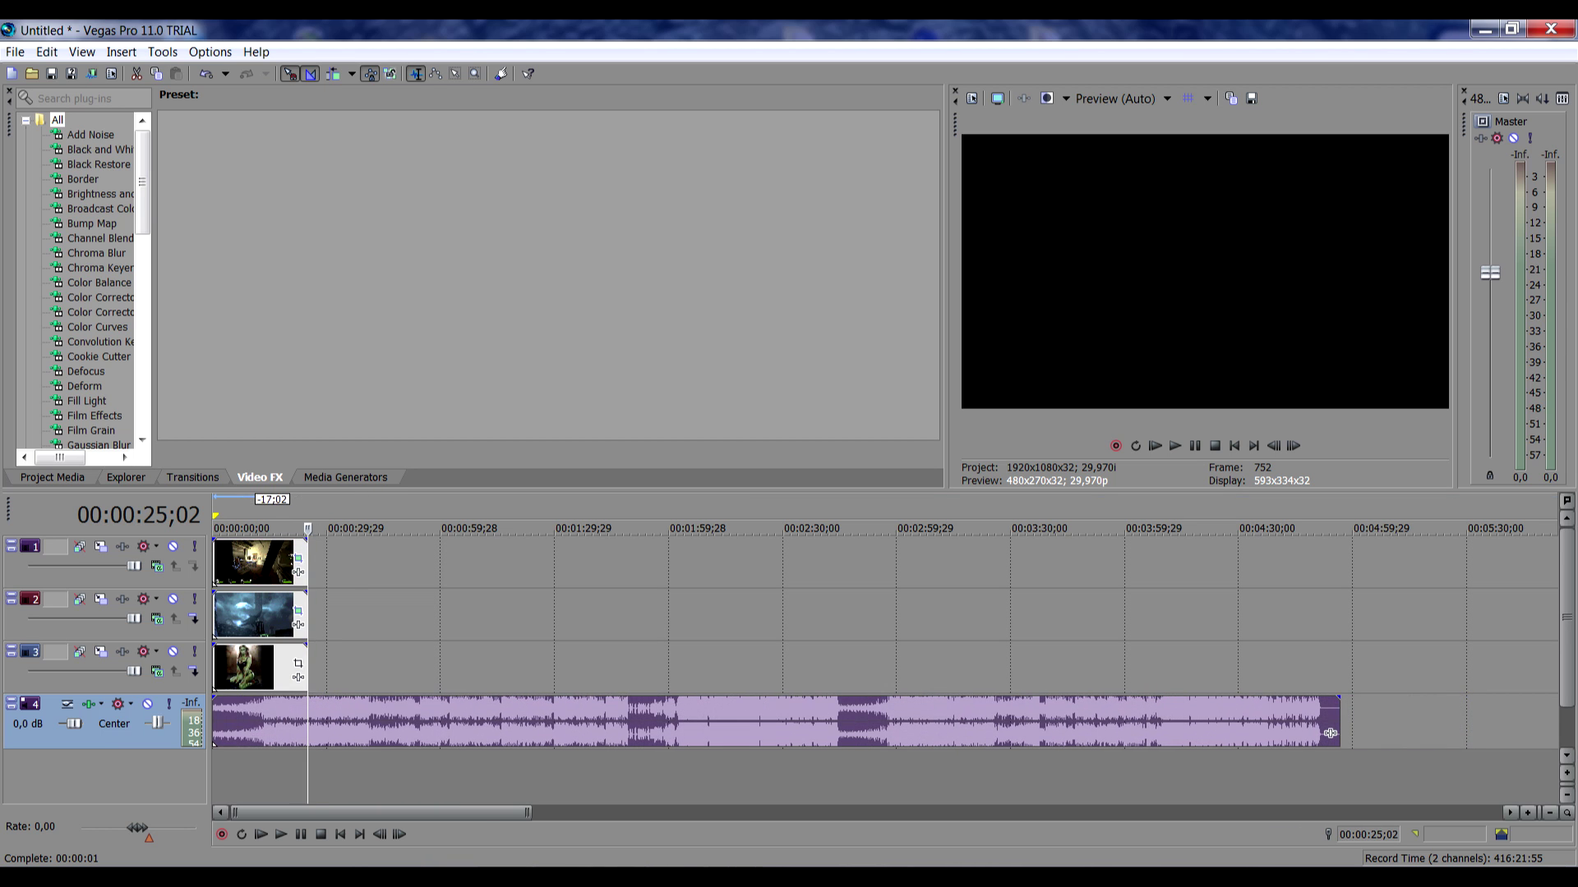
Step: Delete the song's opening up to the cut point near 00:52
left_click_drag(398, 616, 447, 616)
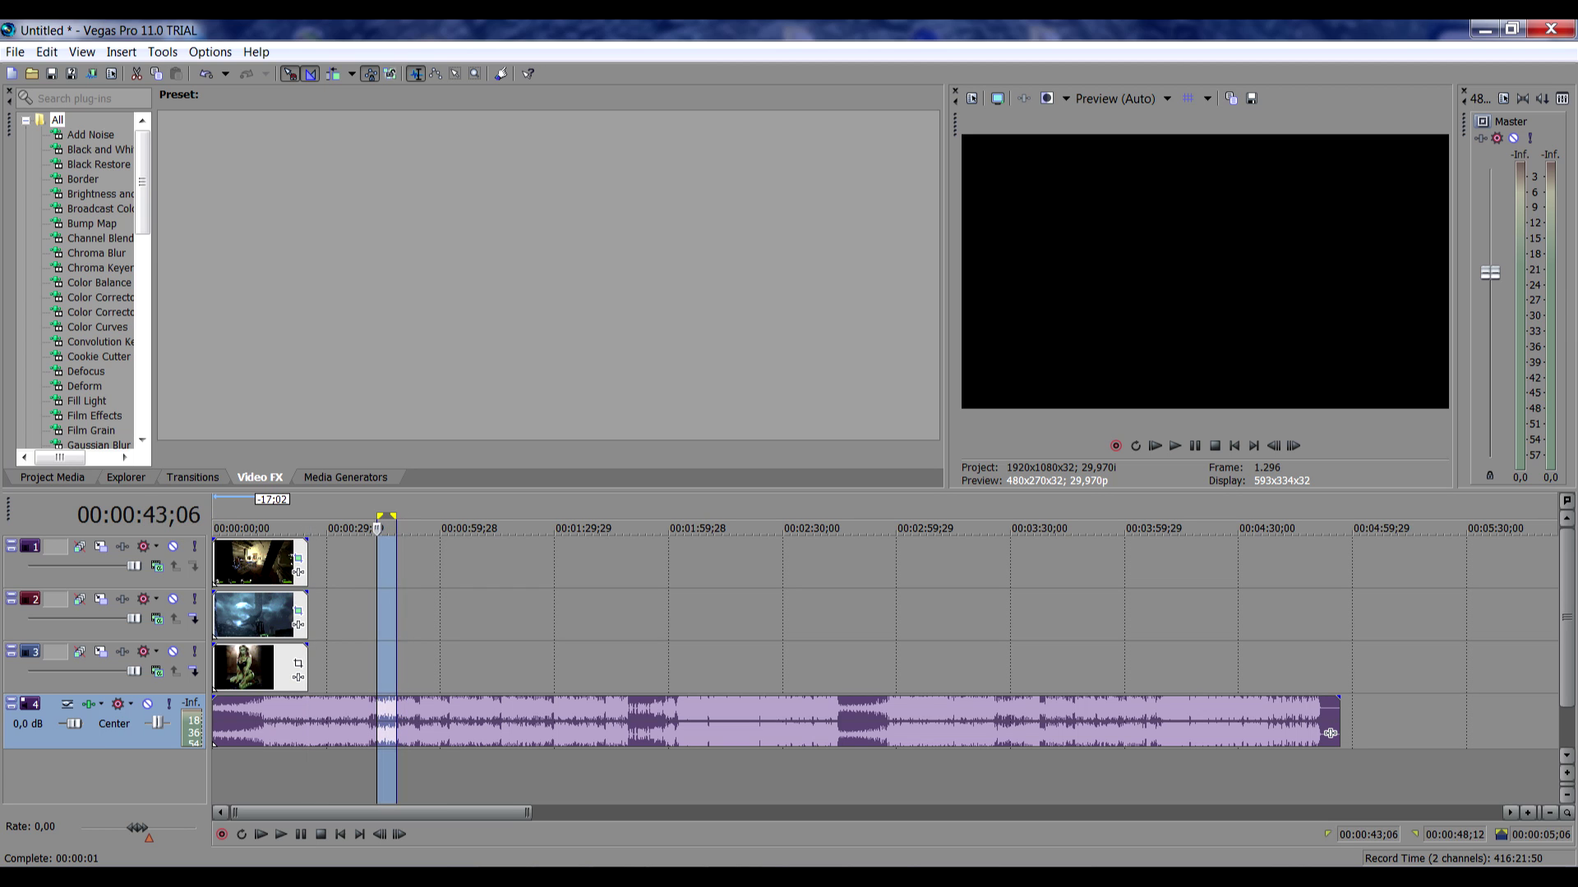
key("Left")
key("Left")
key("Left")
key("Left")
key("Left")
key("Left")
key("Left")
key("Left")
key("Left")
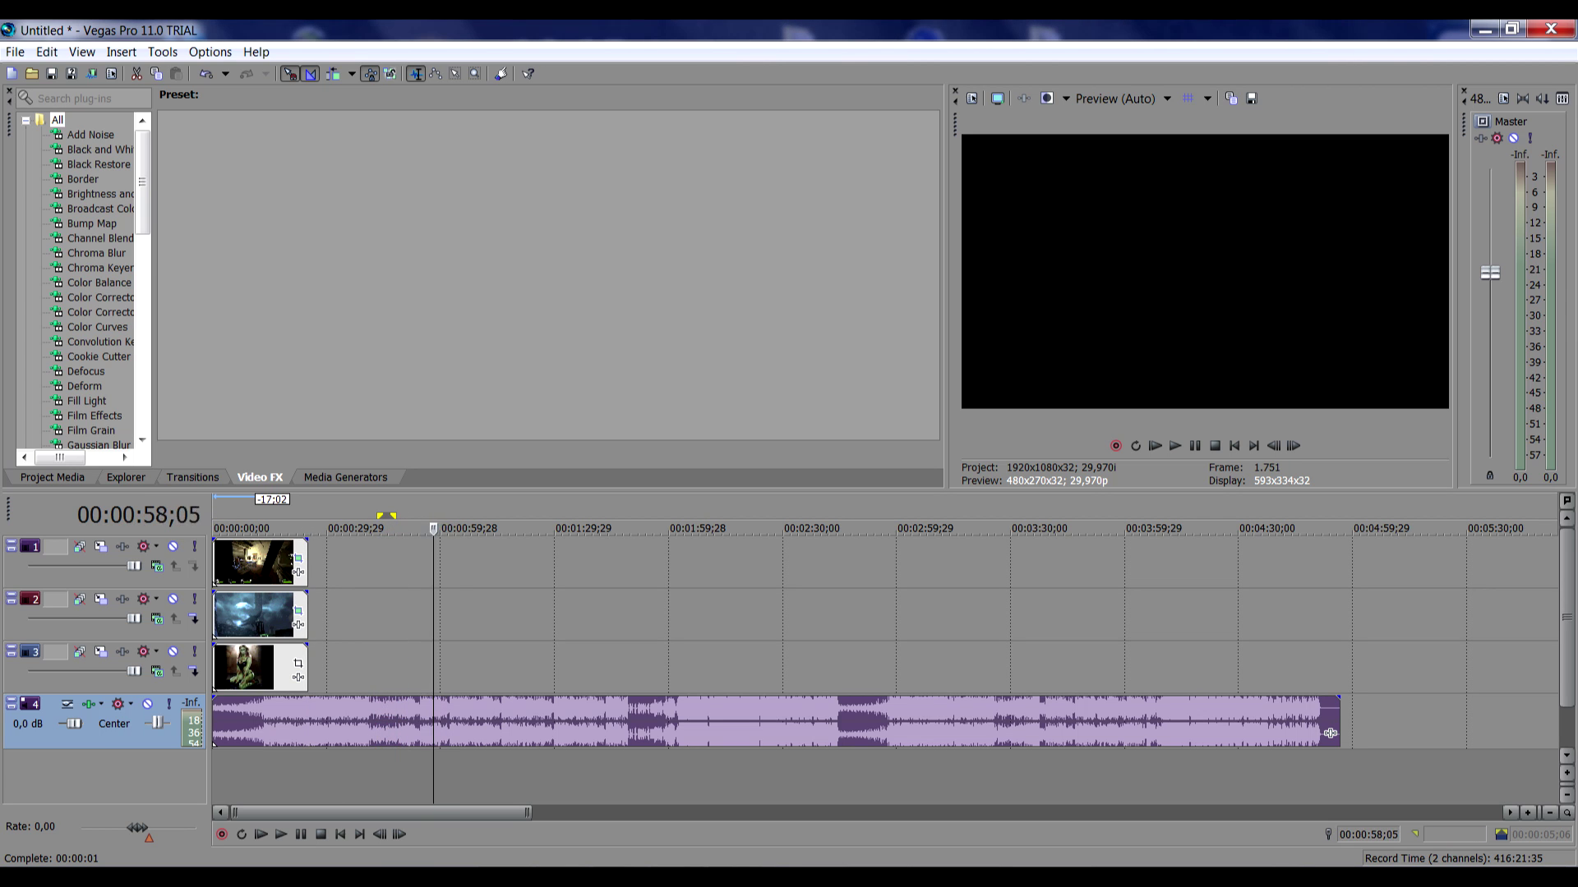
key("Left")
key("Left")
key("Left")
key("Left")
key("Left")
key("Left")
key("Left")
key("Left")
key("Left")
key("Left")
key("Left")
key("Left")
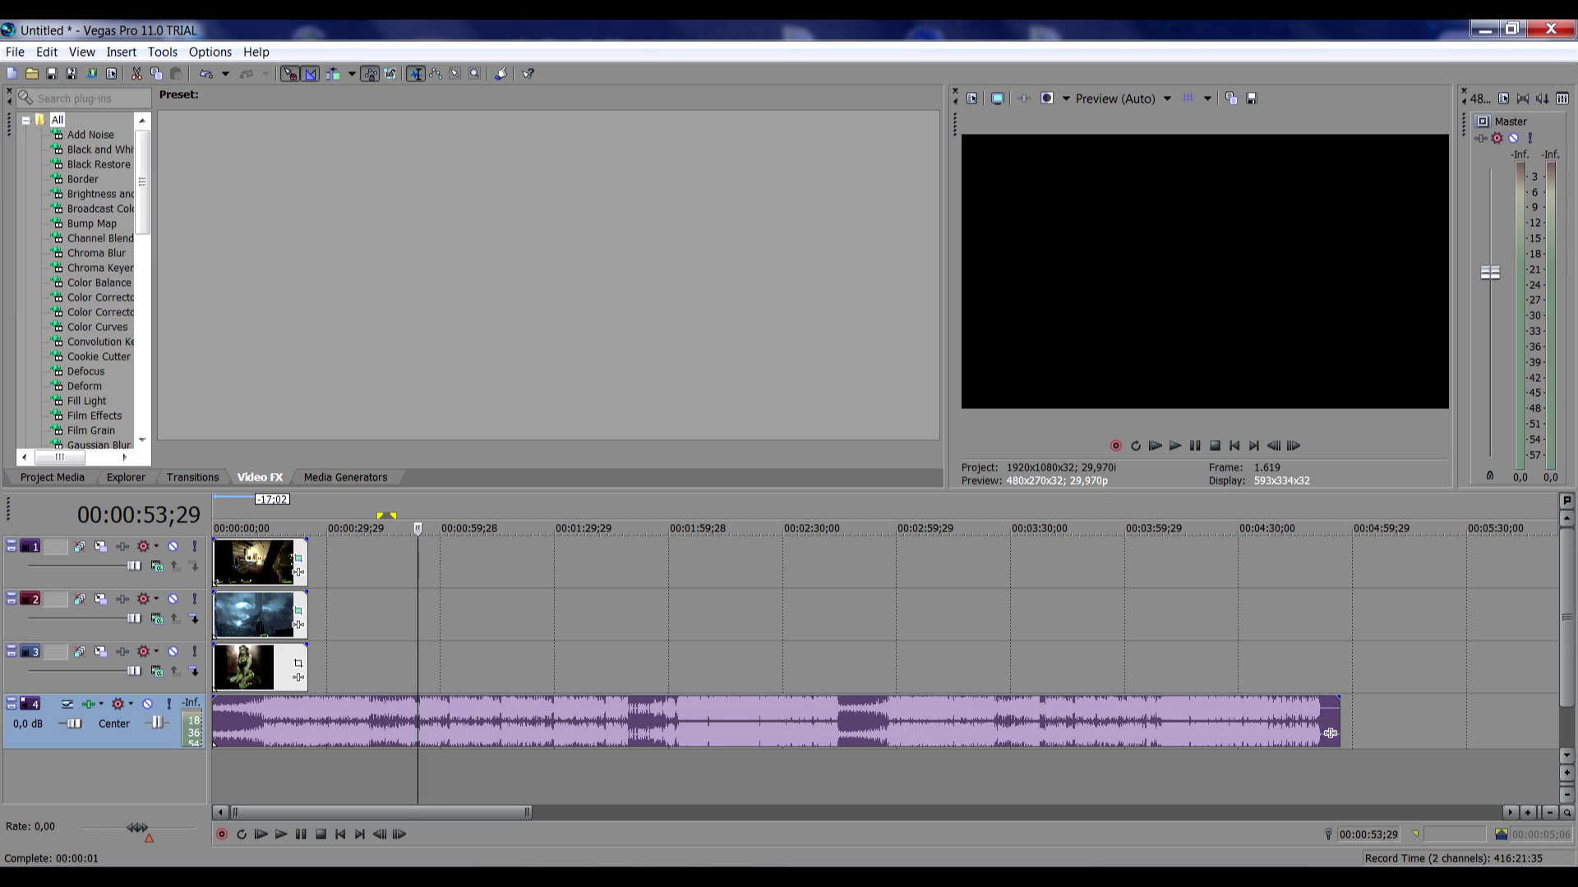
key("Left")
key("Left")
key("Left")
key("Left")
key("Left")
key("Left")
key("Left")
key("Left")
key("Left")
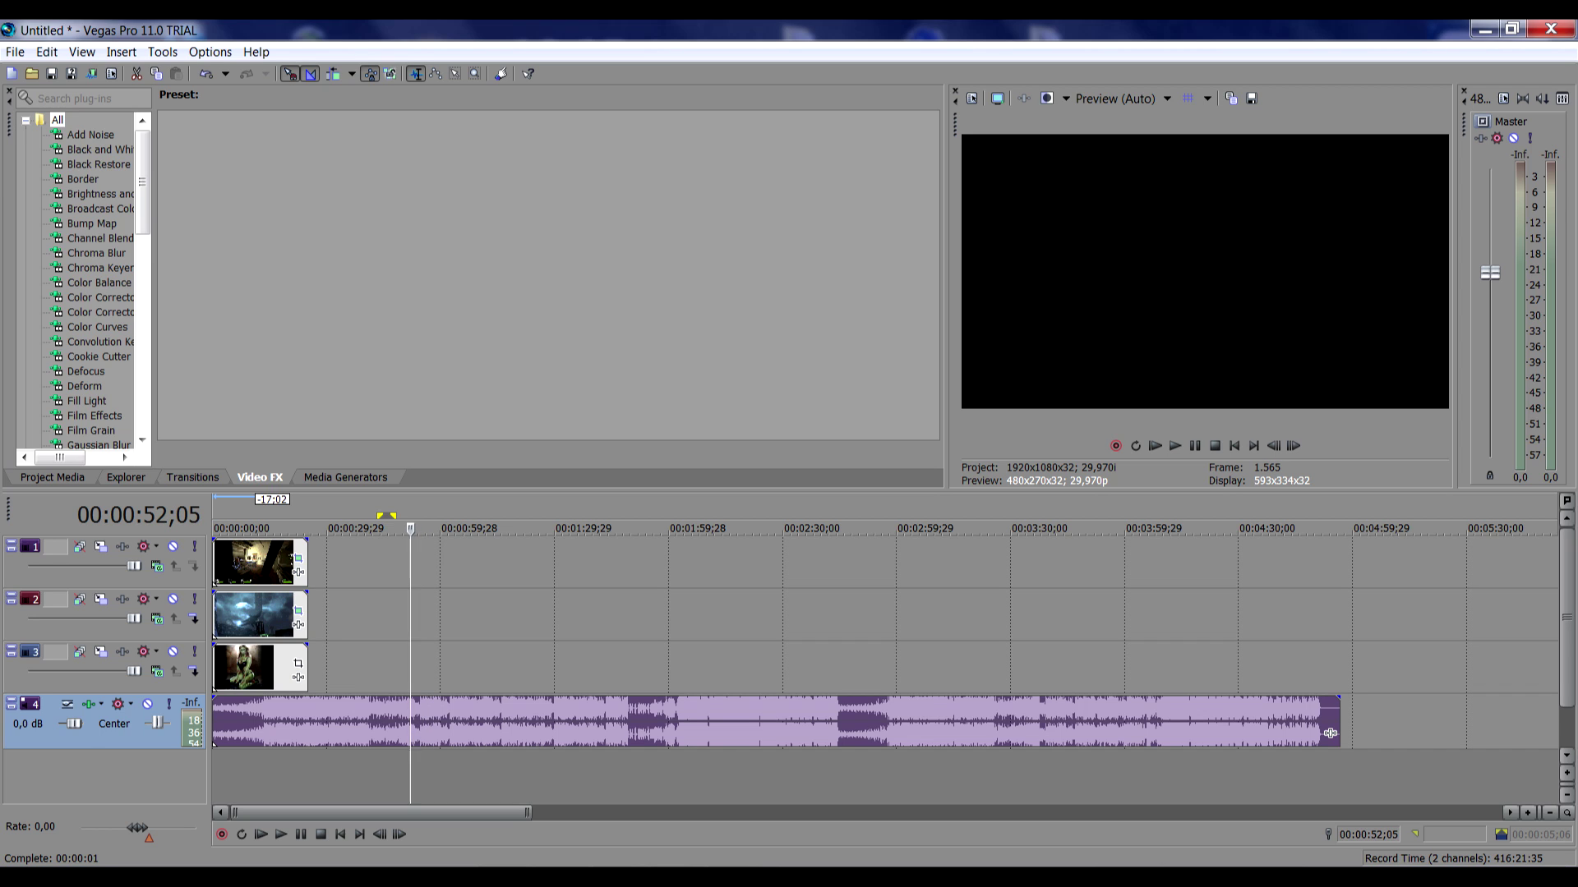
key("shift+Home")
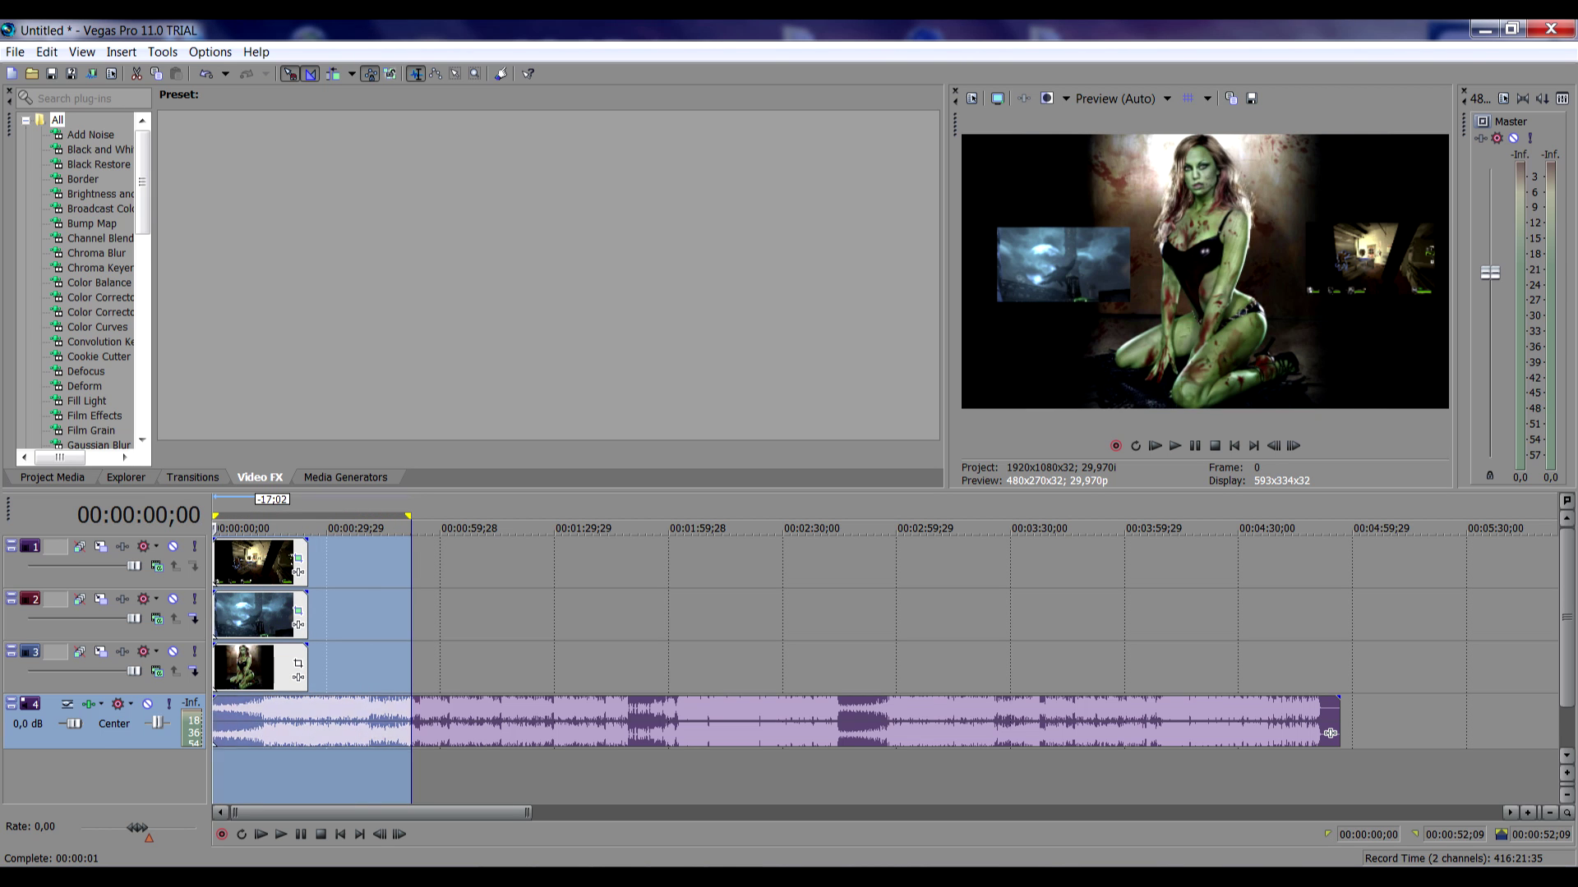
key("Delete")
Step: Slide the remaining music to the start and trim it to end with the video clips
left_click_drag(1330, 734, 1133, 733)
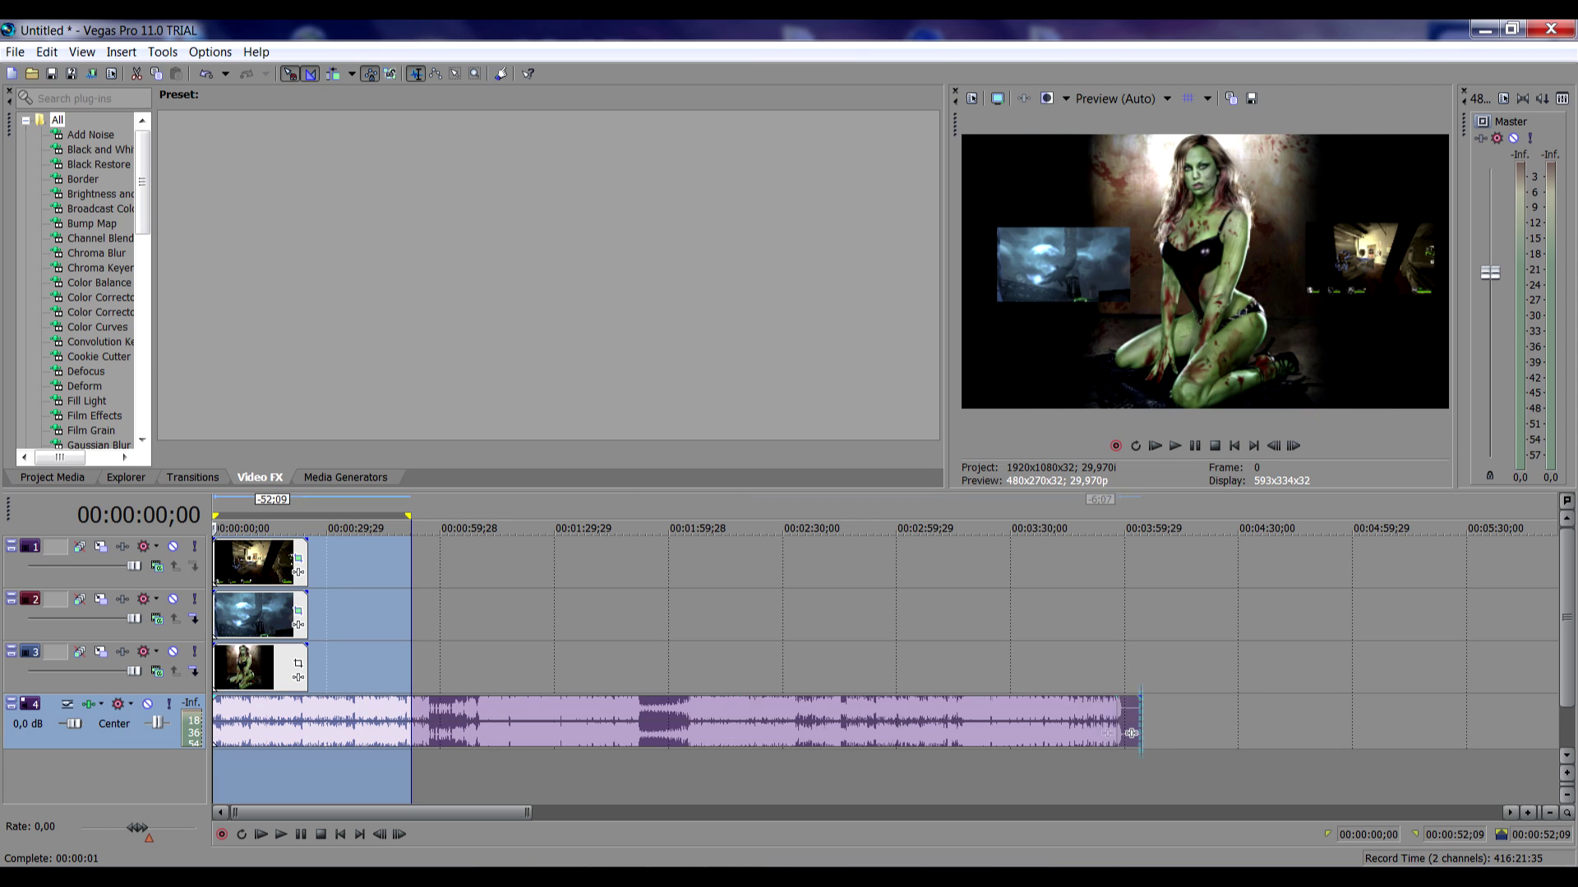
left_click_drag(1131, 733, 402, 732)
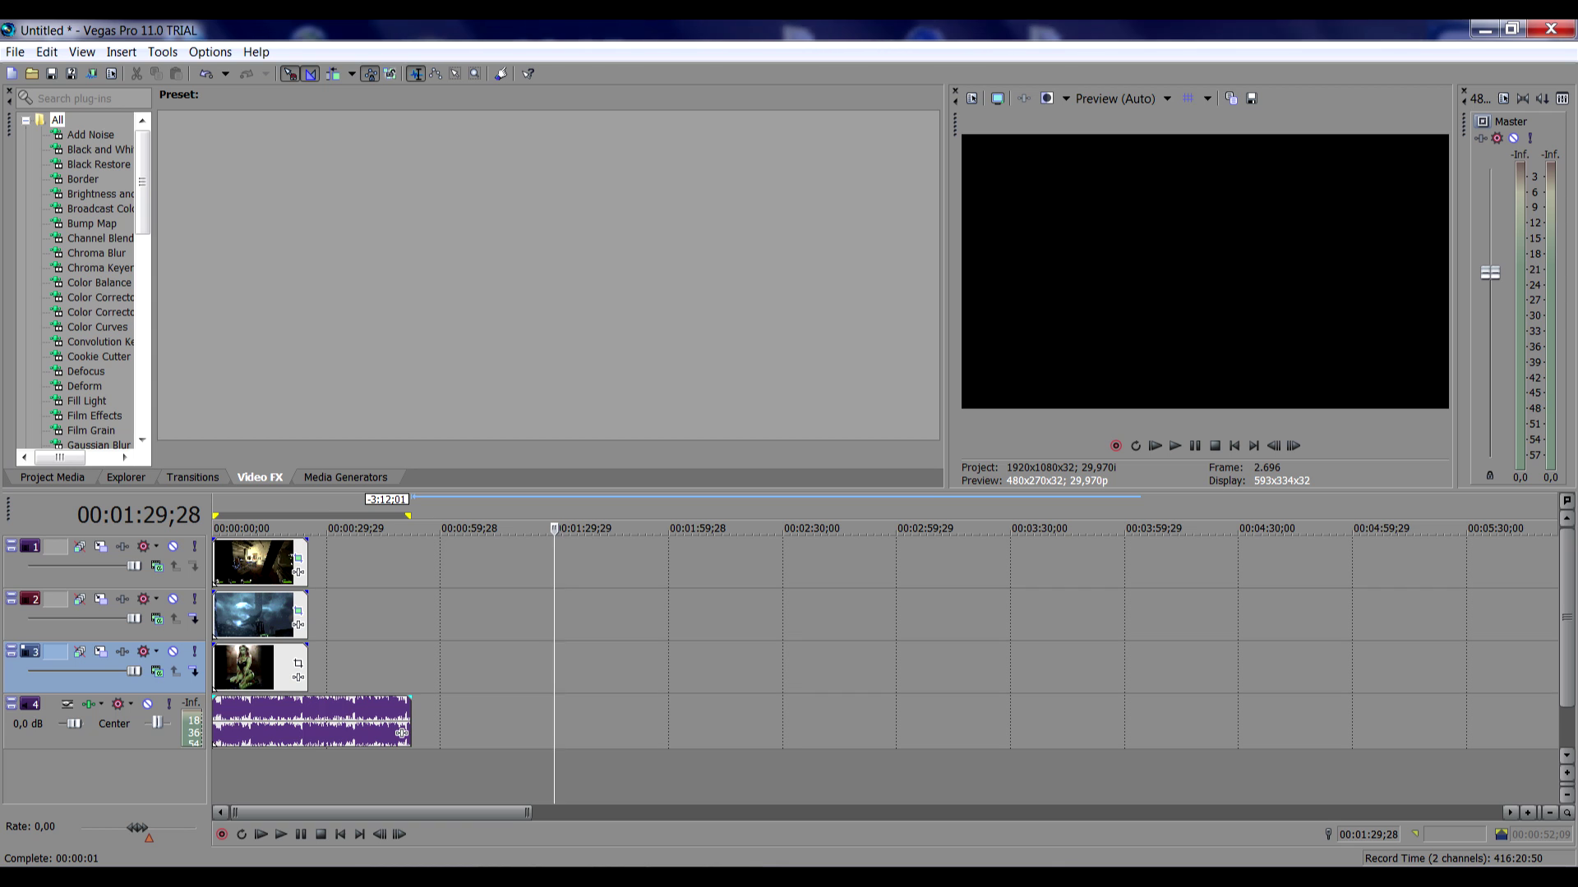
left_click(403, 733)
left_click_drag(403, 734, 298, 734)
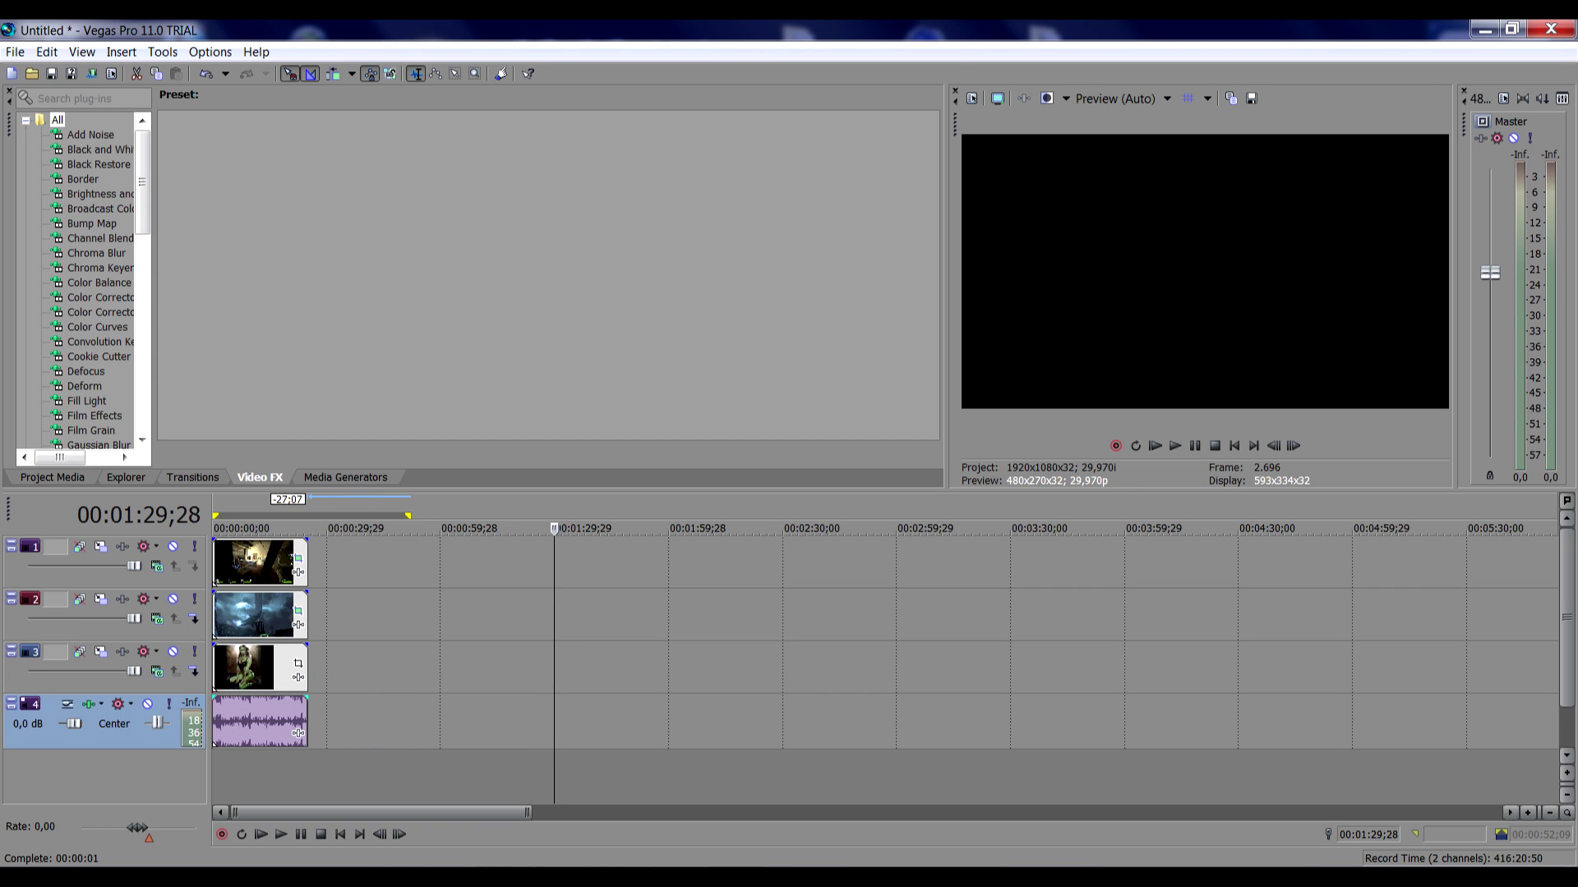
key("ctrl+Home")
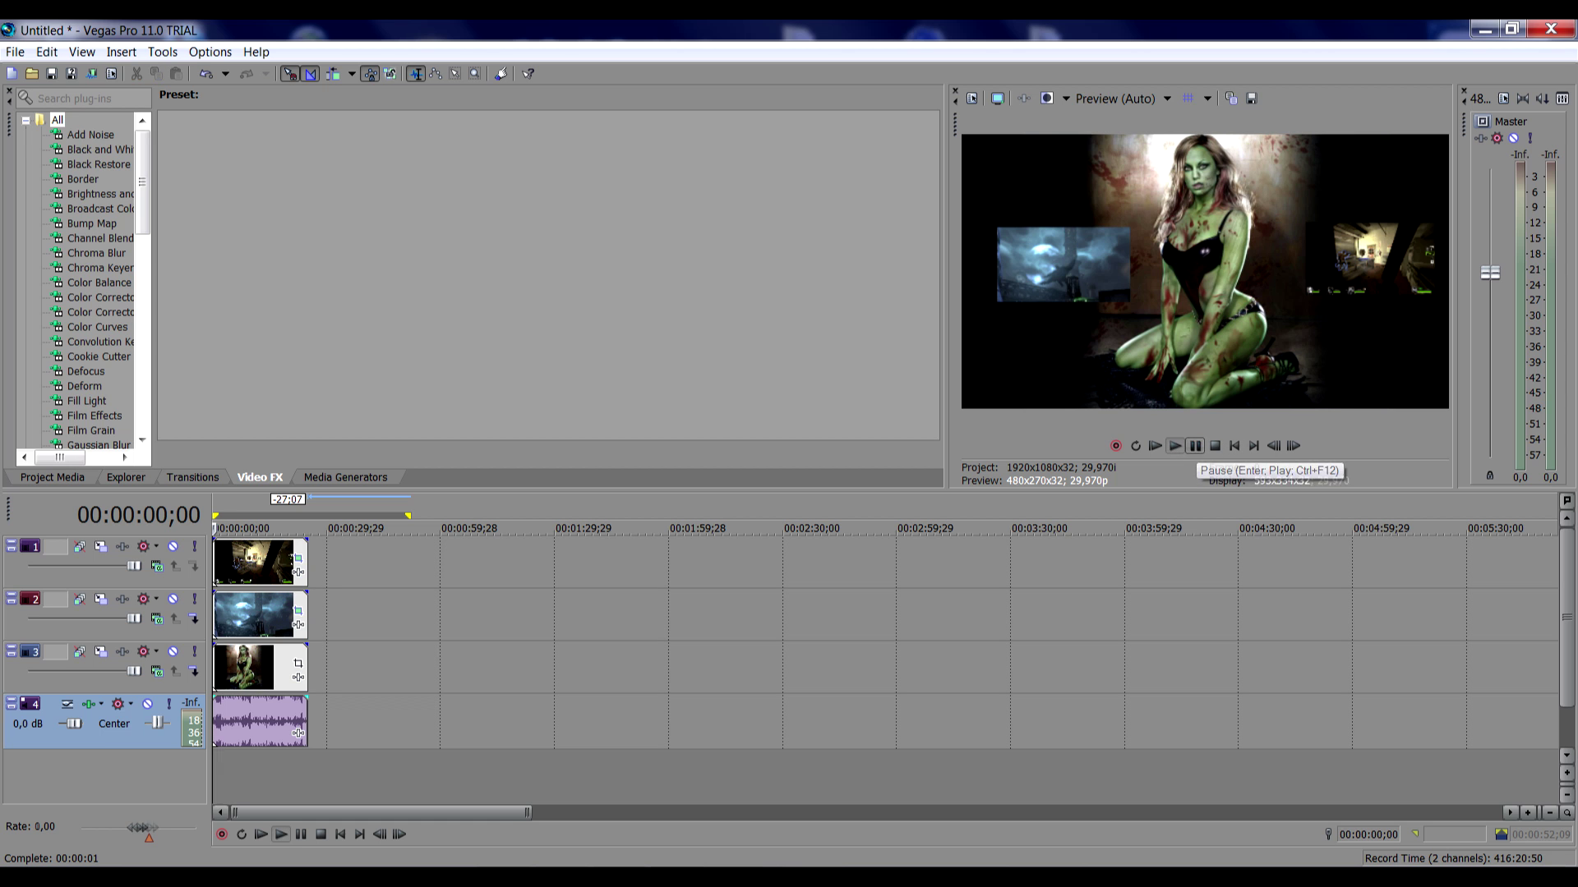
left_click(1174, 444)
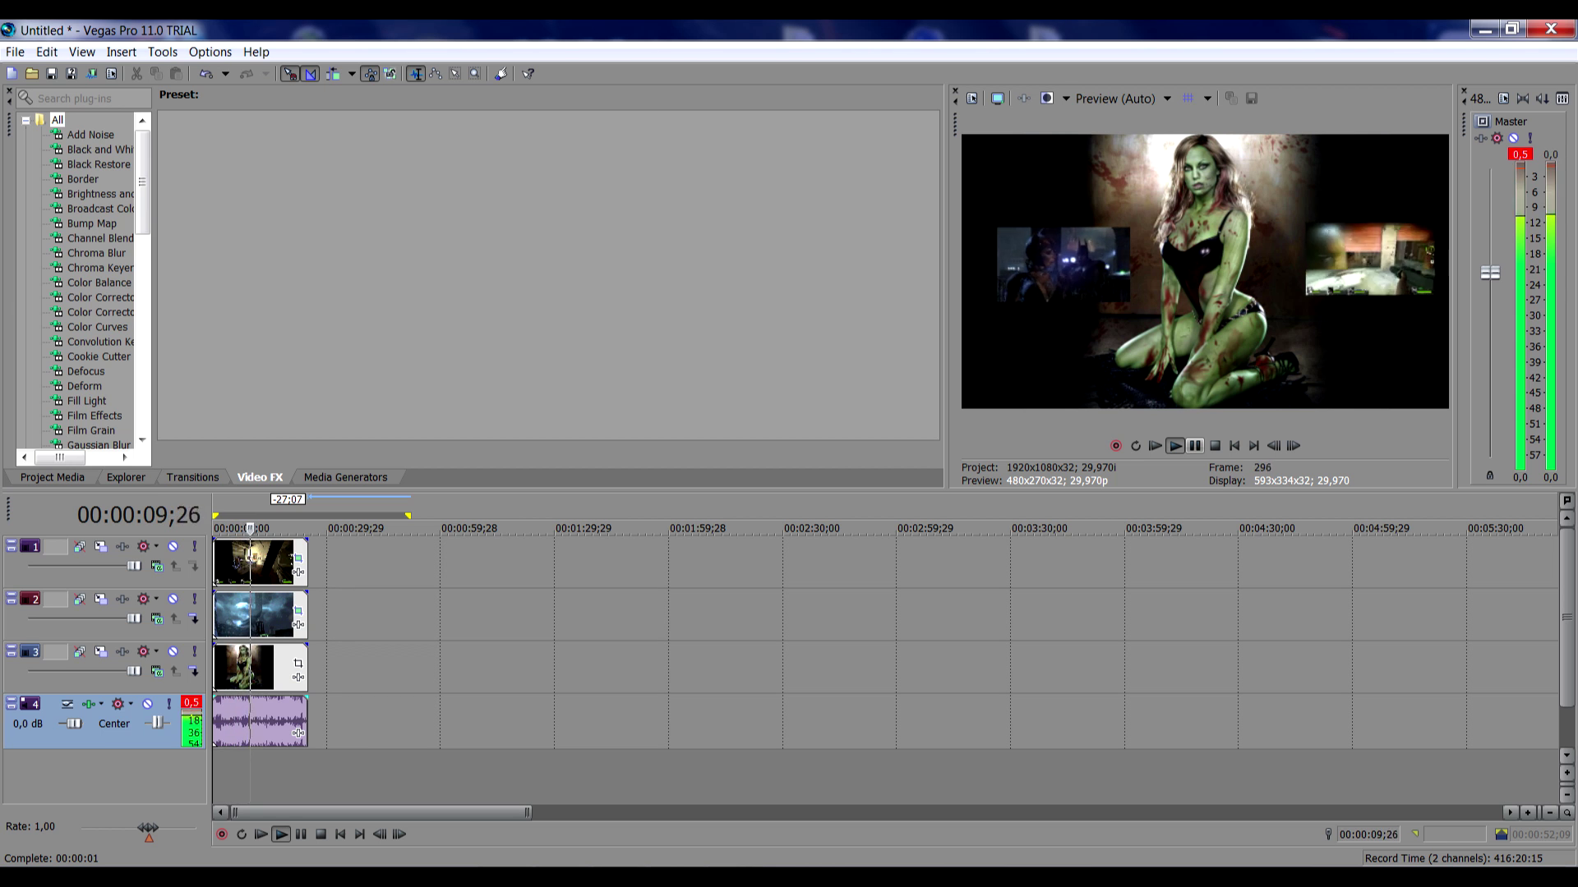
key("Return")
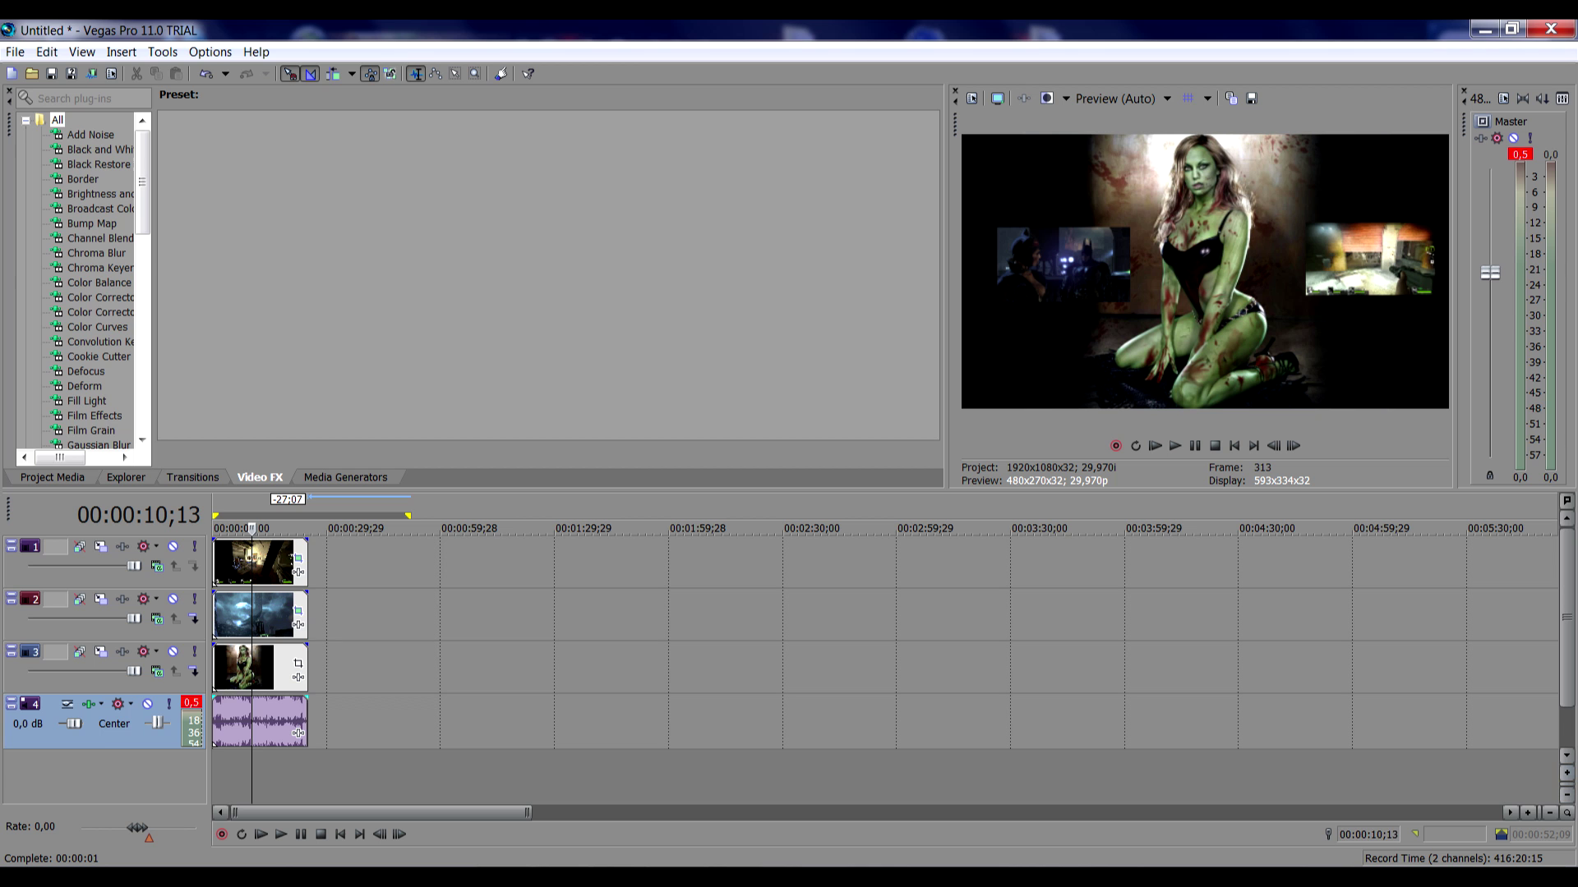
key("Down")
key("Down")
key("Down")
key("Down")
key("Down")
key("Down")
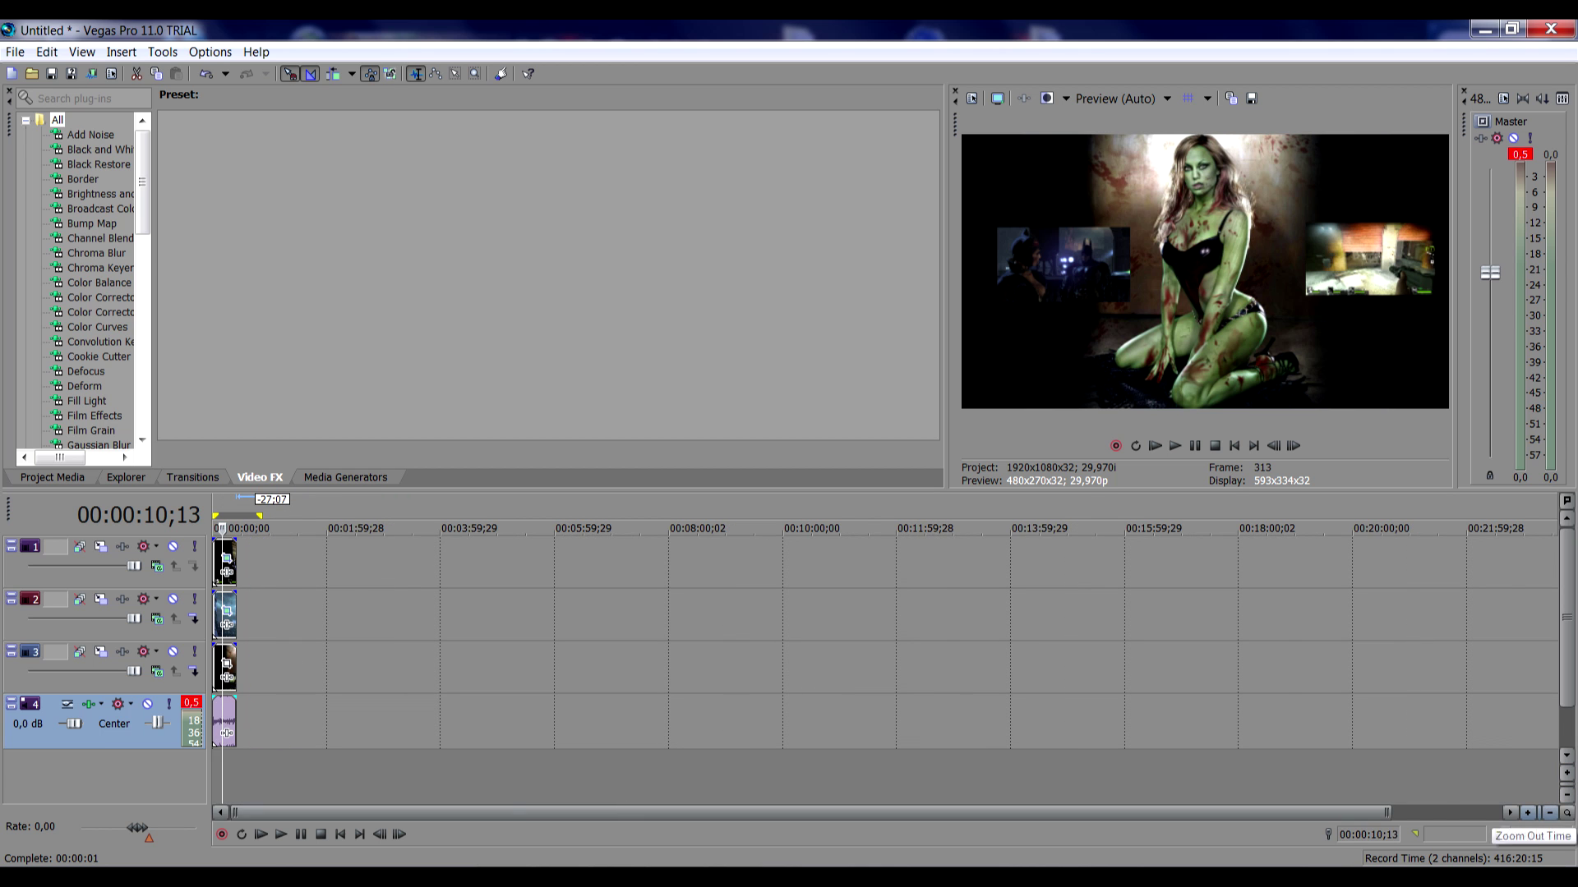
key("Down")
key("Down")
Step: Zoom in on the clips and play the opening to hear where the music starts
key("Up")
key("Up")
key("Up")
key("Up")
key("Up")
key("Up")
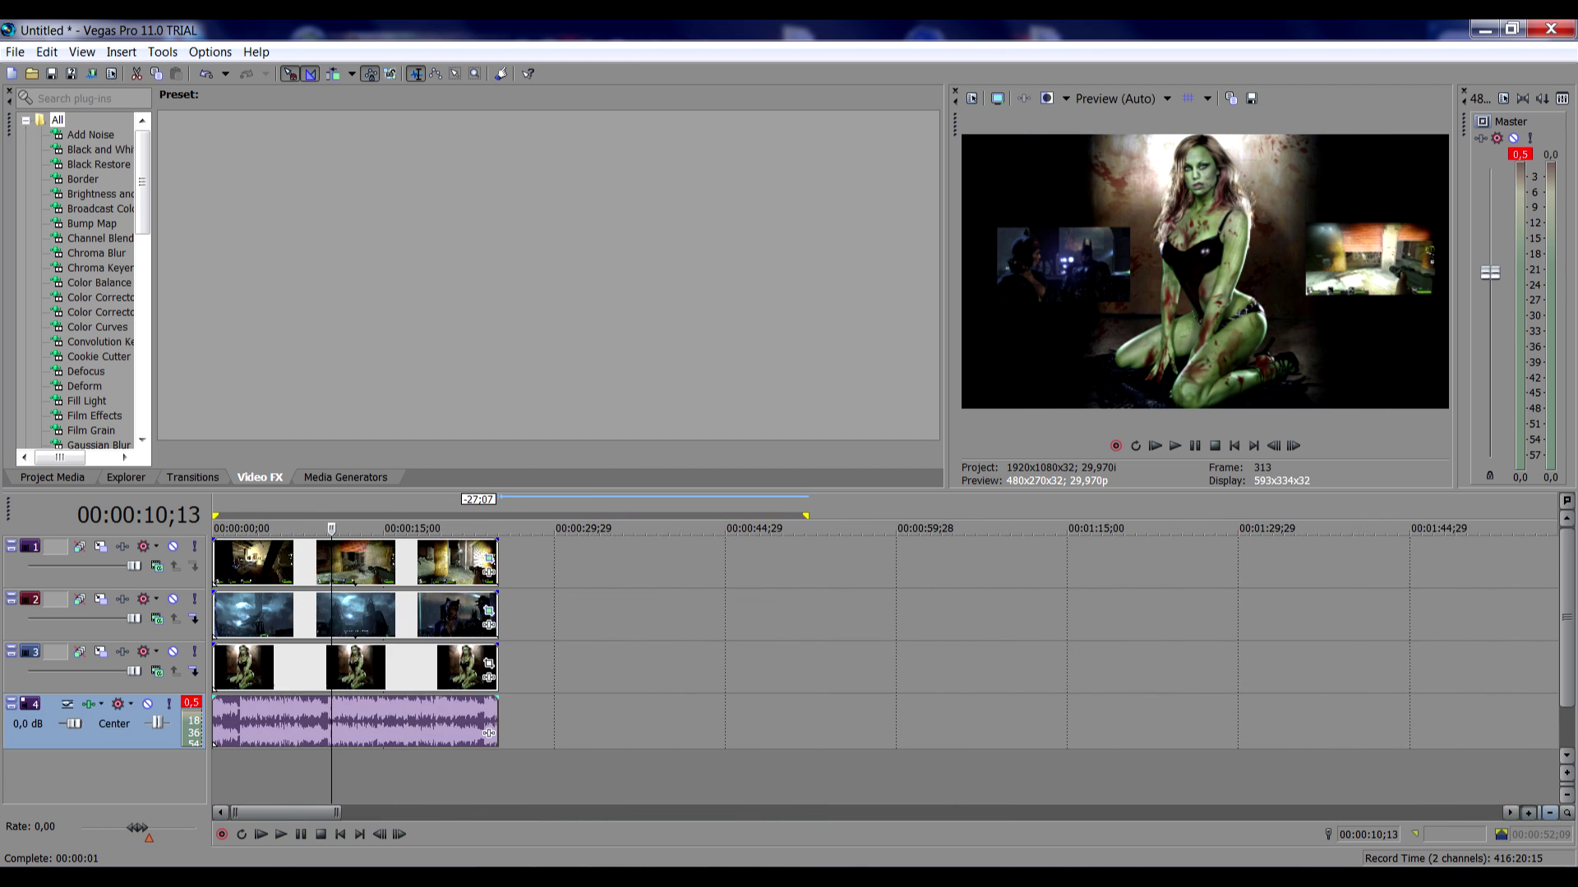
key("Up")
key("Up")
key("Up")
key("Up")
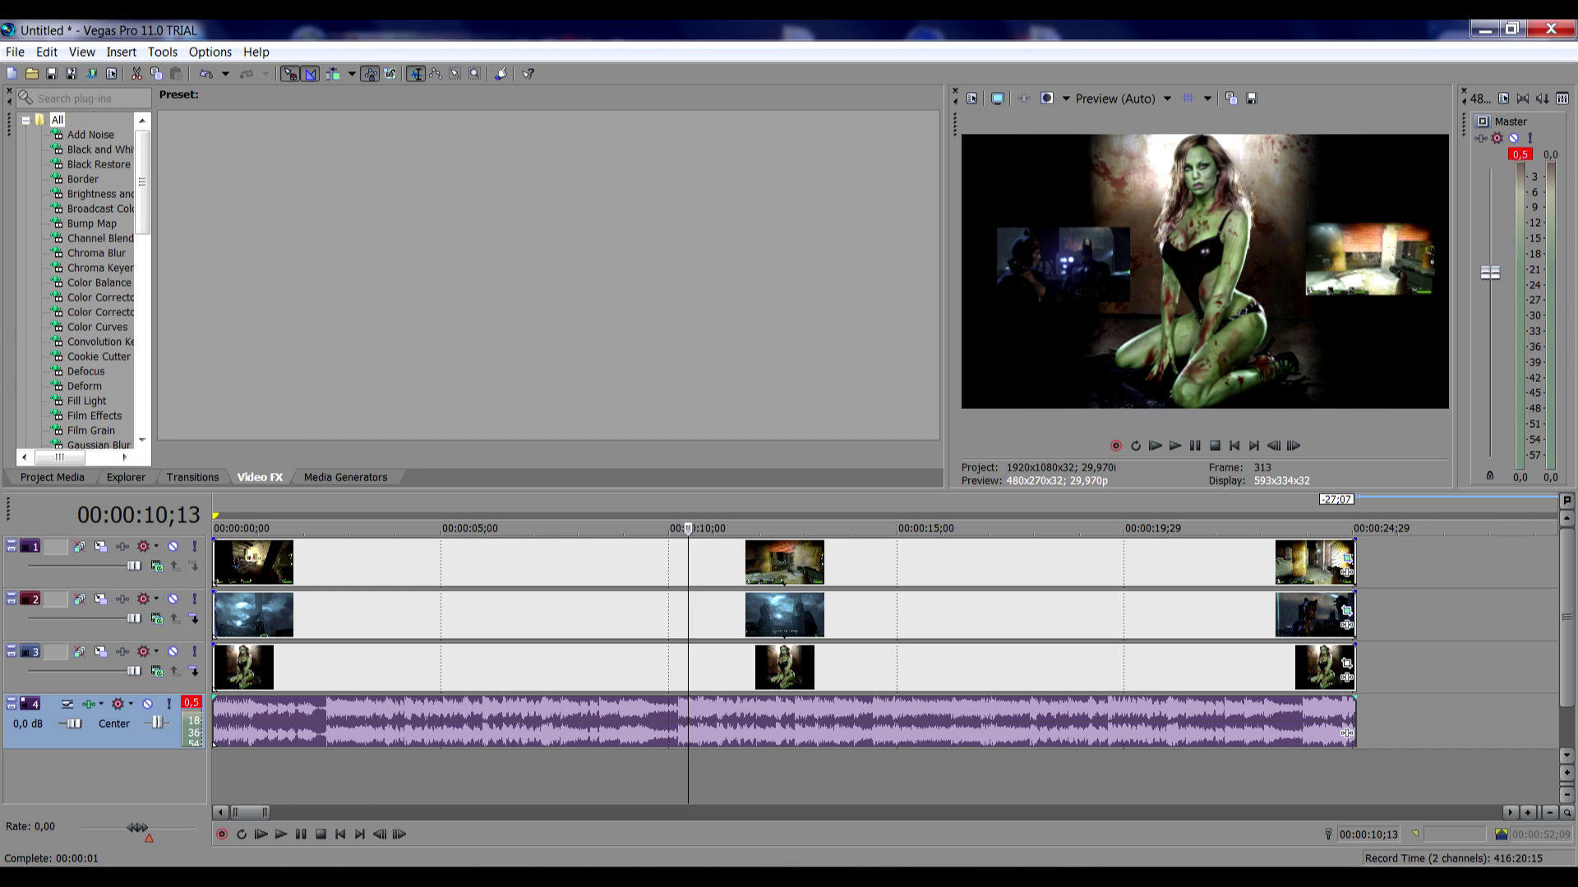
key("Page_Up")
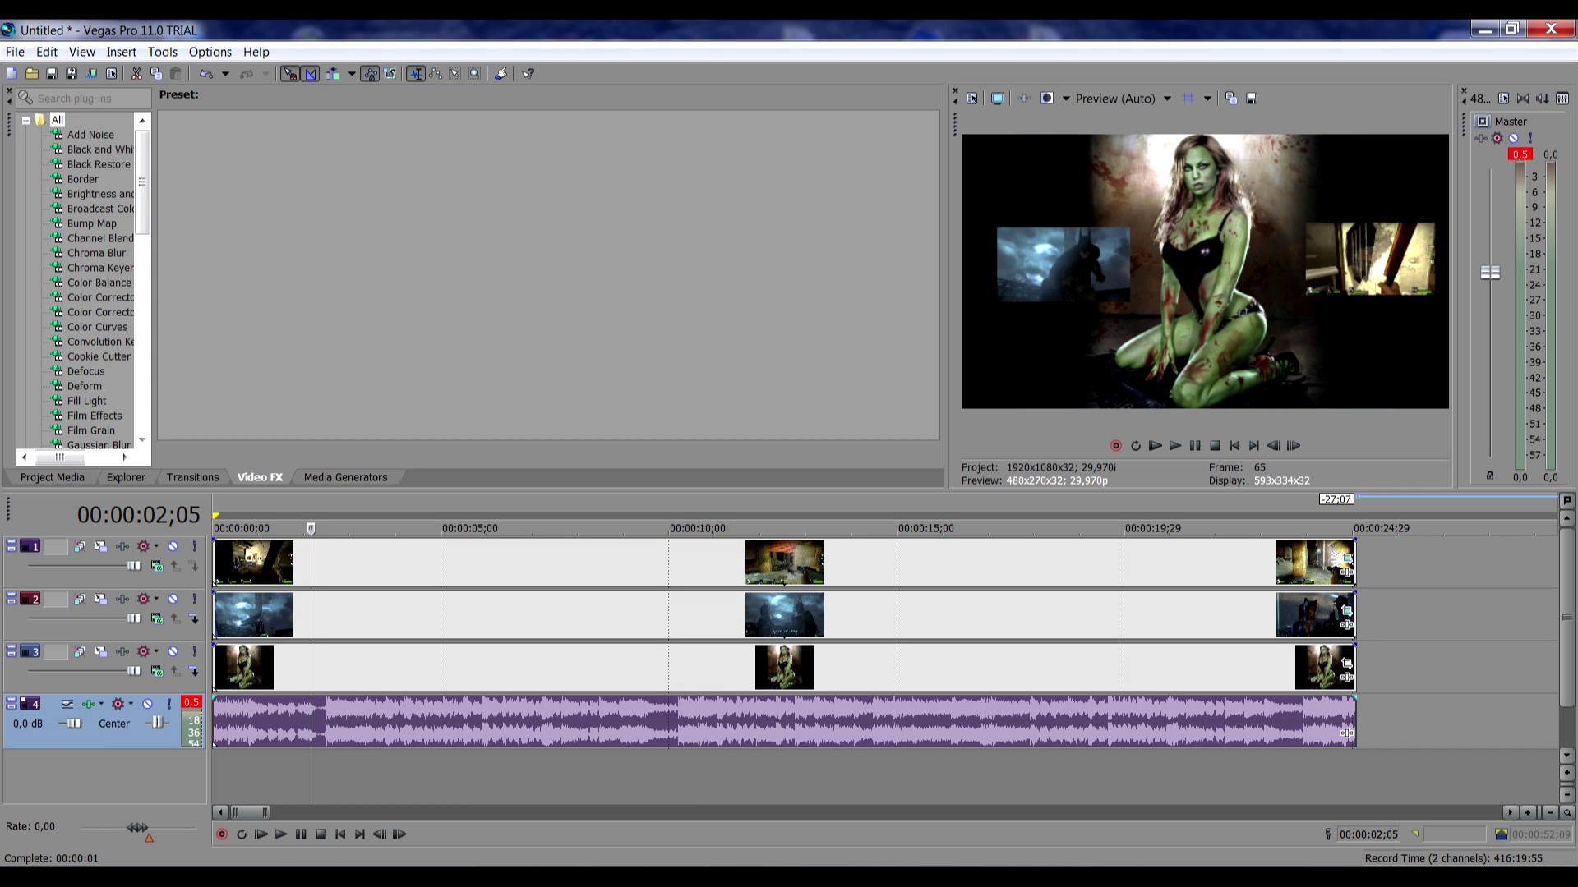
key("space")
Step: Cut the first 18 frames of the music and slide it to 00:00:00;00
key("j")
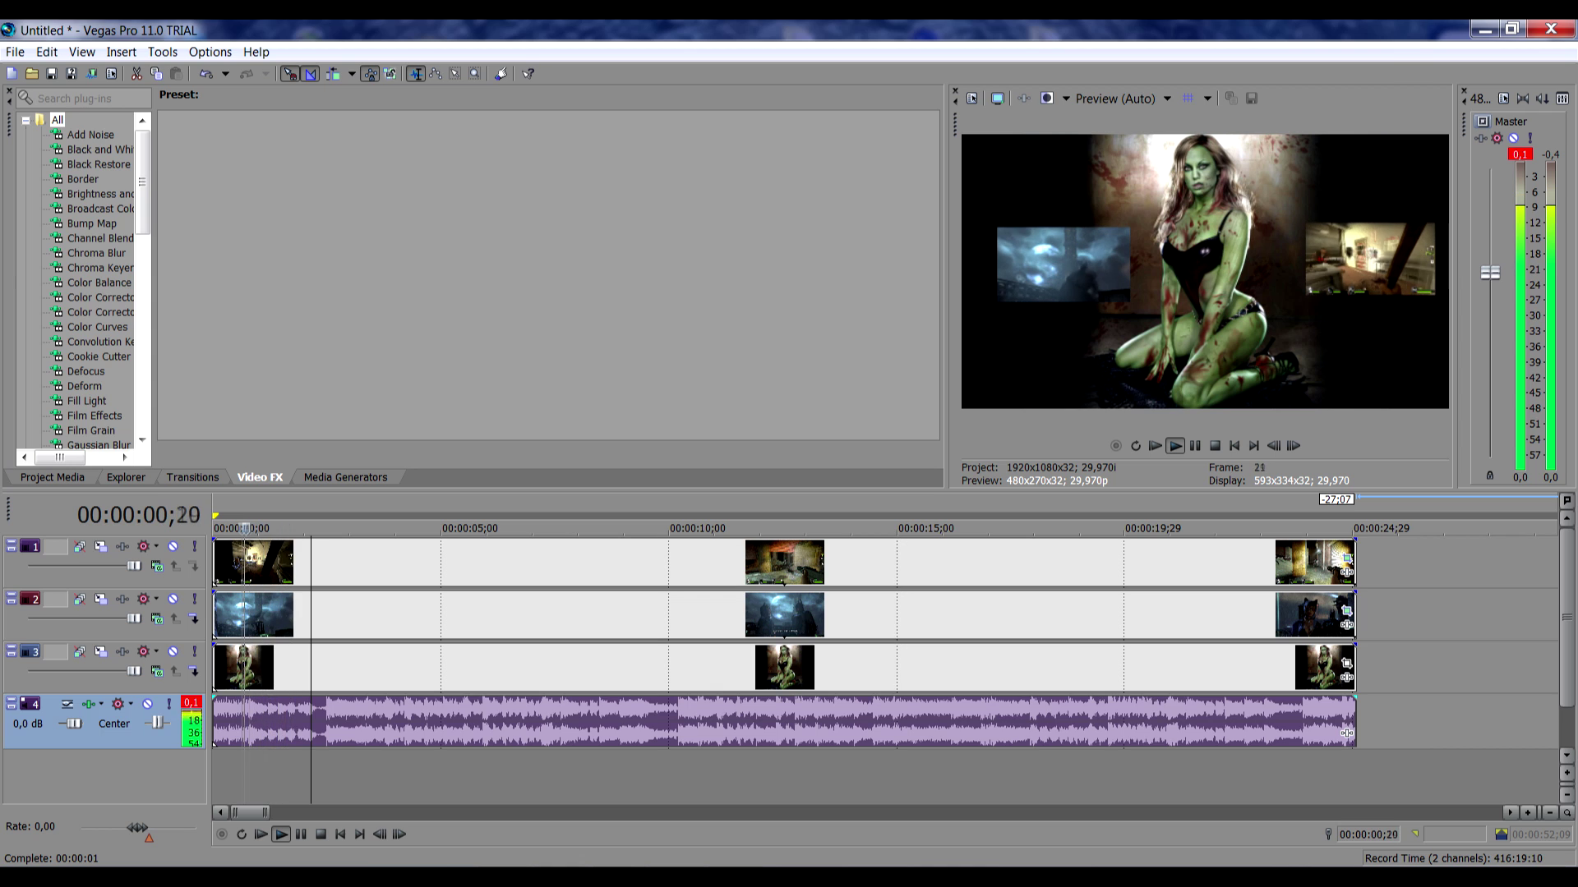
key("k")
key("shift+Home")
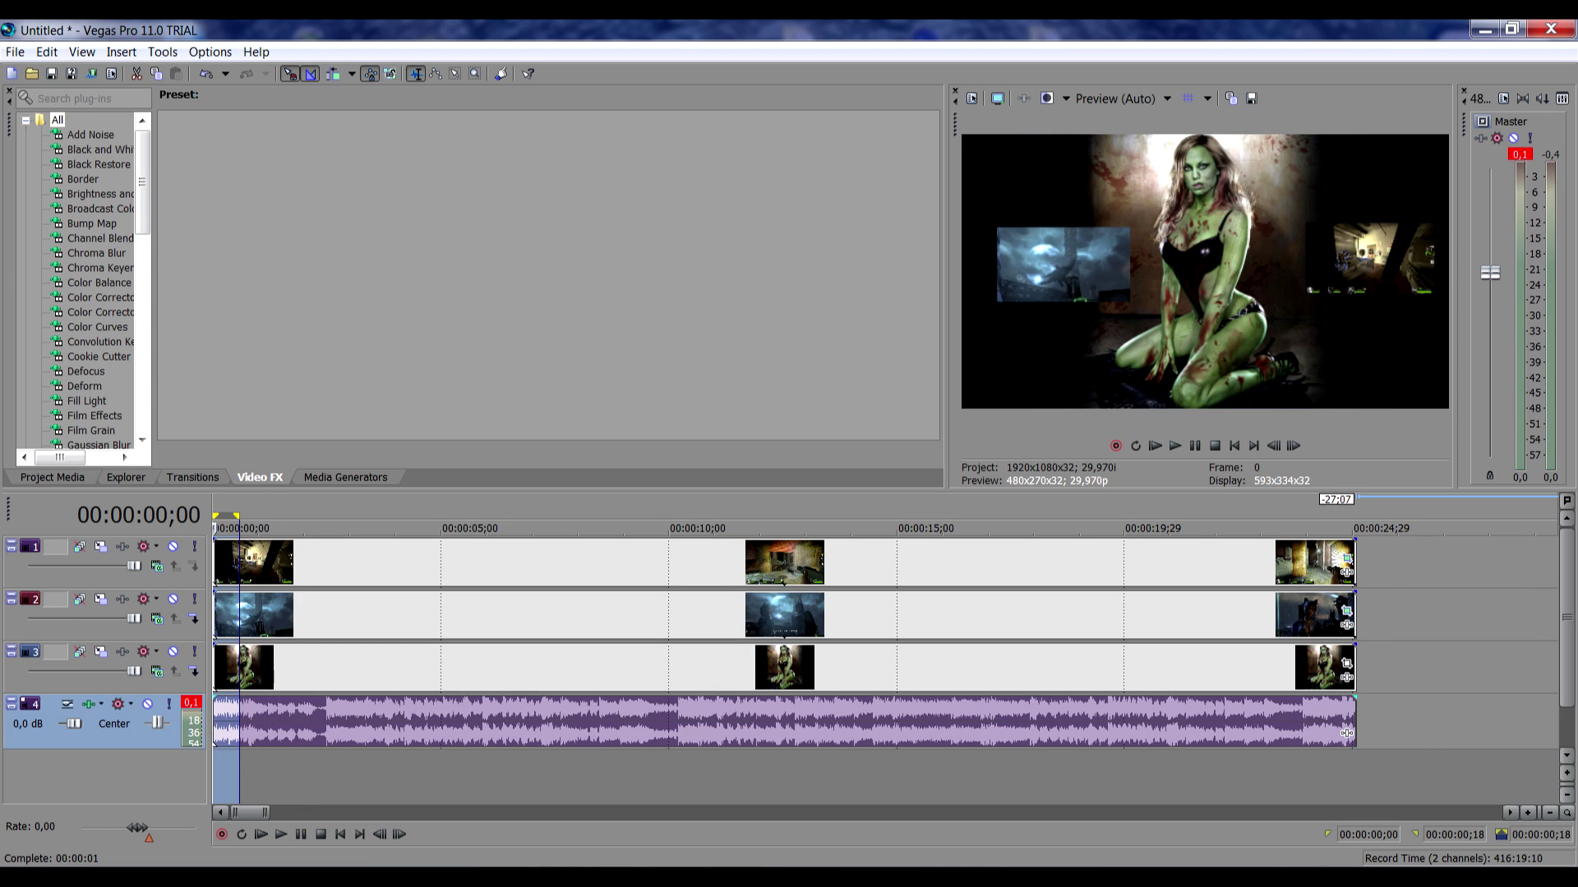
key("Delete")
left_click_drag(1346, 735, 1319, 734)
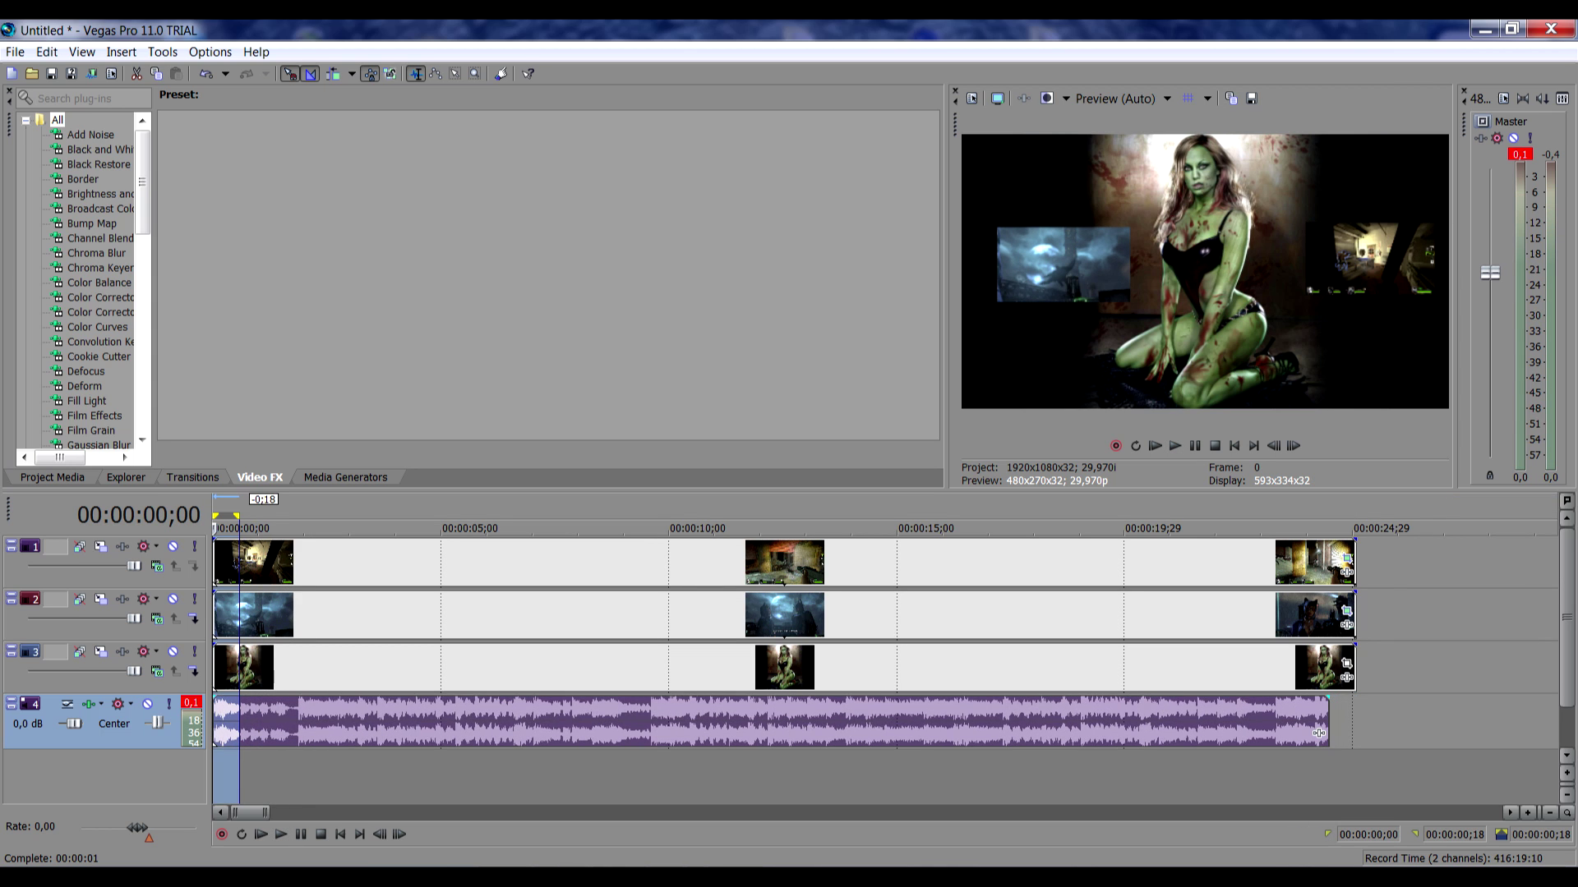
Step: Play the project from the beginning to check the trim
left_click(1155, 446)
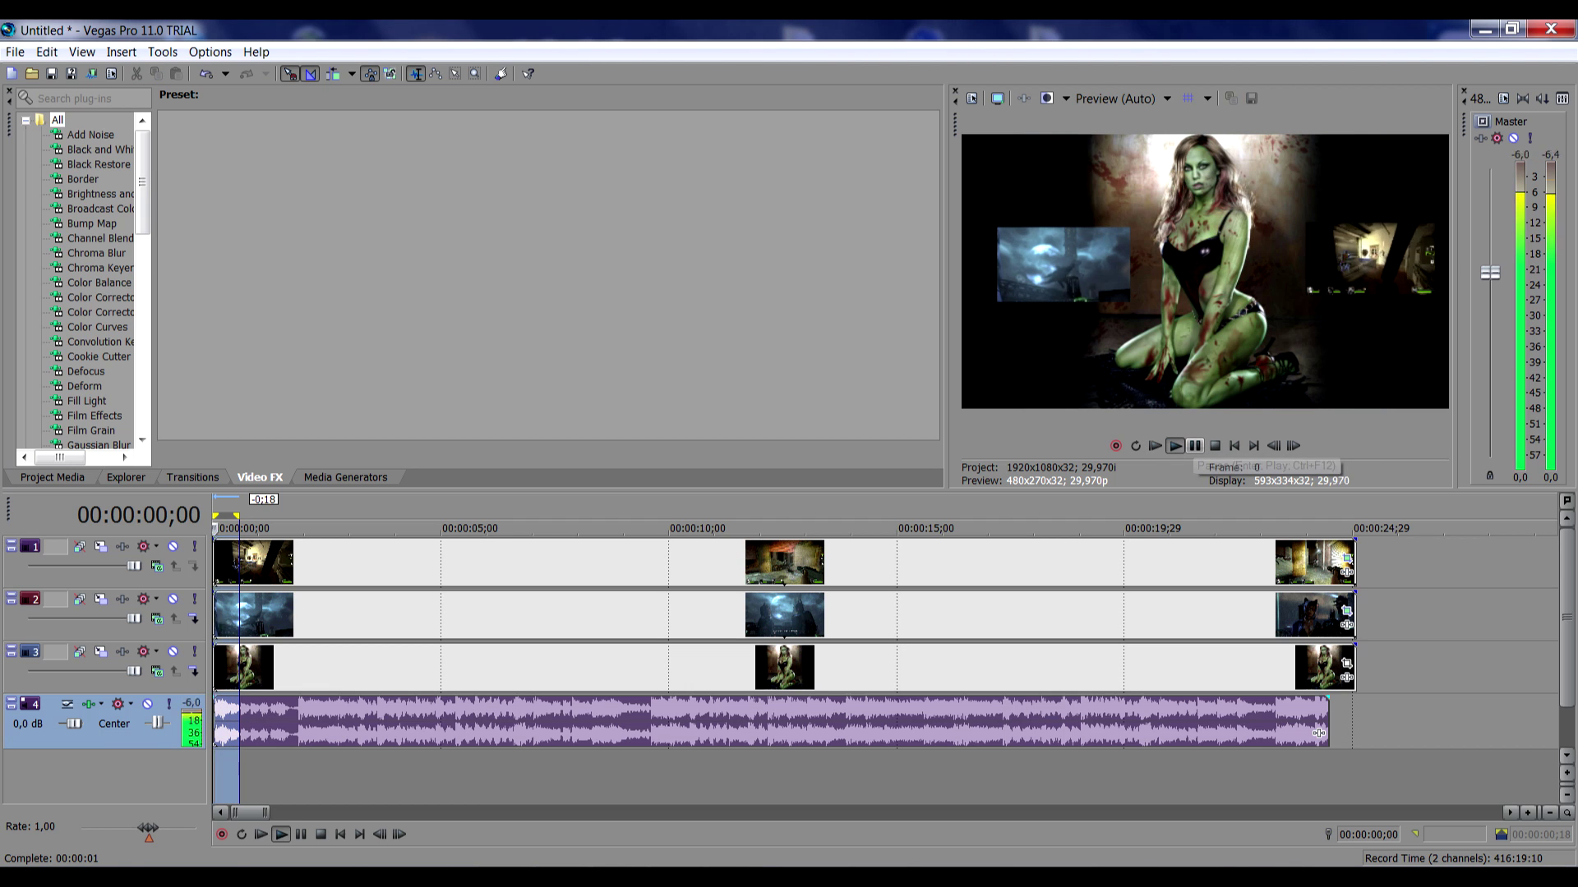
left_click(1194, 446)
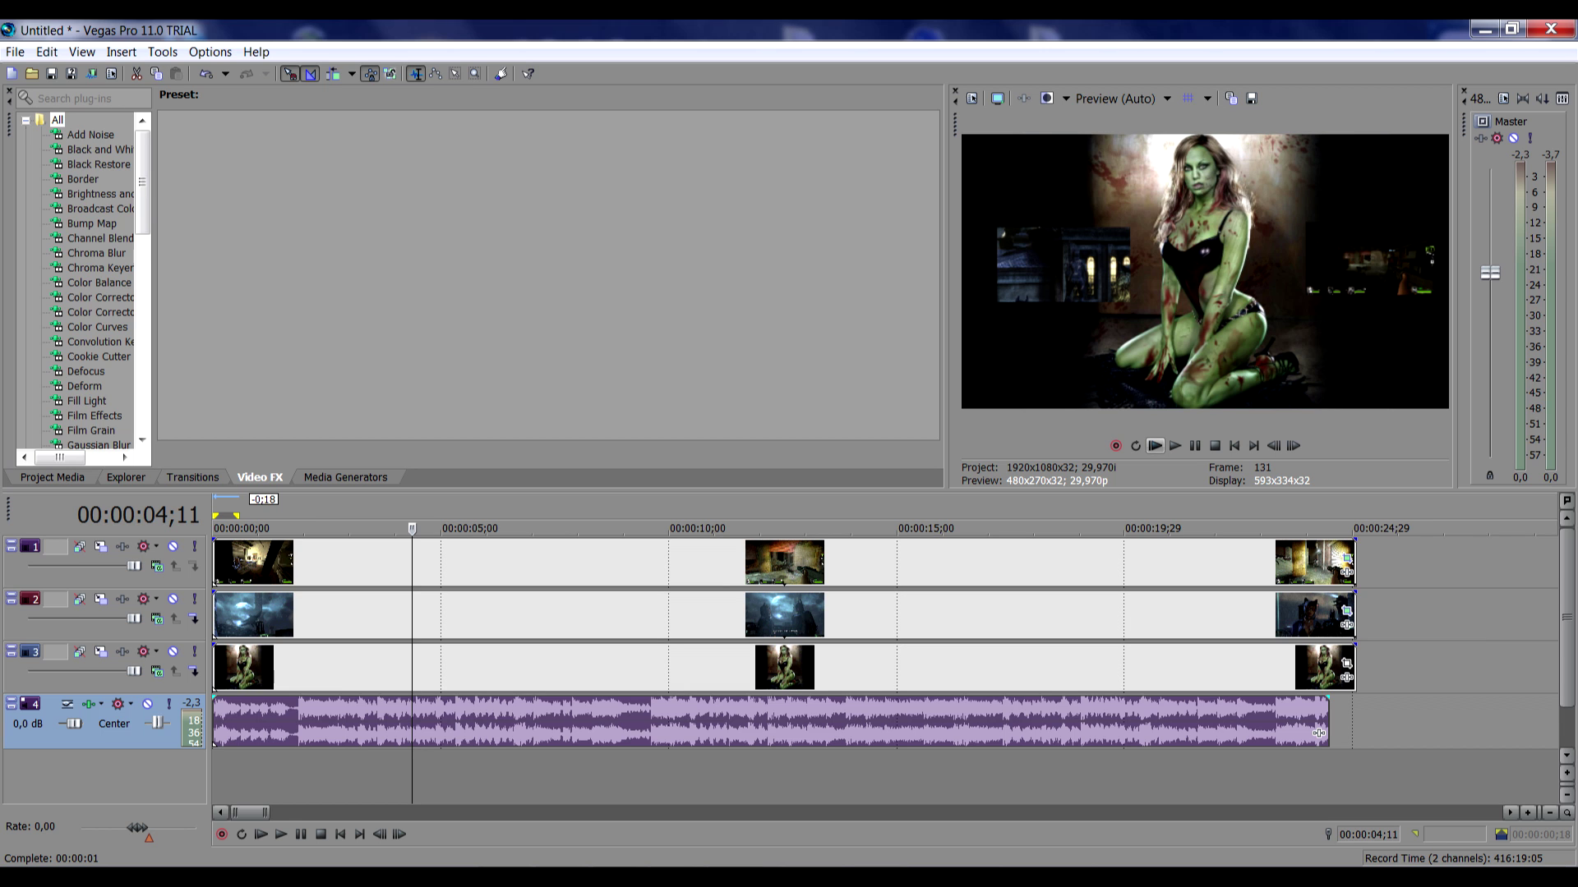
left_click(1155, 445)
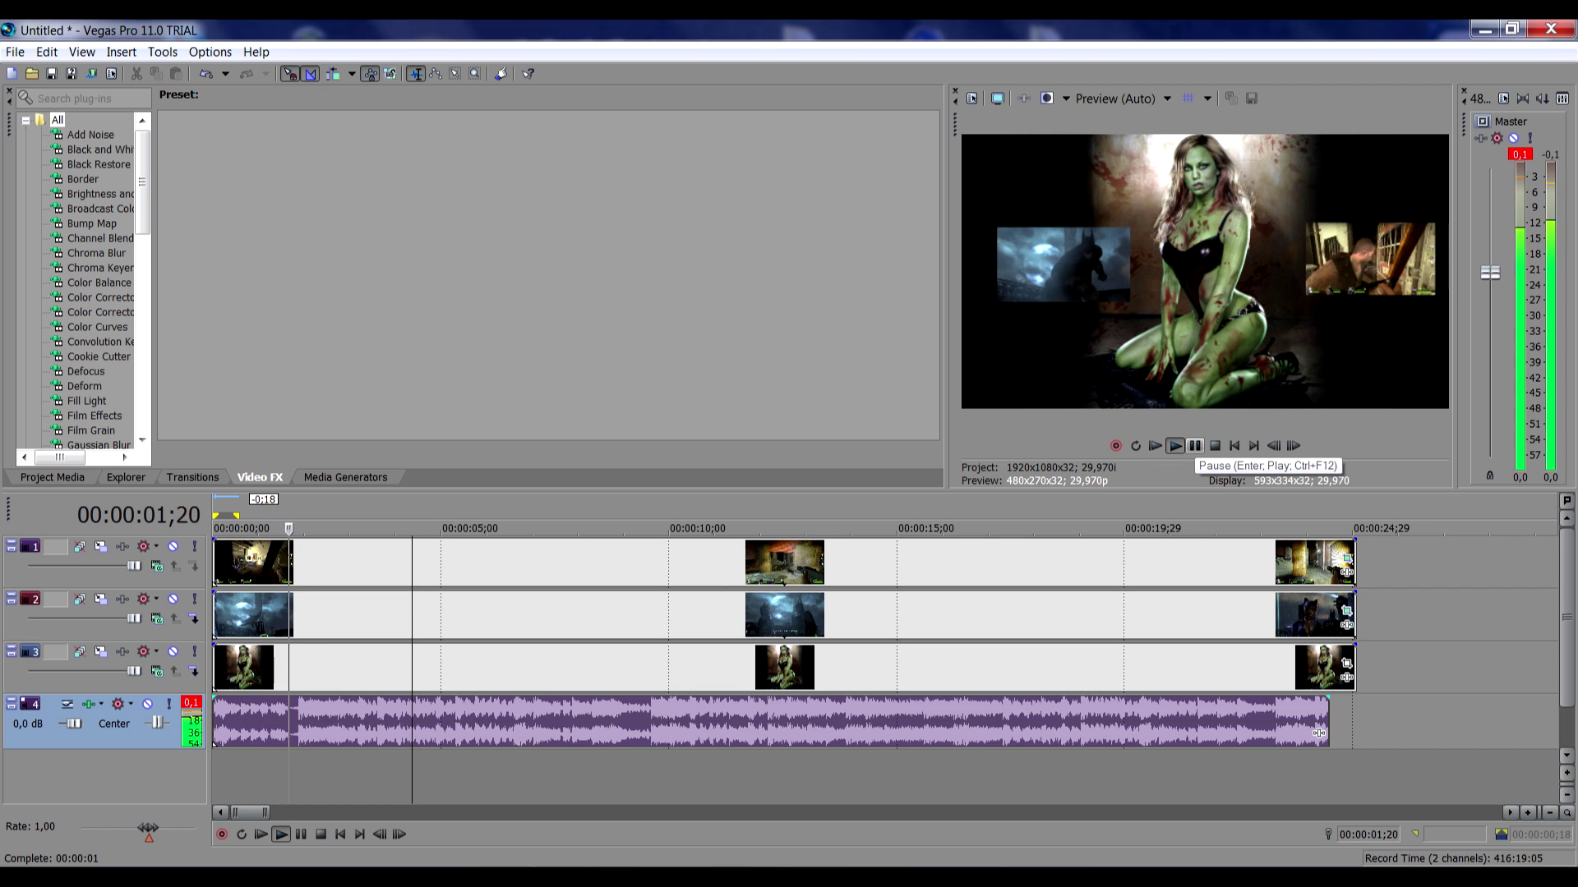
left_click(1195, 446)
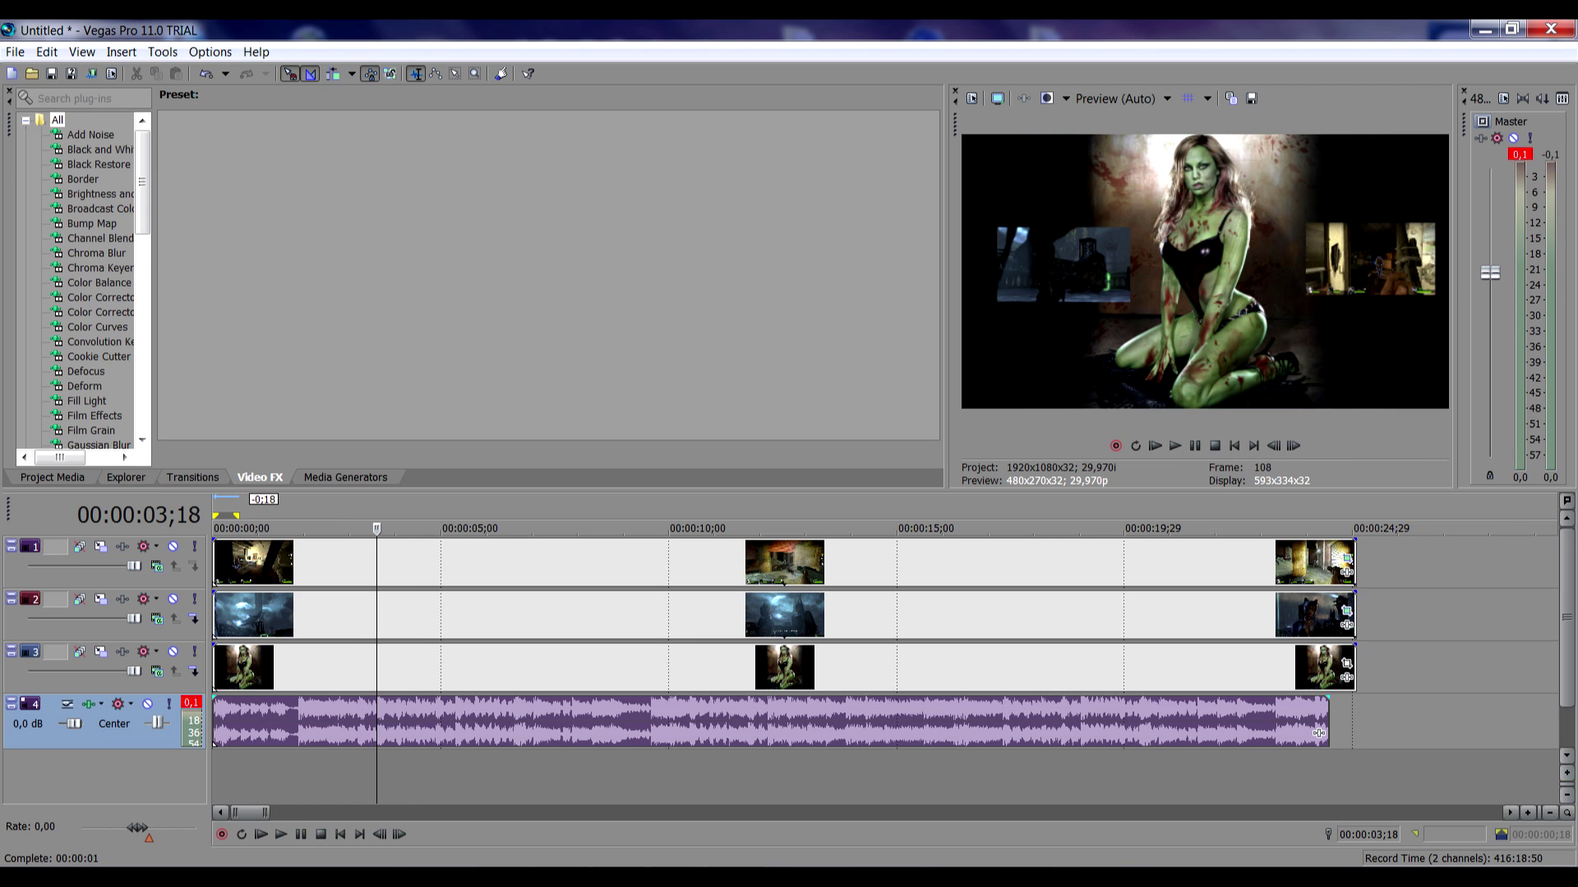
scroll(1317, 733, "down", 2)
scroll(862, 734, "down", 2)
scroll(483, 734, "down", 2)
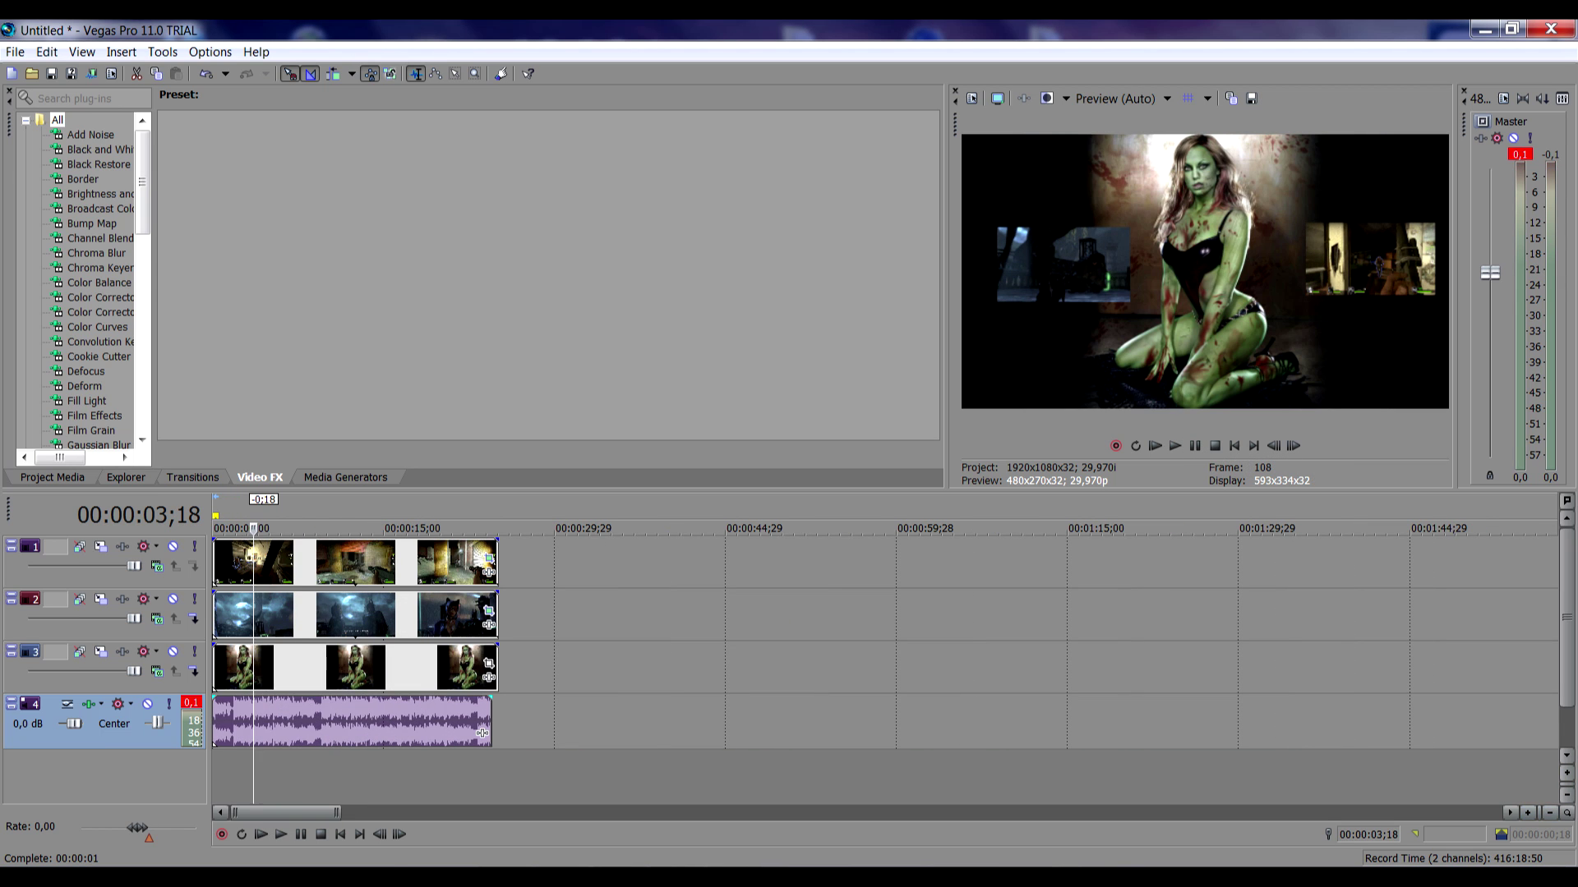
Step: Insert a new empty video track above the gameplay and zombie tracks, playhead at start
right_click(352, 563)
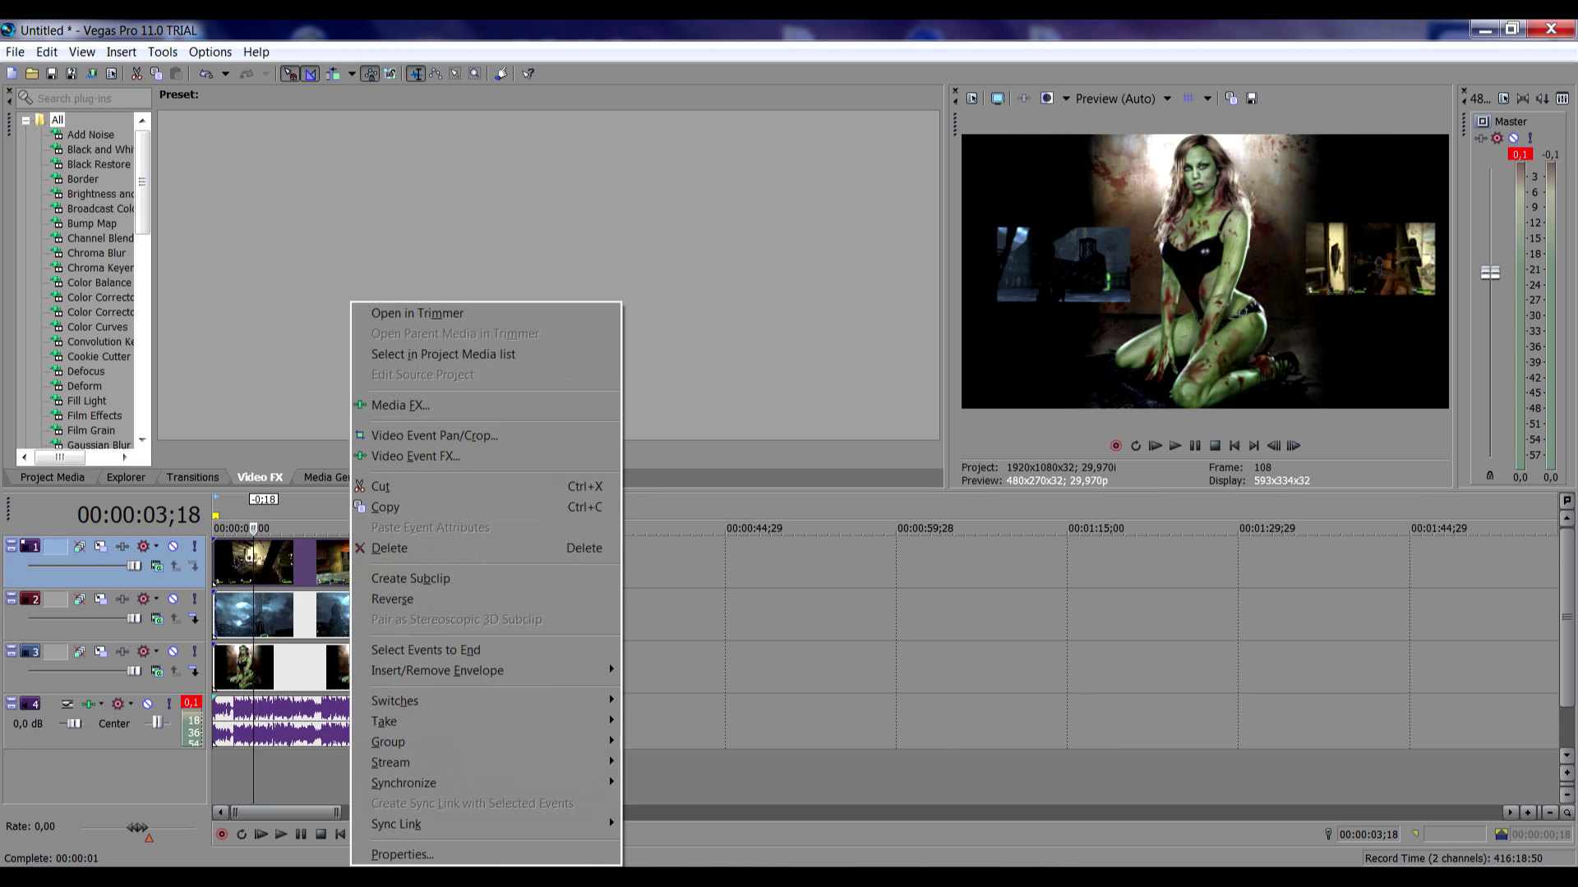
left_click(644, 528)
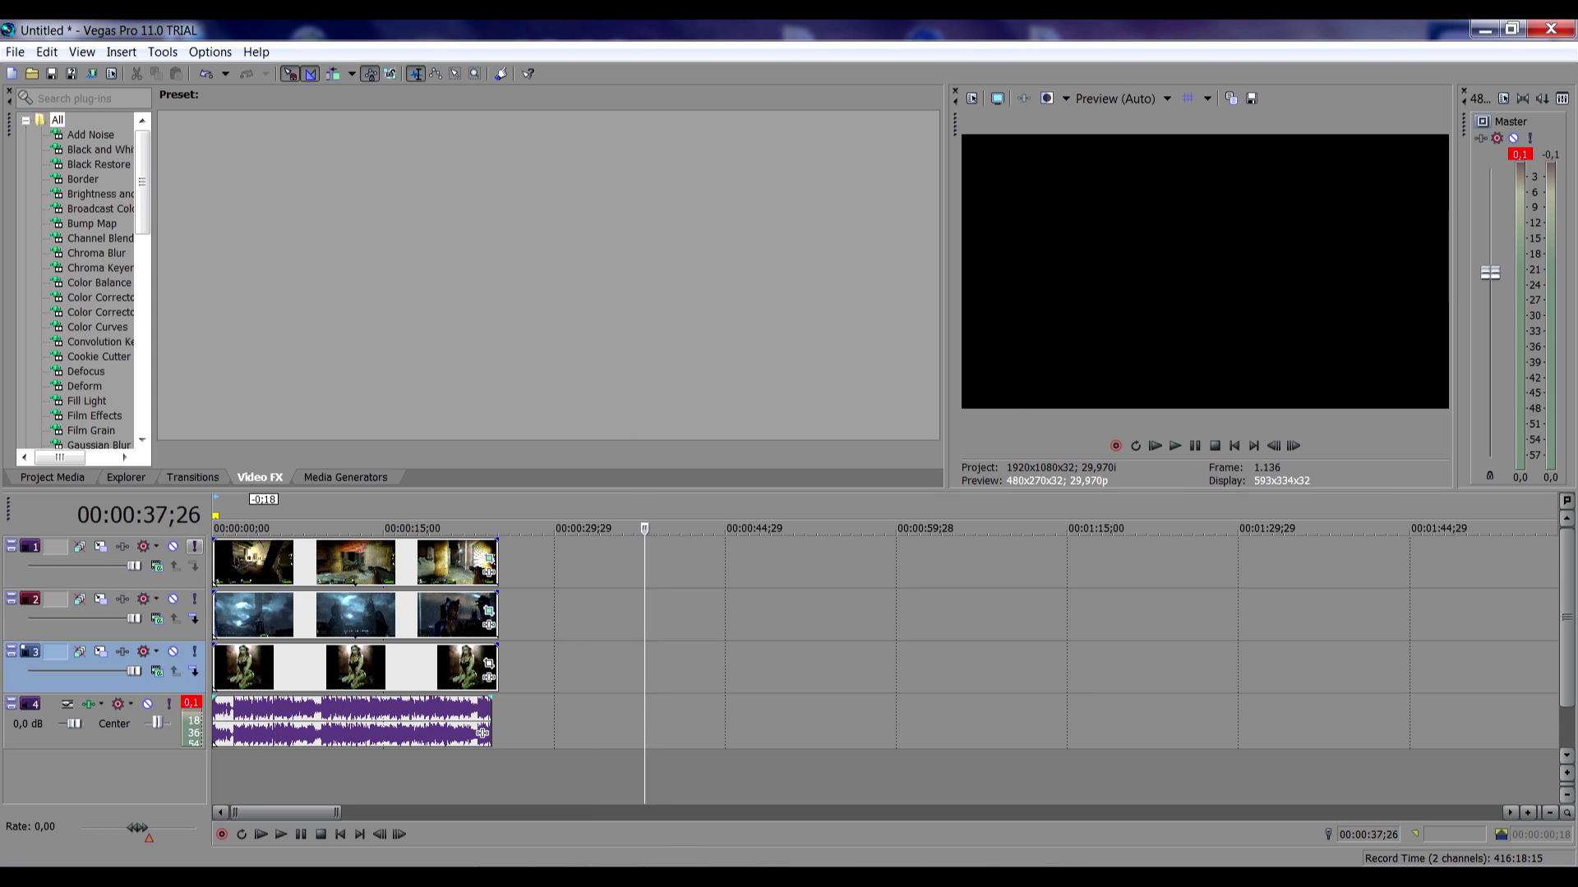
key("ctrl+shift+q")
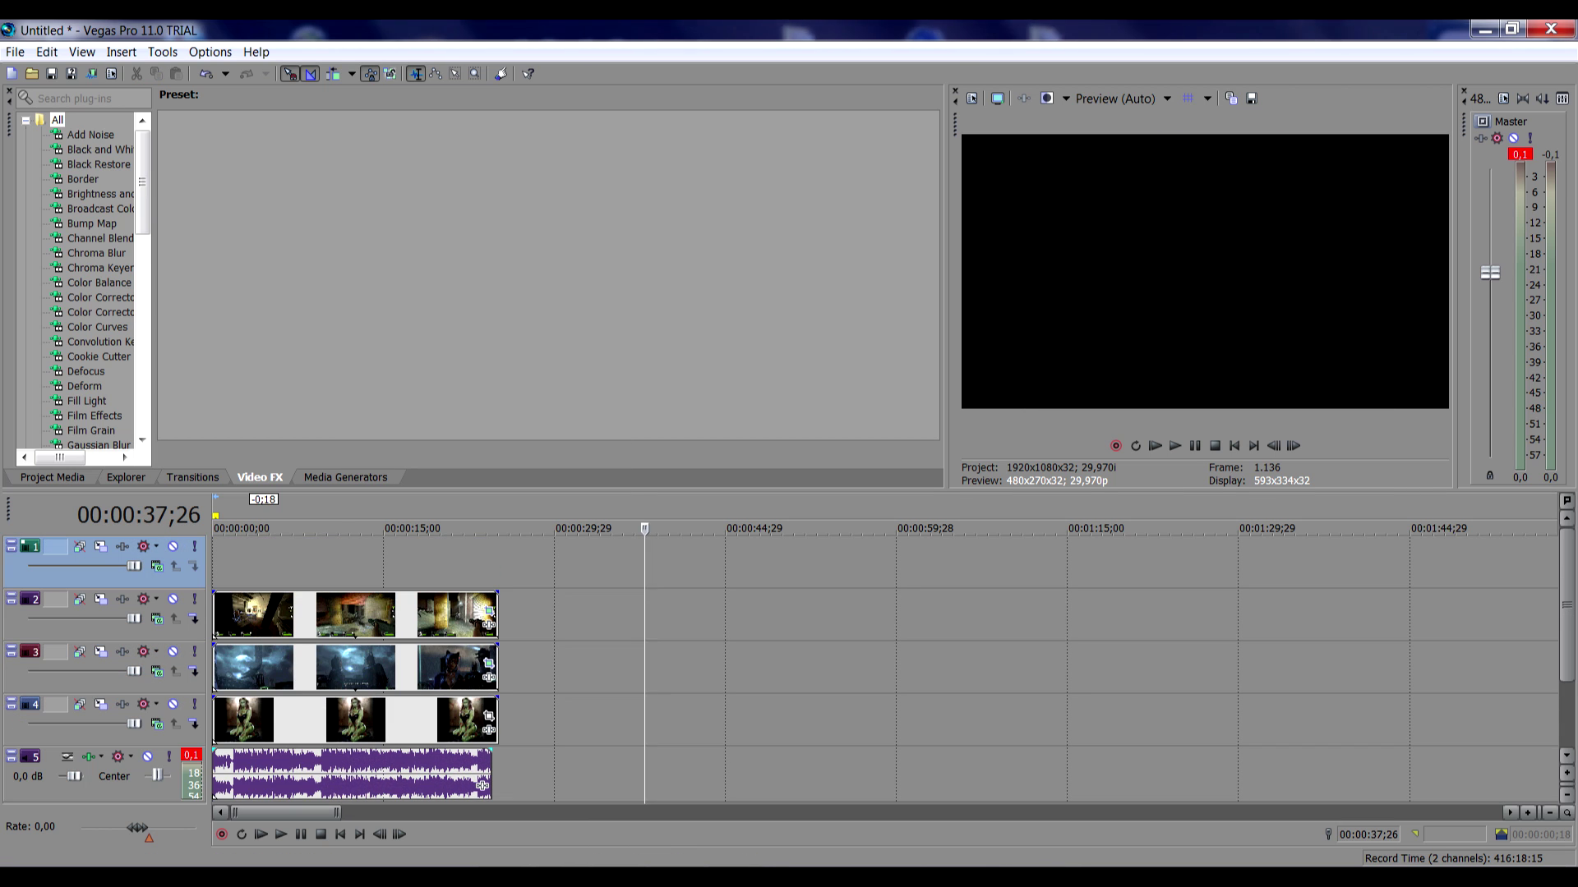
left_click(237, 528)
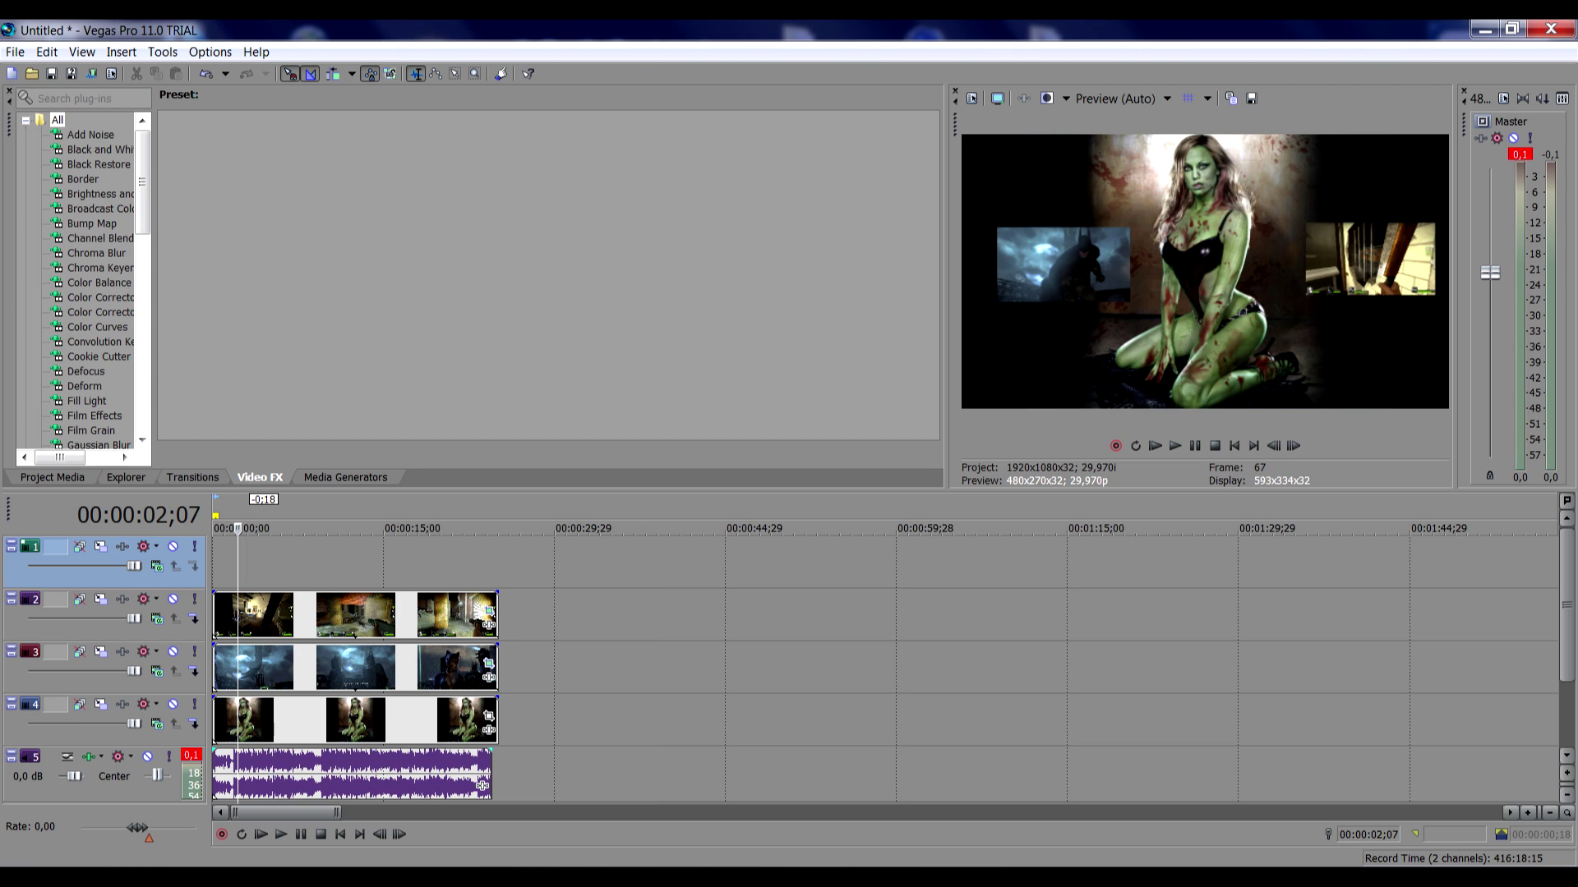
key("Home")
Step: Insert a text media event on the new track and replace the sample text with 'Subscribe for more'
right_click(259, 561)
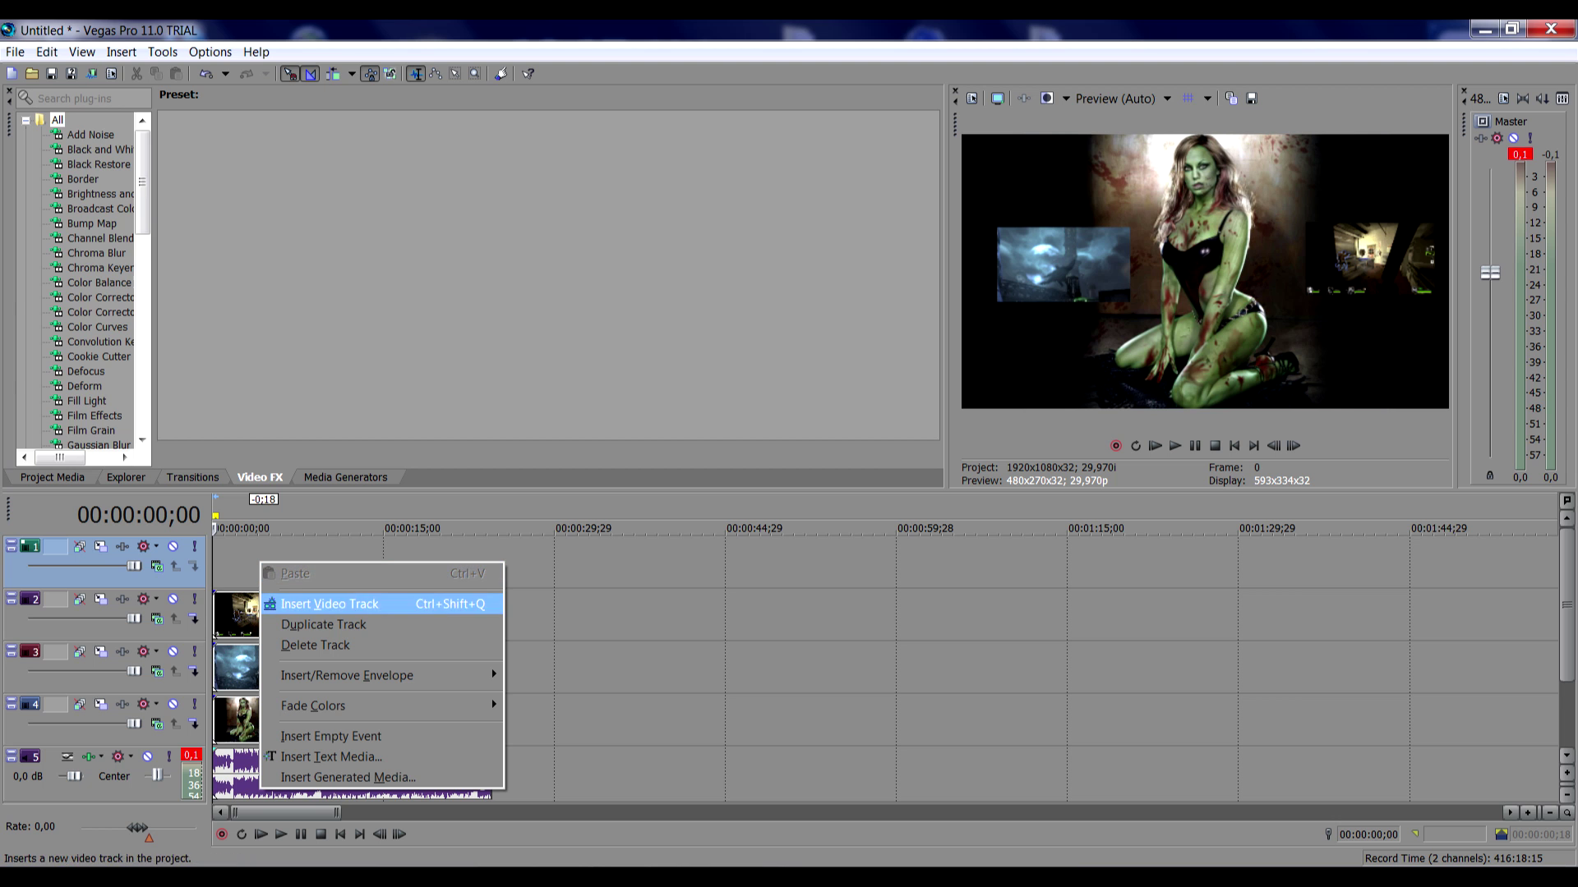
left_click(330, 757)
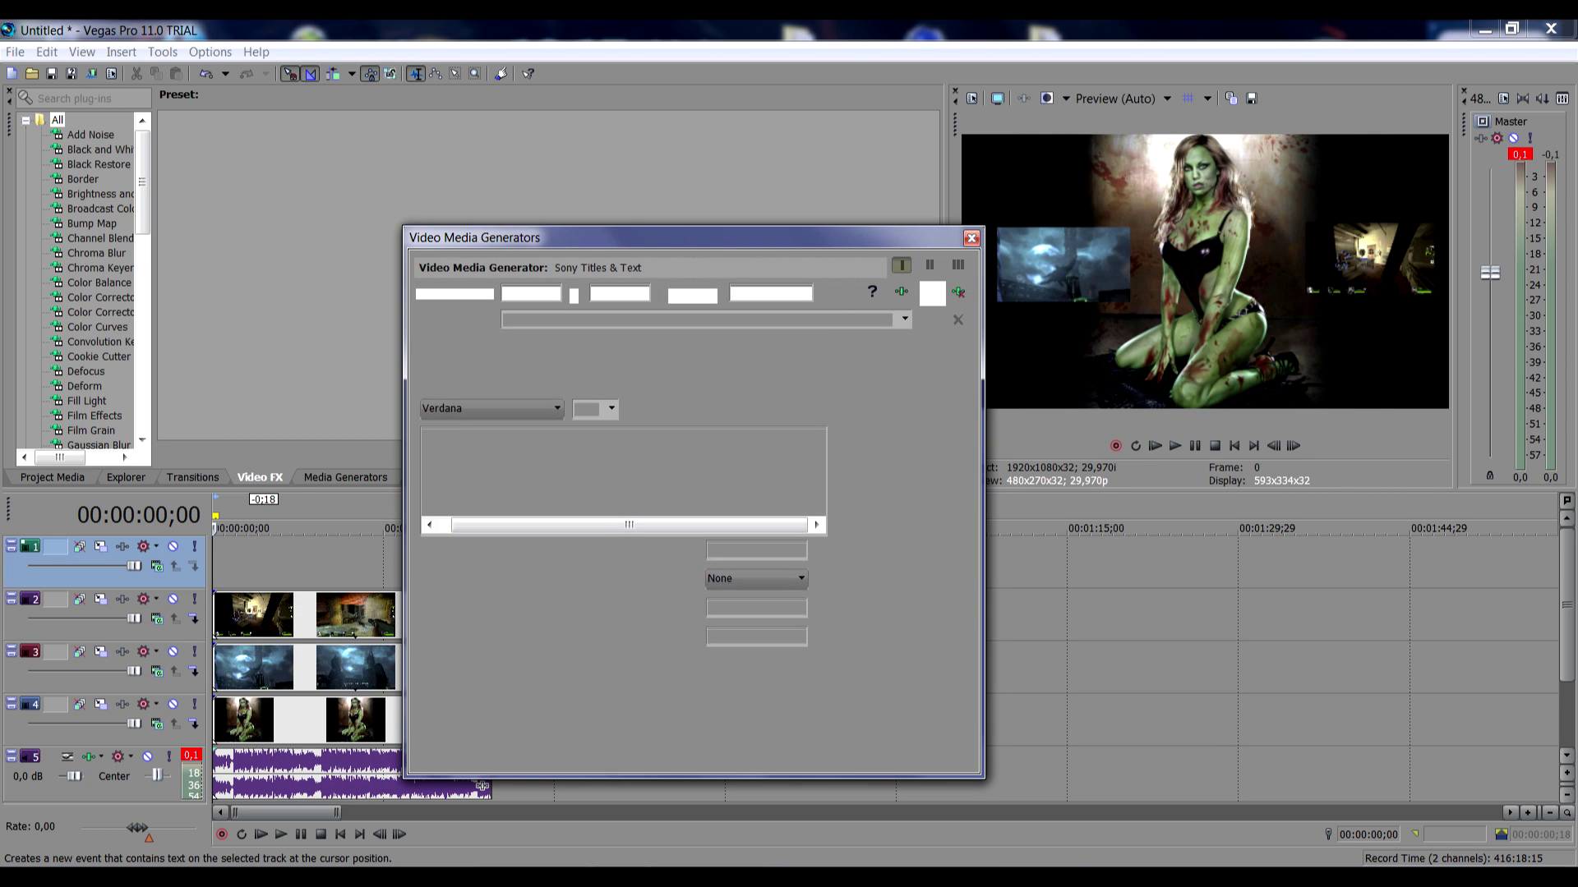
key("BackSpace")
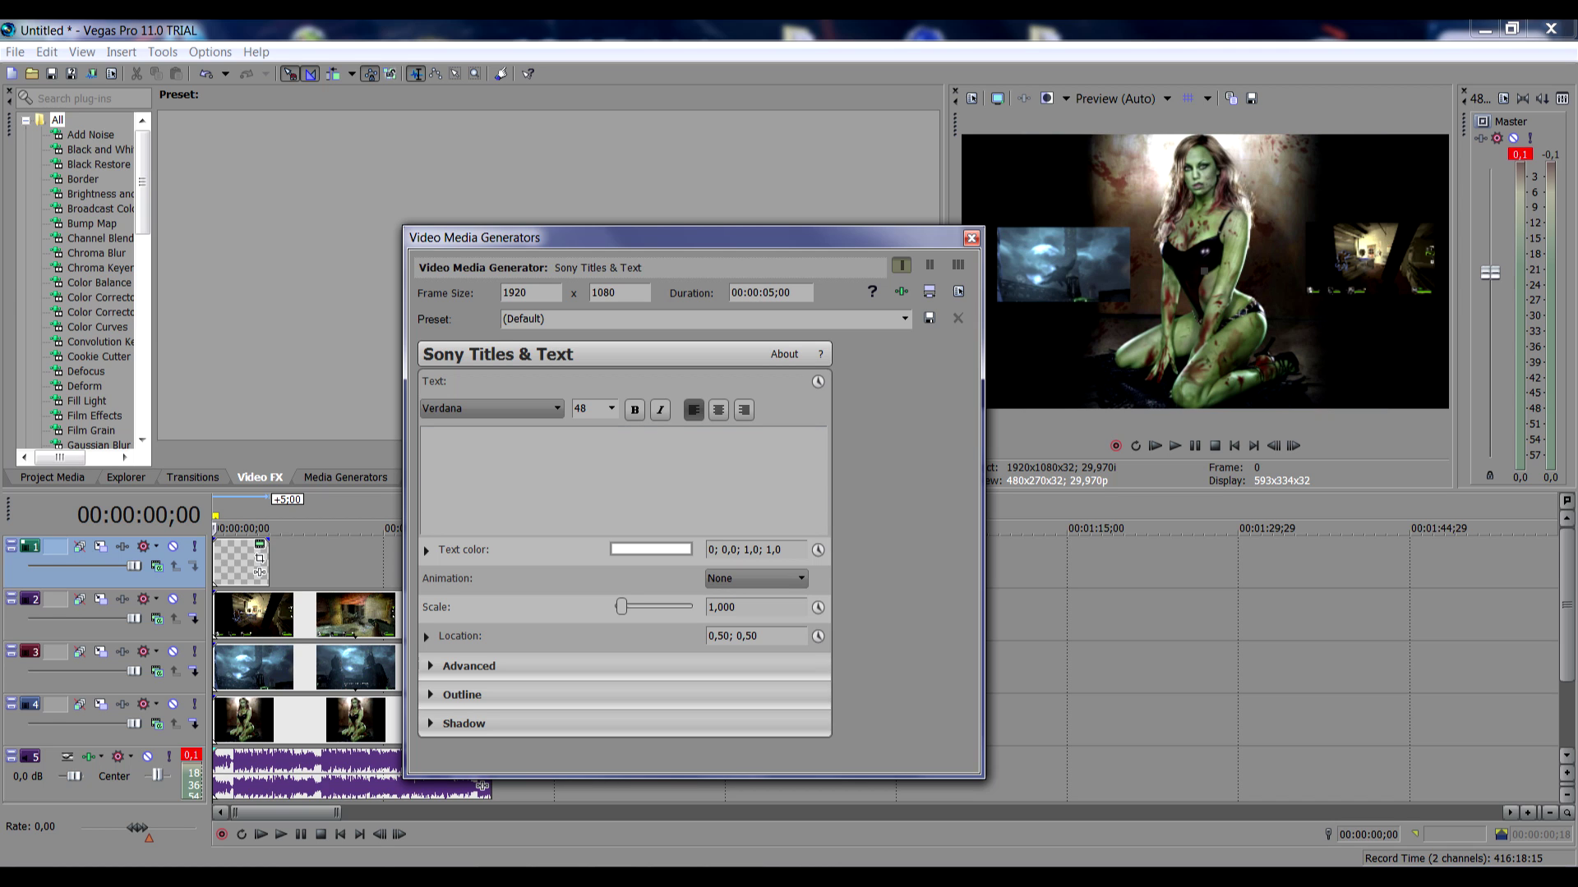
type("Su")
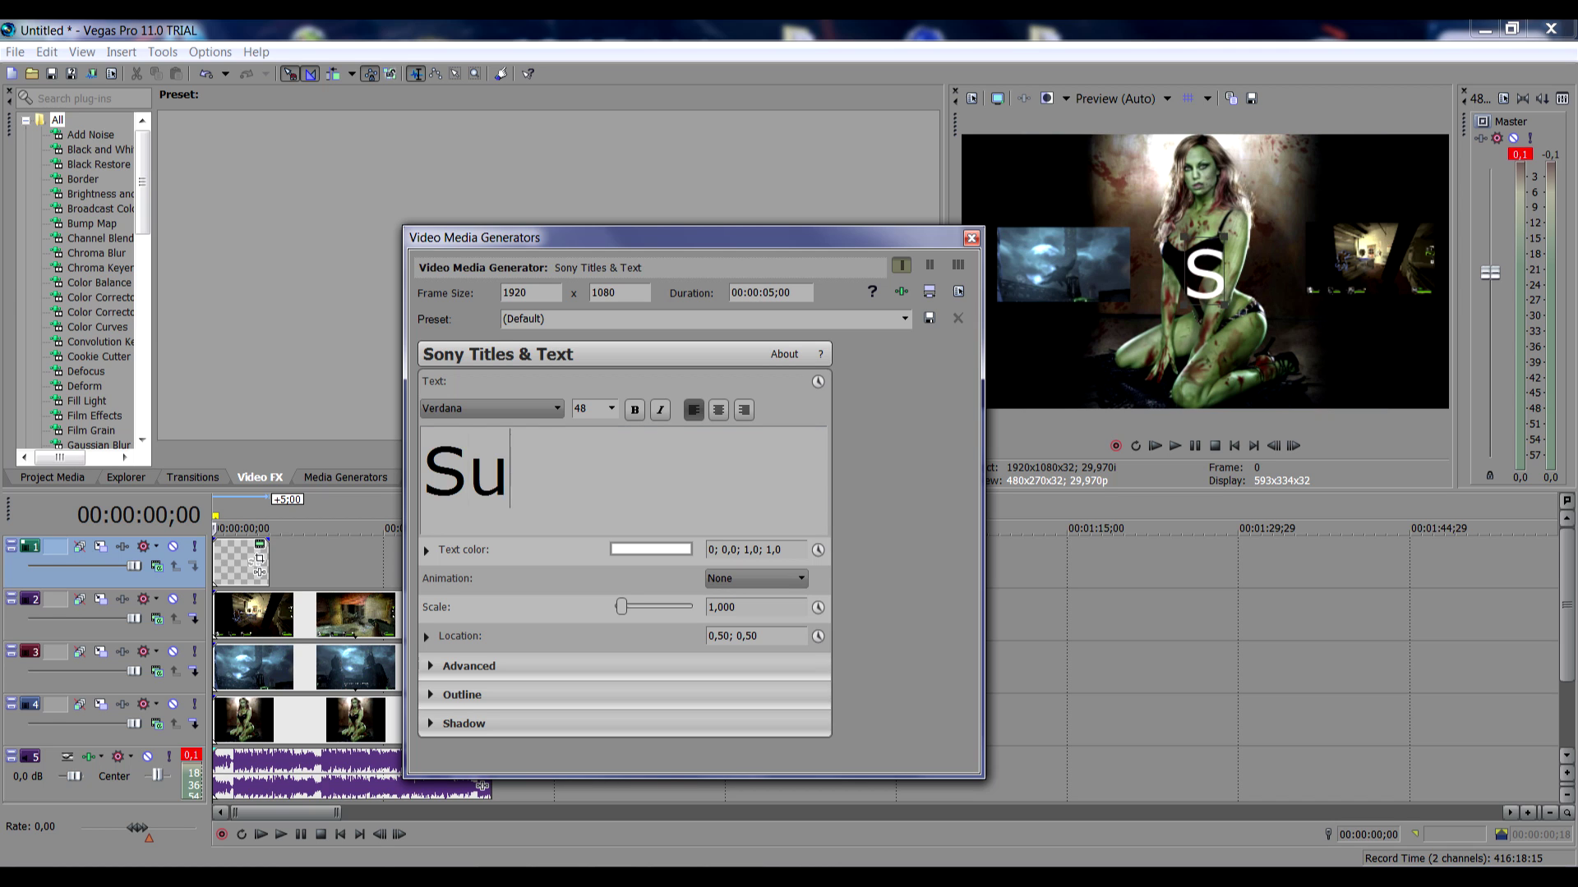
type("bscri")
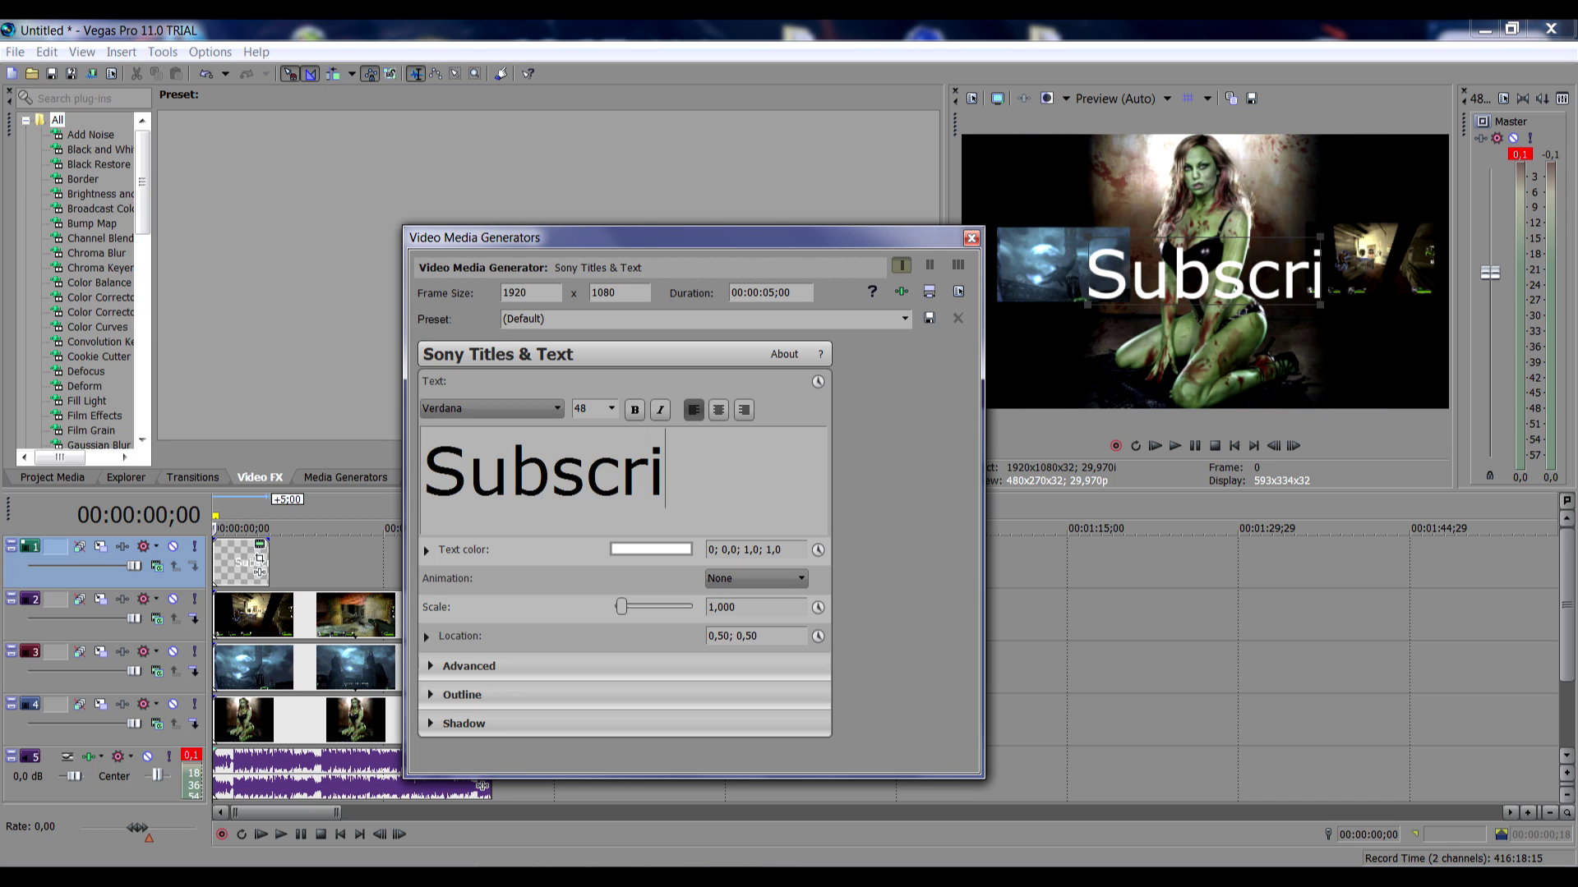
type("be")
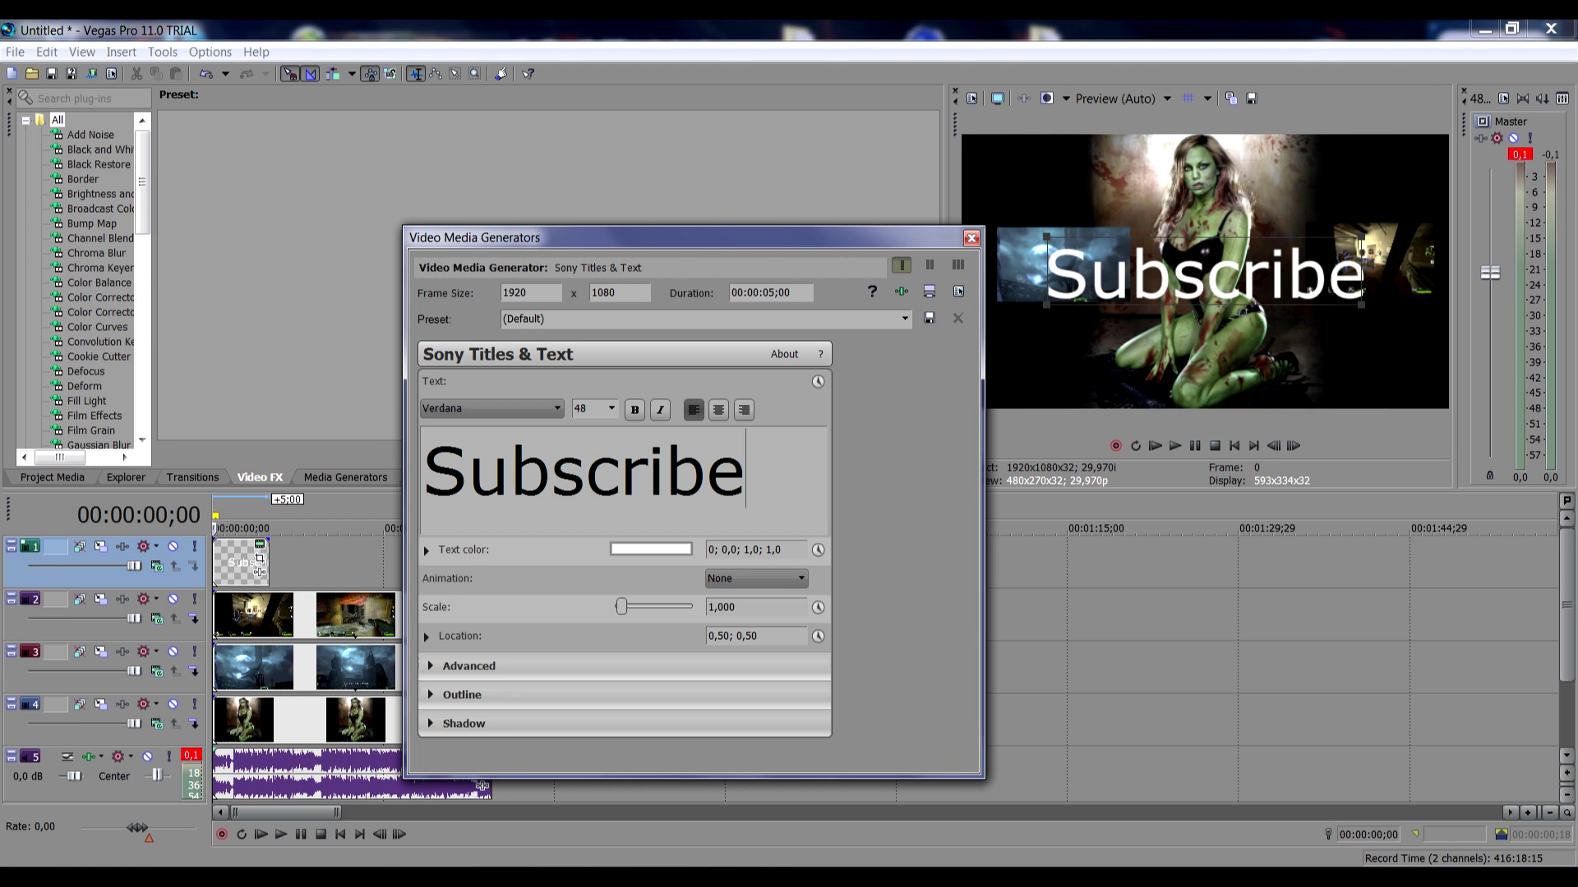
type(" f")
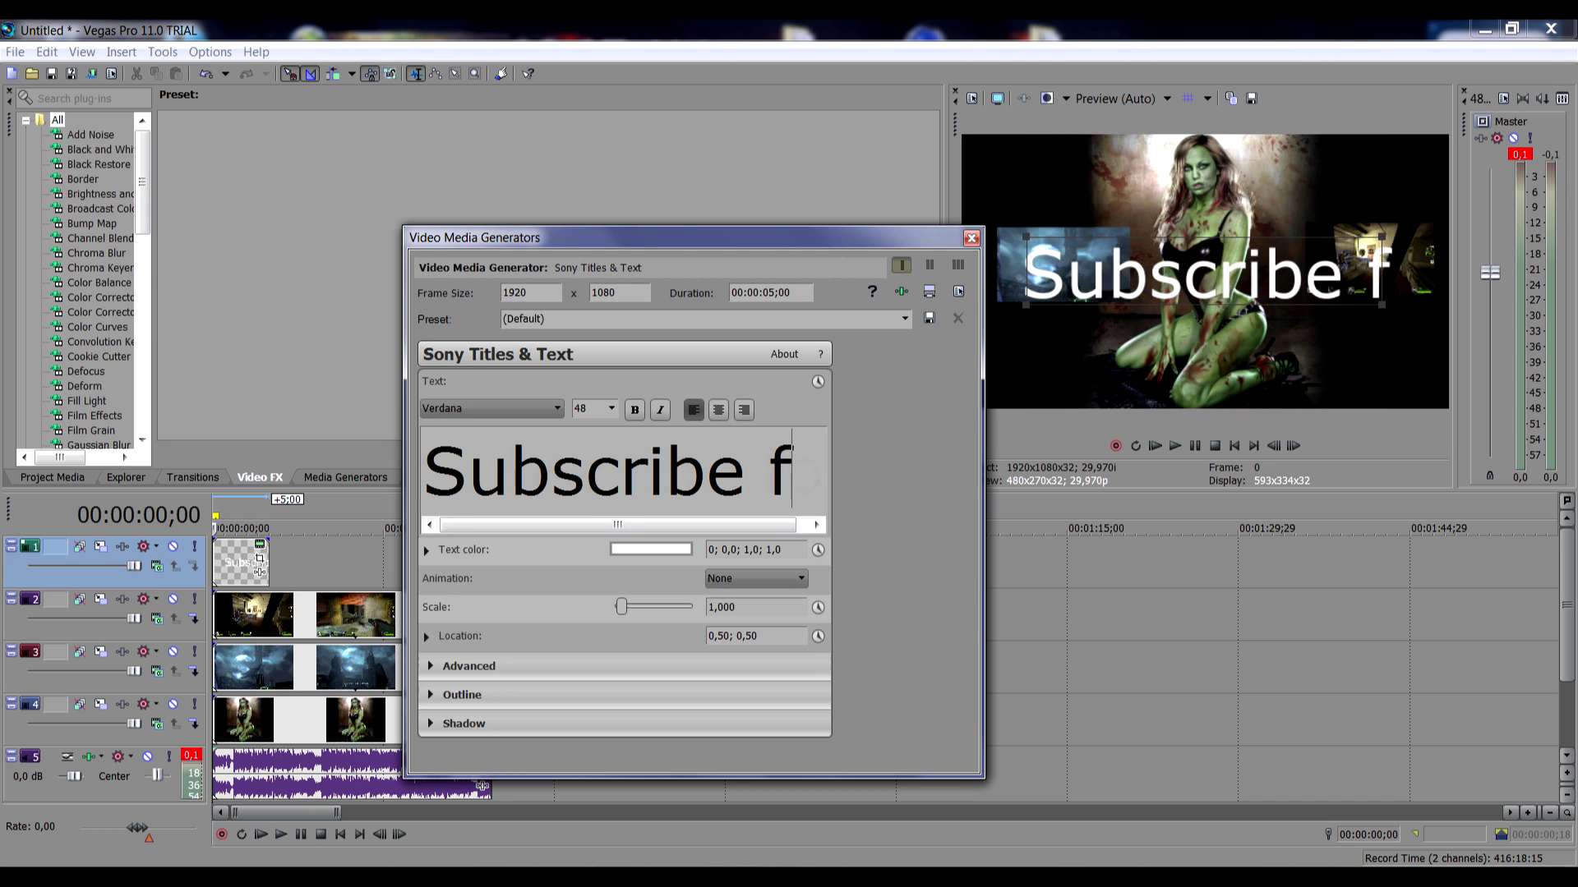
type("or more")
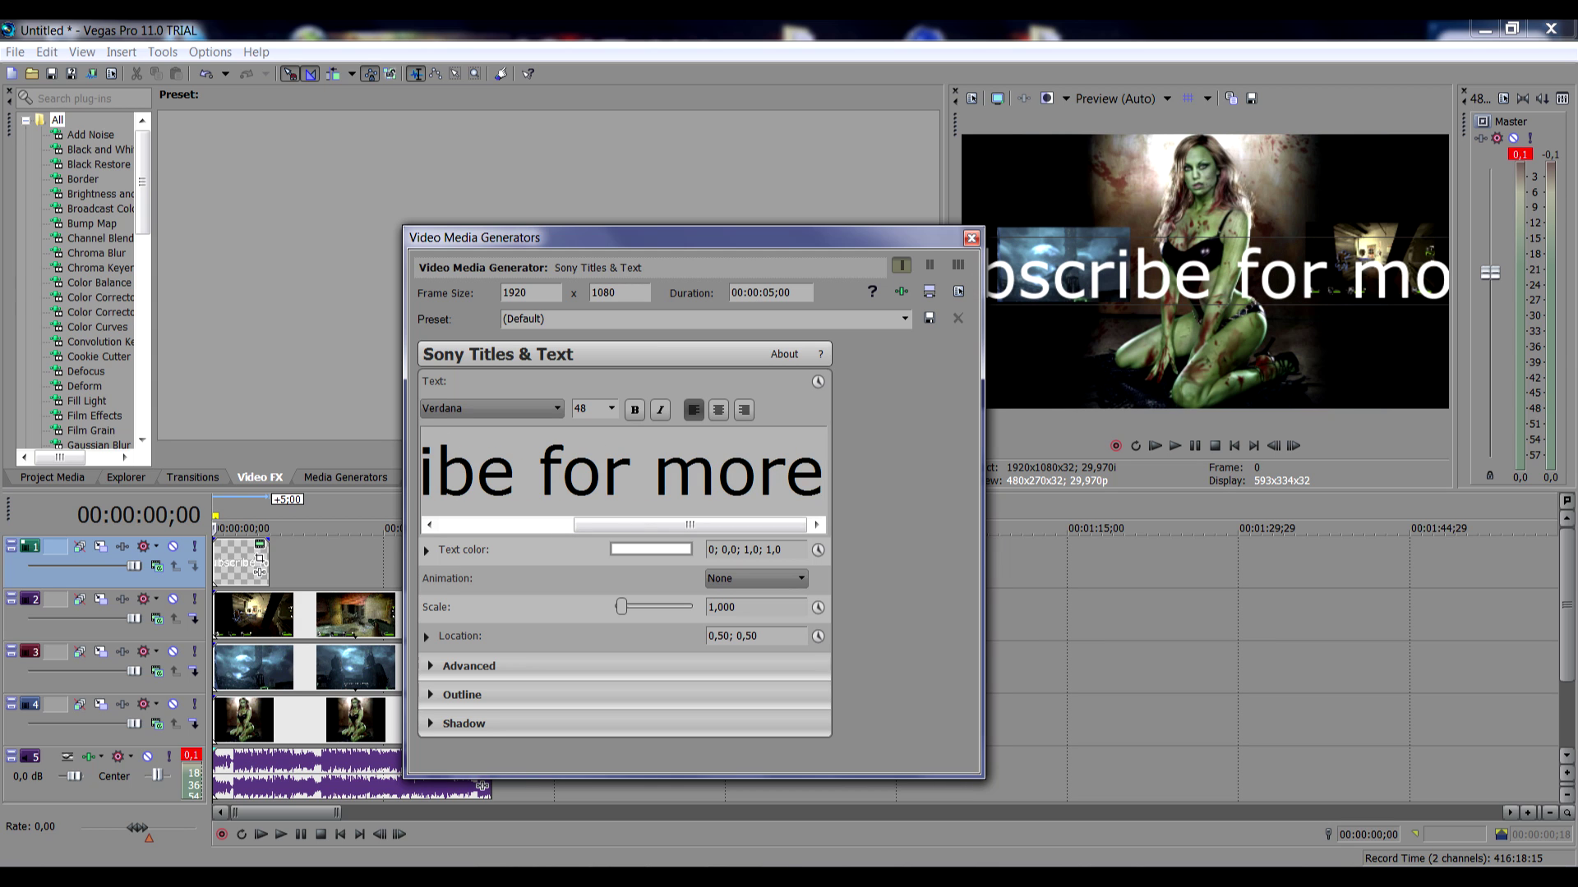
Step: Set the 'Subscribe for more' text font to BankGothic Md BT
left_click(491, 408)
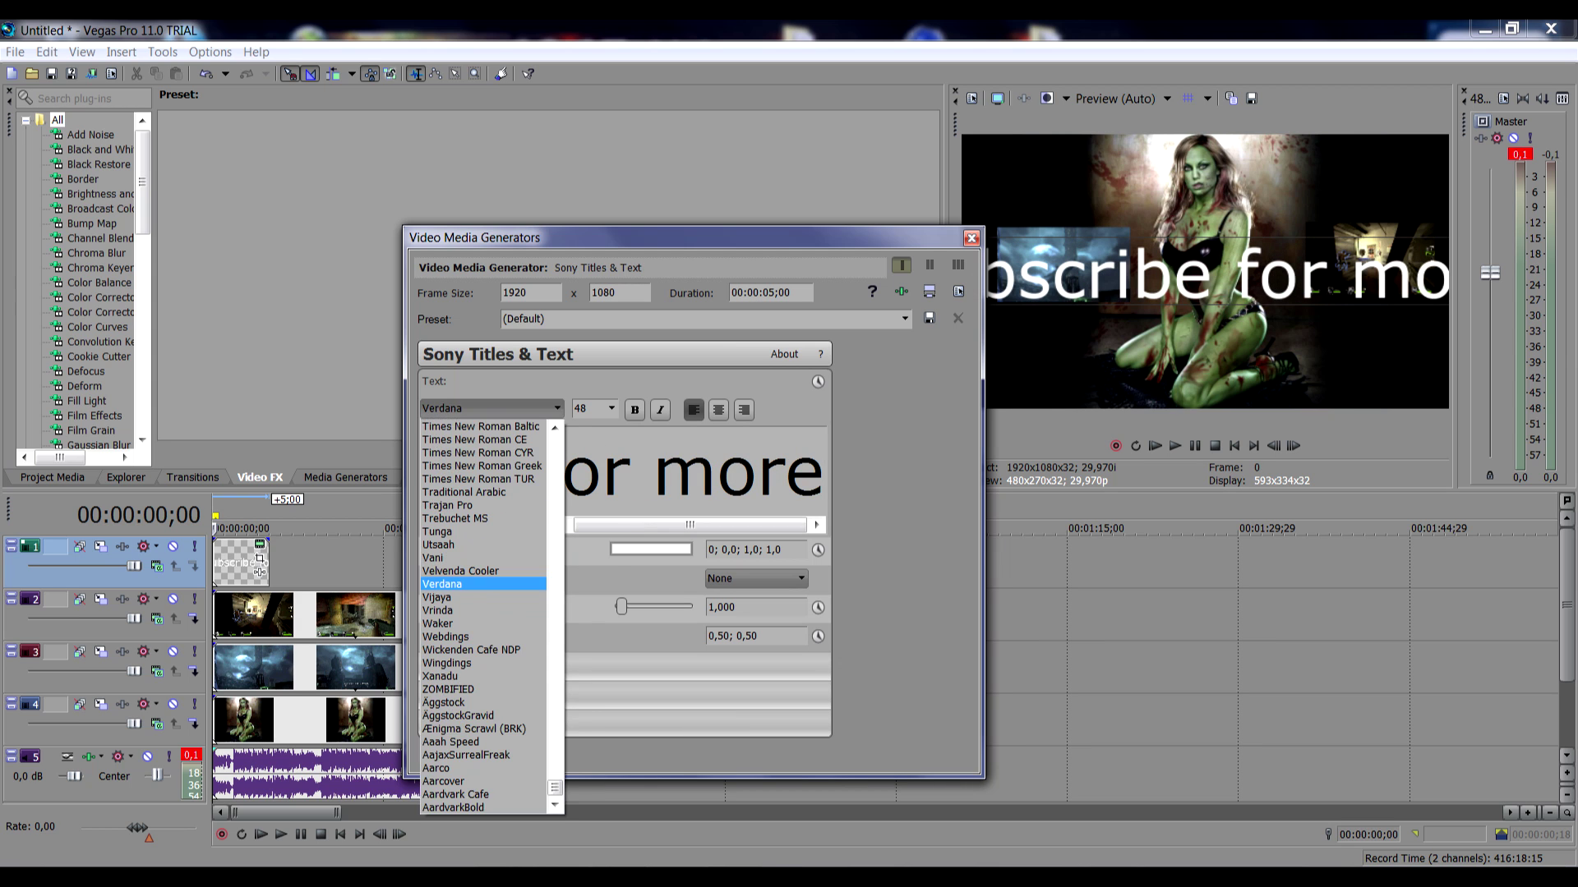
left_click(483, 574)
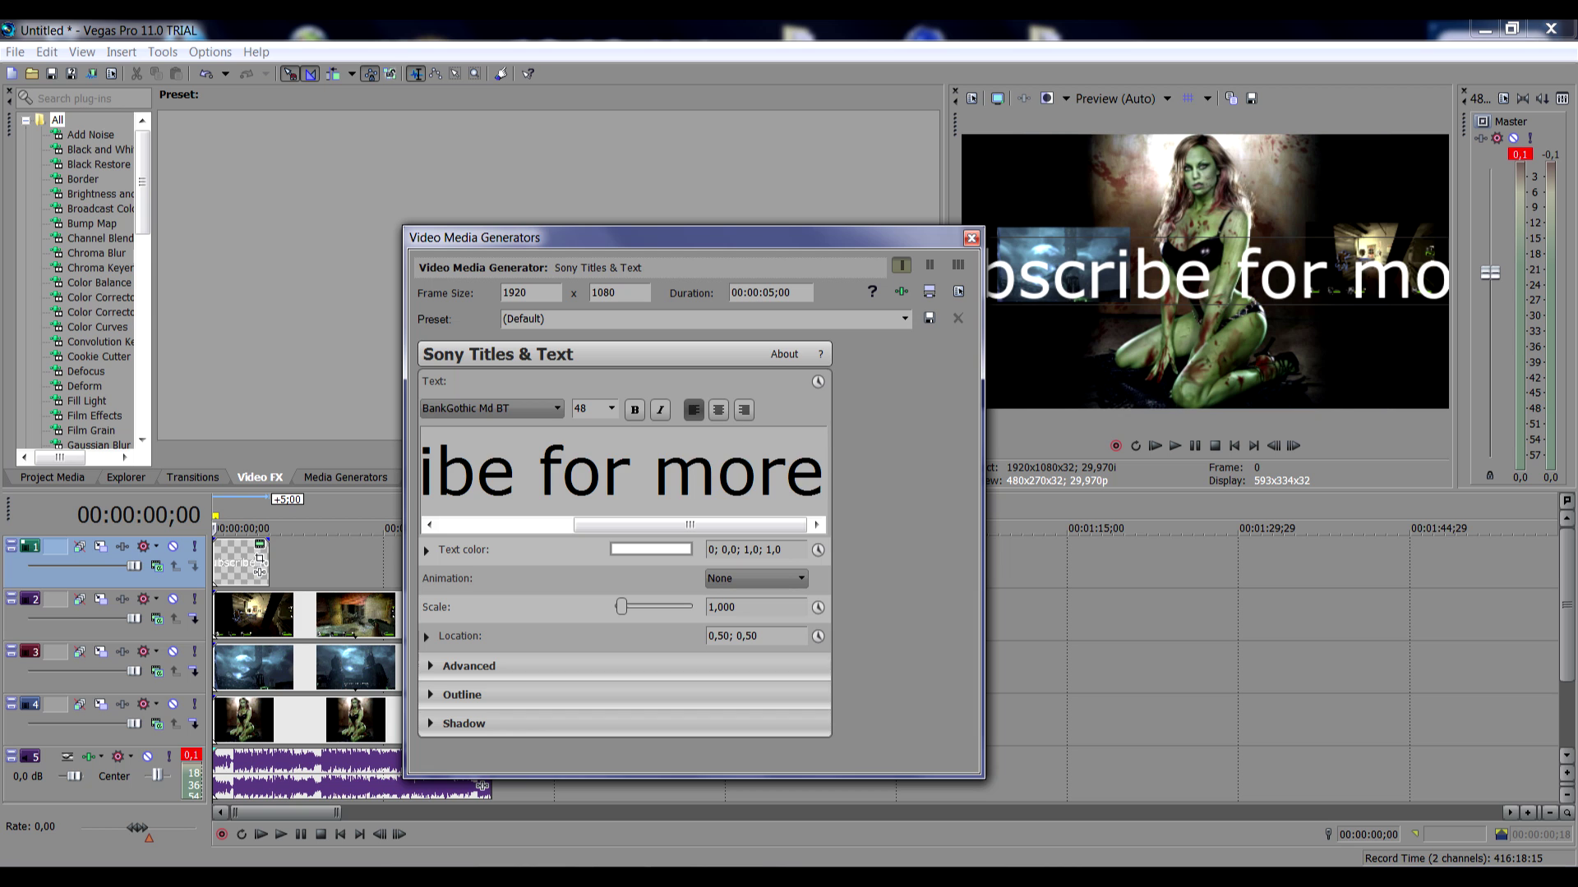
key("ctrl+shift+Left")
key("ctrl+shift+Left")
key("ctrl+shift+Left")
left_click(557, 407)
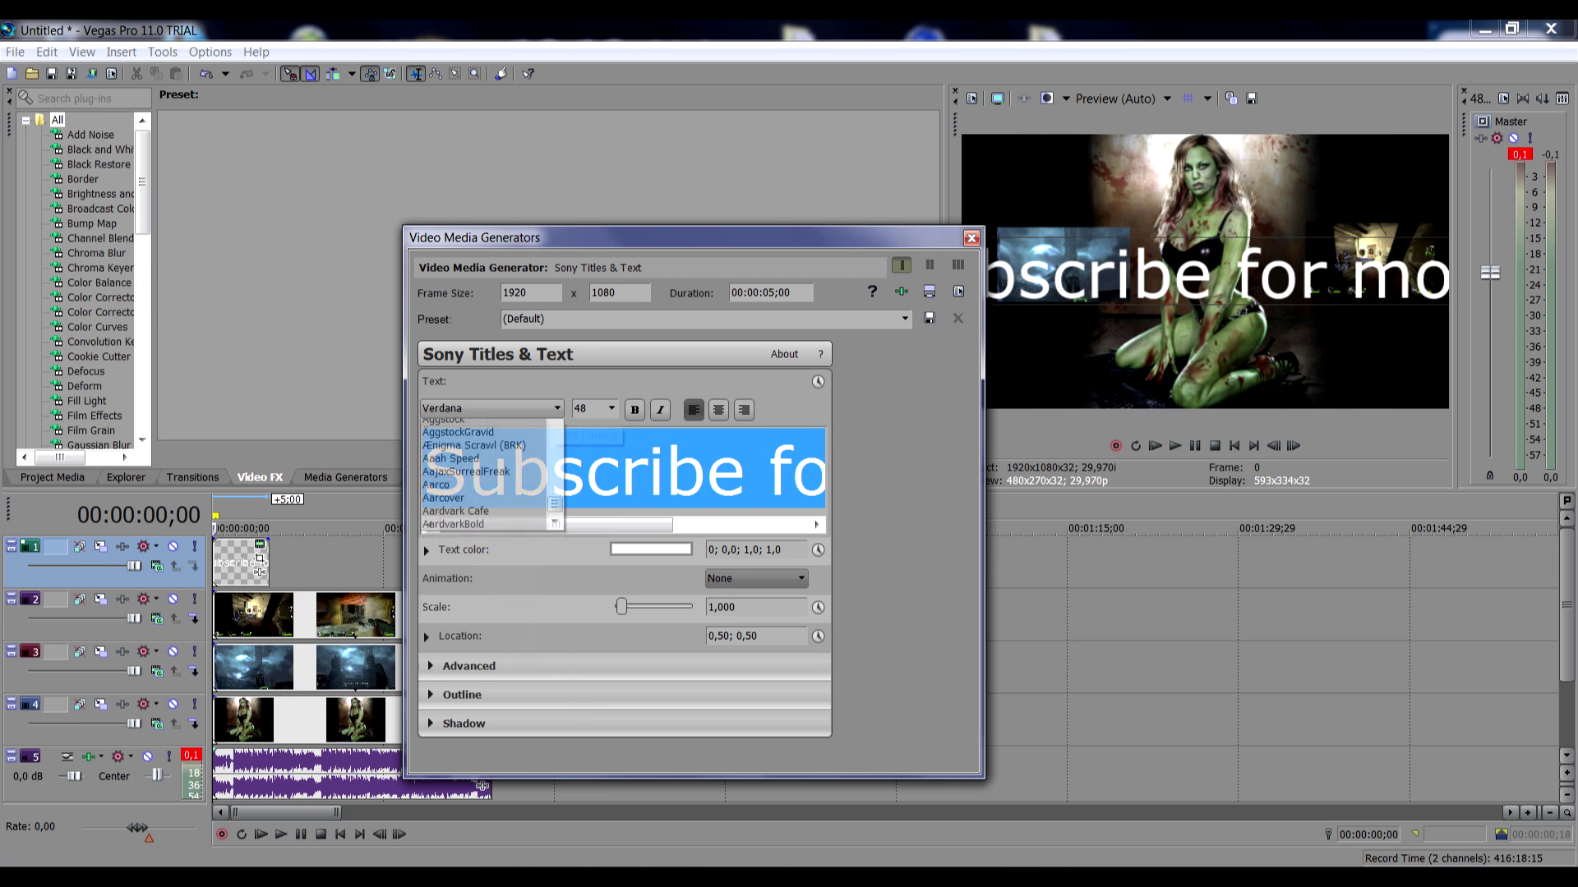
type("b")
key("Up")
key("Up")
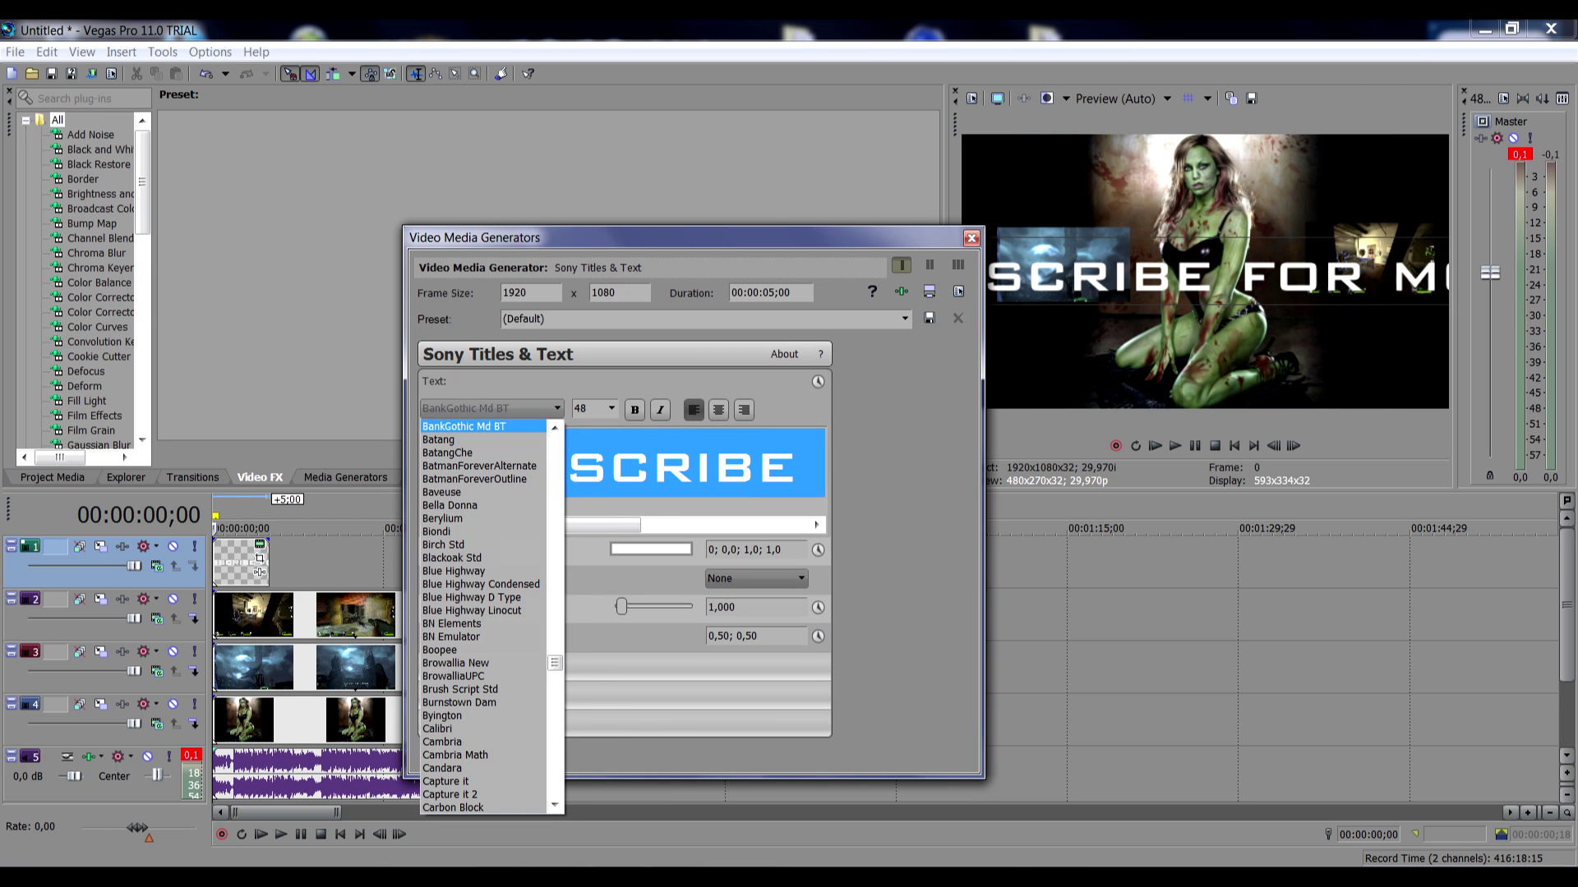
key("Return")
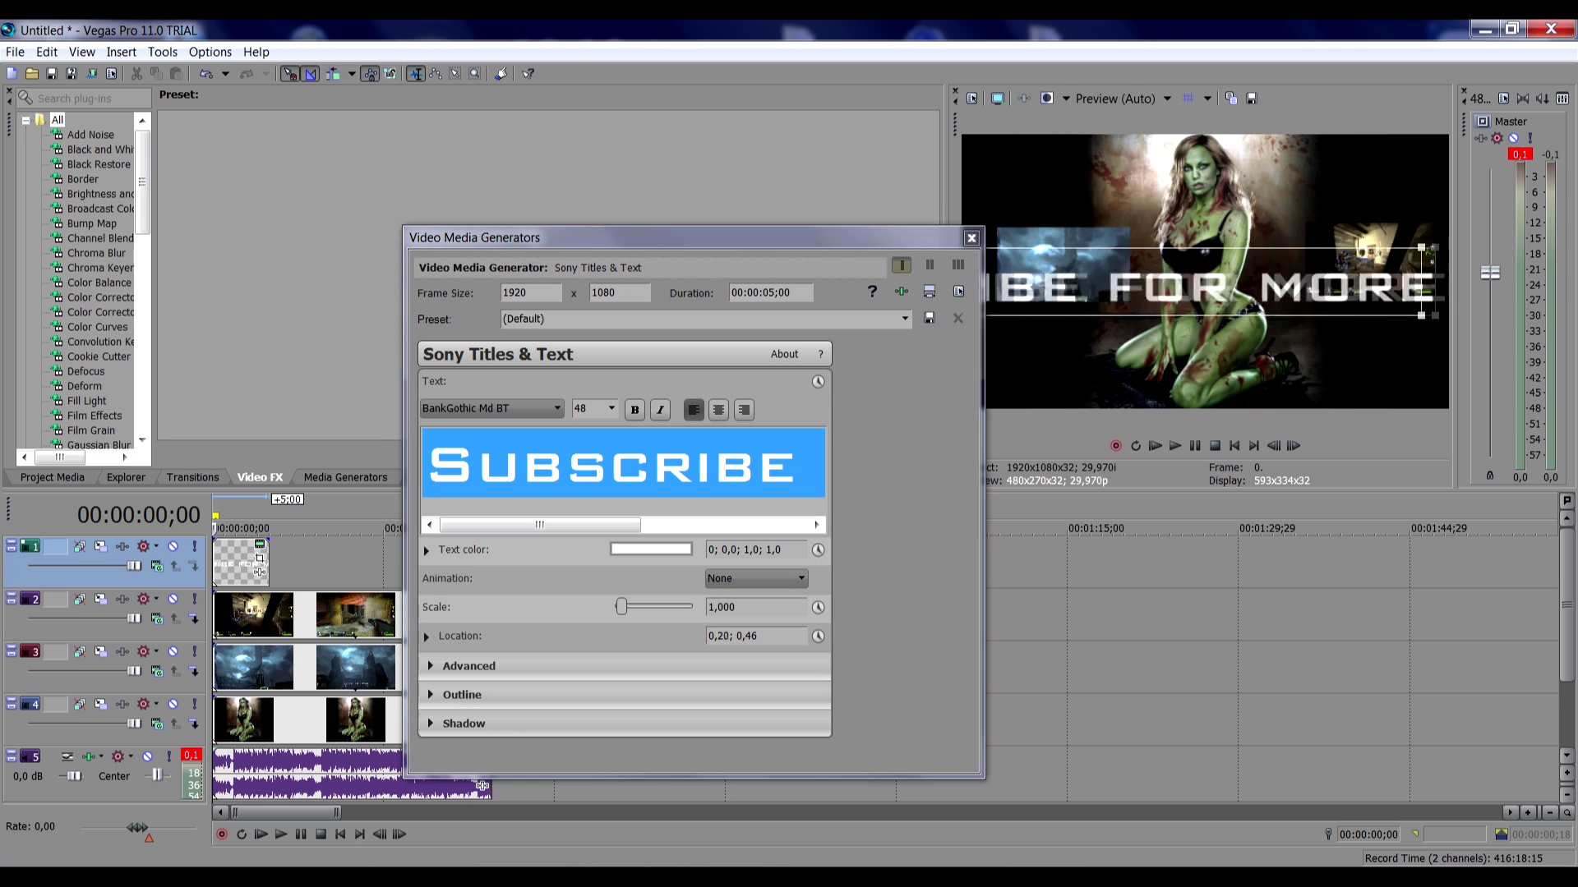
Step: Shrink the title to just over half size and place it along the frame bottom
left_click_drag(1233, 274, 986, 275)
left_click_drag(621, 608, 618, 608)
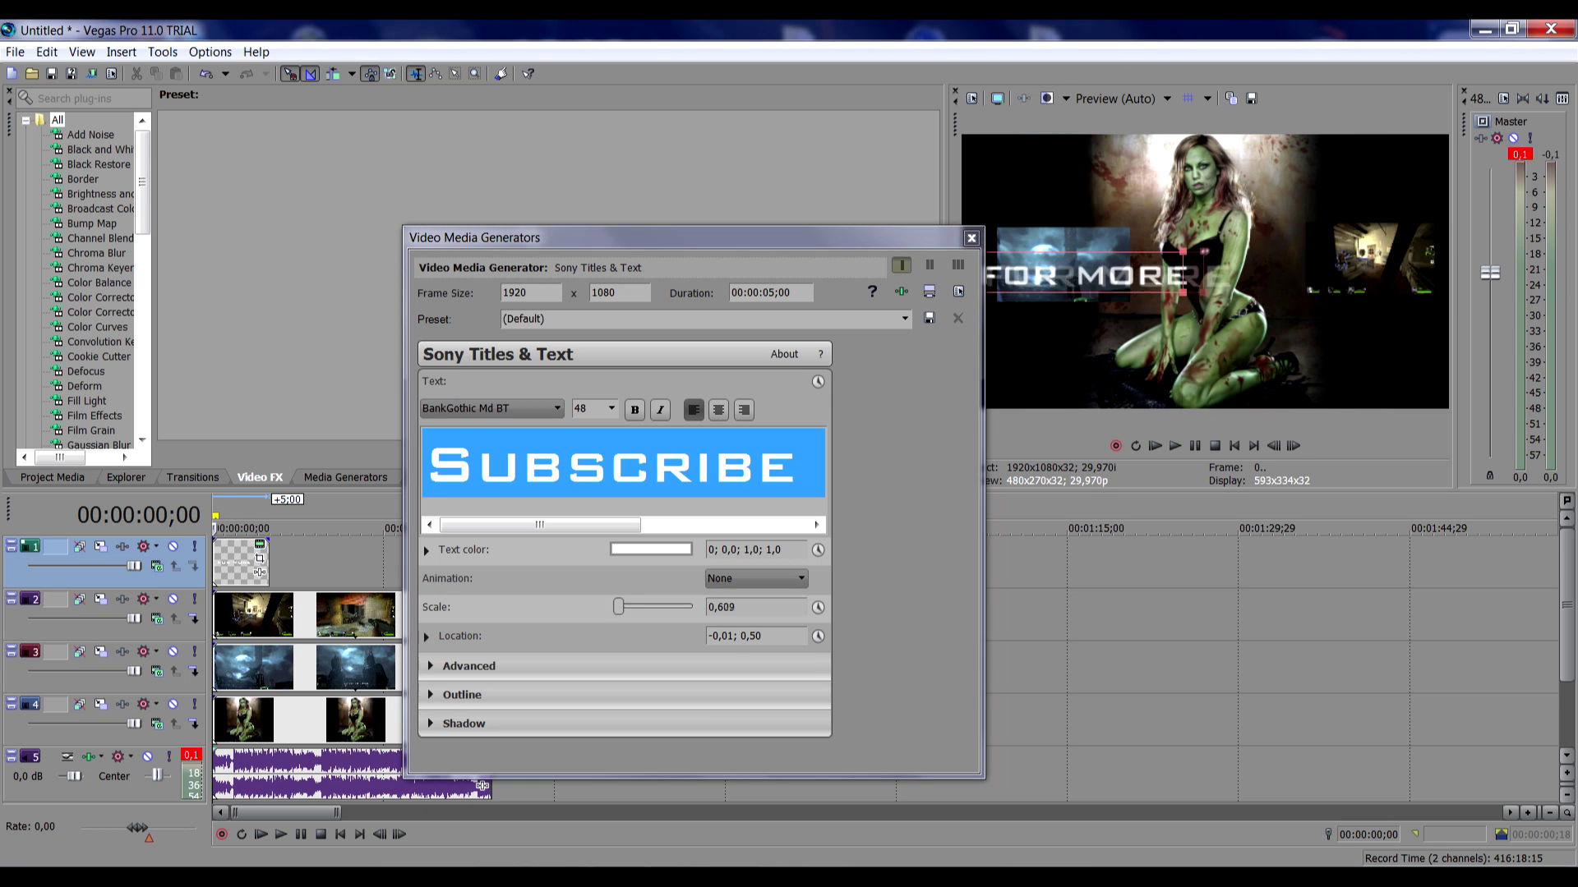
mouse_move(1073, 274)
left_mouse_down()
mouse_move(1269, 170)
mouse_move(1275, 395)
left_mouse_up()
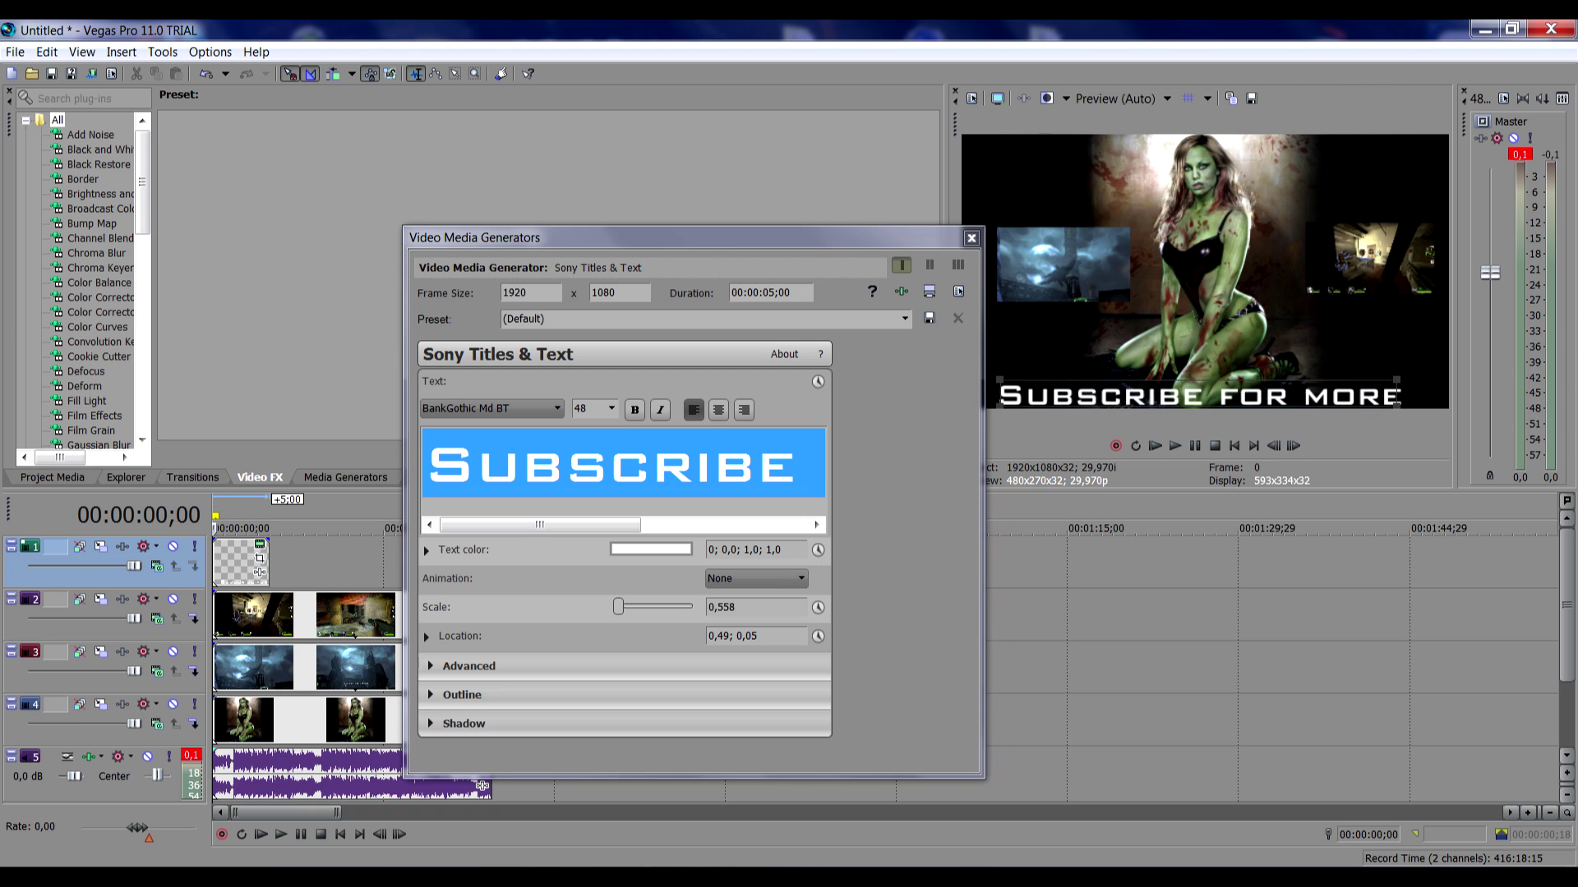
Step: Change the title text colour to red, then collapse the Text color section
left_click(652, 549)
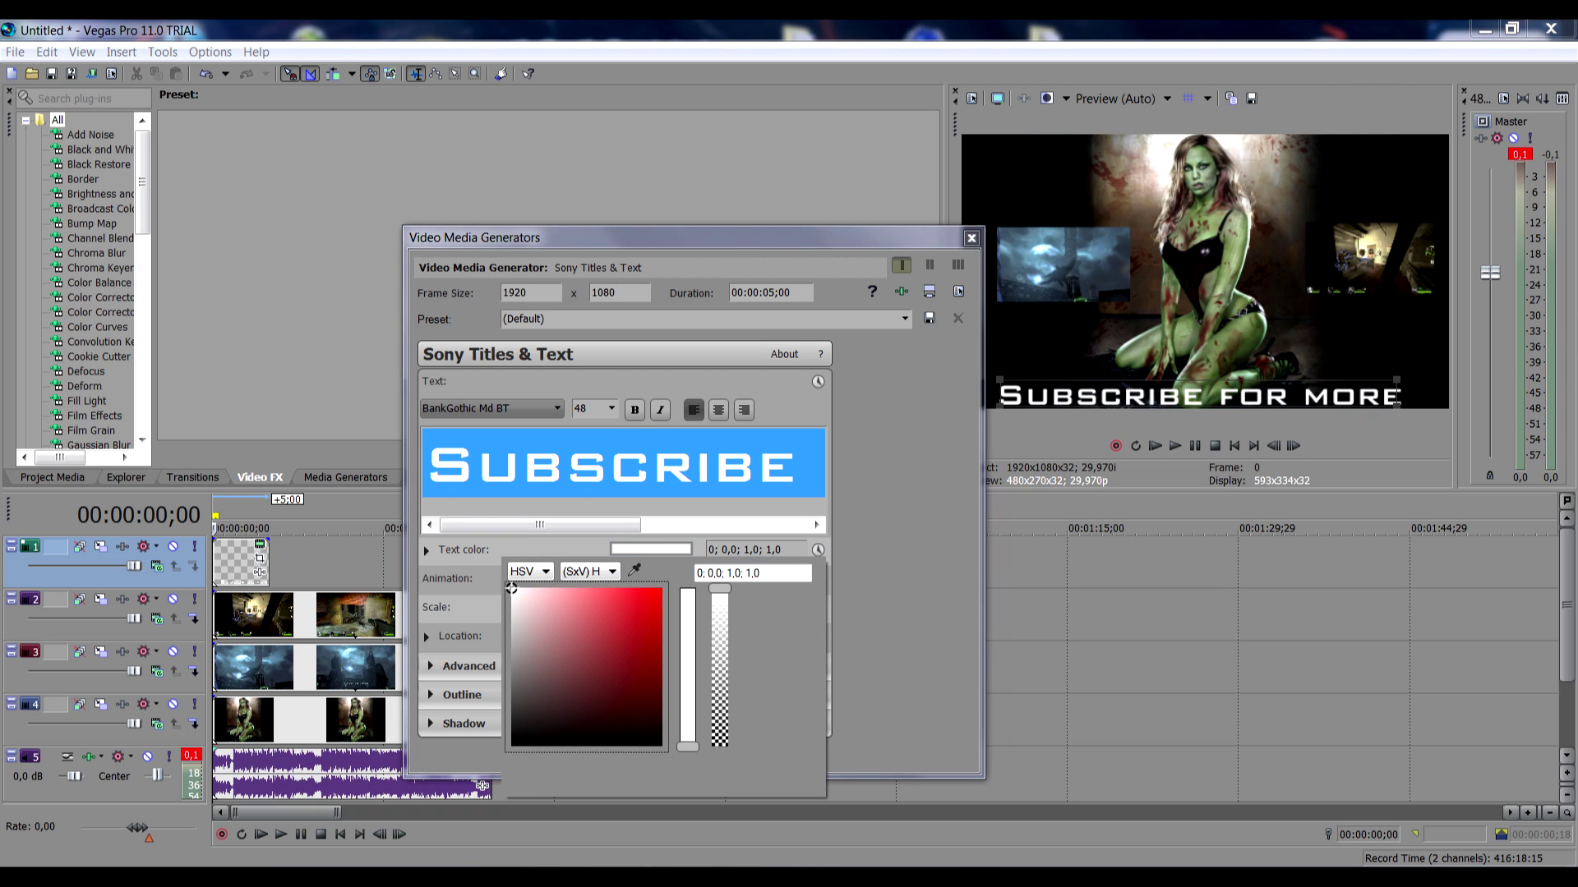
mouse_move(511, 590)
left_mouse_down()
mouse_move(520, 737)
mouse_move(657, 594)
left_mouse_up()
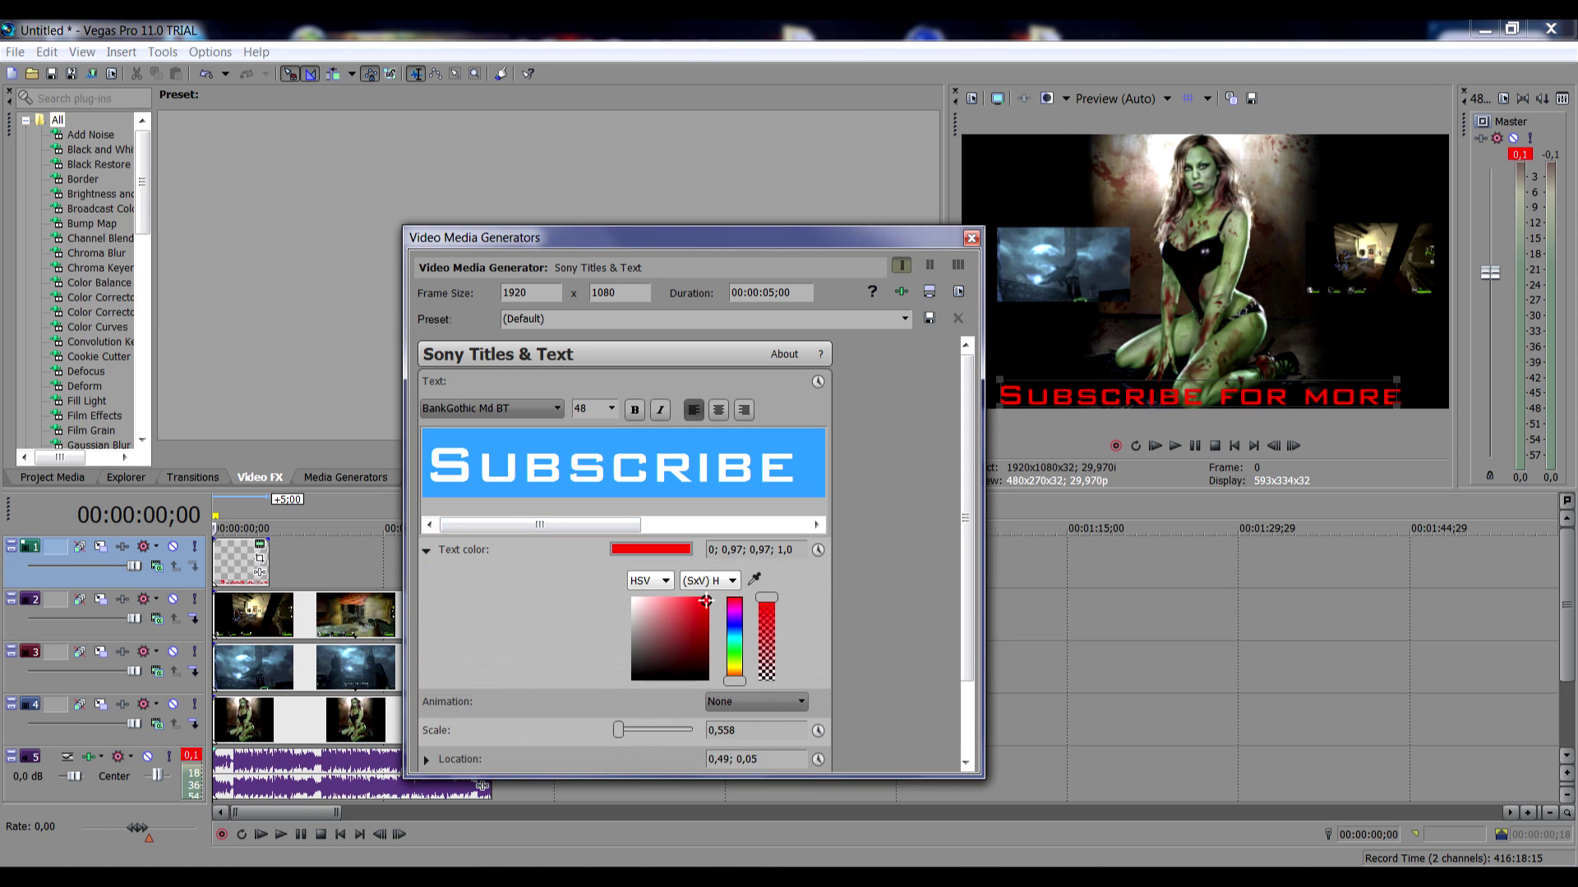
left_click(651, 550)
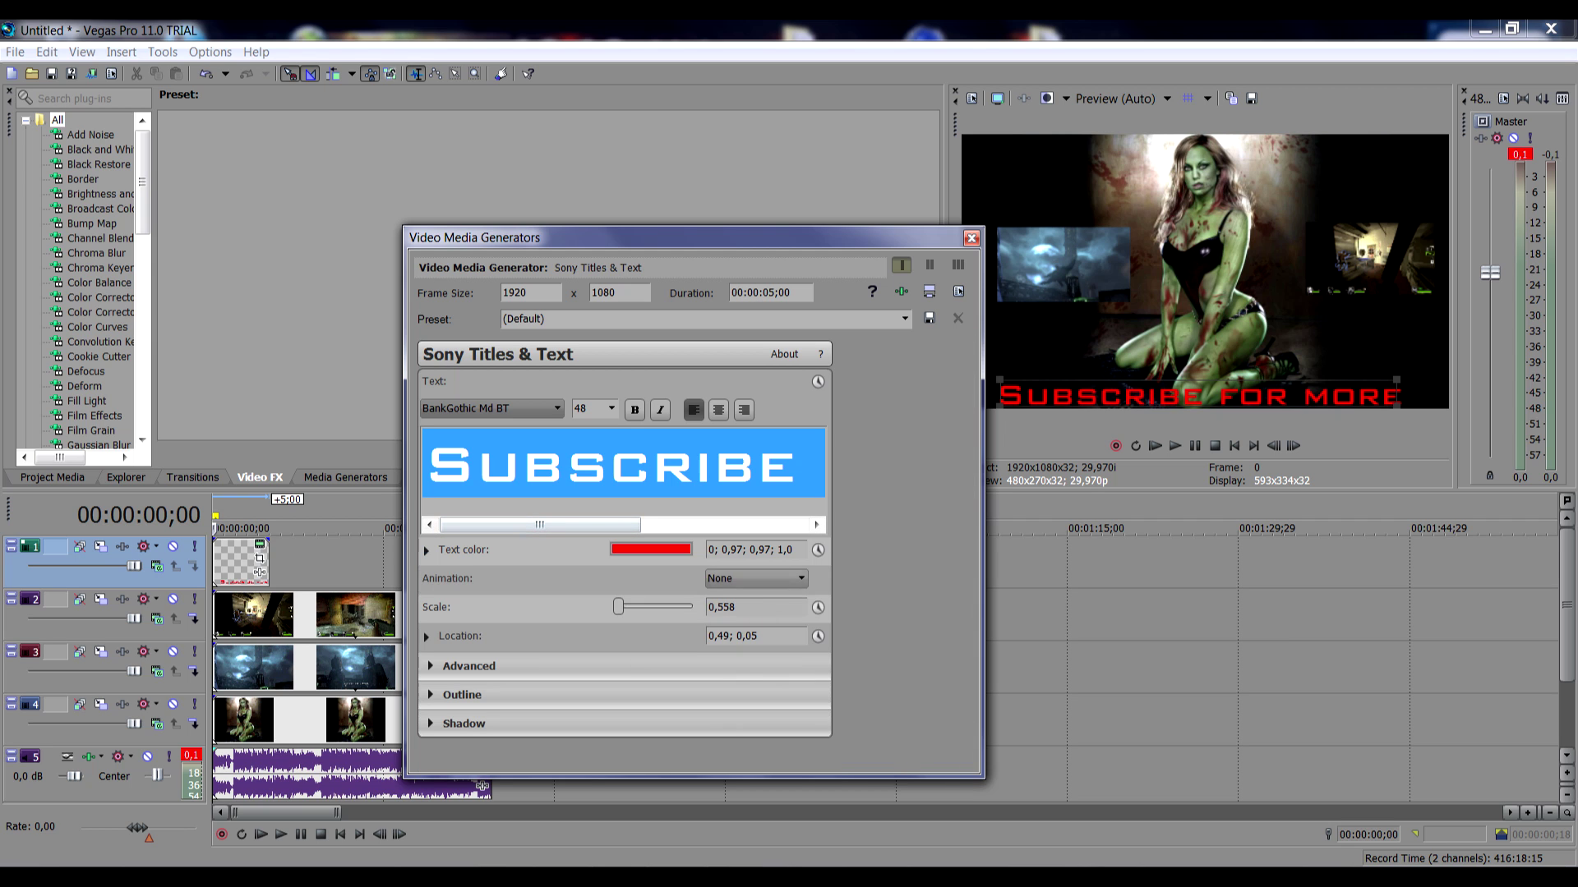
Step: Enable the title's shadow with zeroed offsets, collapse the sections and close the generator
left_click(463, 723)
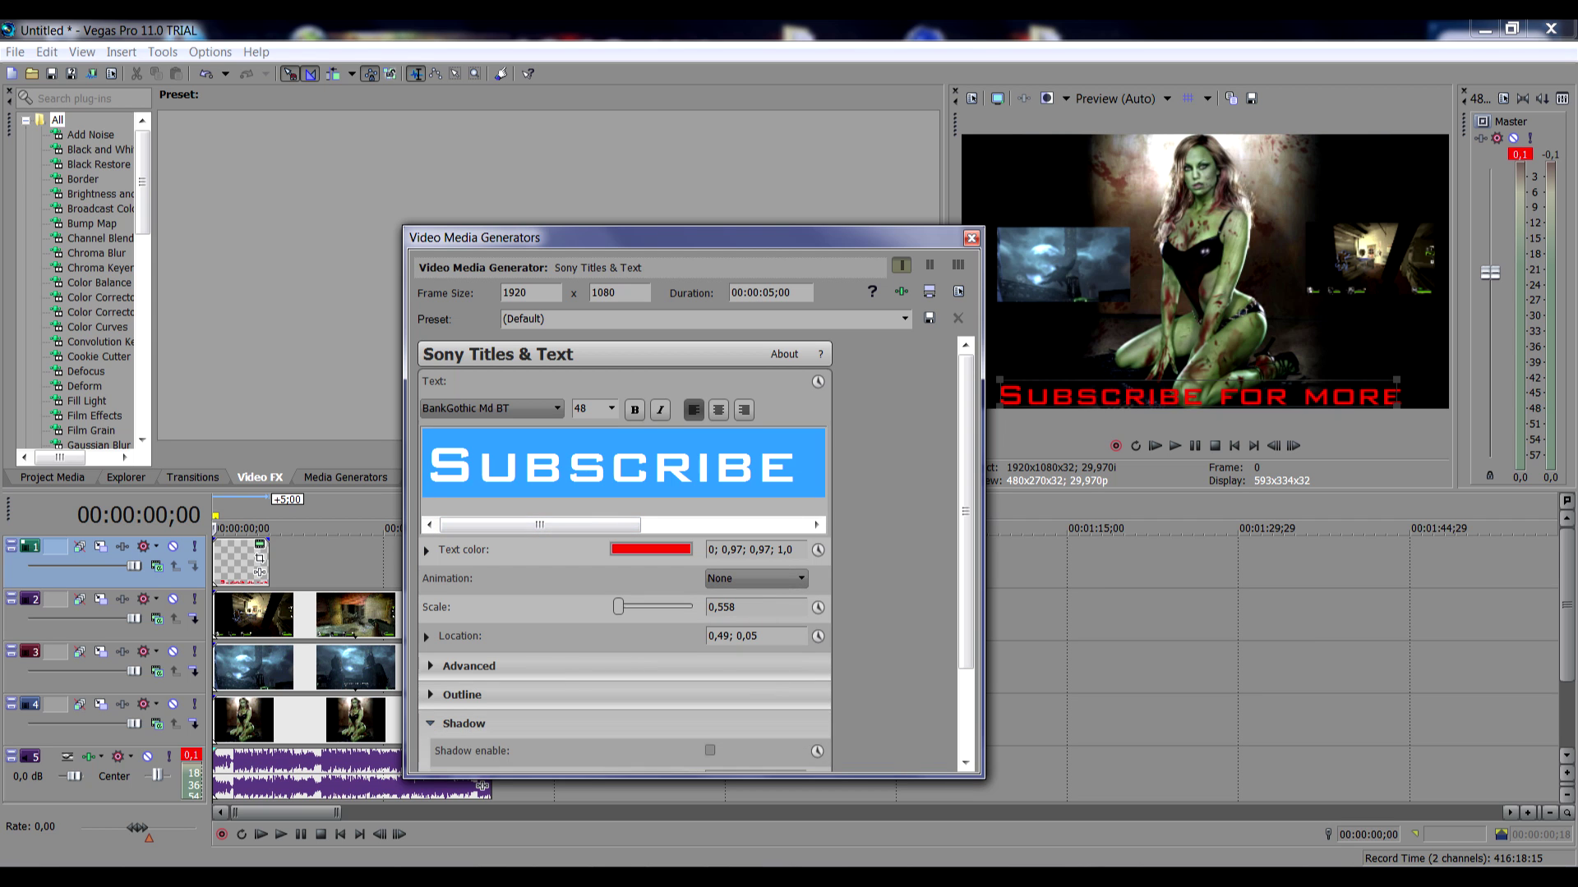
scroll(625, 554, "down", 2)
scroll(626, 554, "down", 1)
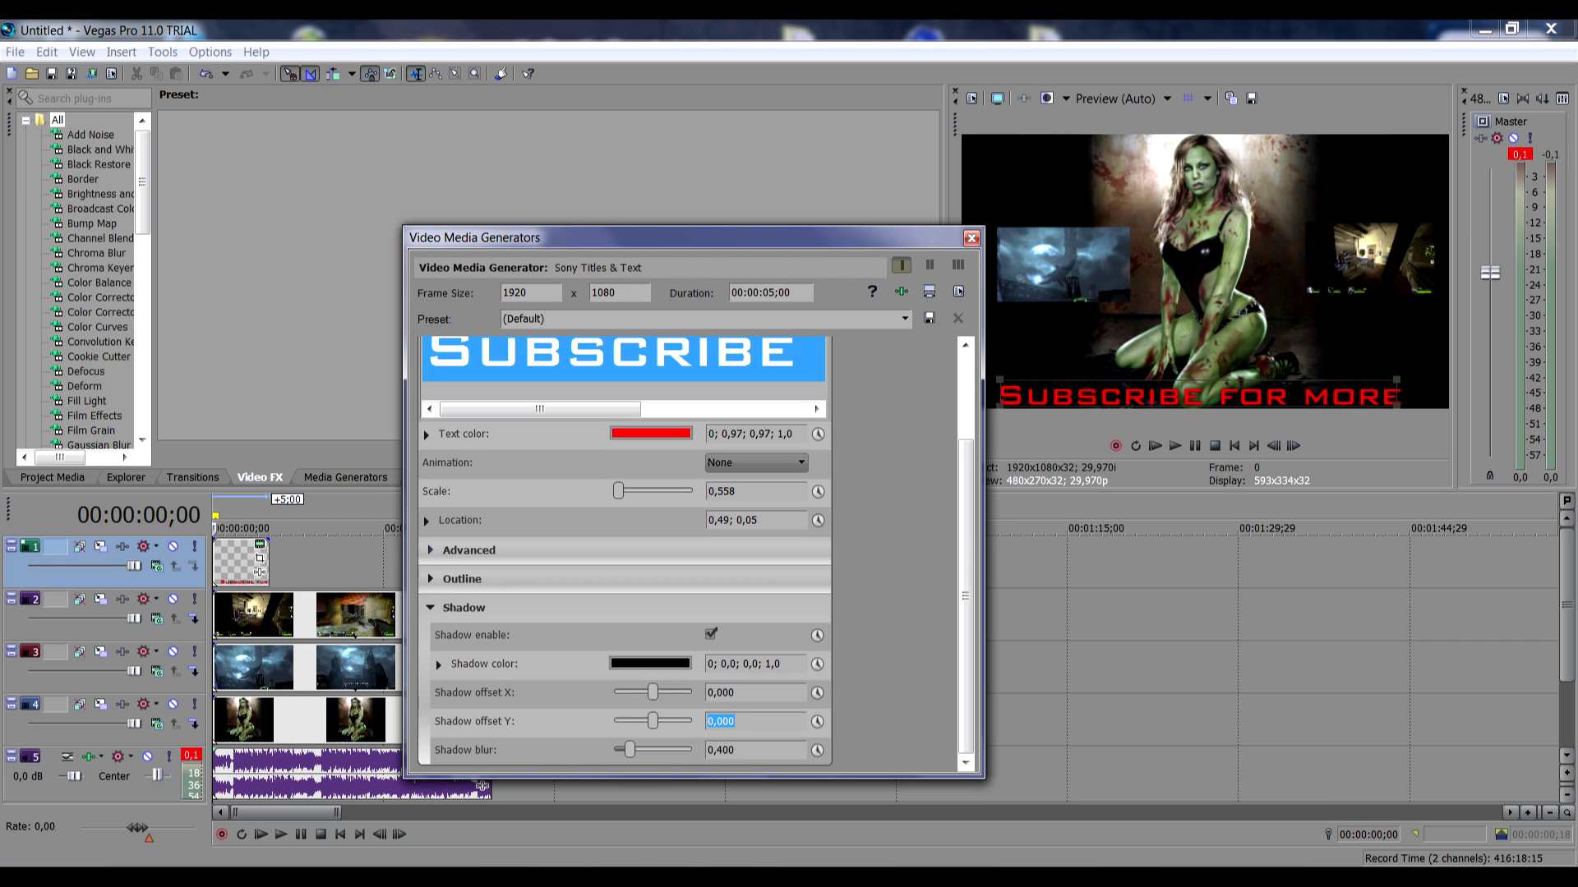
left_click(468, 550)
left_click(468, 550)
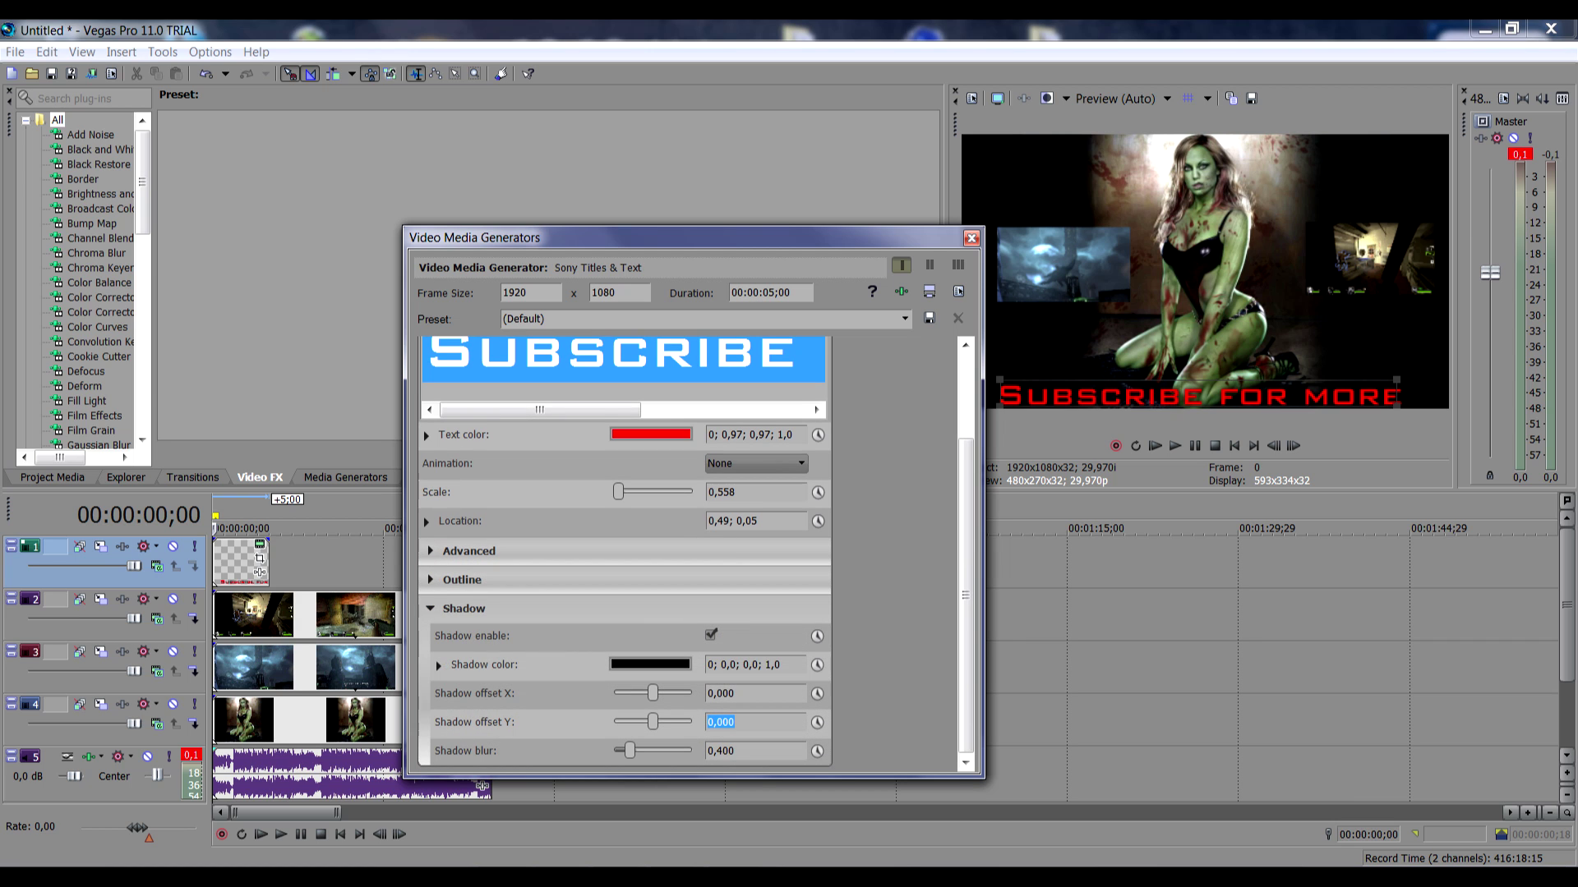
left_click(463, 608)
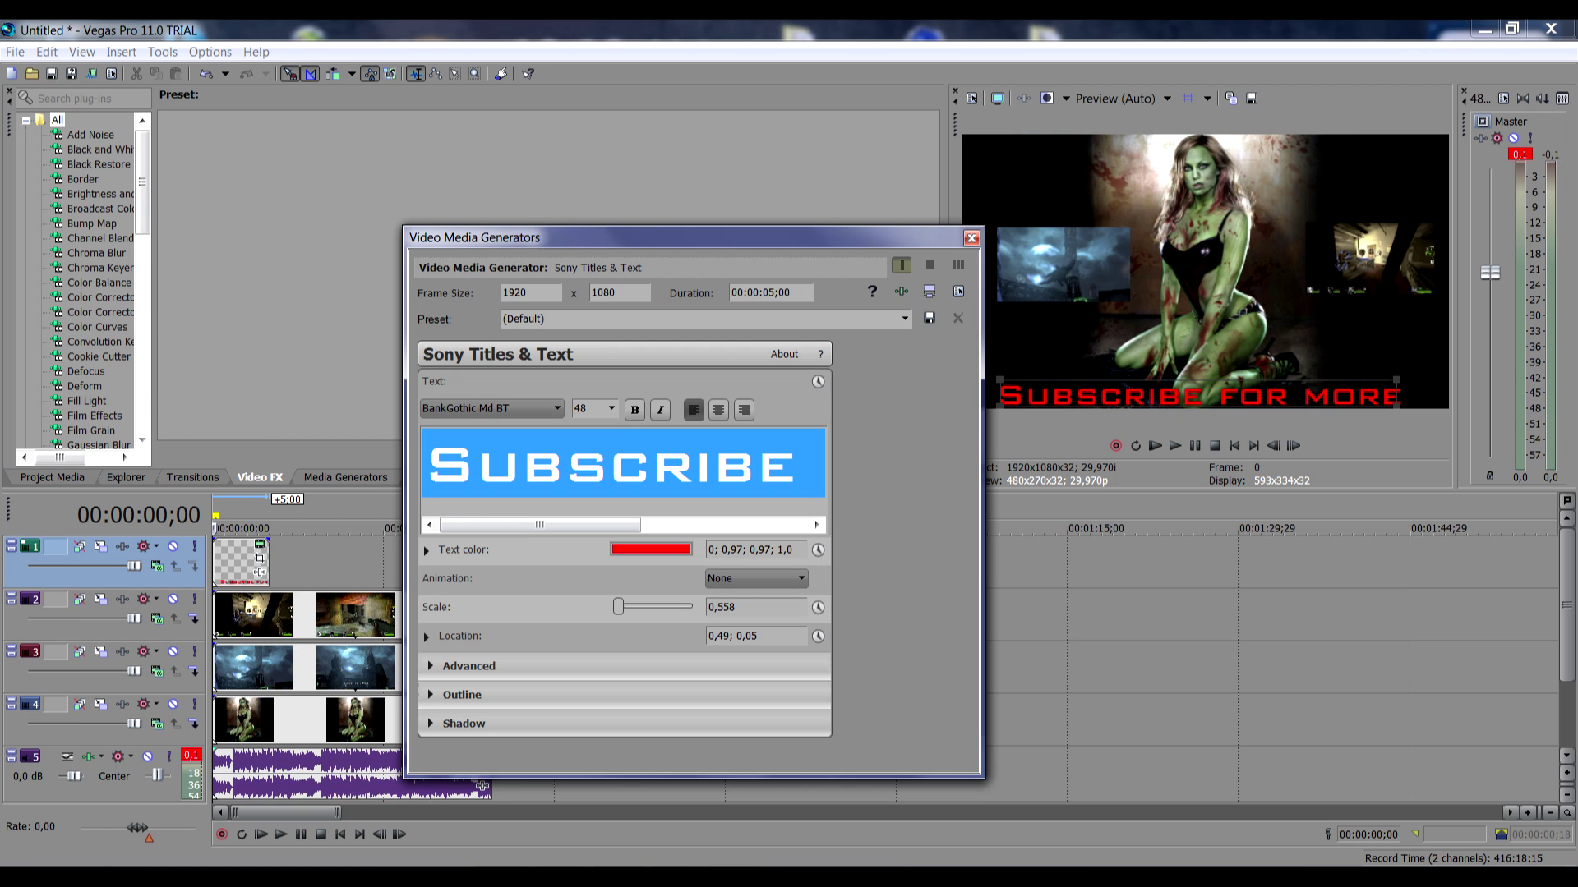
key("Escape")
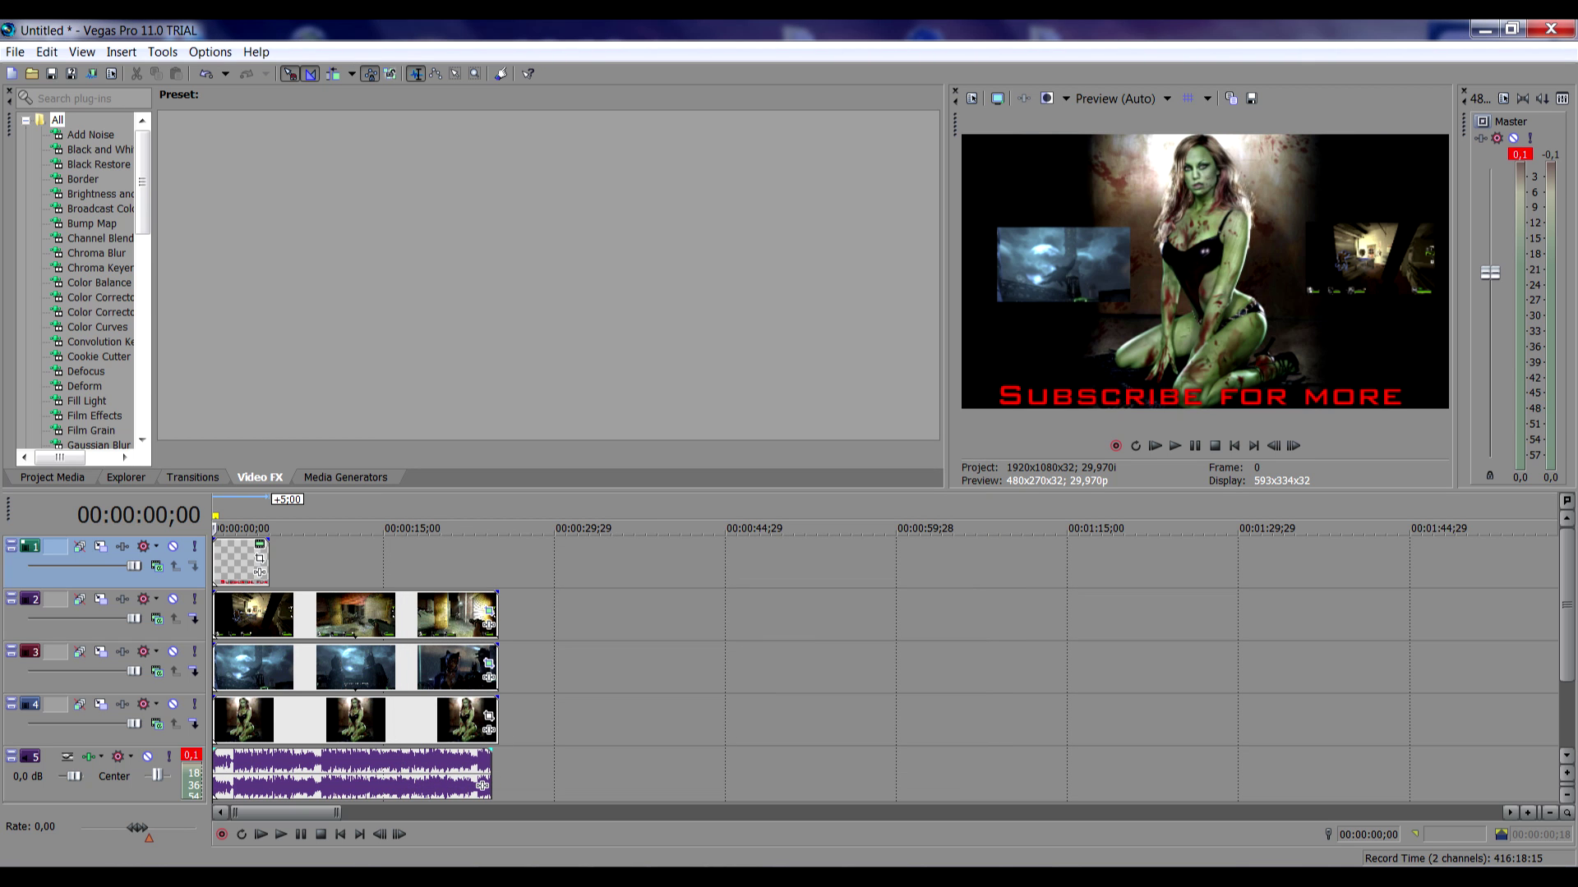
Step: Stretch the title to 20 seconds; fade in music, background, both gameplay clips and title
left_click_drag(259, 570, 488, 561)
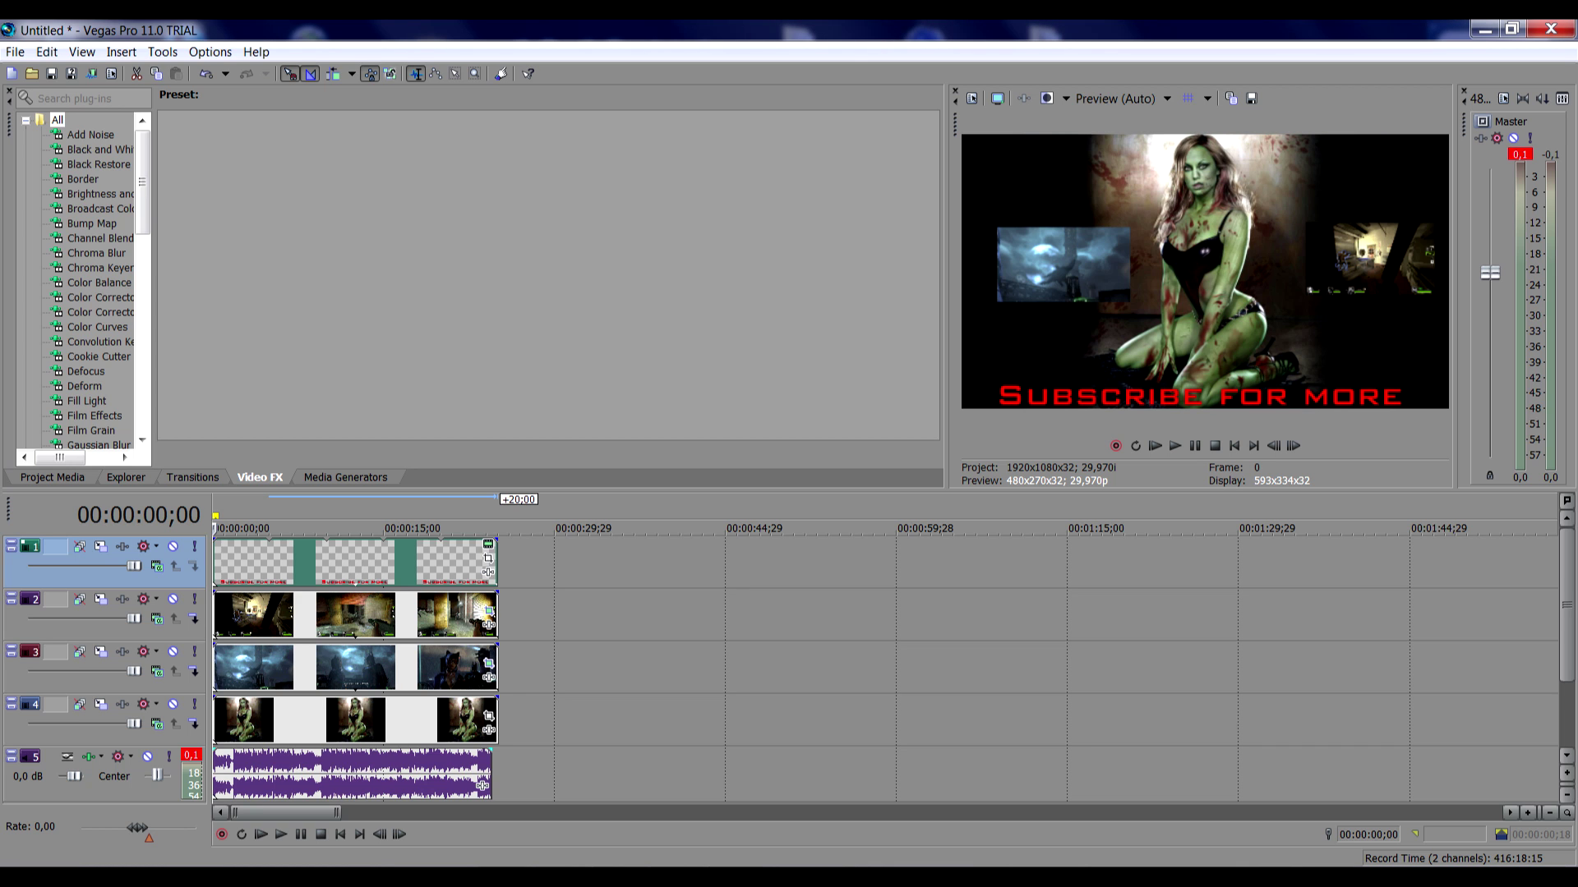
key("Up")
key("Up")
key("Up")
key("Up")
key("Up")
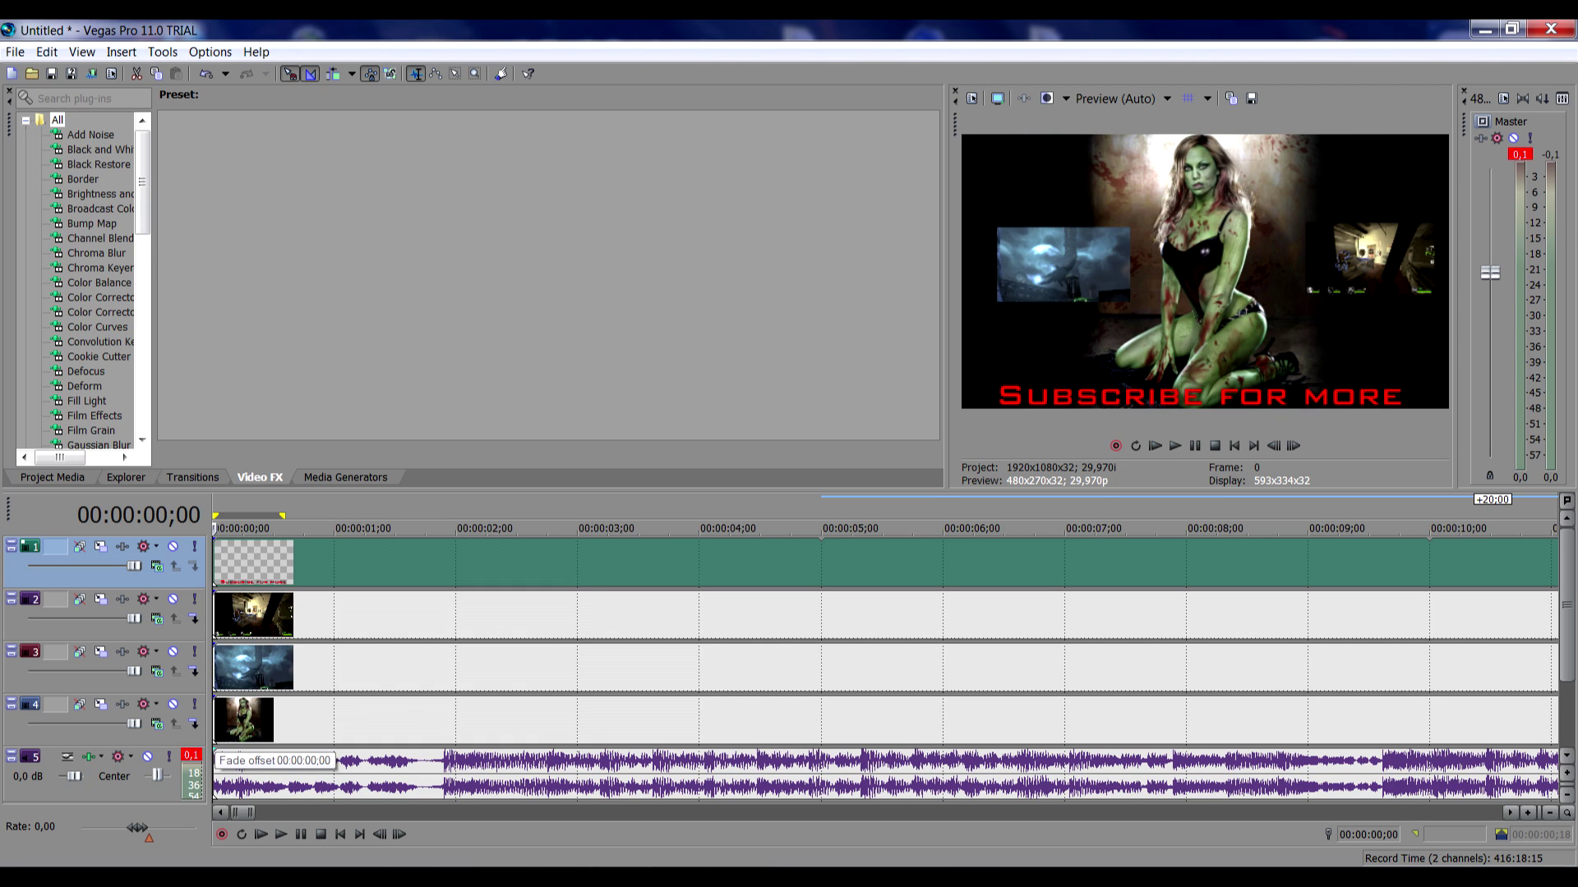
left_click_drag(214, 751, 274, 751)
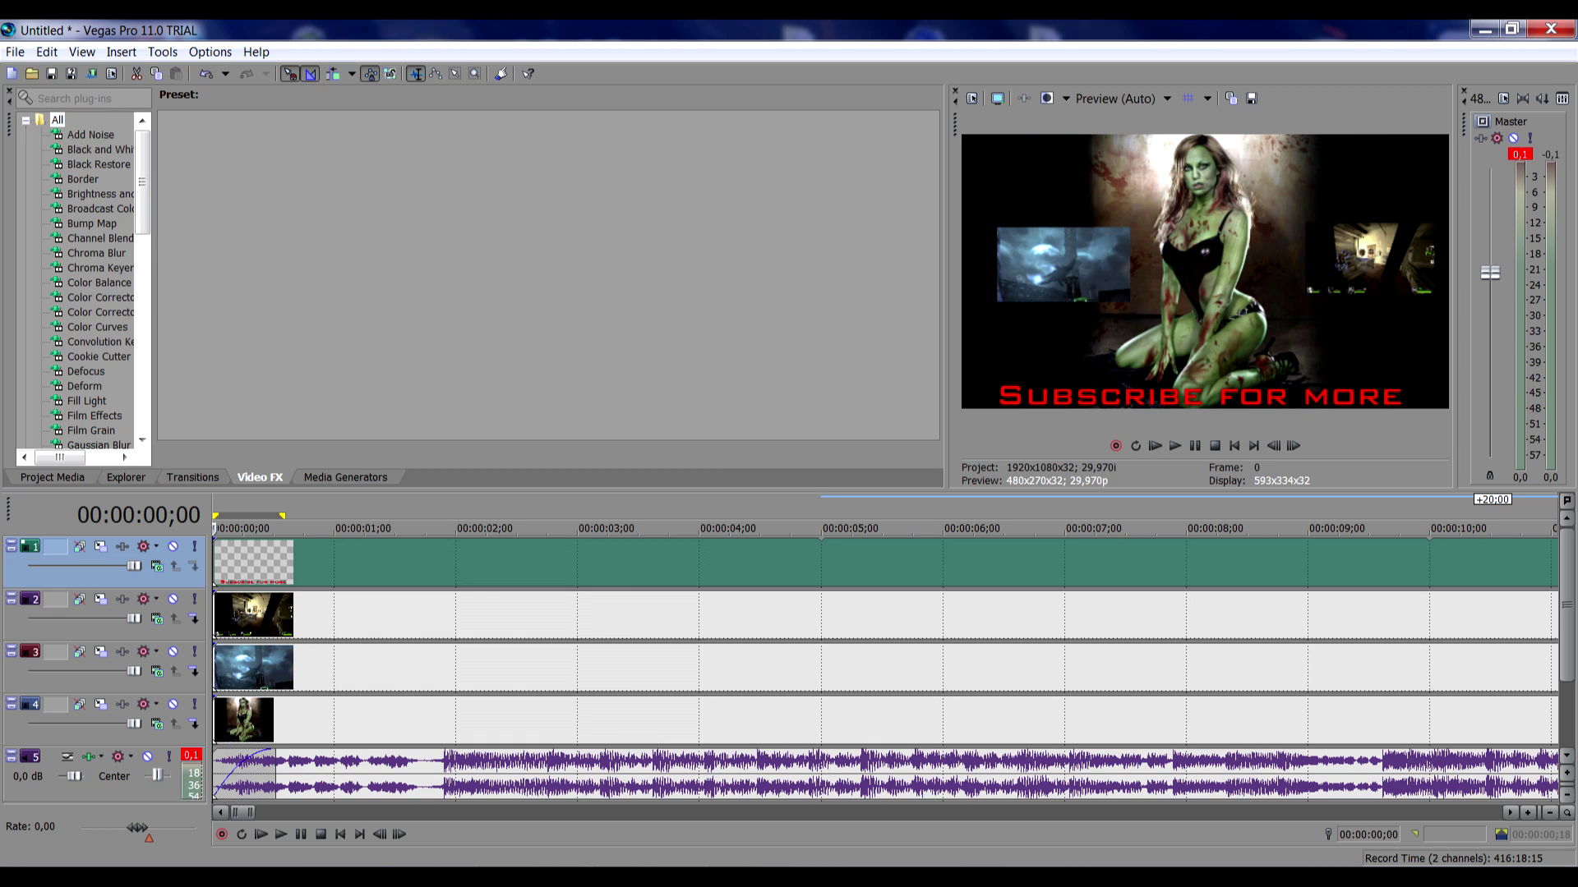
left_click_drag(215, 699, 274, 699)
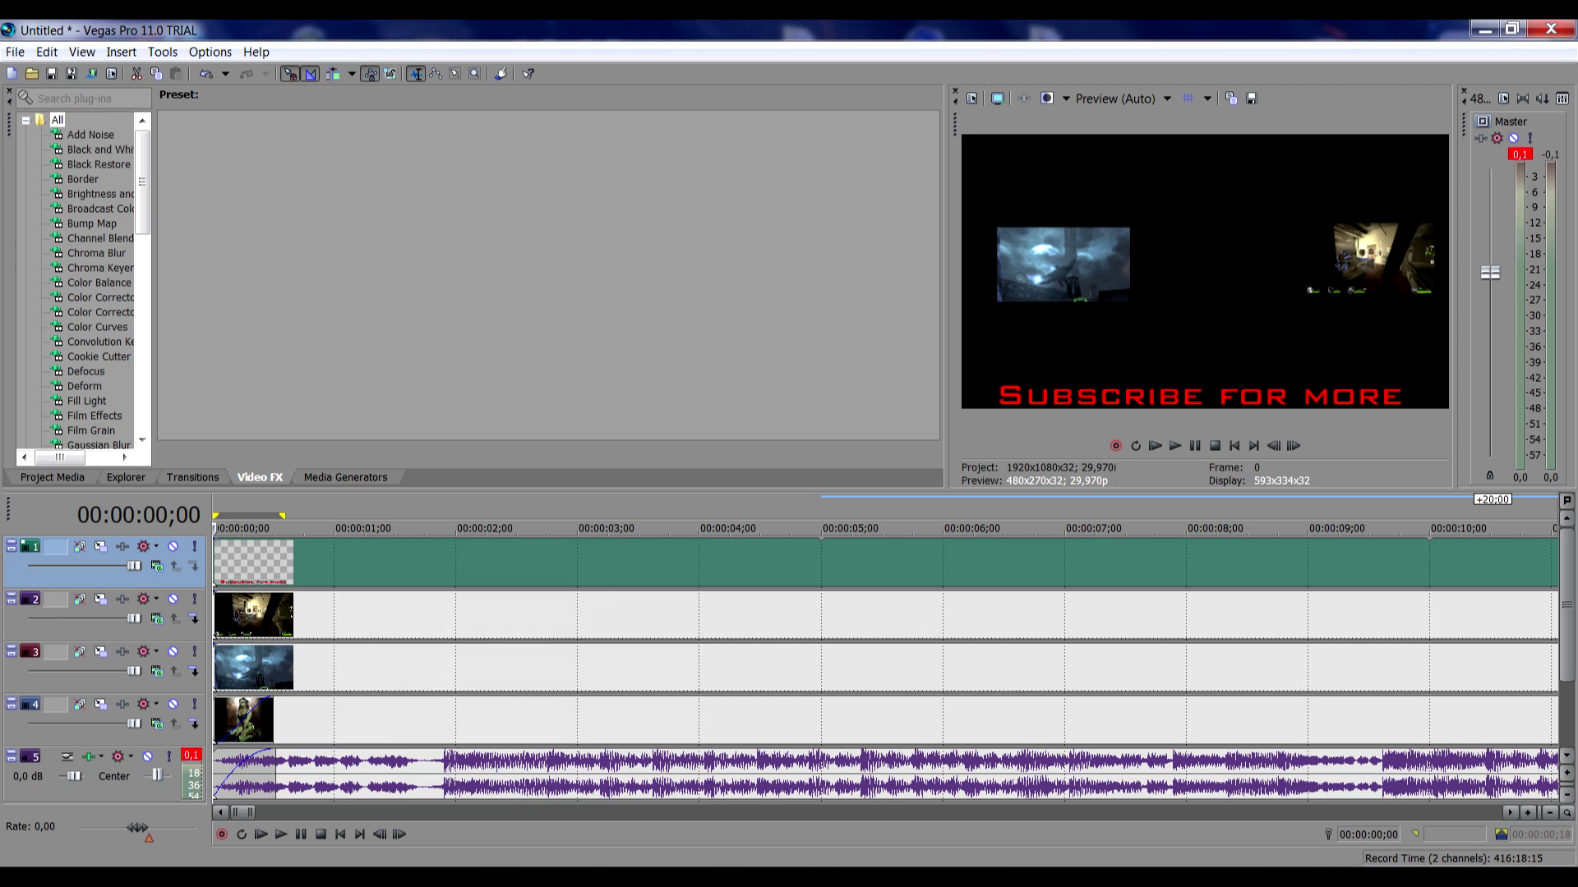
left_click_drag(215, 646, 274, 649)
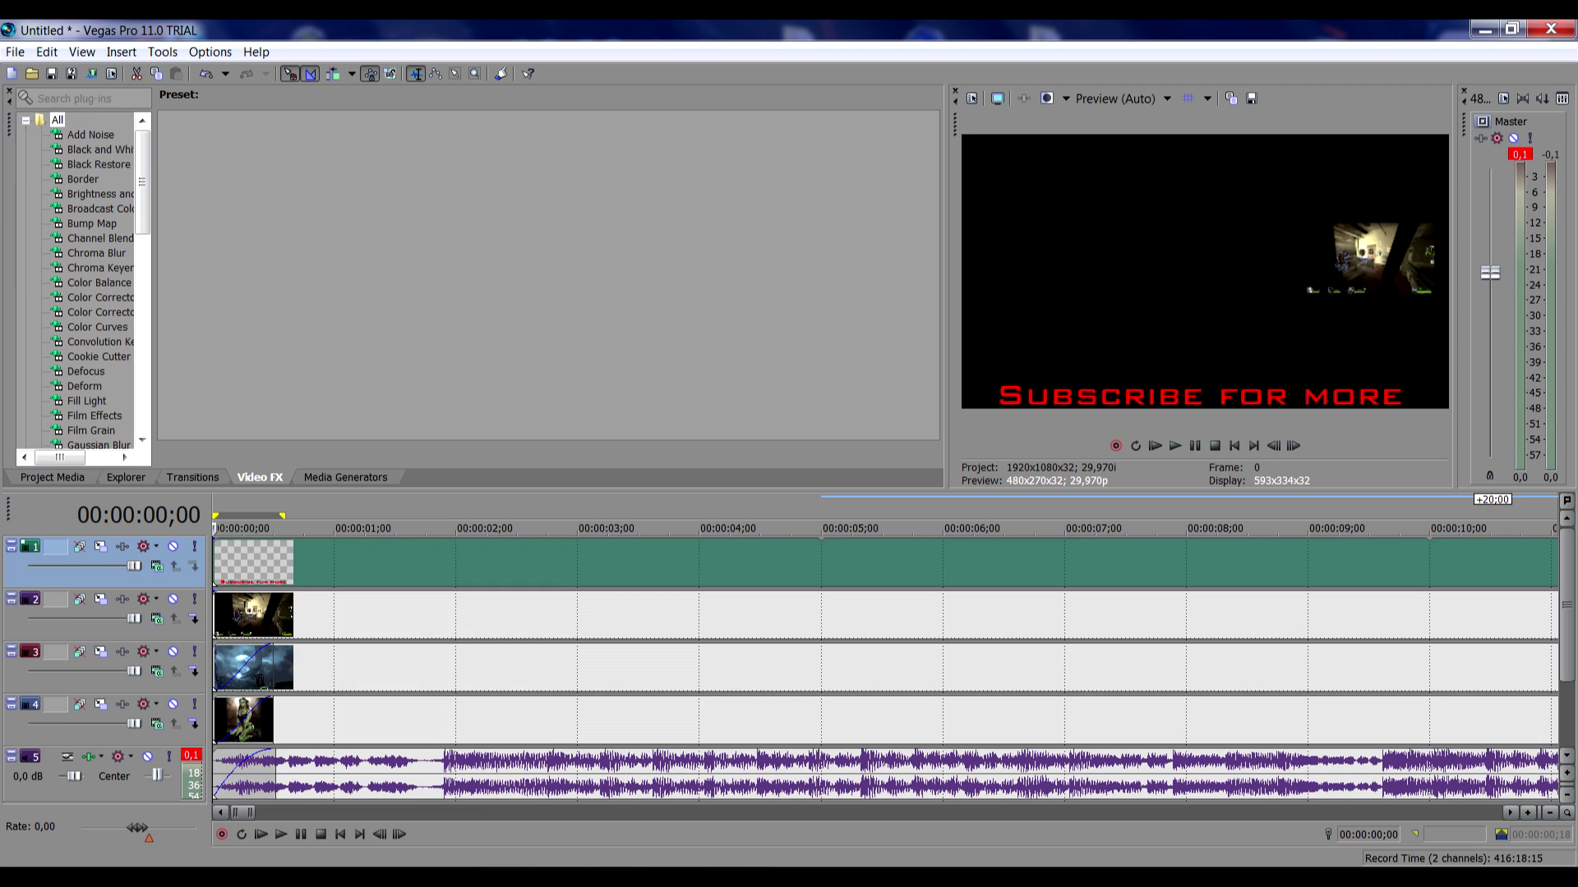
left_click_drag(214, 594, 274, 597)
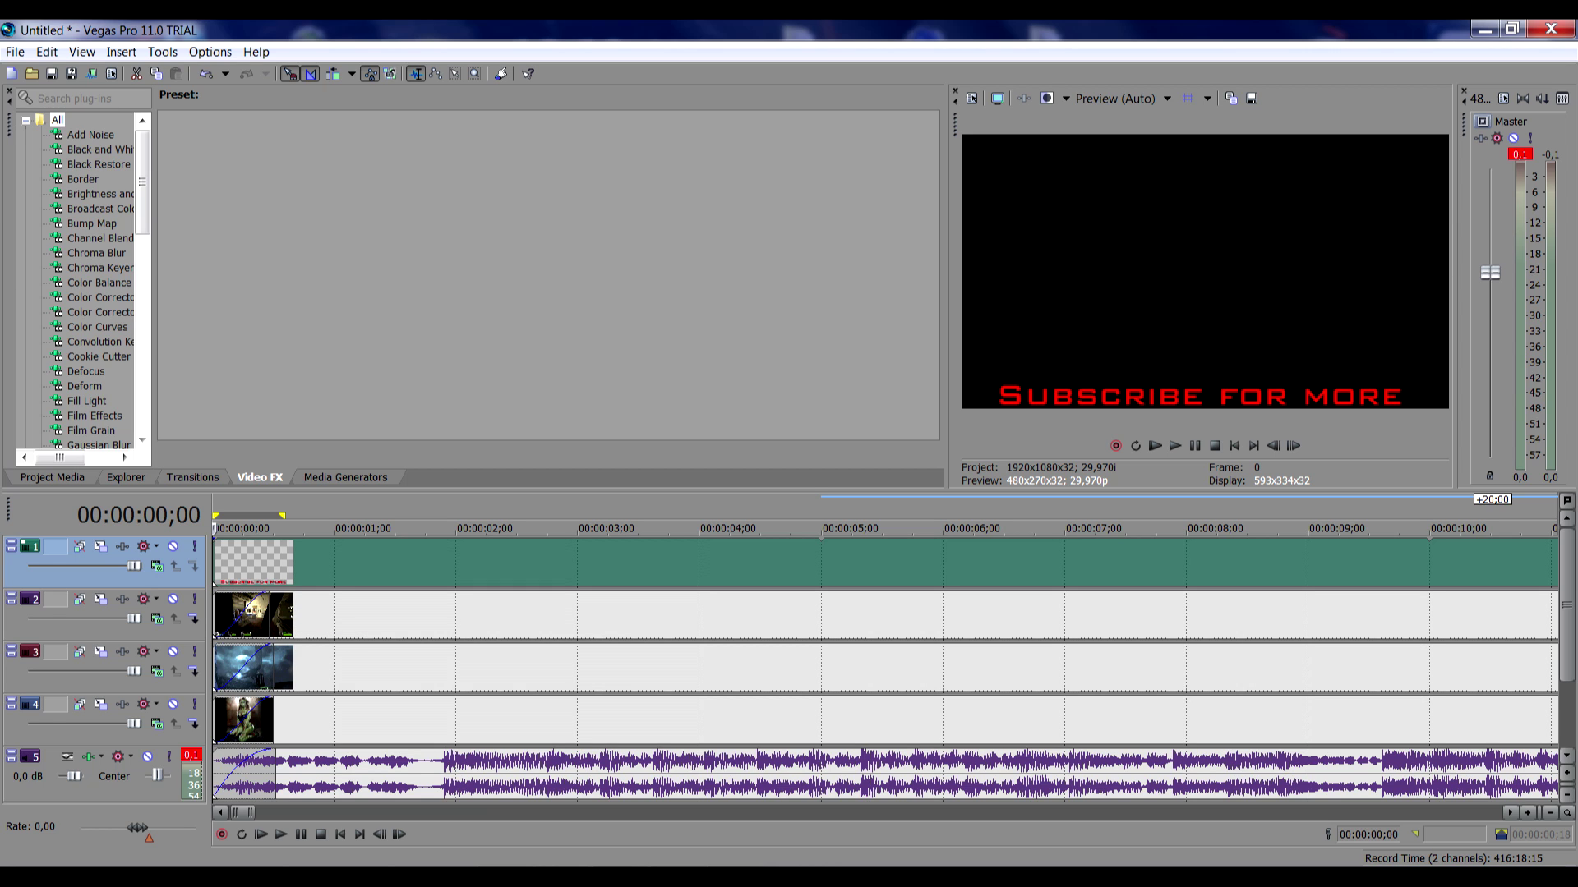
left_click_drag(215, 543, 328, 543)
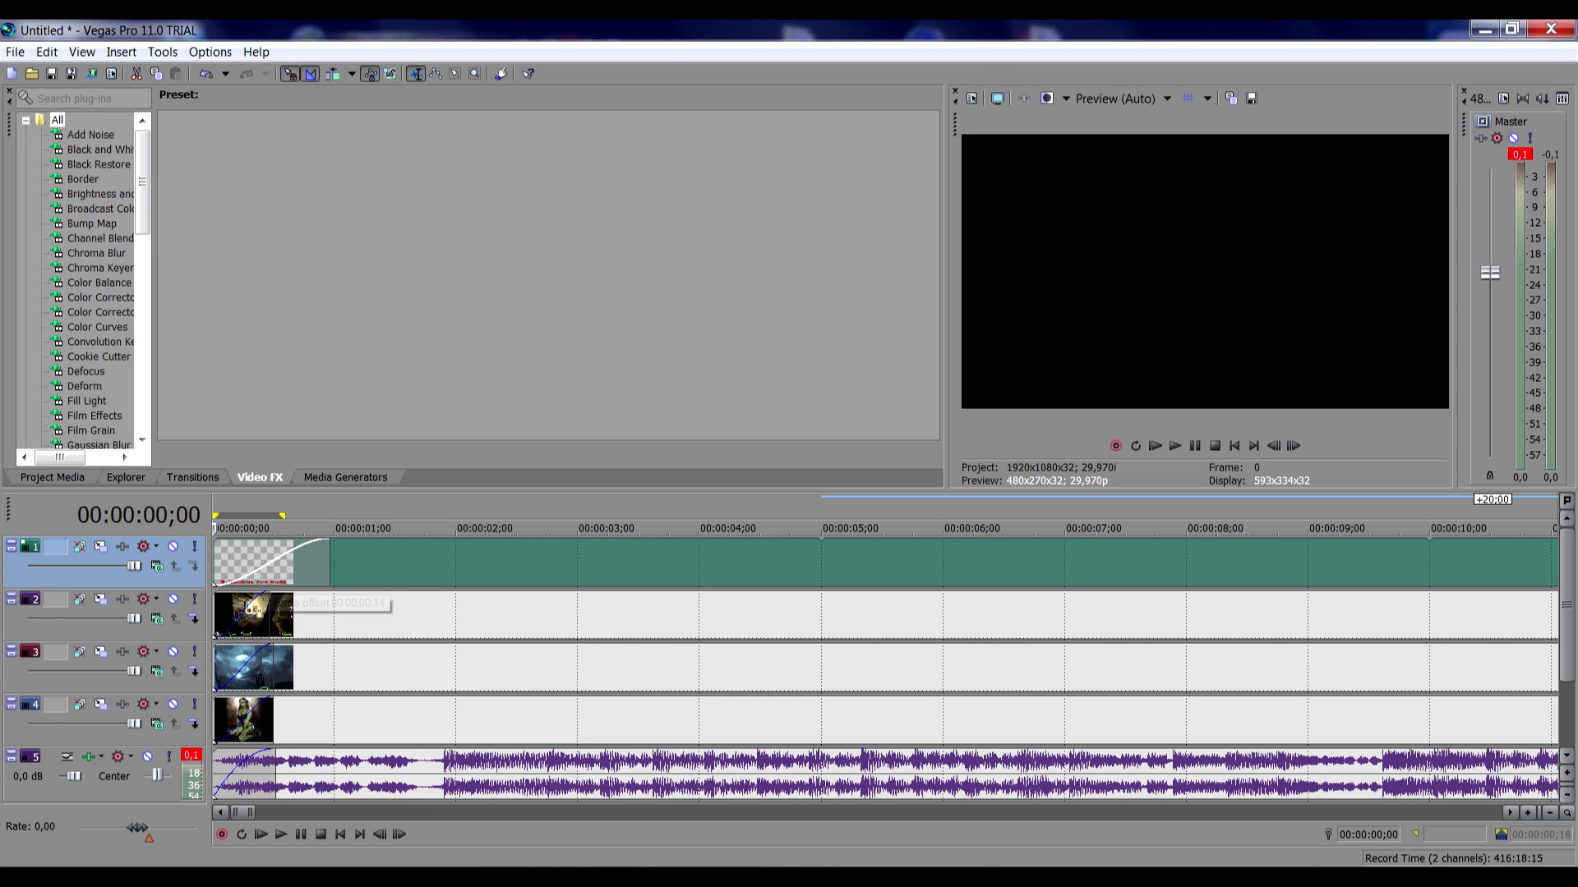
Step: Apply the slow logarithmic curve to the fade-ins on tracks 2, 3, 4 and the music
right_click(269, 592)
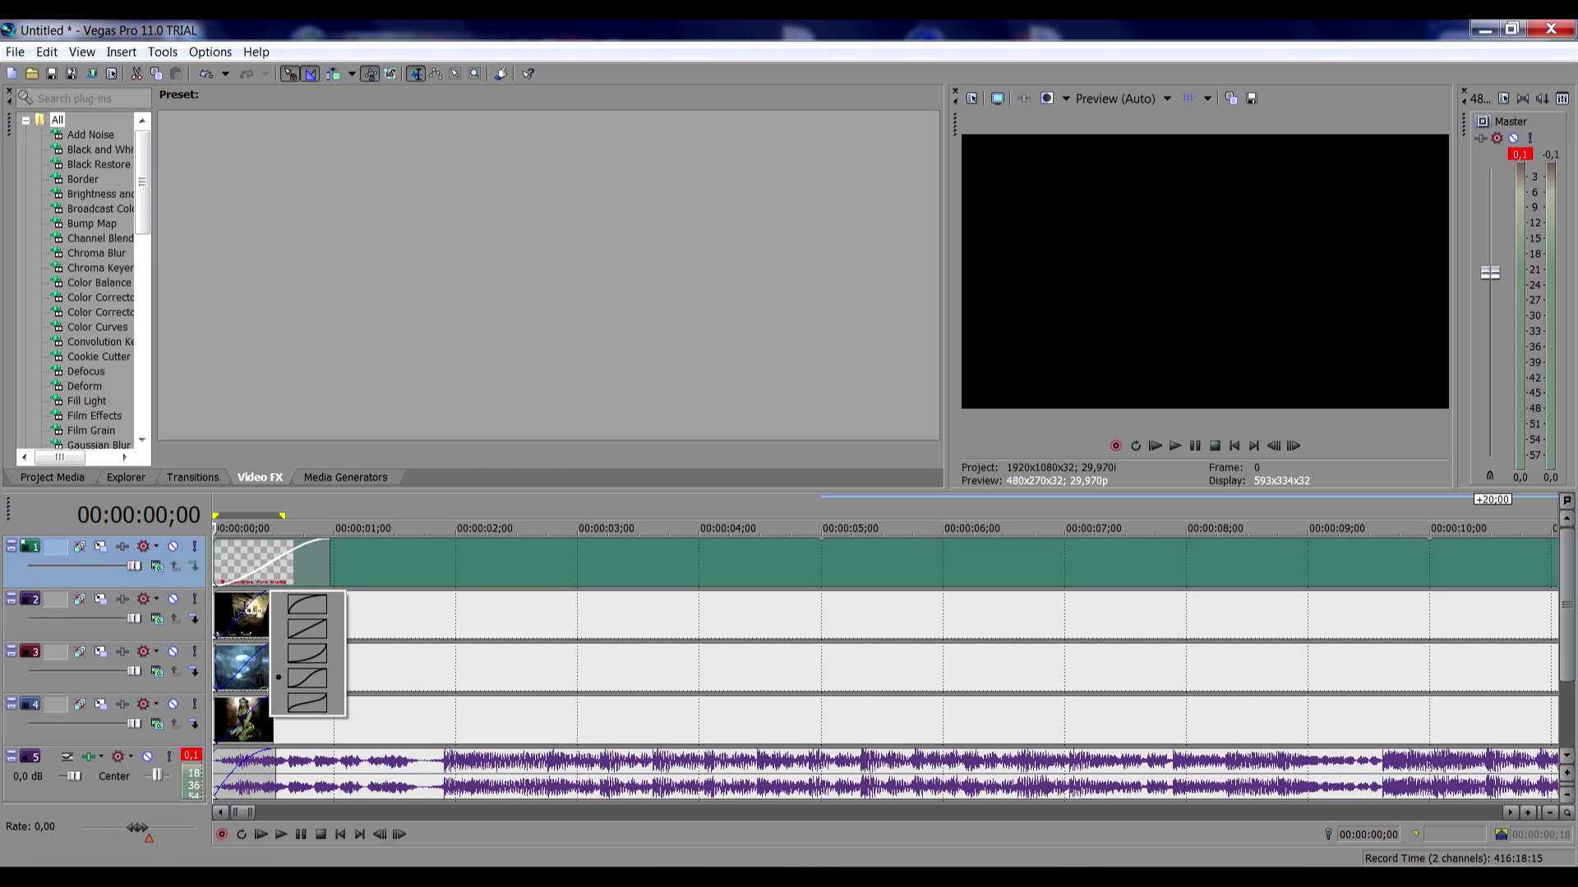
right_click(267, 594)
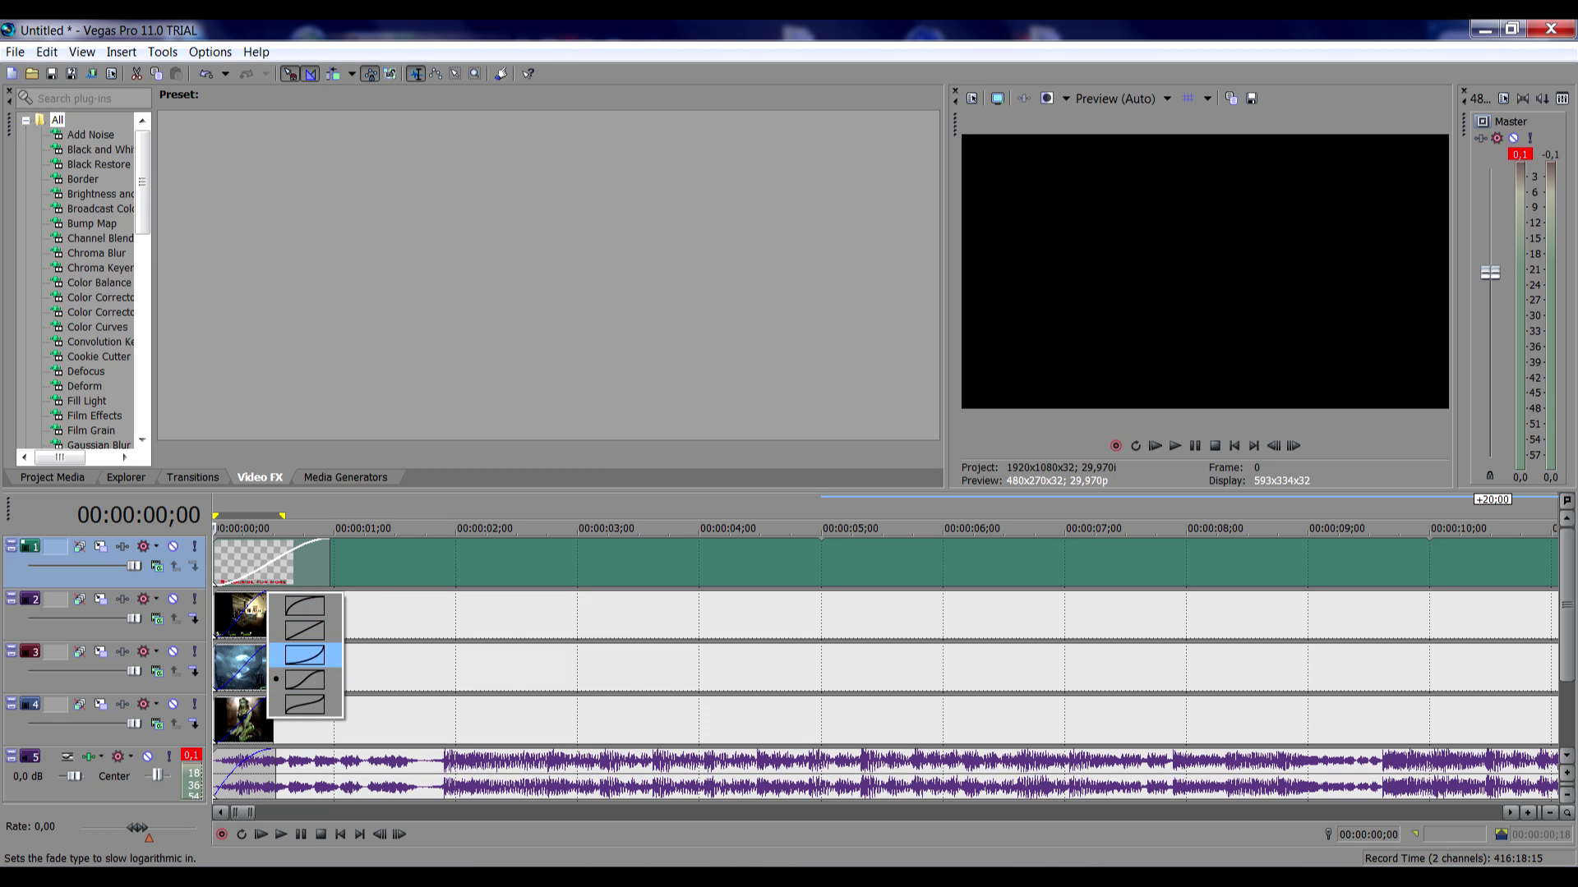
left_click(305, 630)
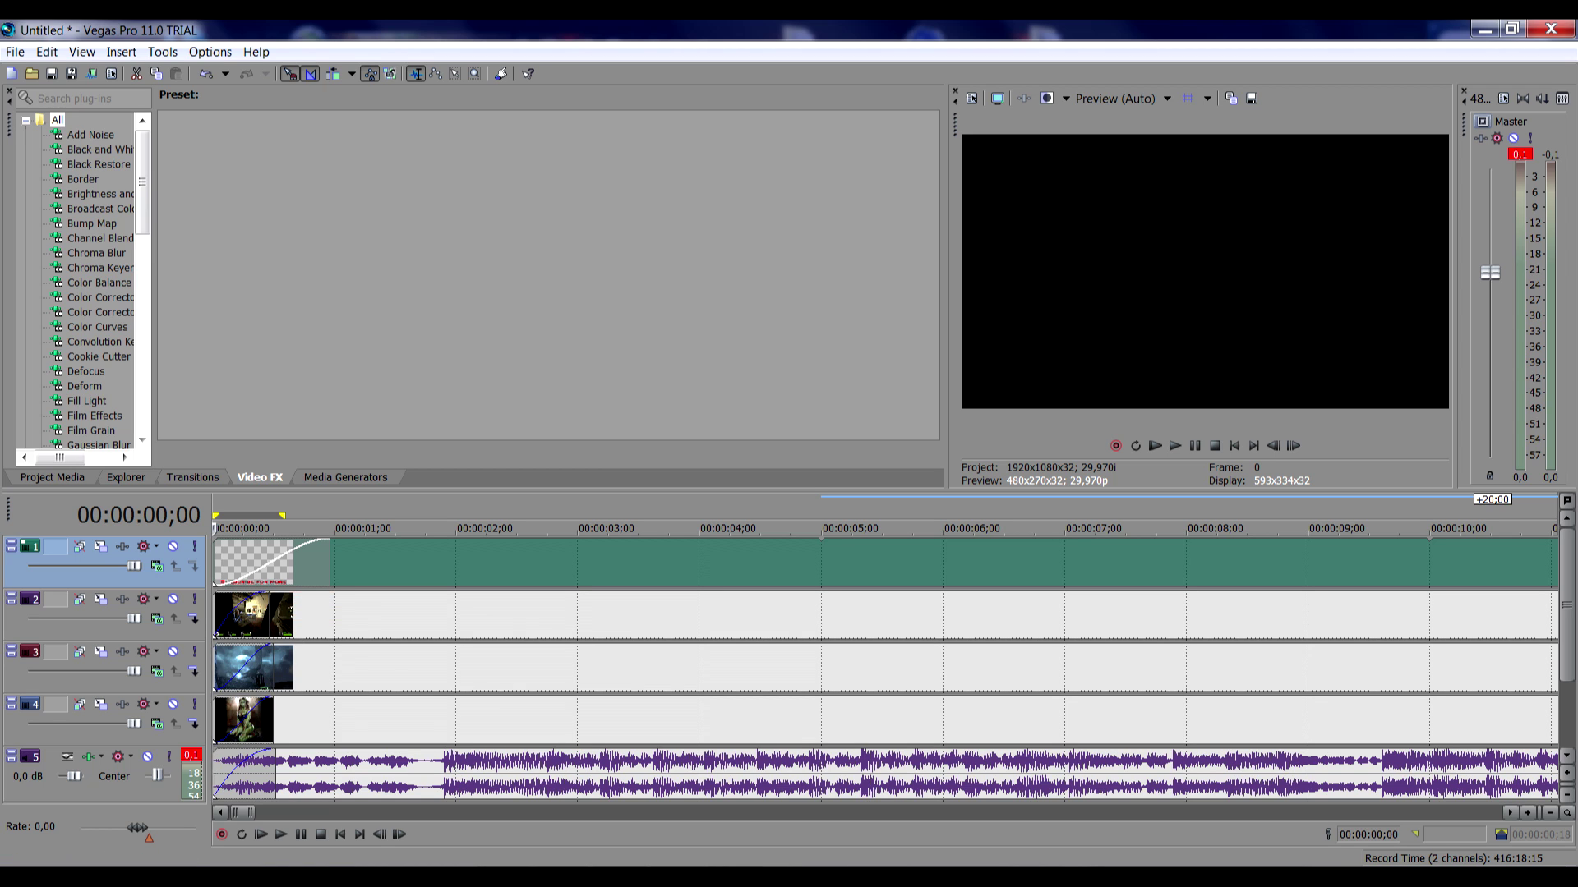
right_click(269, 645)
left_click(309, 659)
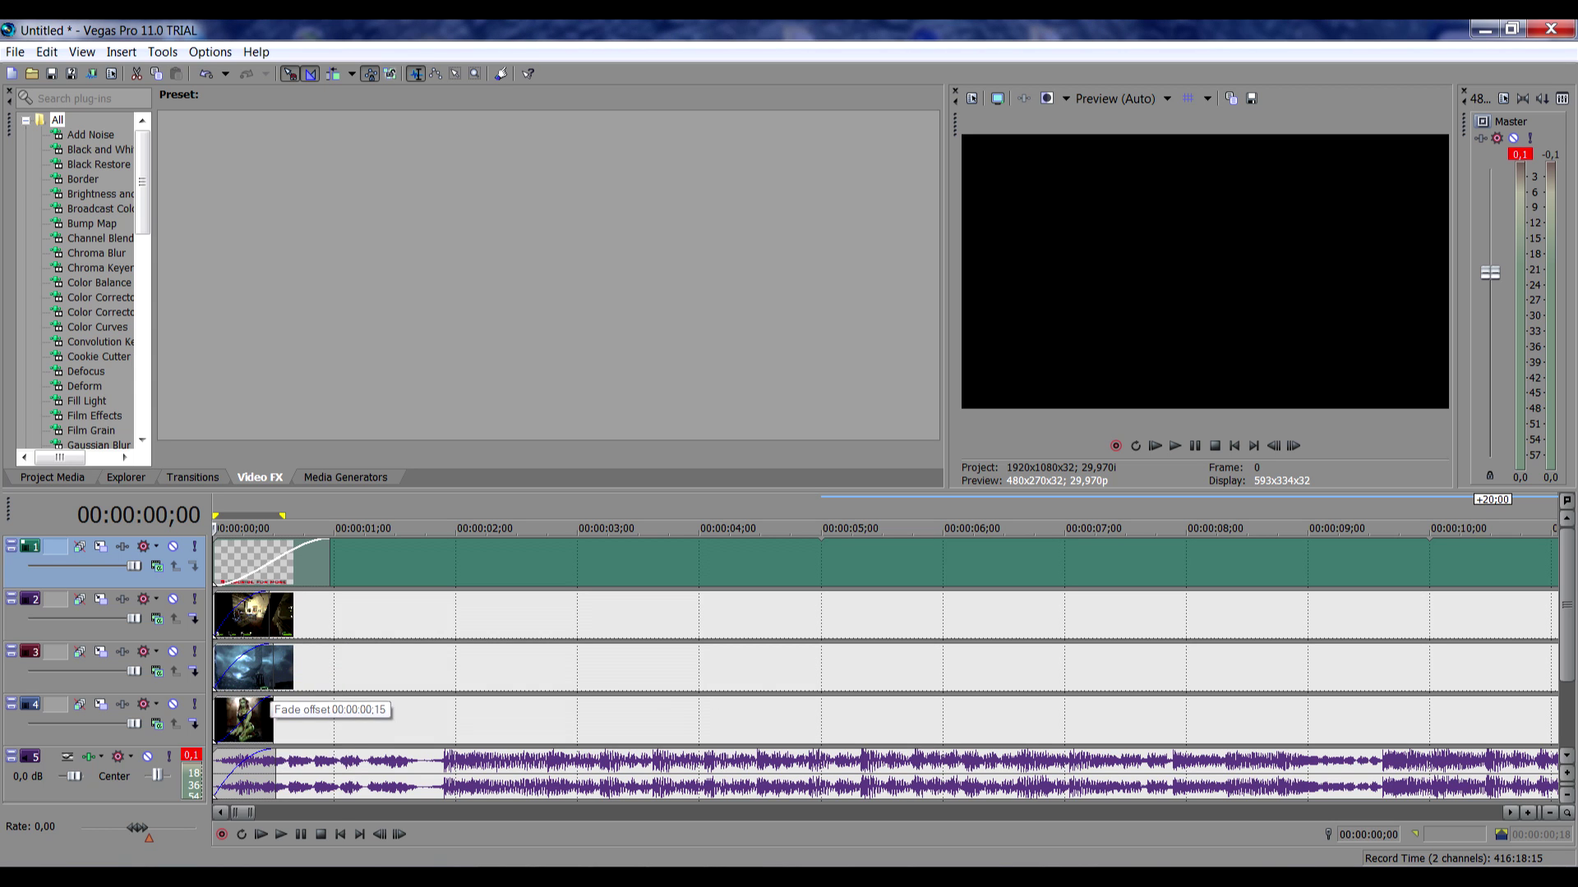
right_click(268, 698)
left_click(309, 712)
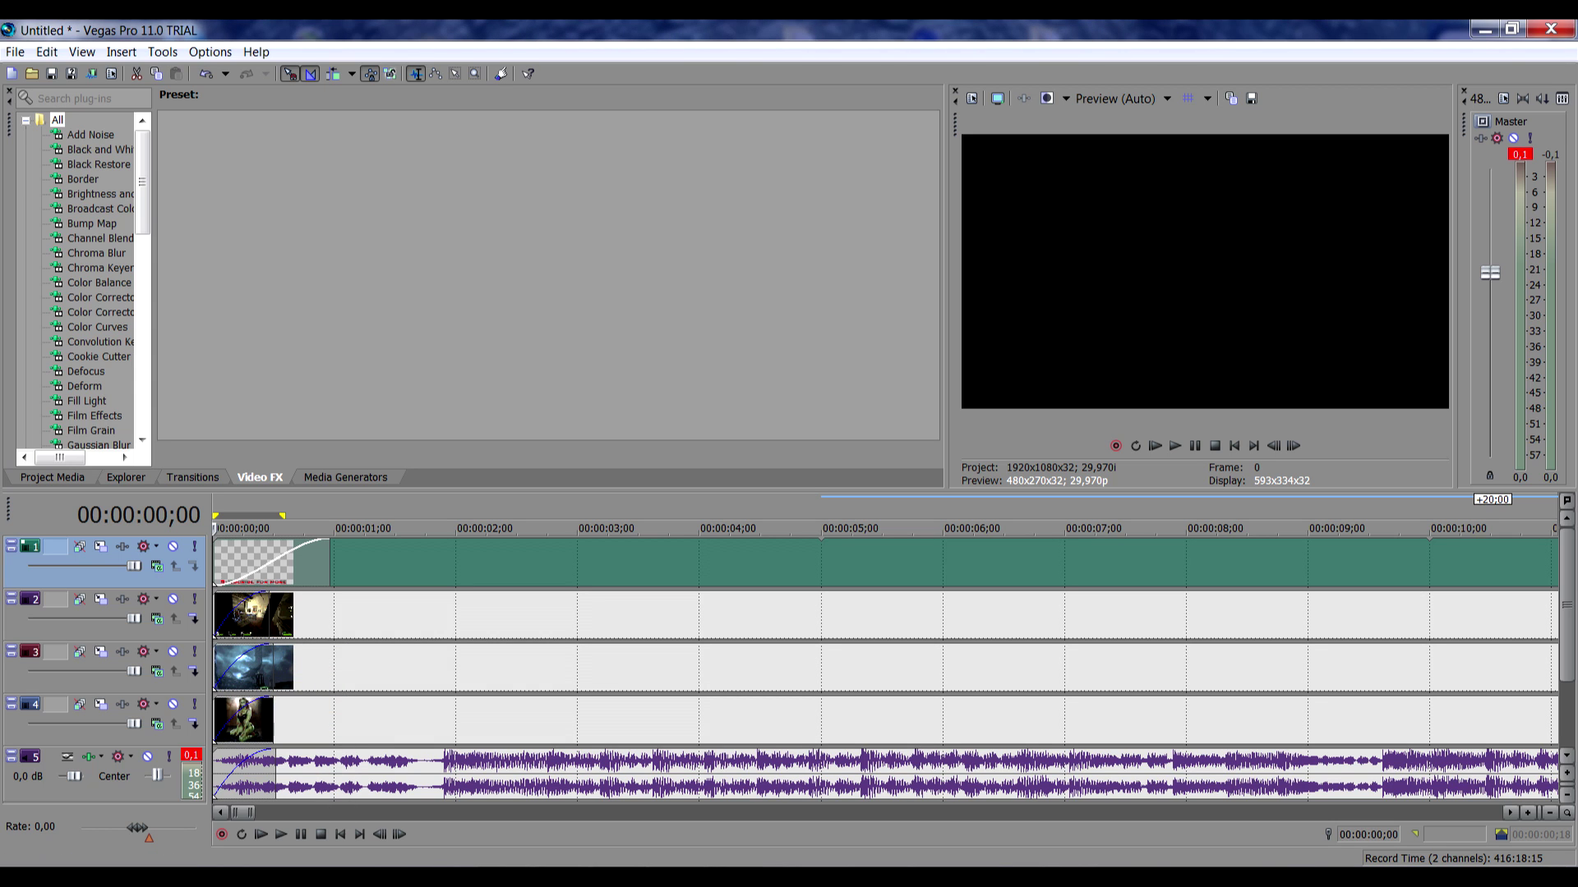
right_click(272, 769)
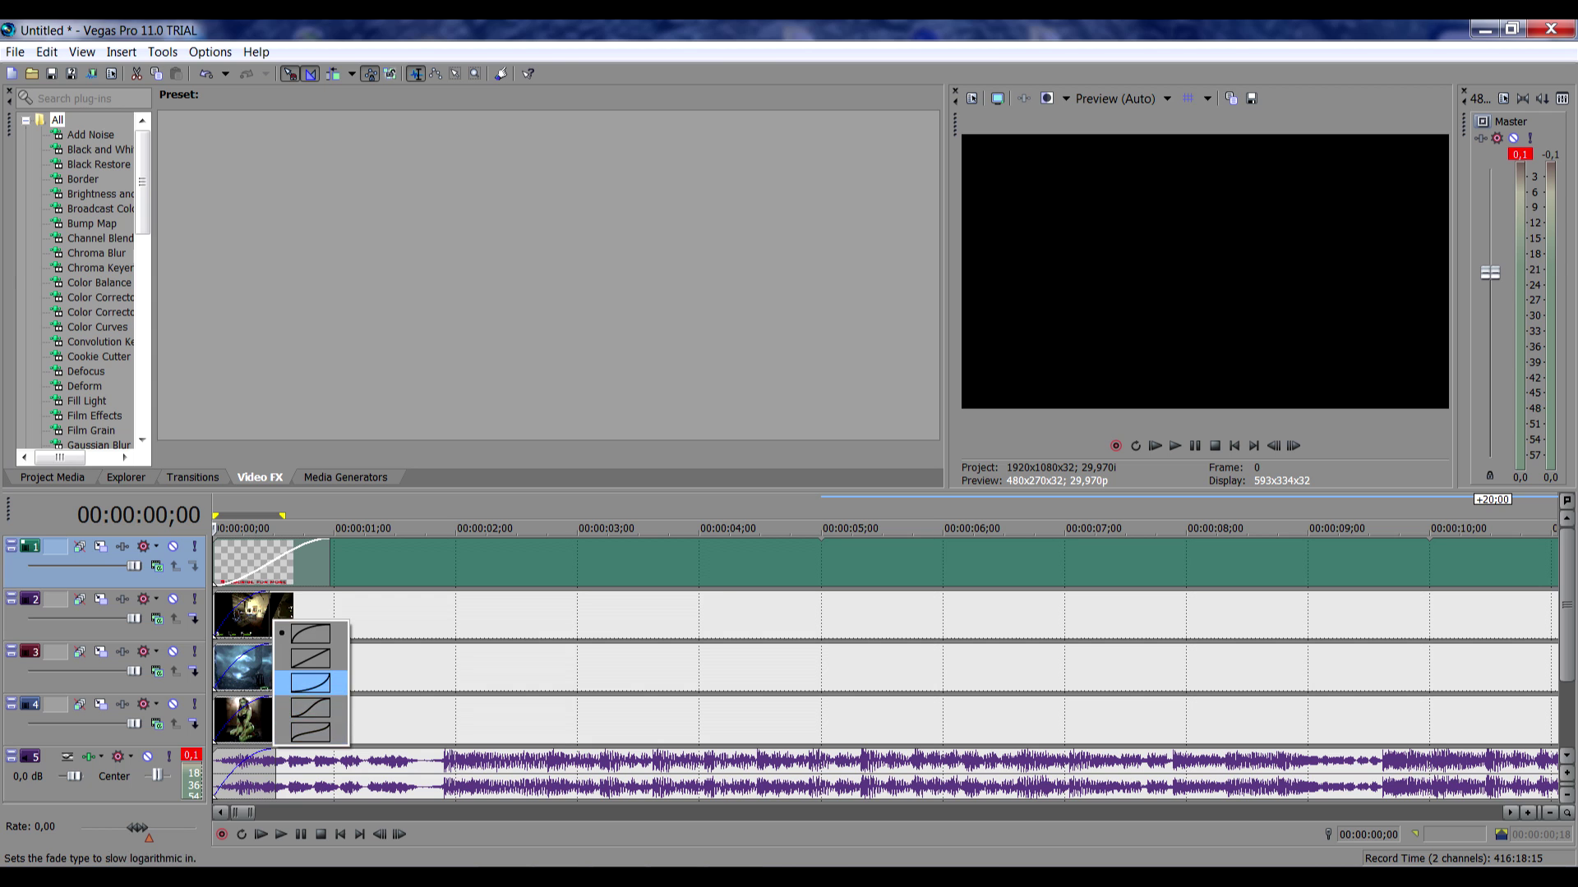
left_click(311, 683)
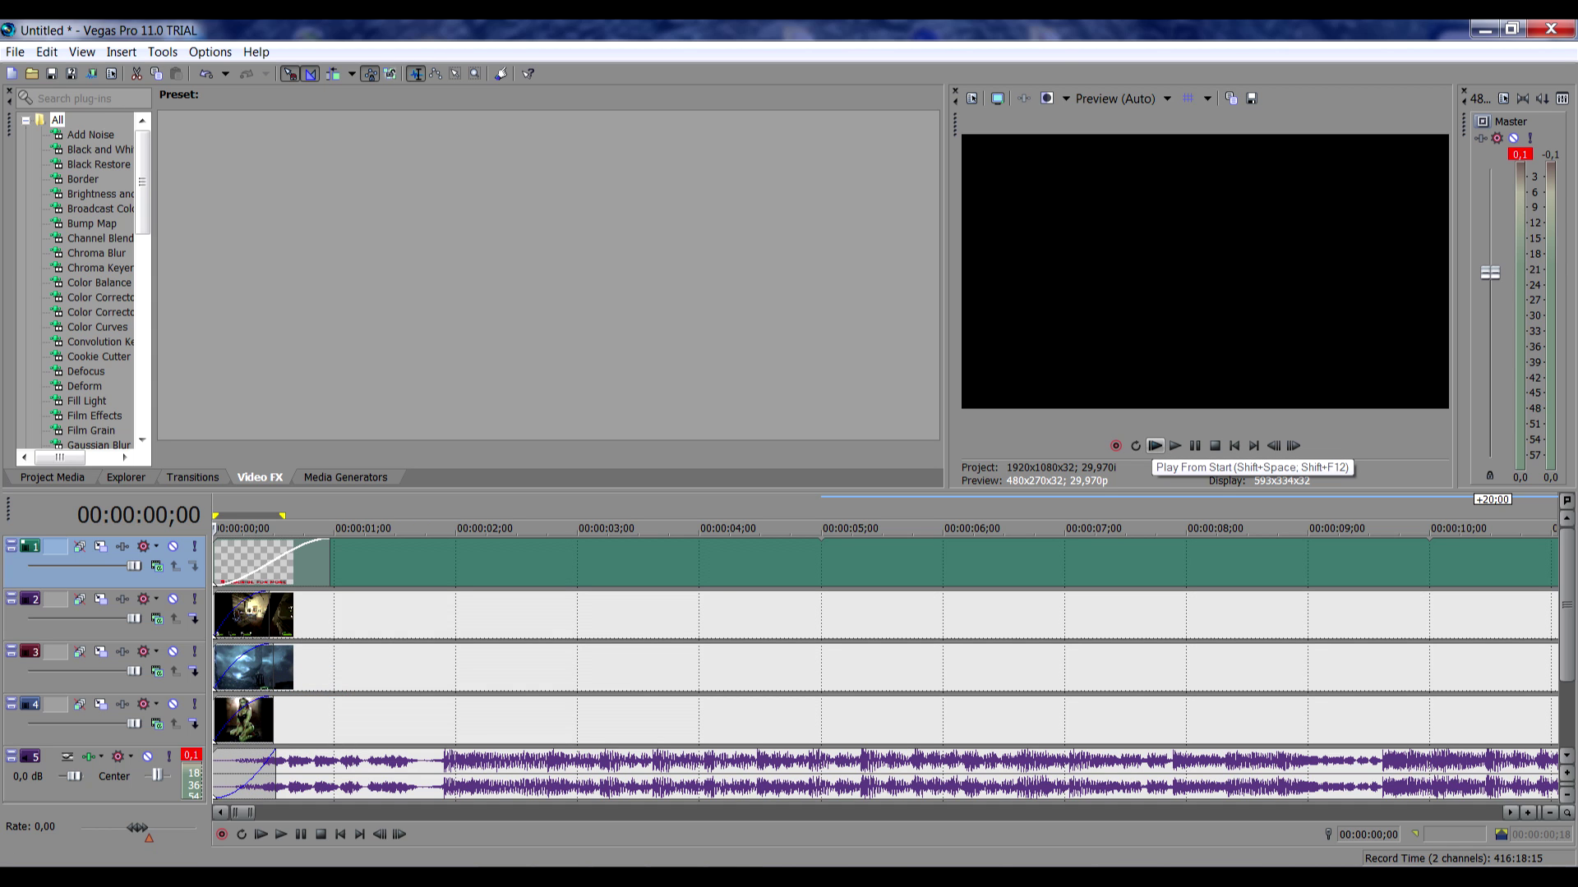
scroll(862, 641, "down", 3)
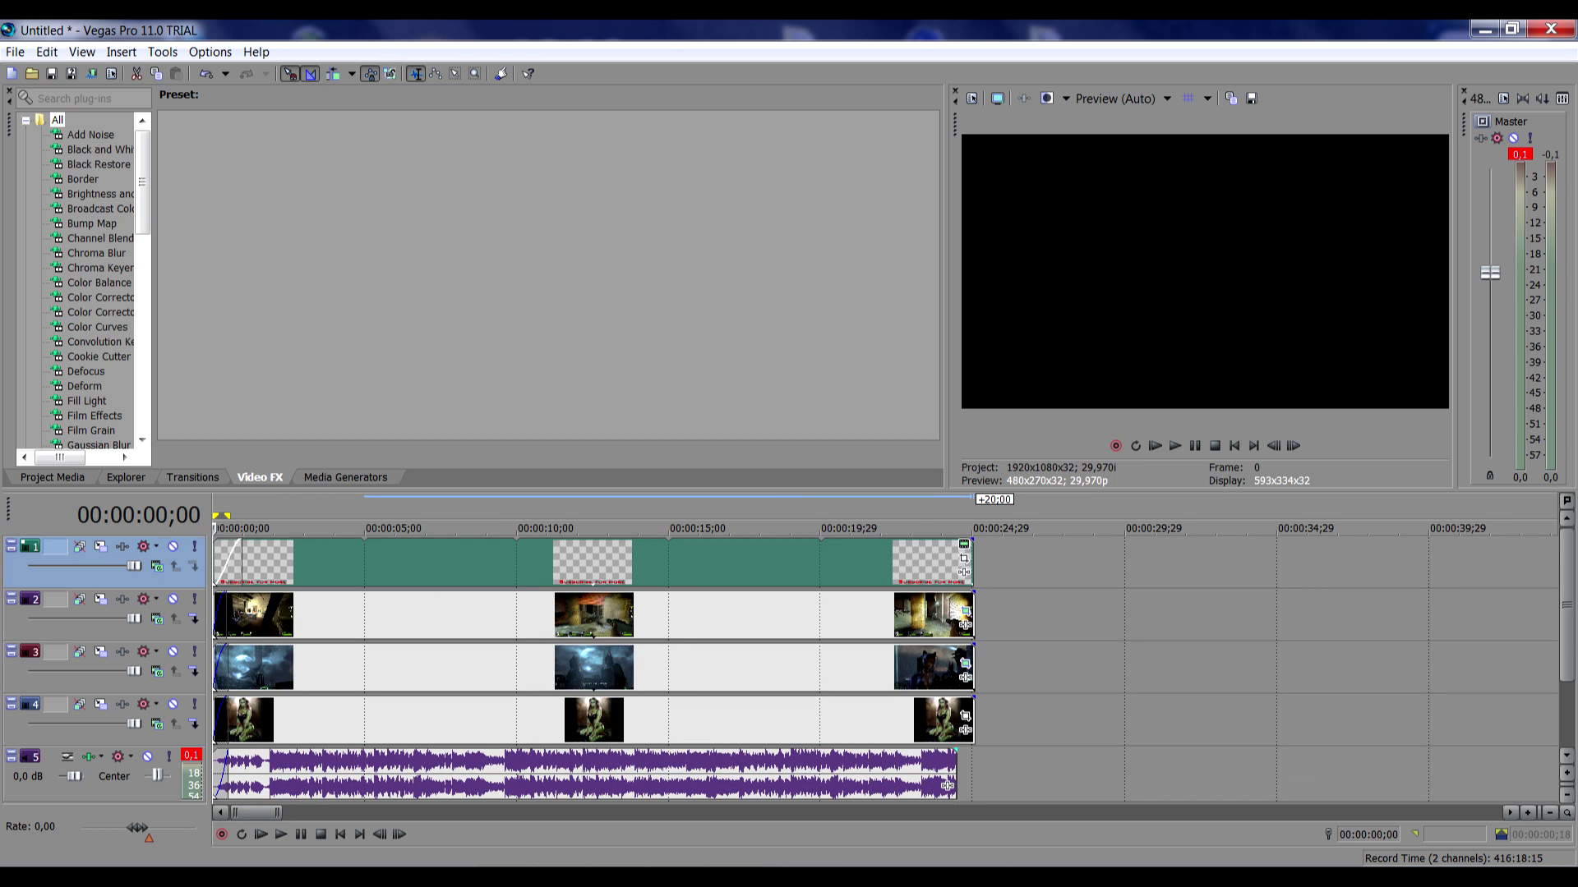
Step: Extend the music to the clips' end; fade out title, gameplay, background and music (~3 s)
left_click_drag(947, 783, 966, 785)
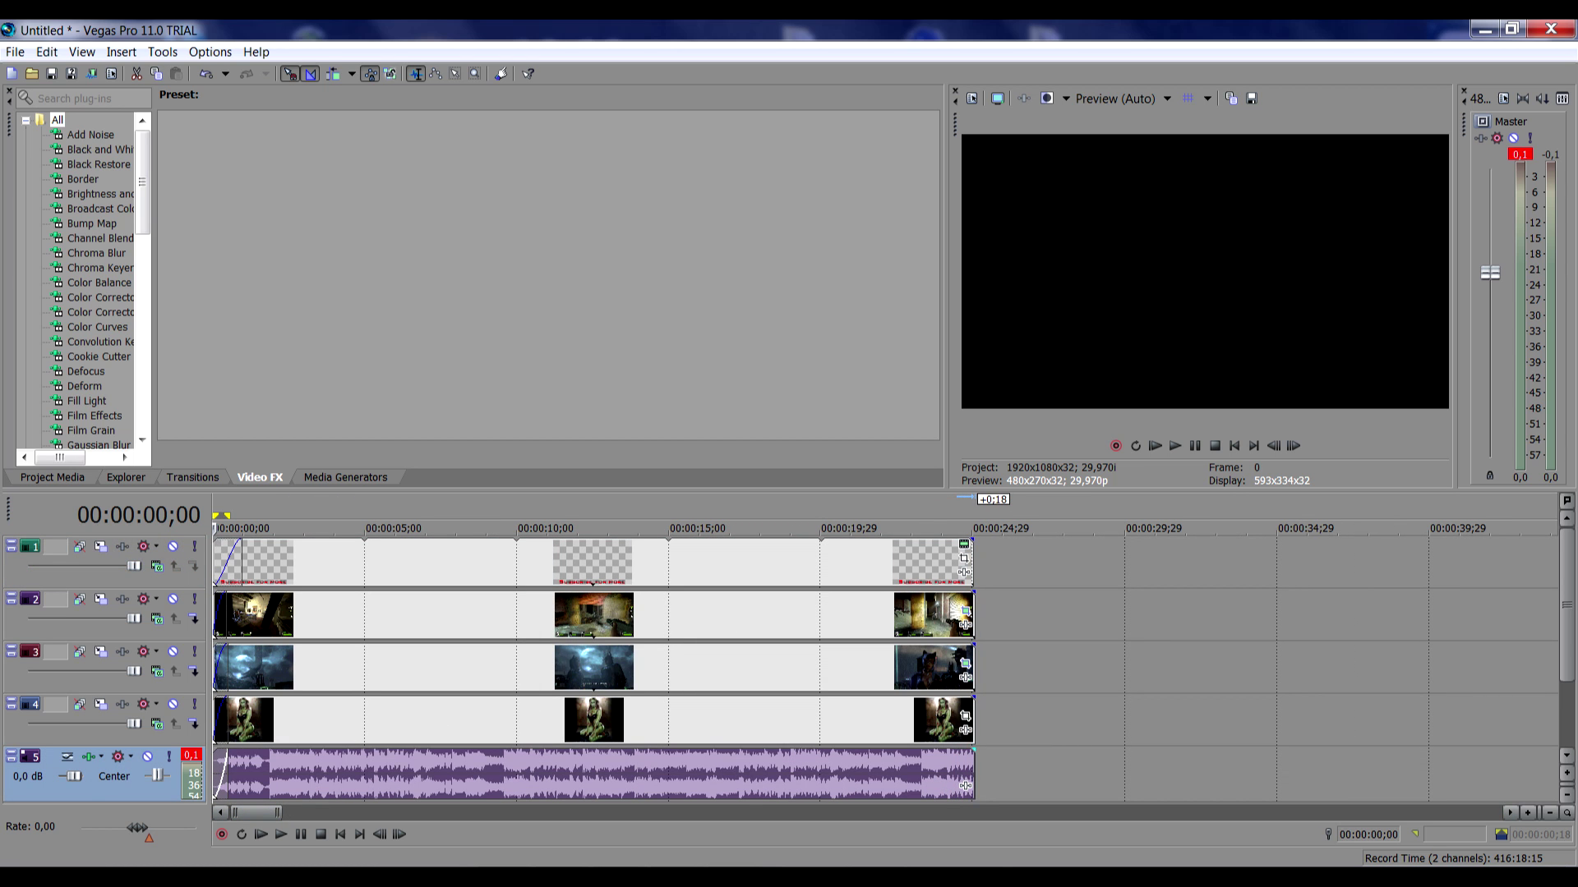
left_click_drag(972, 542, 883, 557)
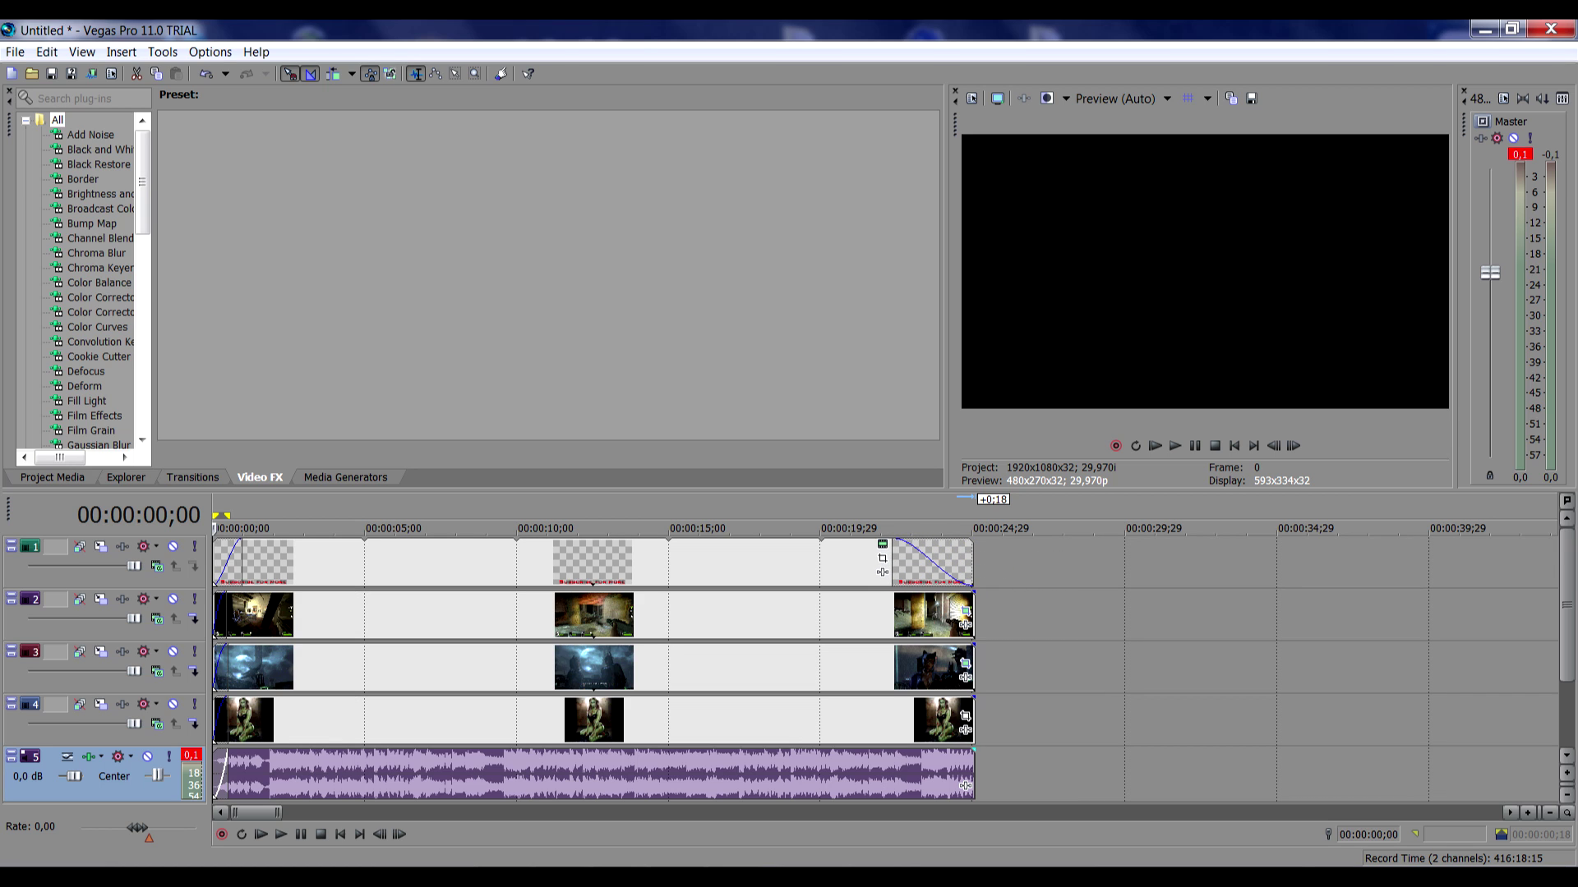
left_click_drag(971, 646, 892, 665)
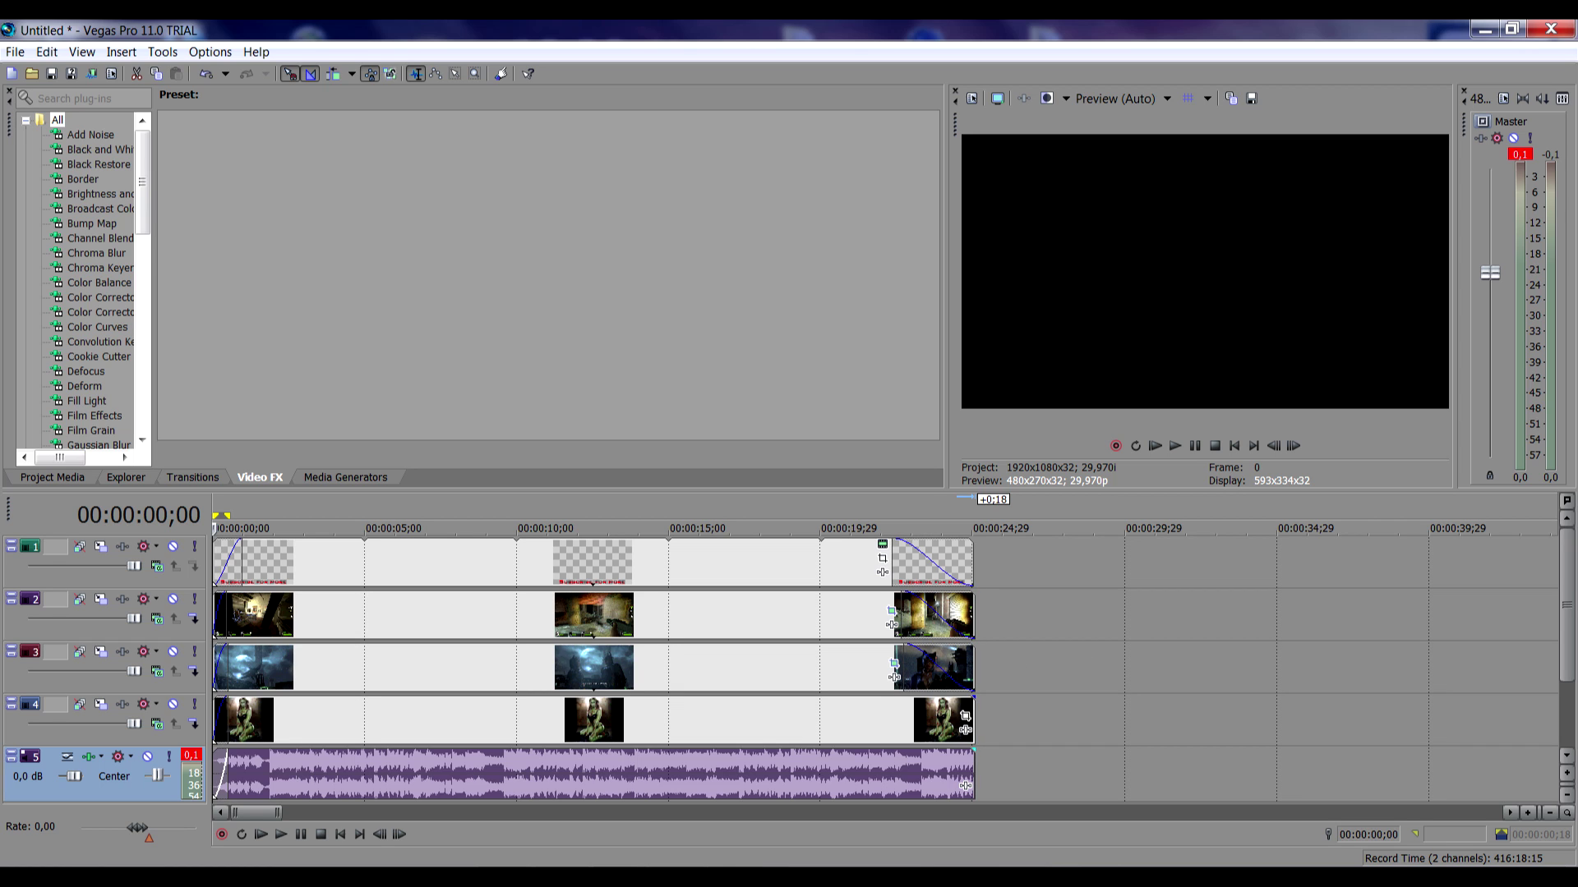
left_click_drag(971, 698, 913, 699)
left_click_drag(971, 752, 849, 785)
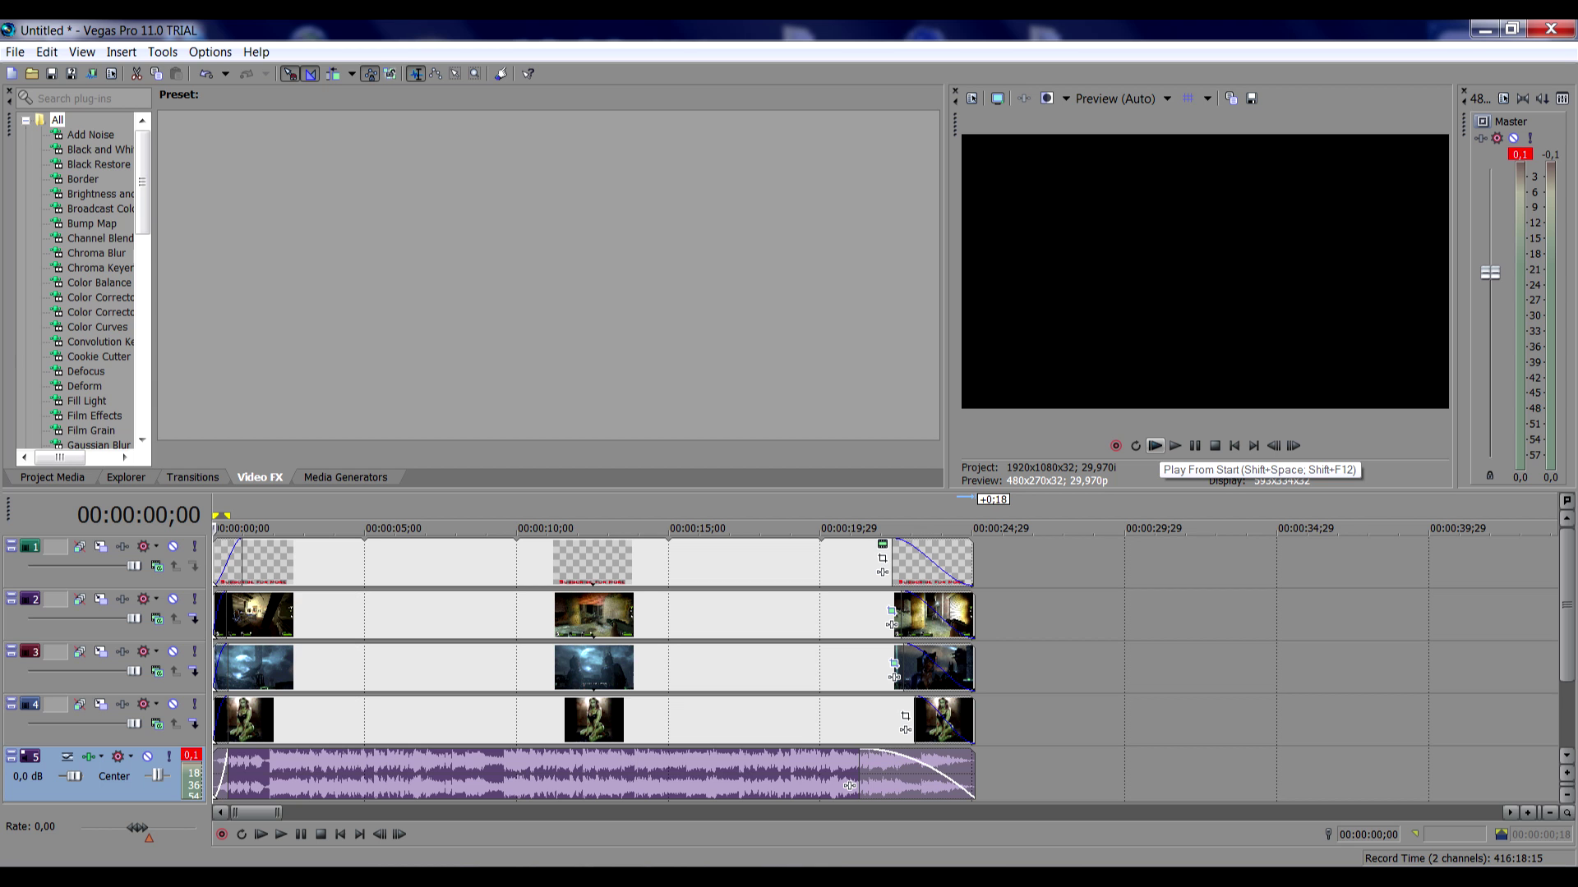
left_click(1154, 445)
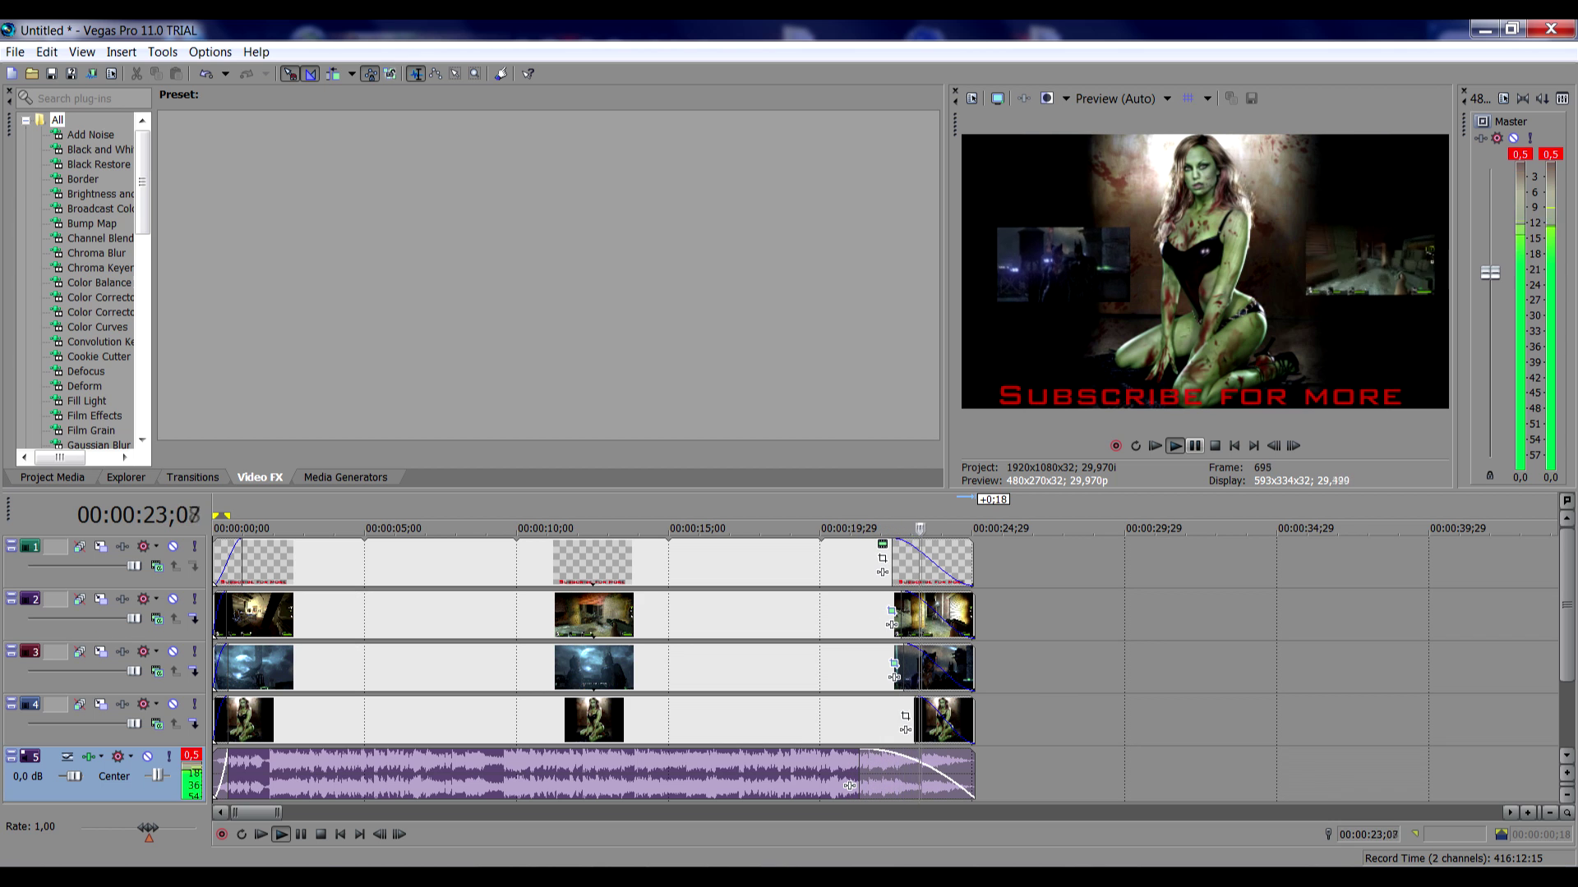
key("Return")
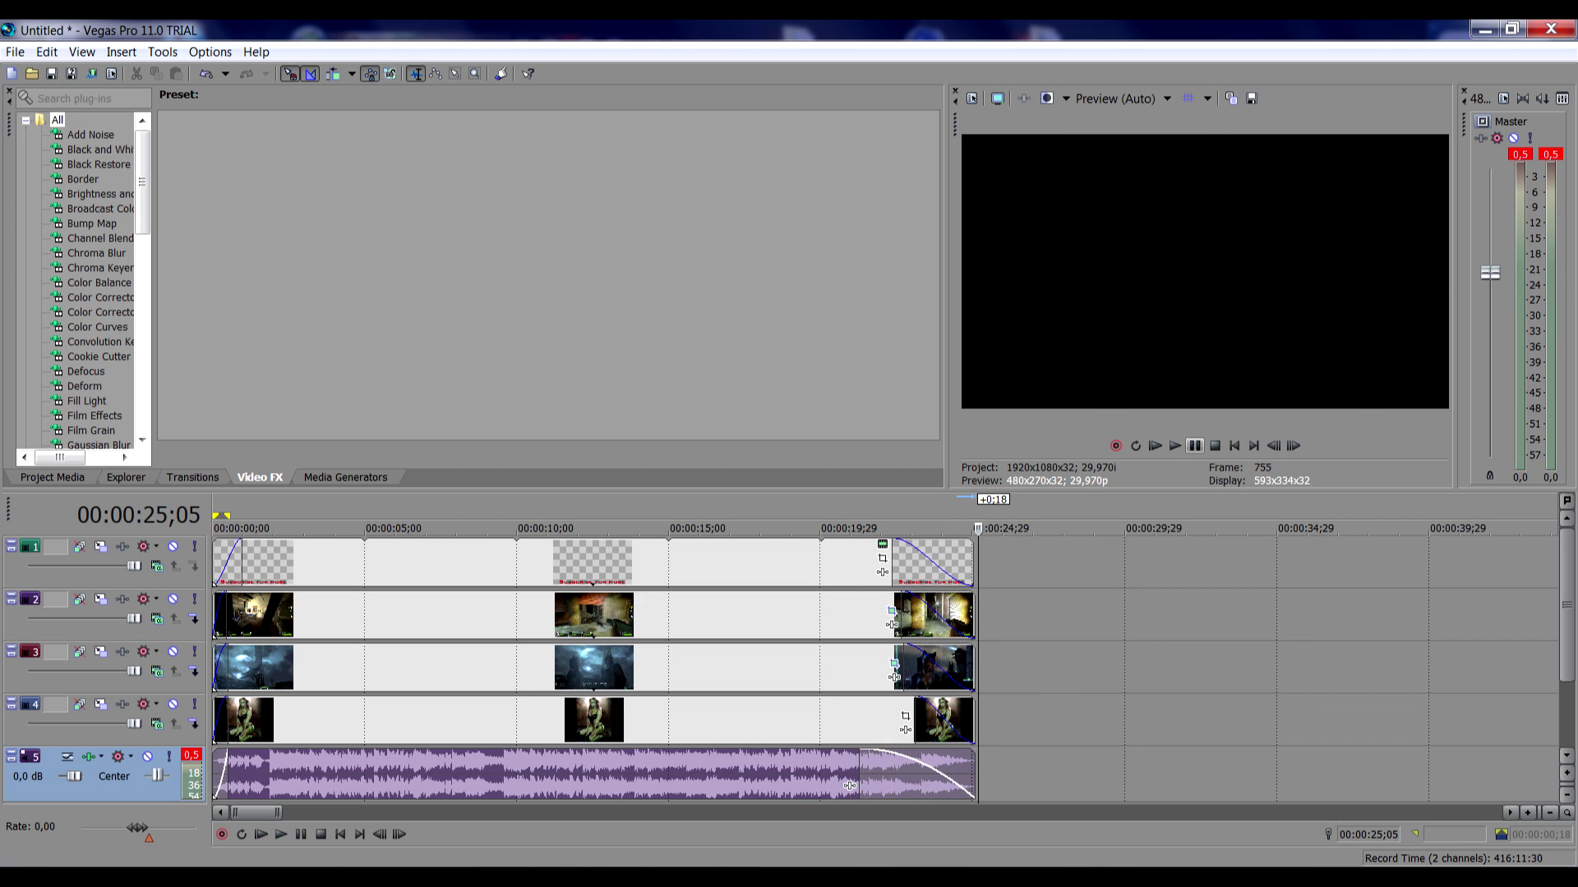